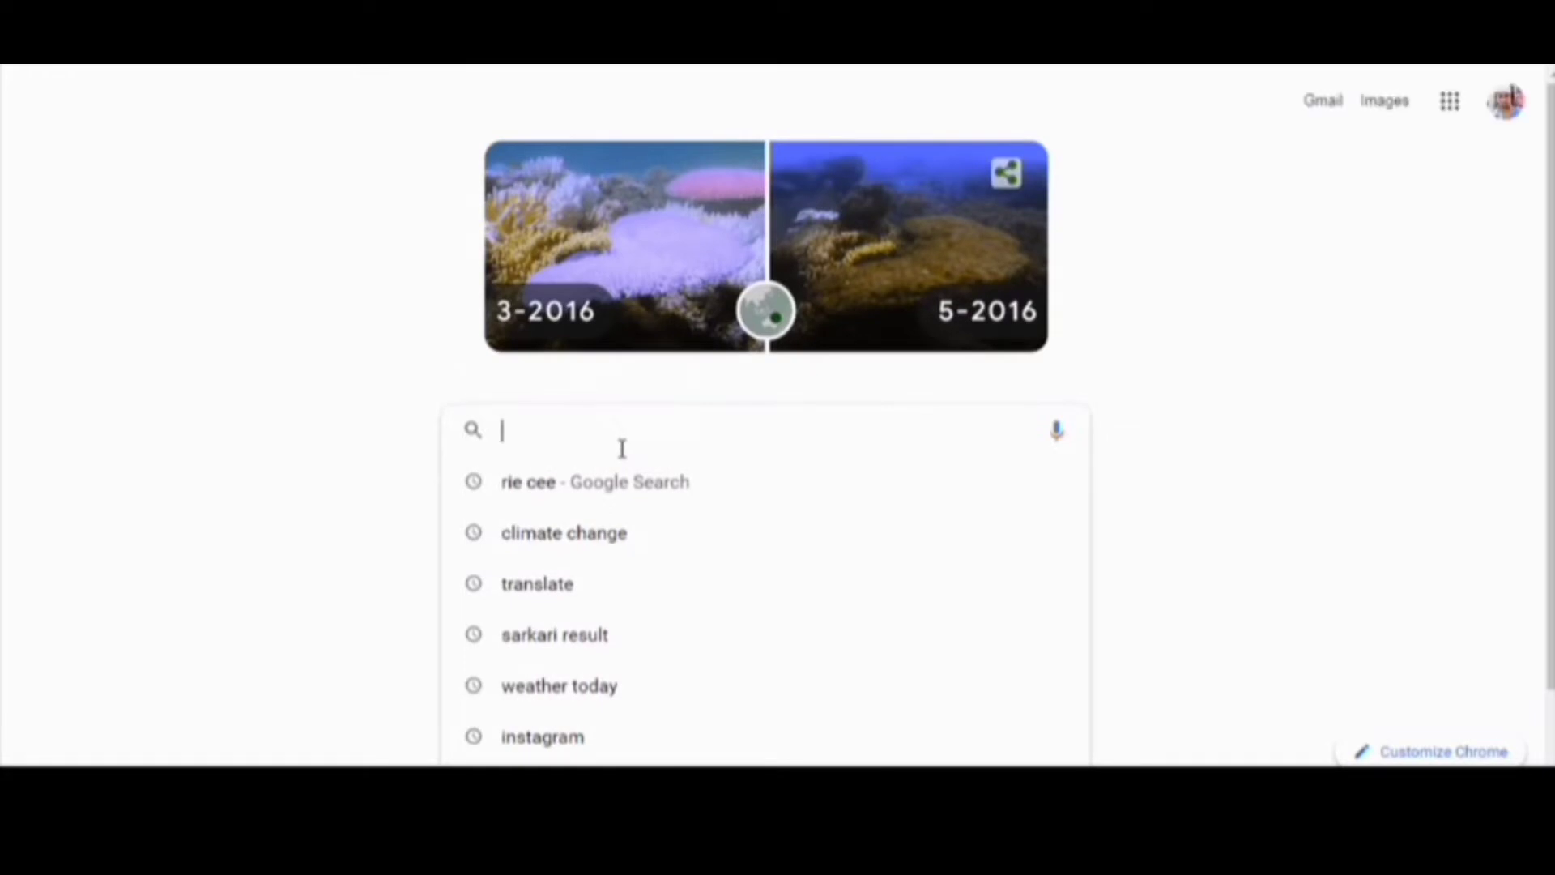
# - Search Google for 'rie cee' and open the Regional Institute of Education (RIE) result
pyautogui.click(629, 496)
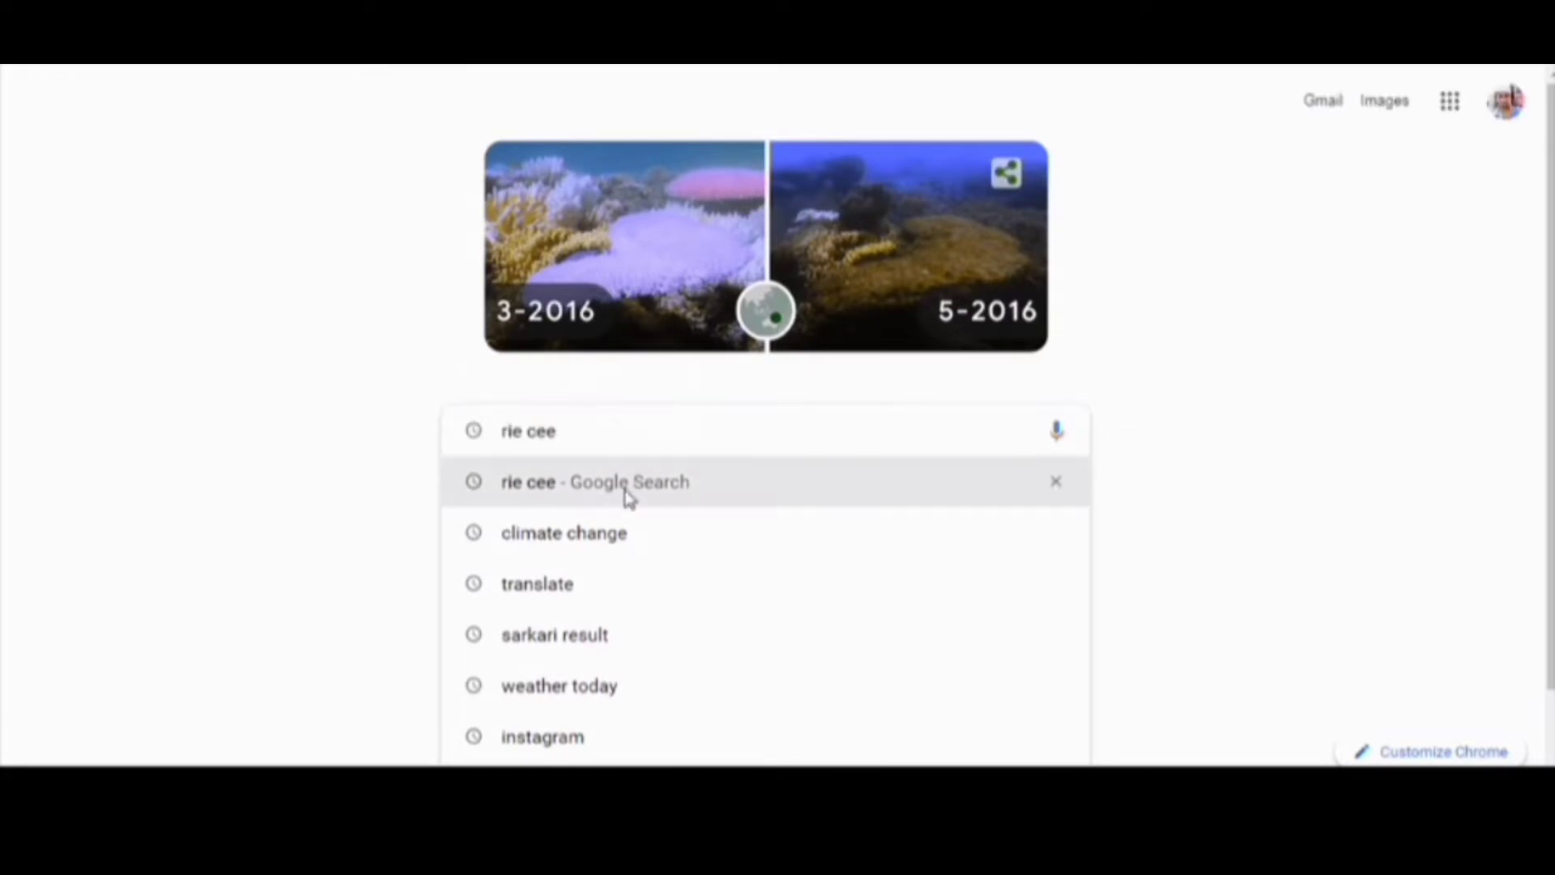
pyautogui.click(629, 496)
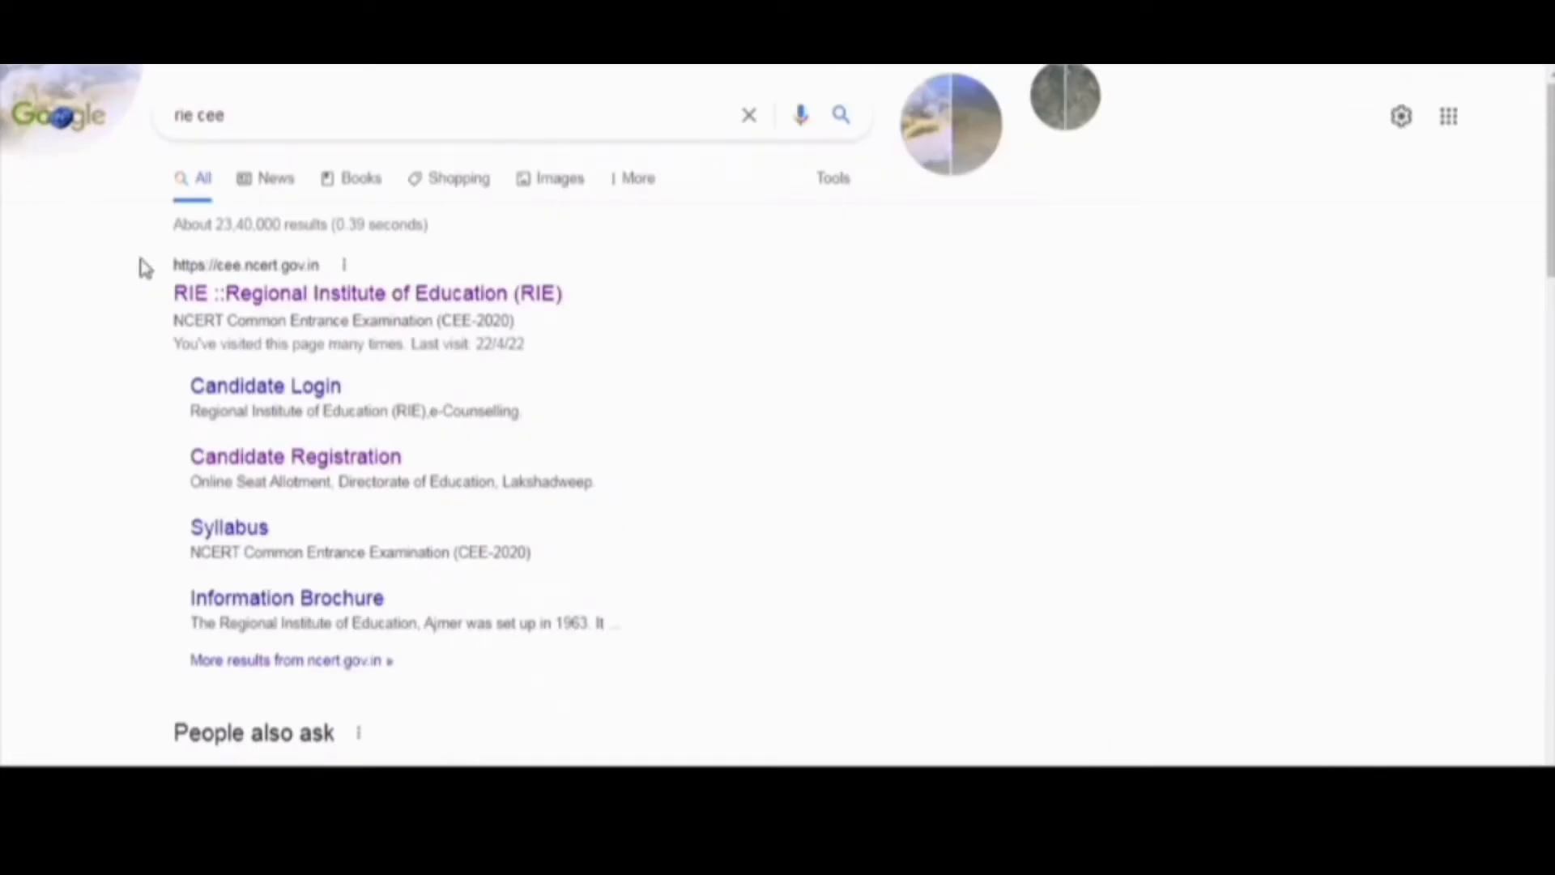
pyautogui.moveTo(138, 258); pyautogui.dragTo(615, 308)
pyautogui.click(618, 315)
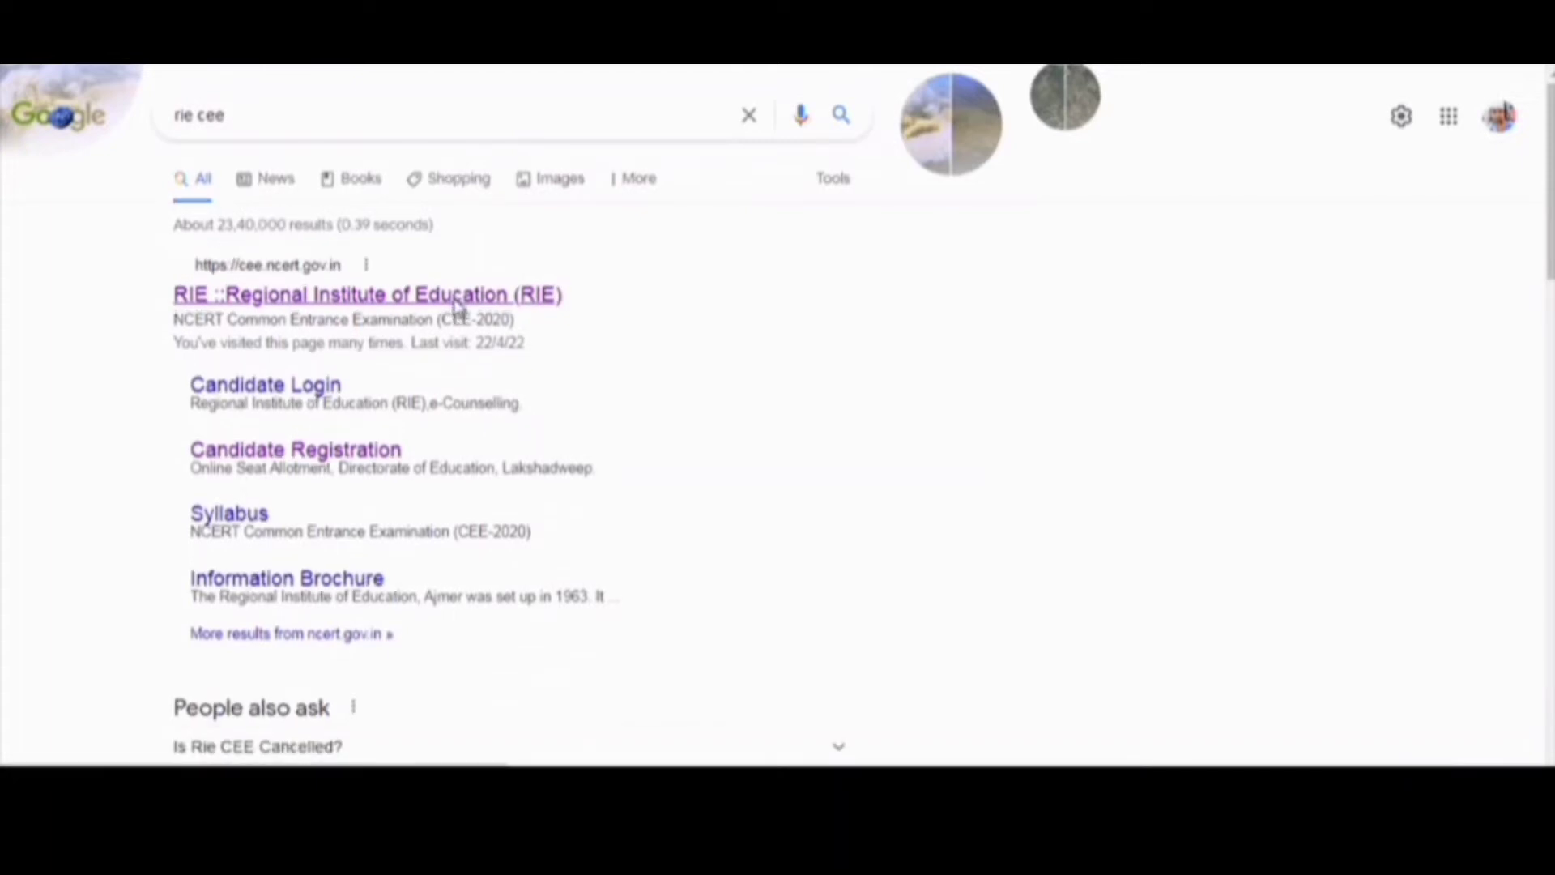
pyautogui.click(458, 306)
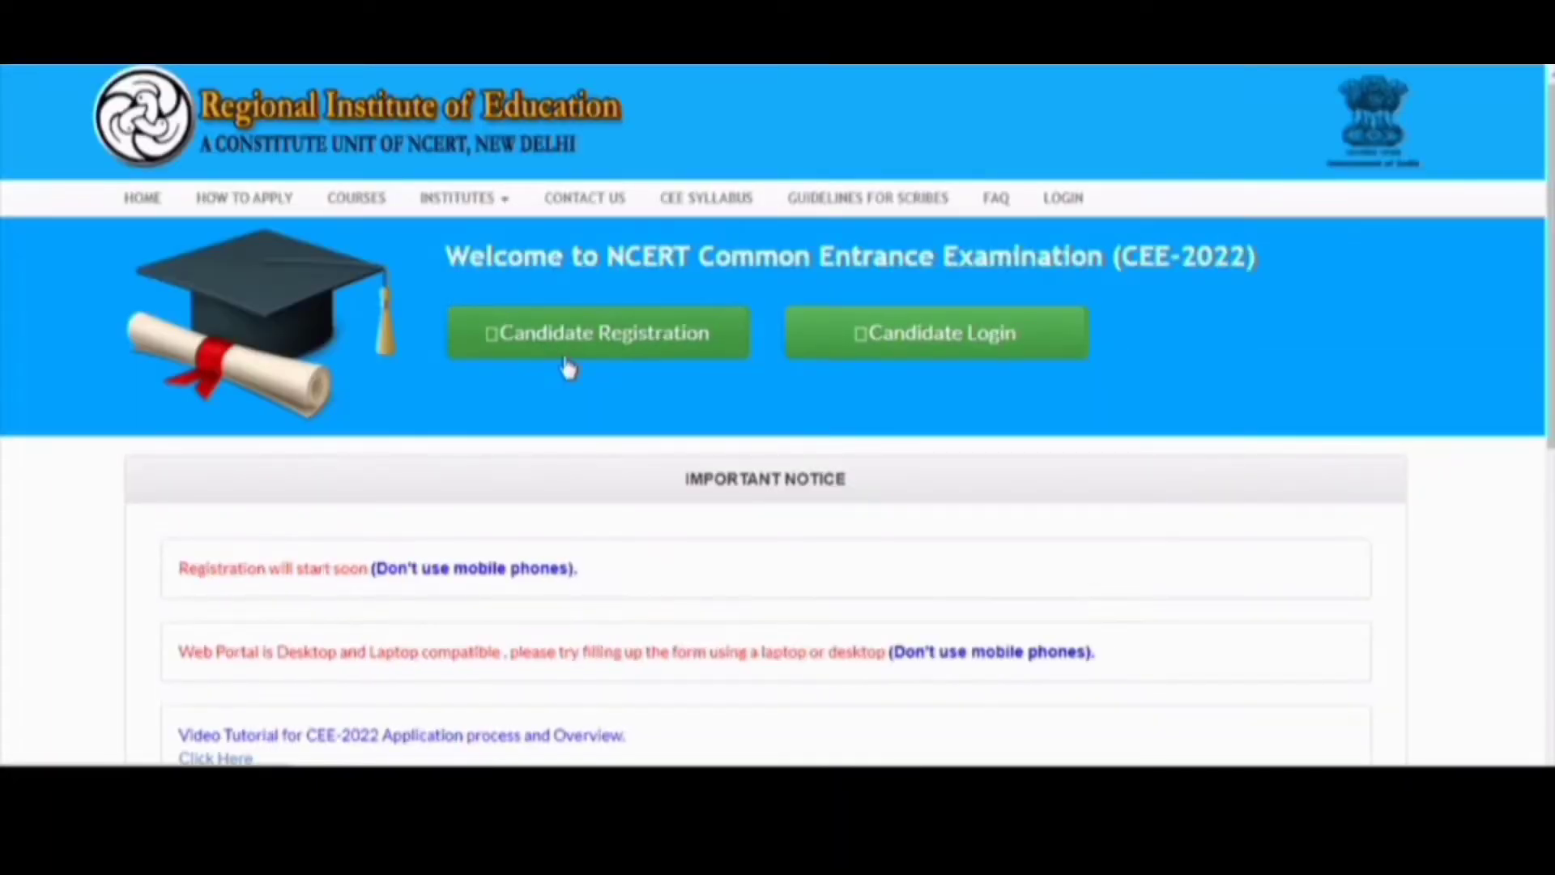
# - Review the Important Notice's mobile-phone warning, then open the Candidate Registration form
pyautogui.scroll(-1, 567, 365)
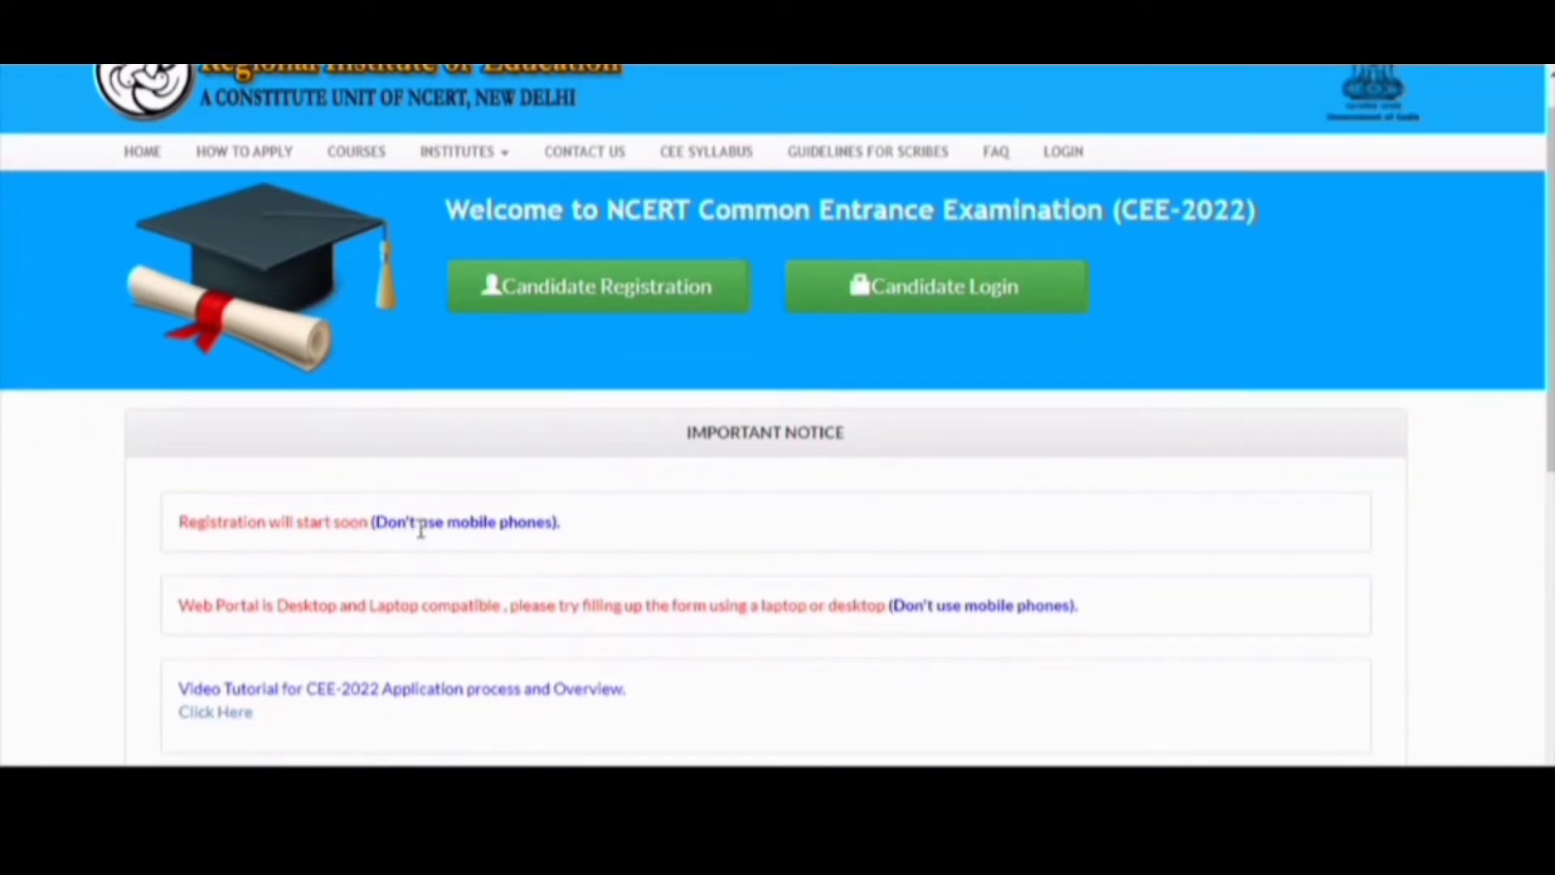
pyautogui.scroll(-1, 420, 528)
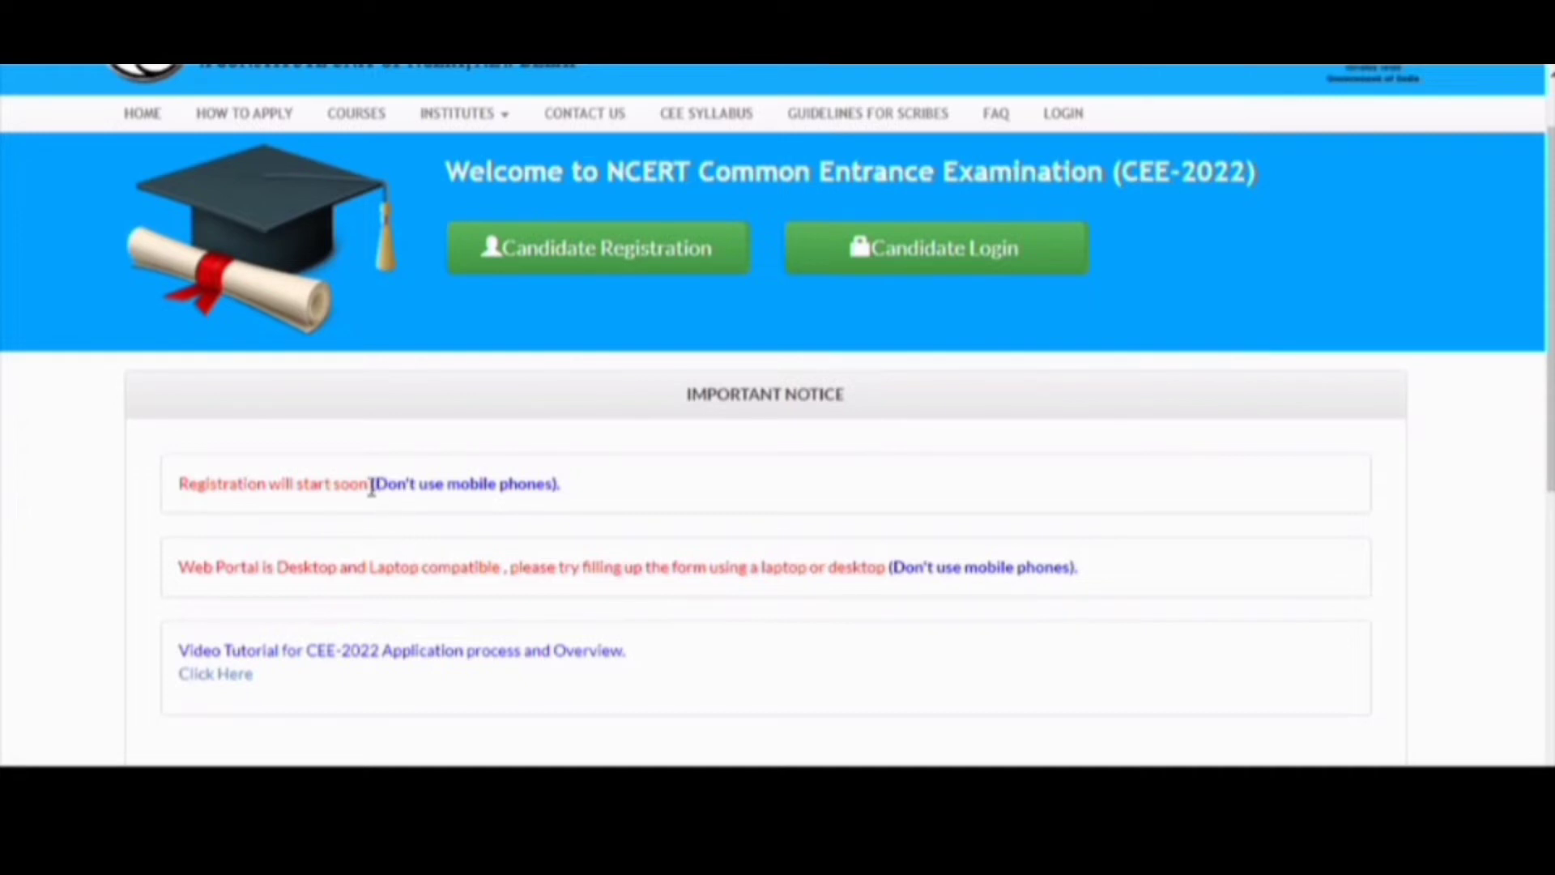
pyautogui.moveTo(370, 486); pyautogui.dragTo(573, 497)
pyautogui.click(577, 498)
pyautogui.moveTo(573, 491); pyautogui.dragTo(368, 479)
pyautogui.click(367, 476)
pyautogui.scroll(1, 636, 312)
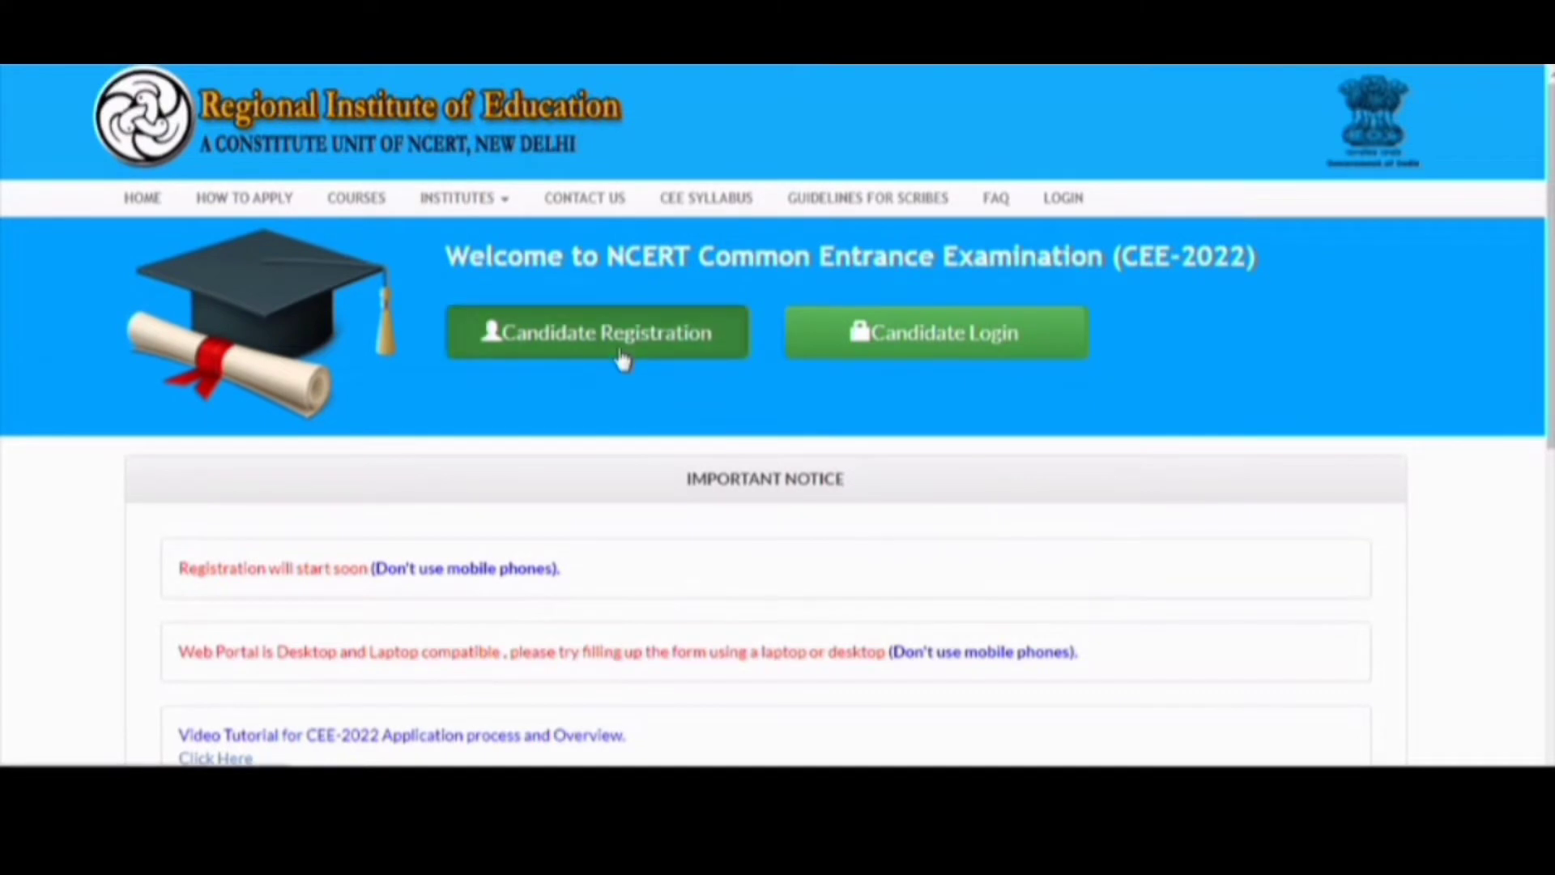
pyautogui.click(623, 357)
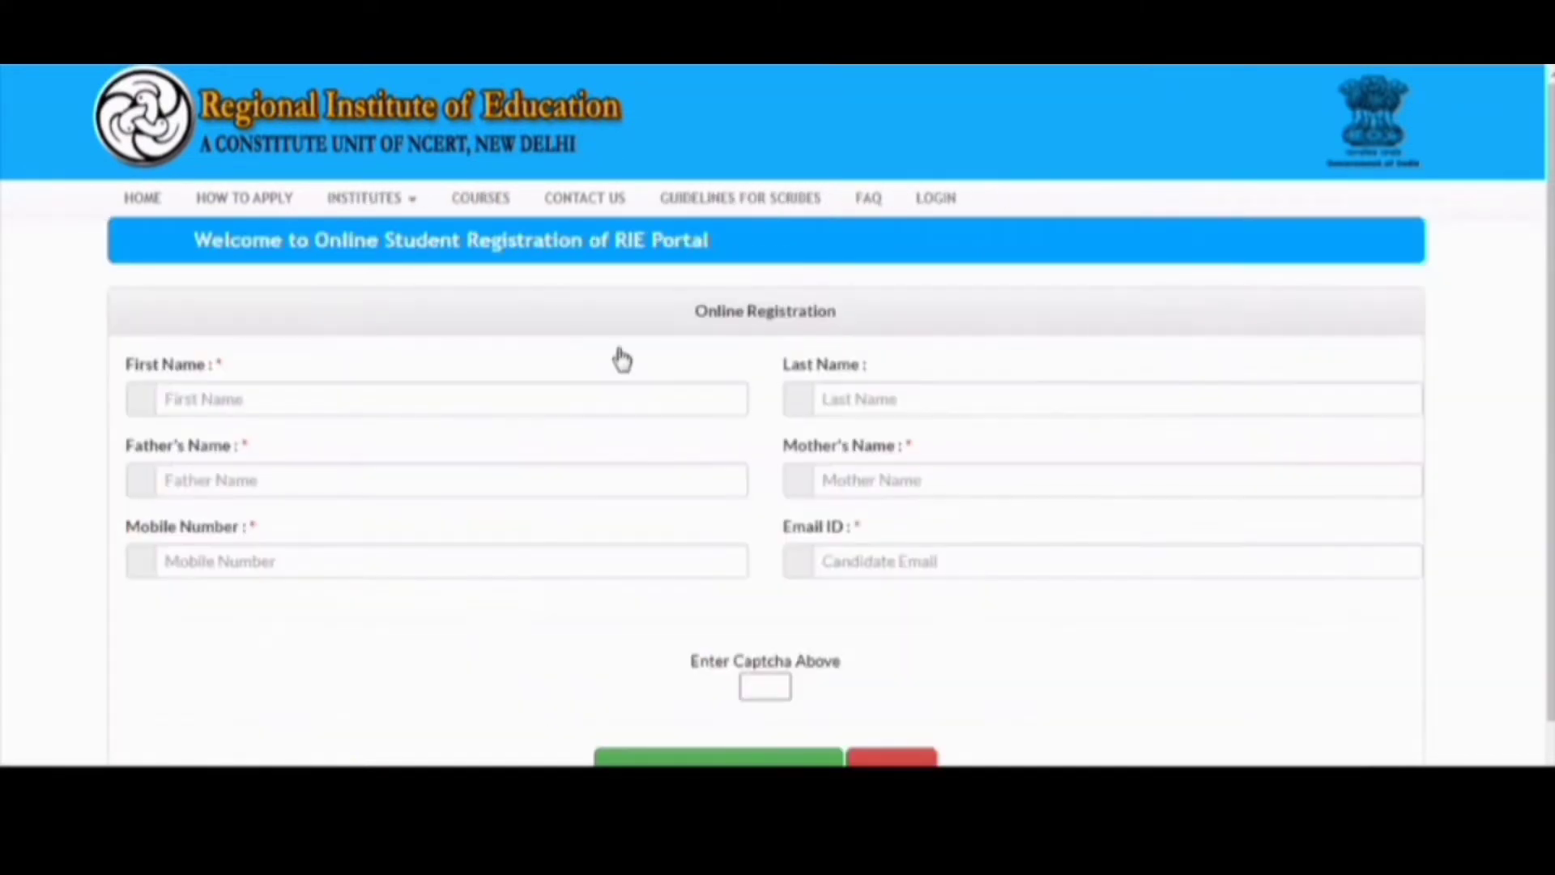
# - Enter the candidate's first name and last name in separate fields, correcting the first name
pyautogui.click(524, 413)
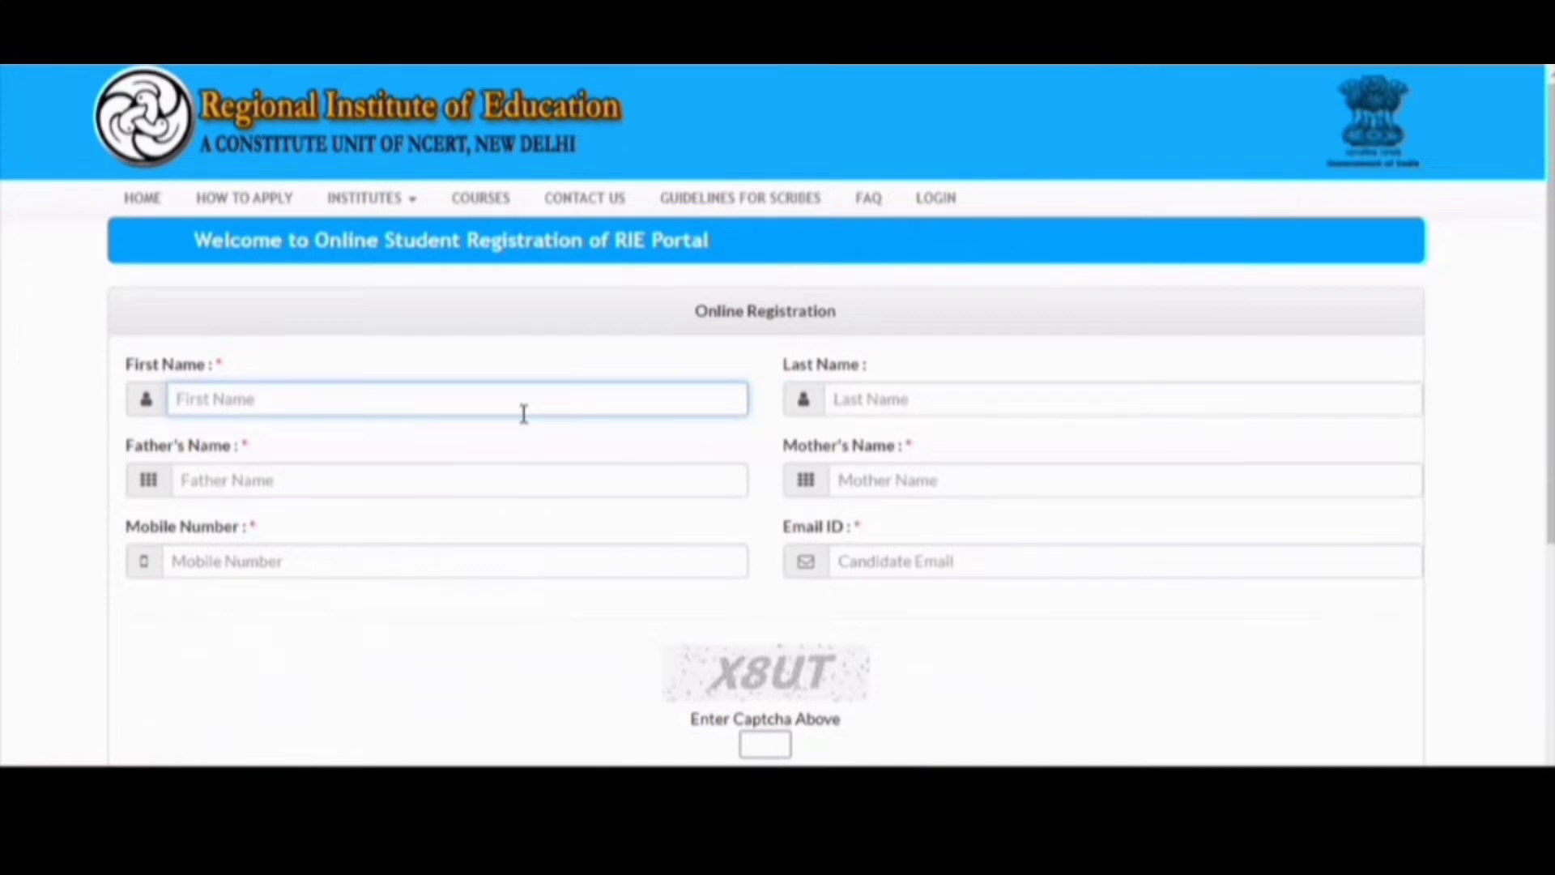
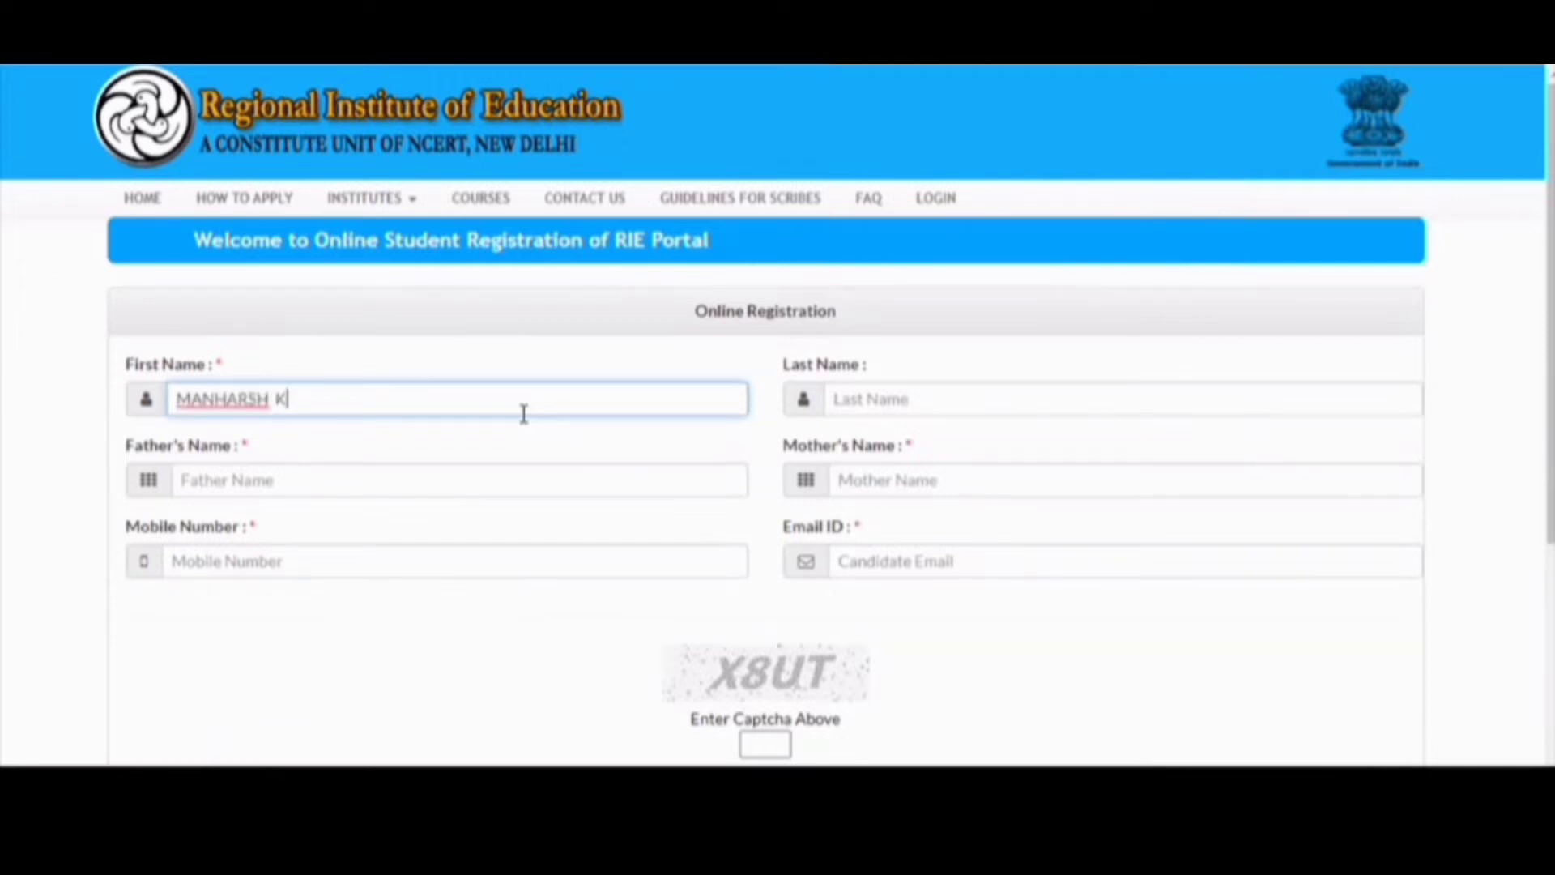
pyautogui.press('Tab')
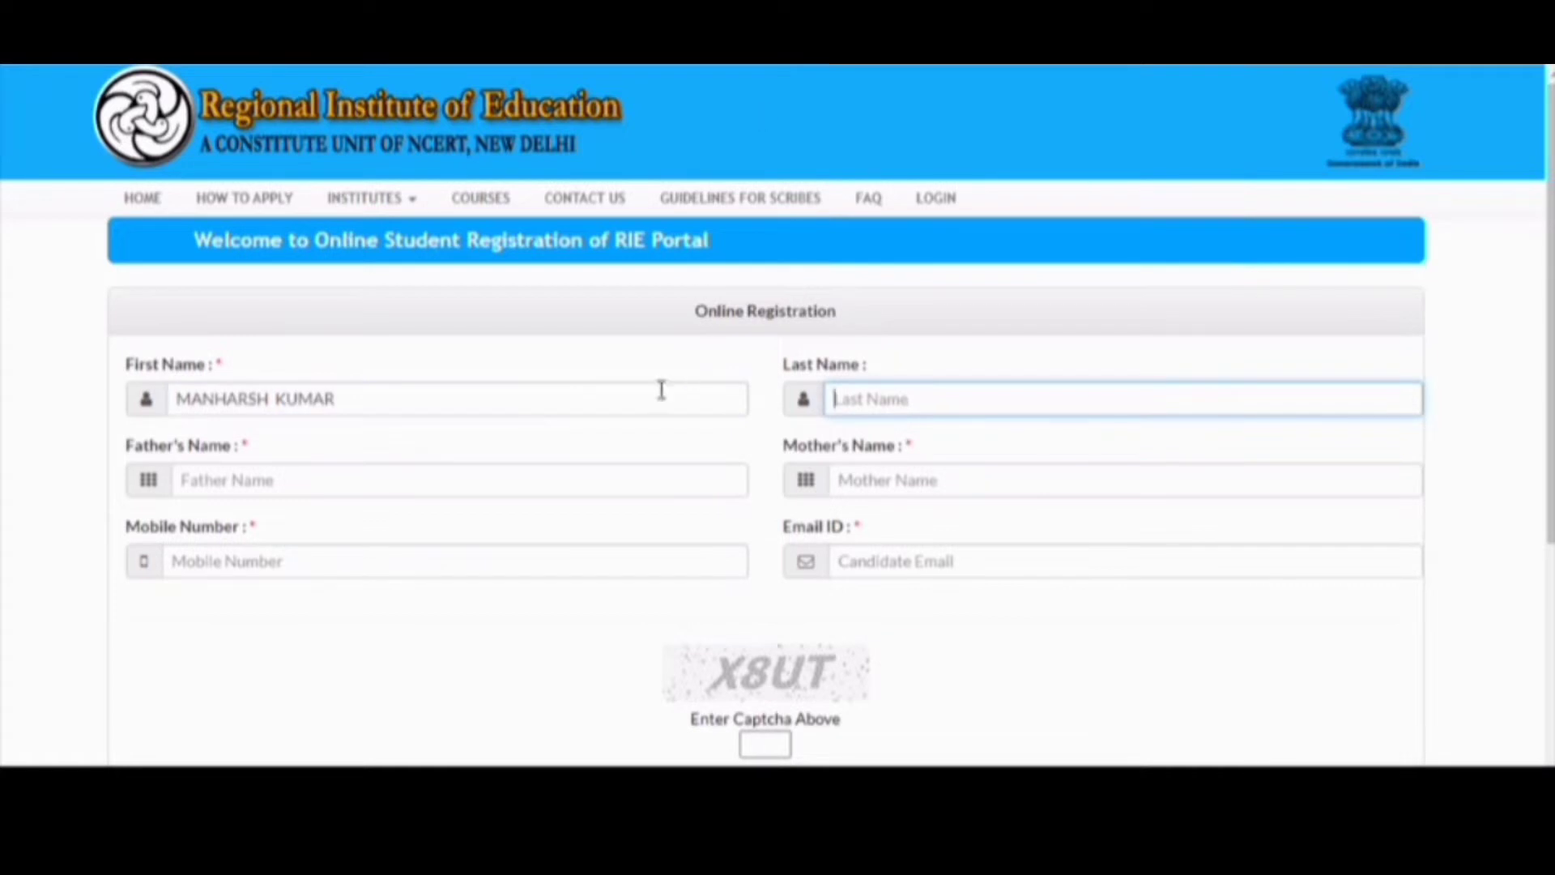
pyautogui.click(657, 394)
pyautogui.press('BackSpace')
pyautogui.press('BackSpace')
pyautogui.press('BackSpace')
pyautogui.press('BackSpace')
pyautogui.press('BackSpace')
pyautogui.press('BackSpace')
pyautogui.press('BackSpace')
pyautogui.press('BackSpace')
pyautogui.press('BackSpace')
pyautogui.press('BackSpace')
pyautogui.press('BackSpace')
pyautogui.press('BackSpace')
pyautogui.press('BackSpace')
pyautogui.press('BackSpace')
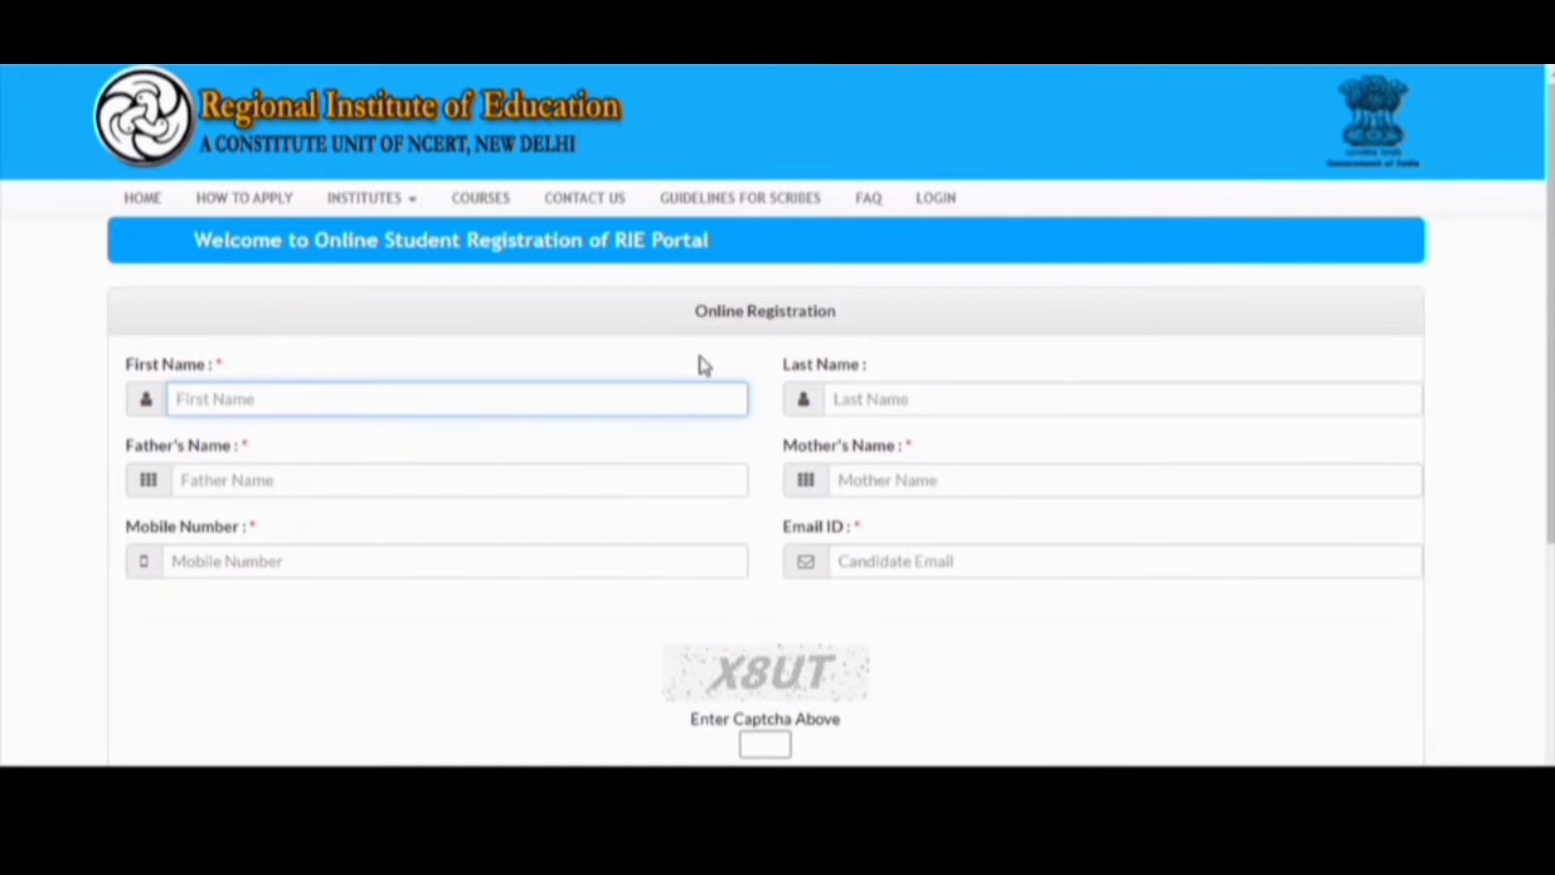
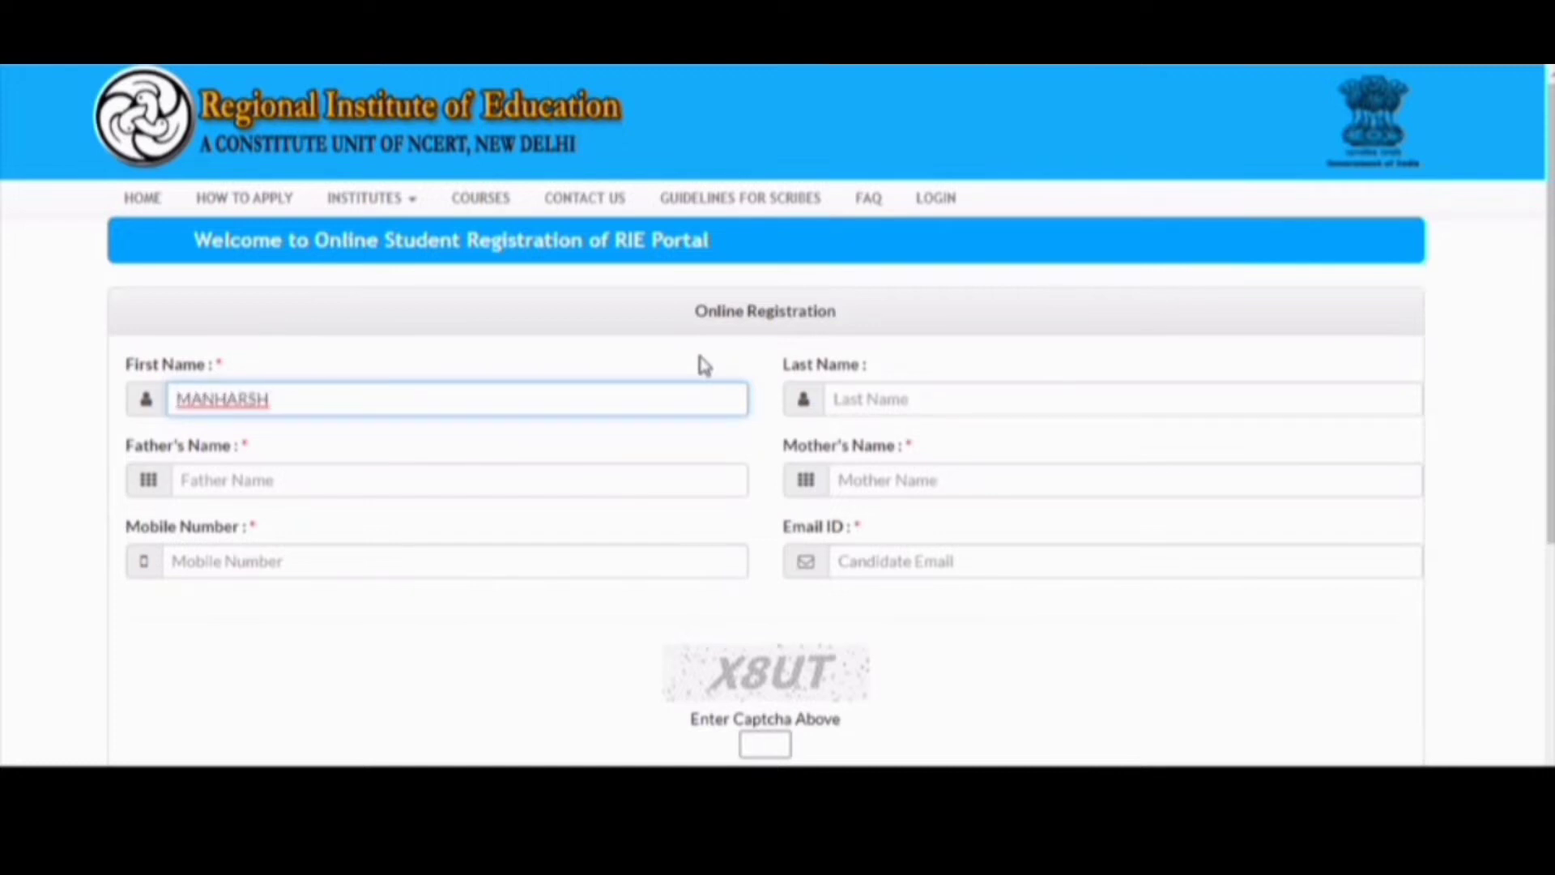
pyautogui.press('Tab')
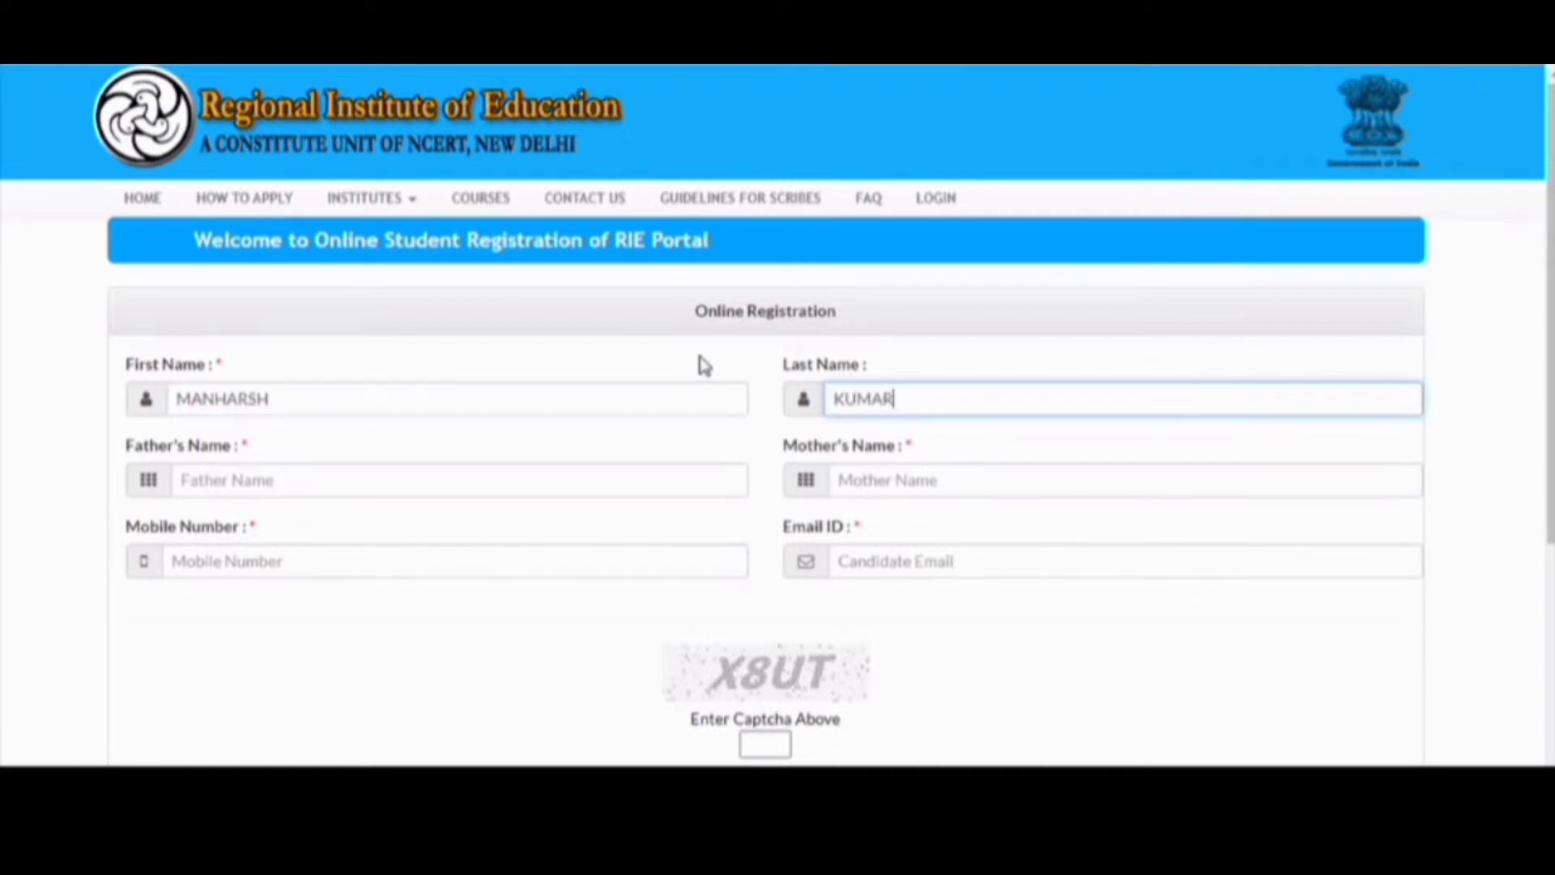
# - Fill in the father's name and the mother's name
pyautogui.click(611, 478)
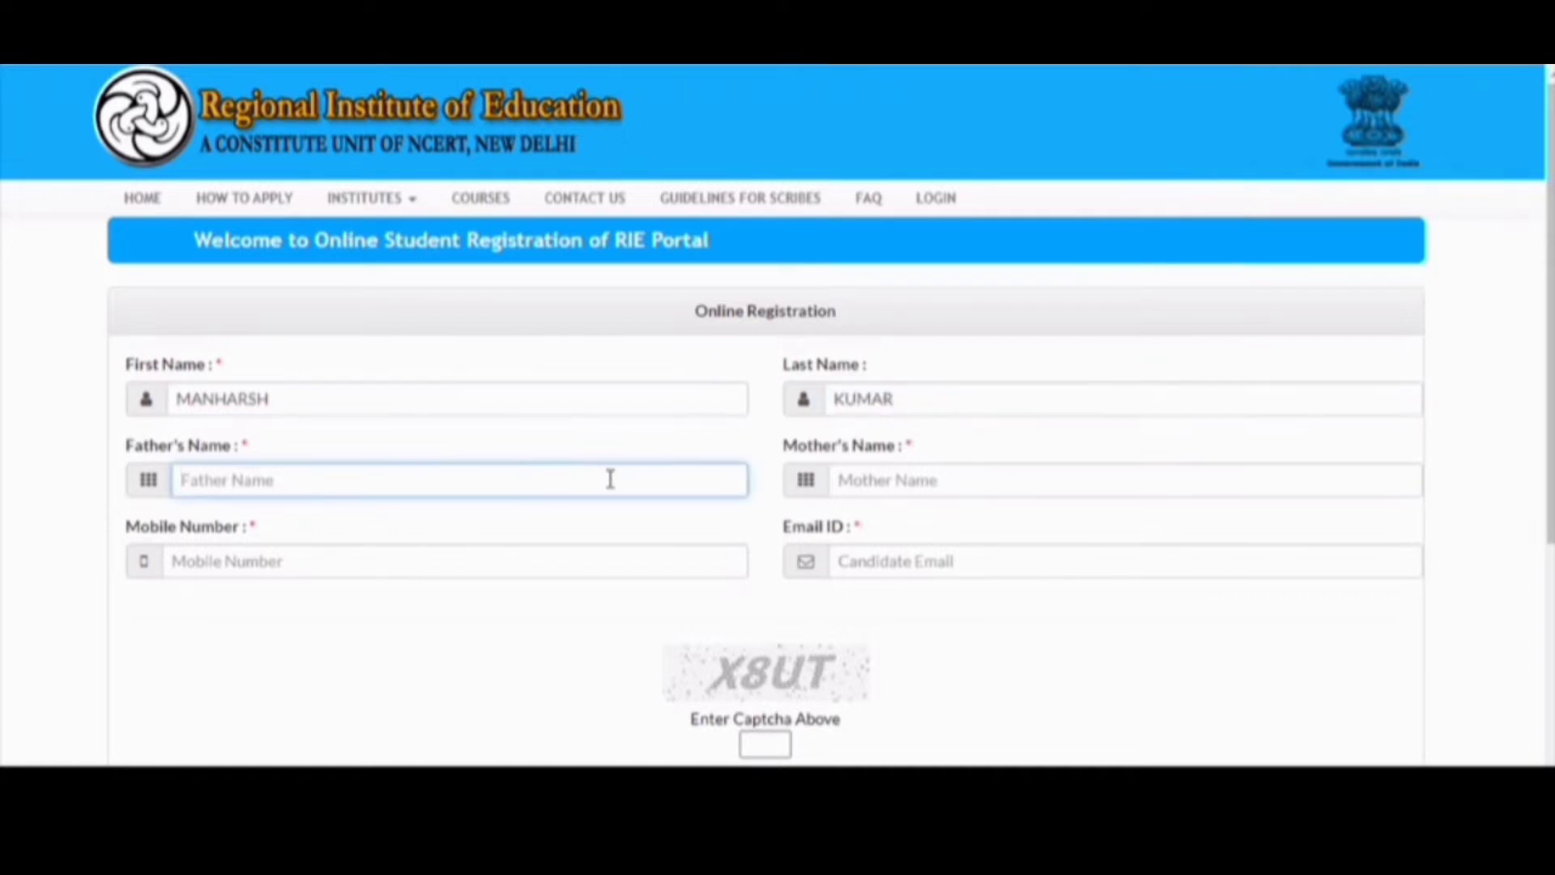
pyautogui.write('MANHARSH')
pyautogui.press('Tab')
pyautogui.write('MAN')
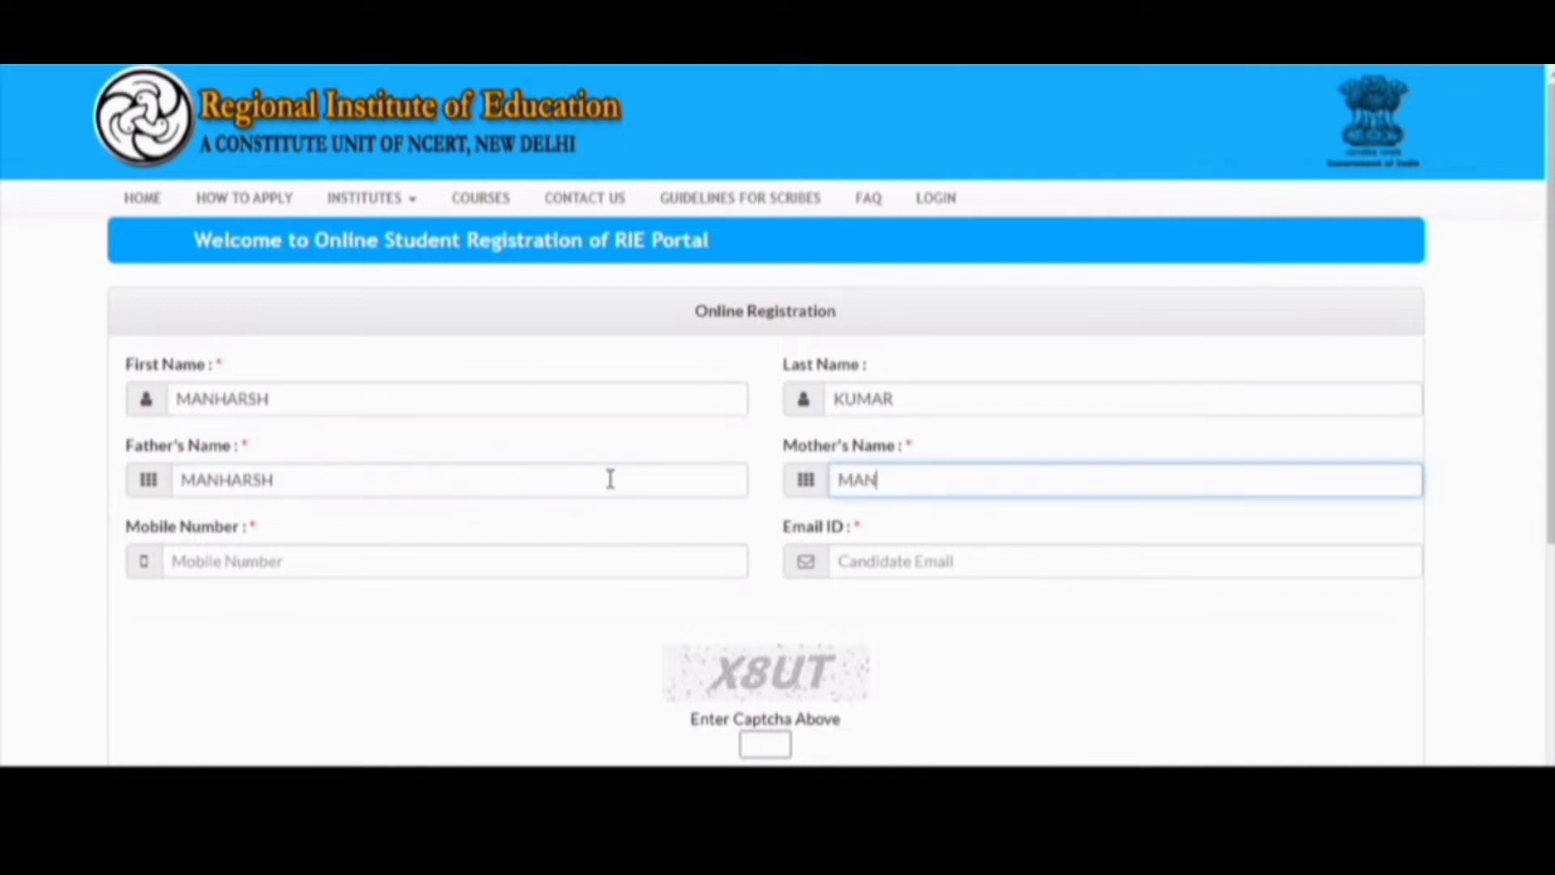
pyautogui.write('HARSH')
pyautogui.press('Tab')
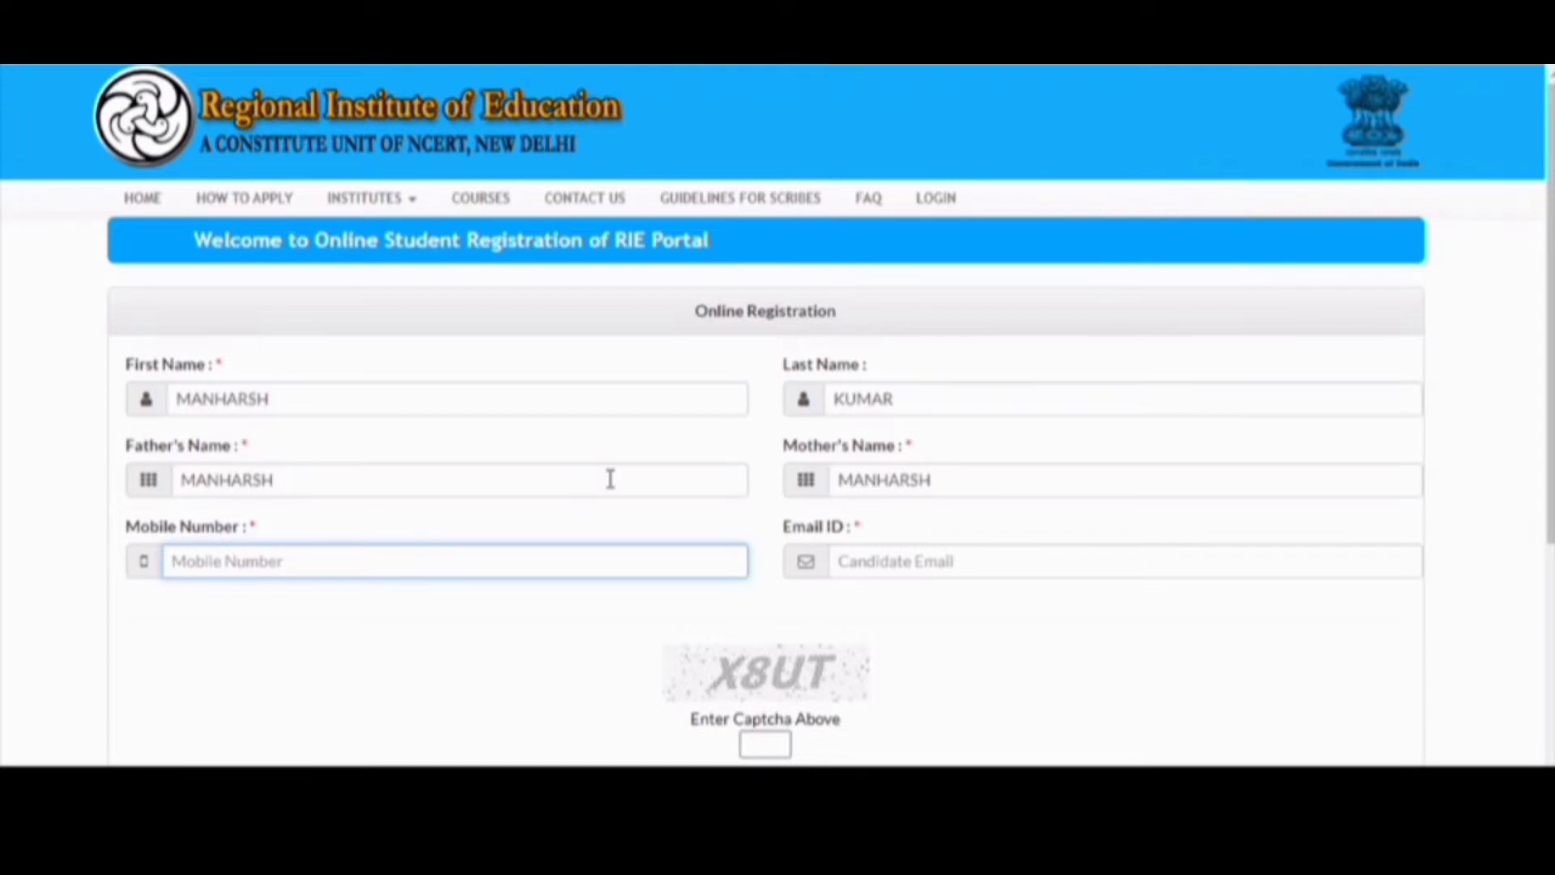
# - Enter the candidate's mobile number and Gmail e-mail address, correcting the mistyped domain
pyautogui.write('9')
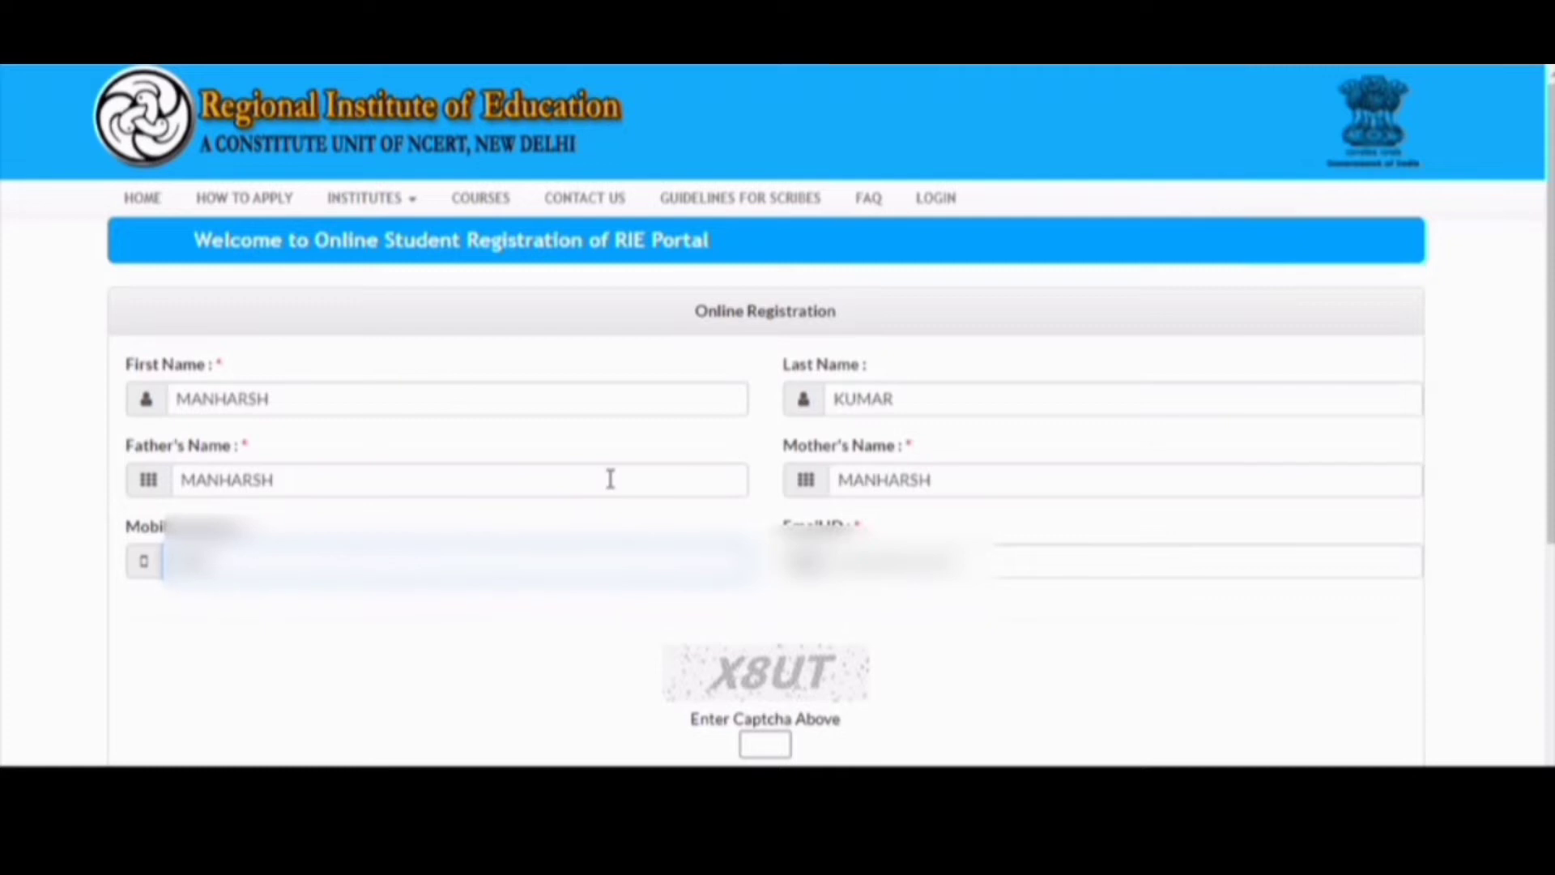
pyautogui.write('0')
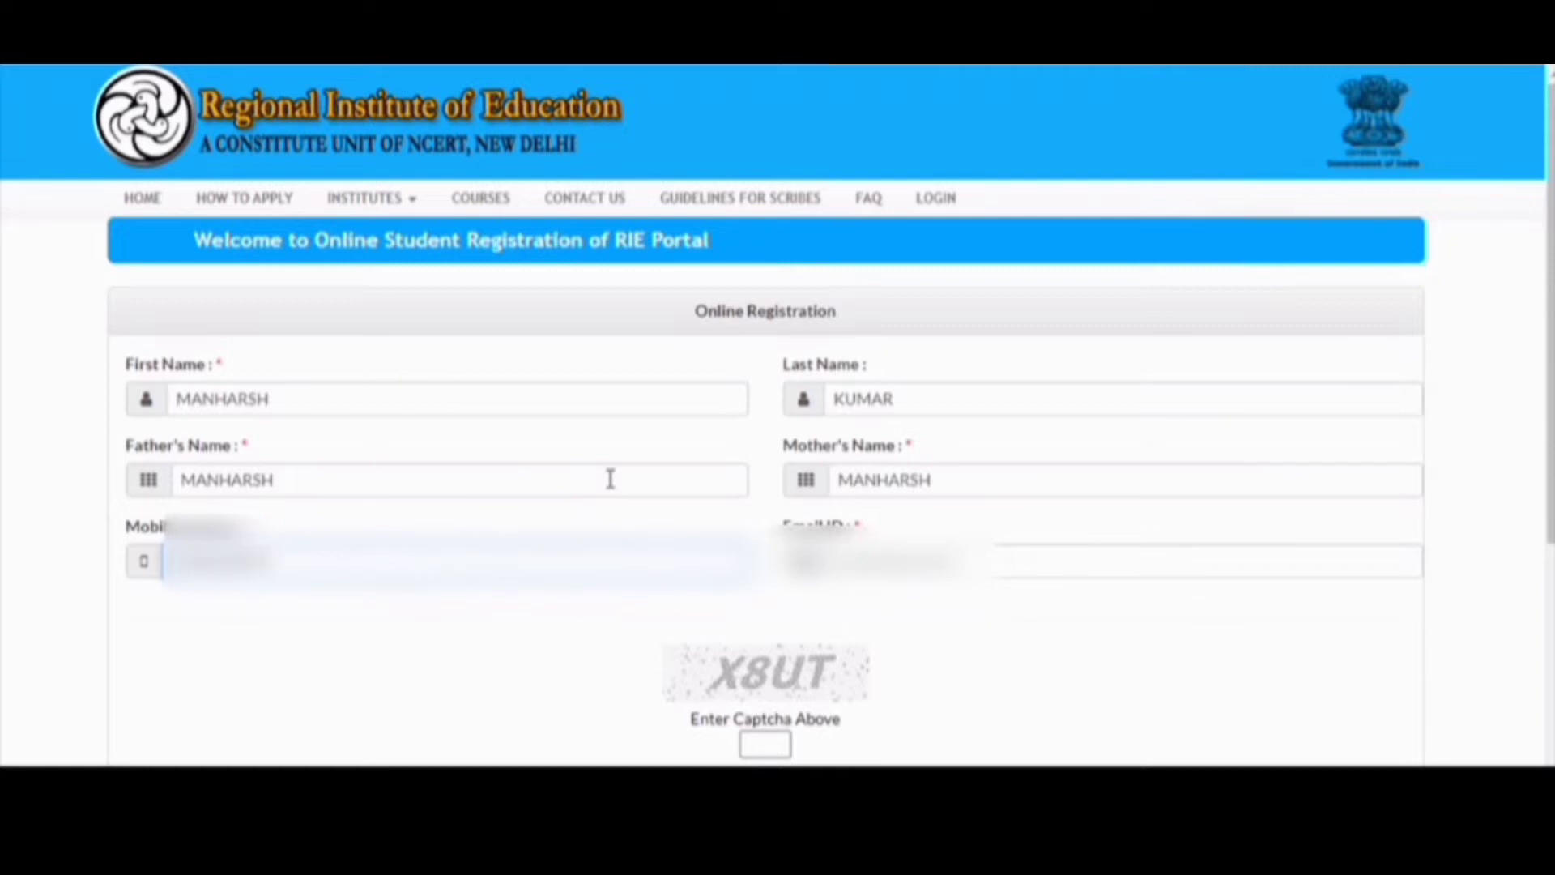
pyautogui.press('Tab')
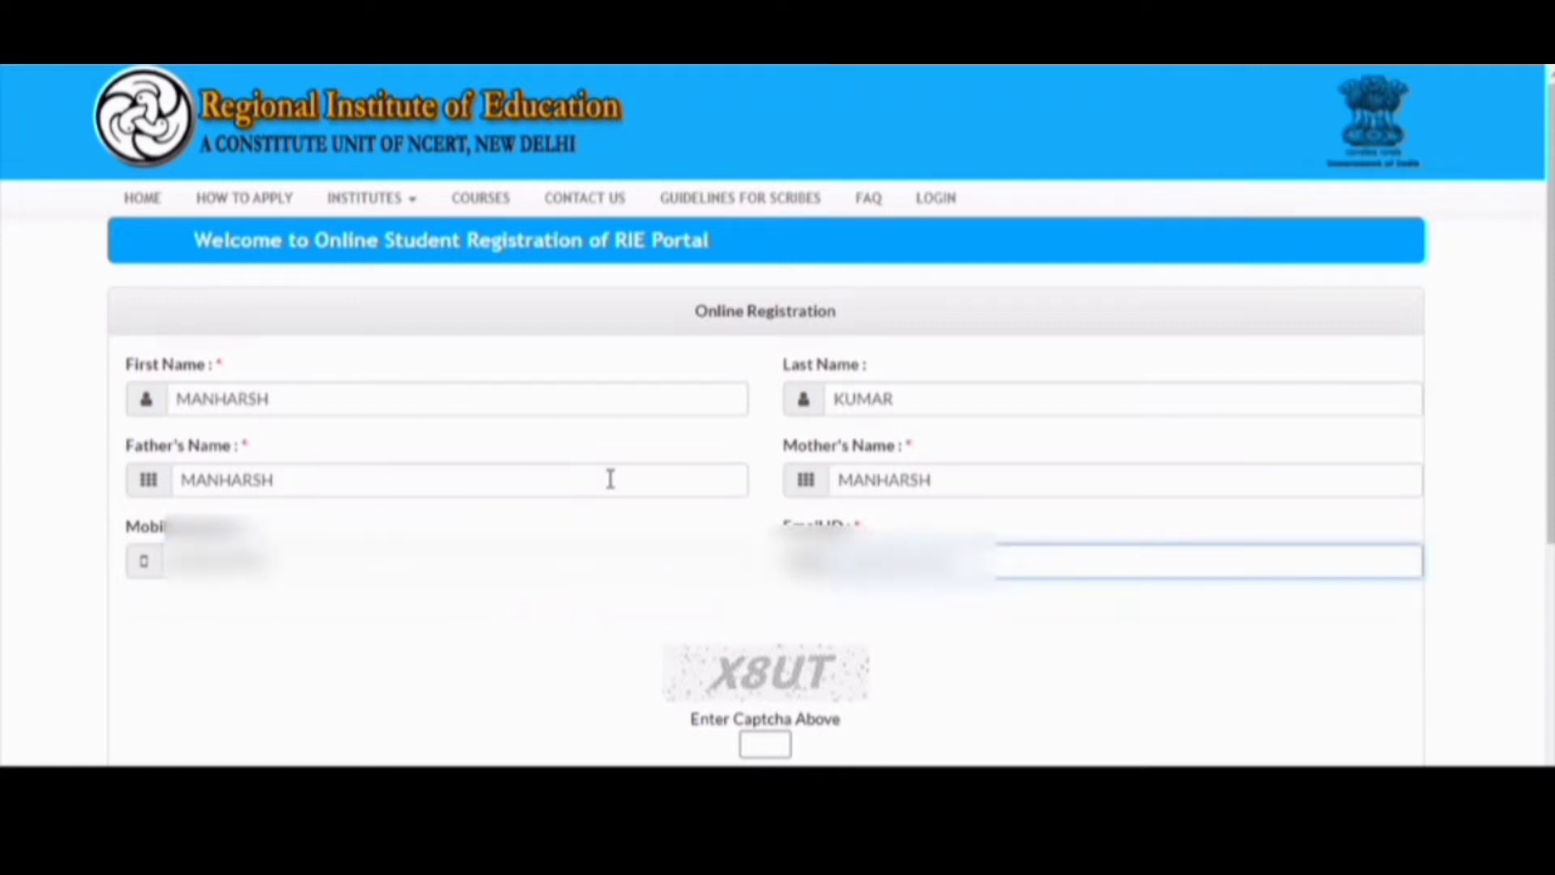
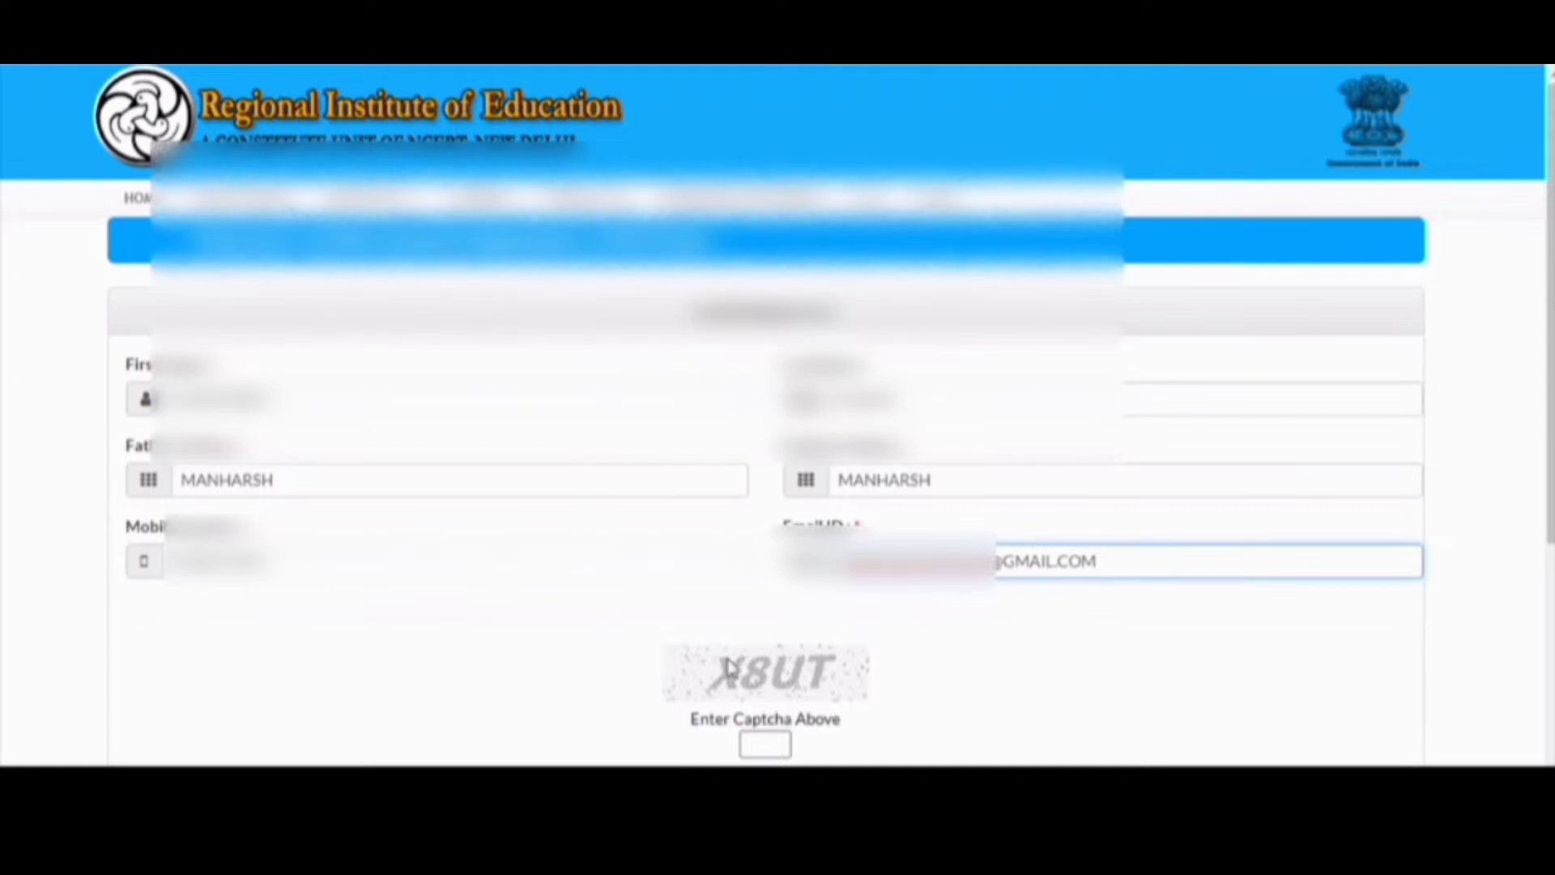
pyautogui.click(760, 737)
pyautogui.scroll(-2, 760, 733)
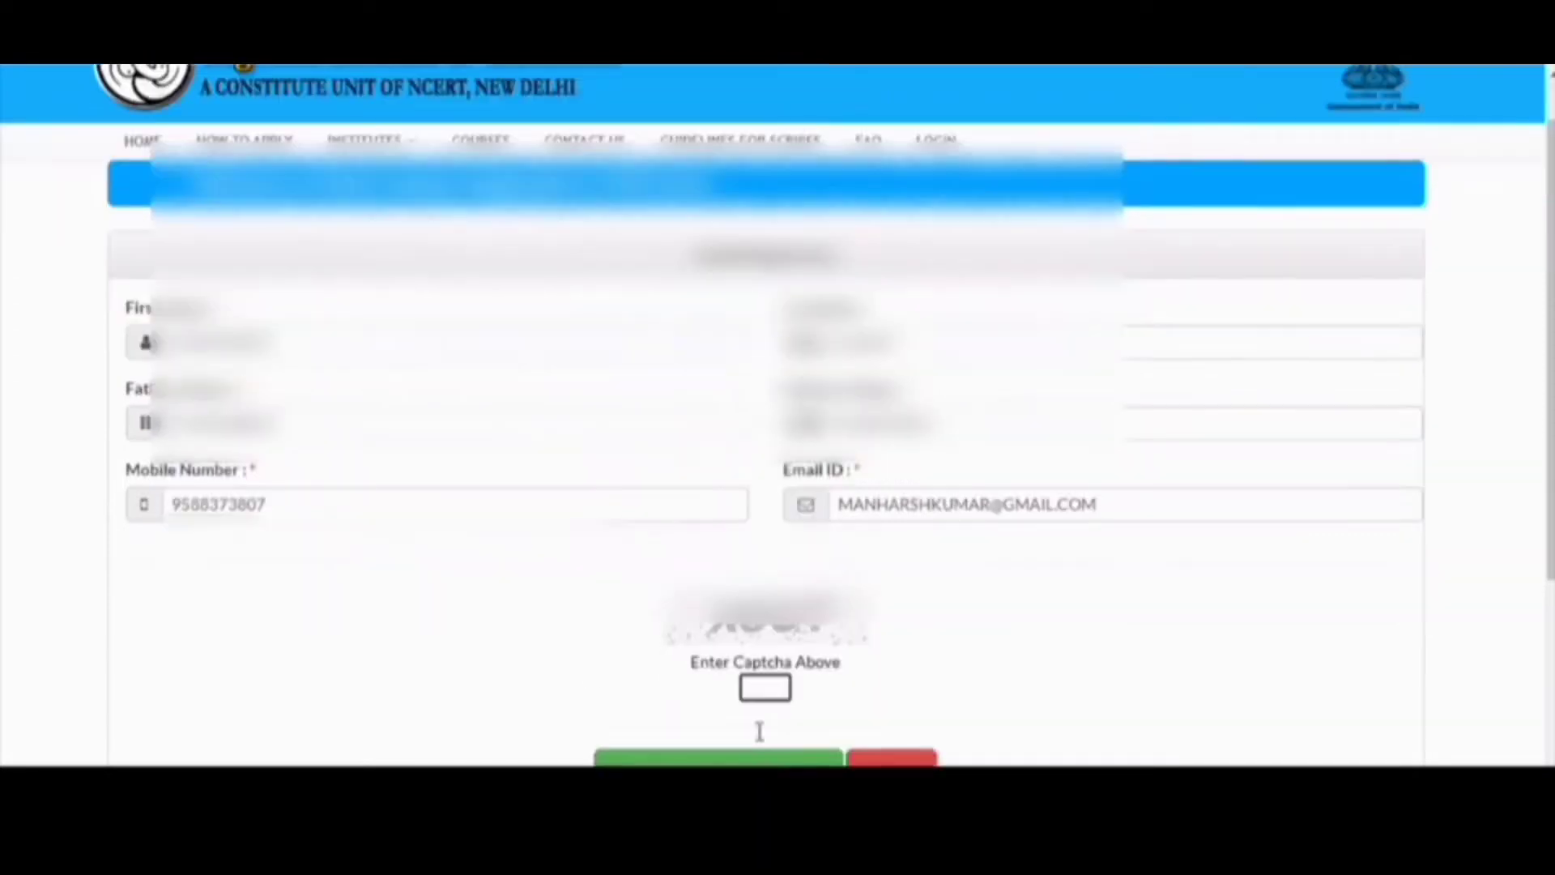
pyautogui.scroll(-2, 760, 738)
pyautogui.scroll(-1, 762, 741)
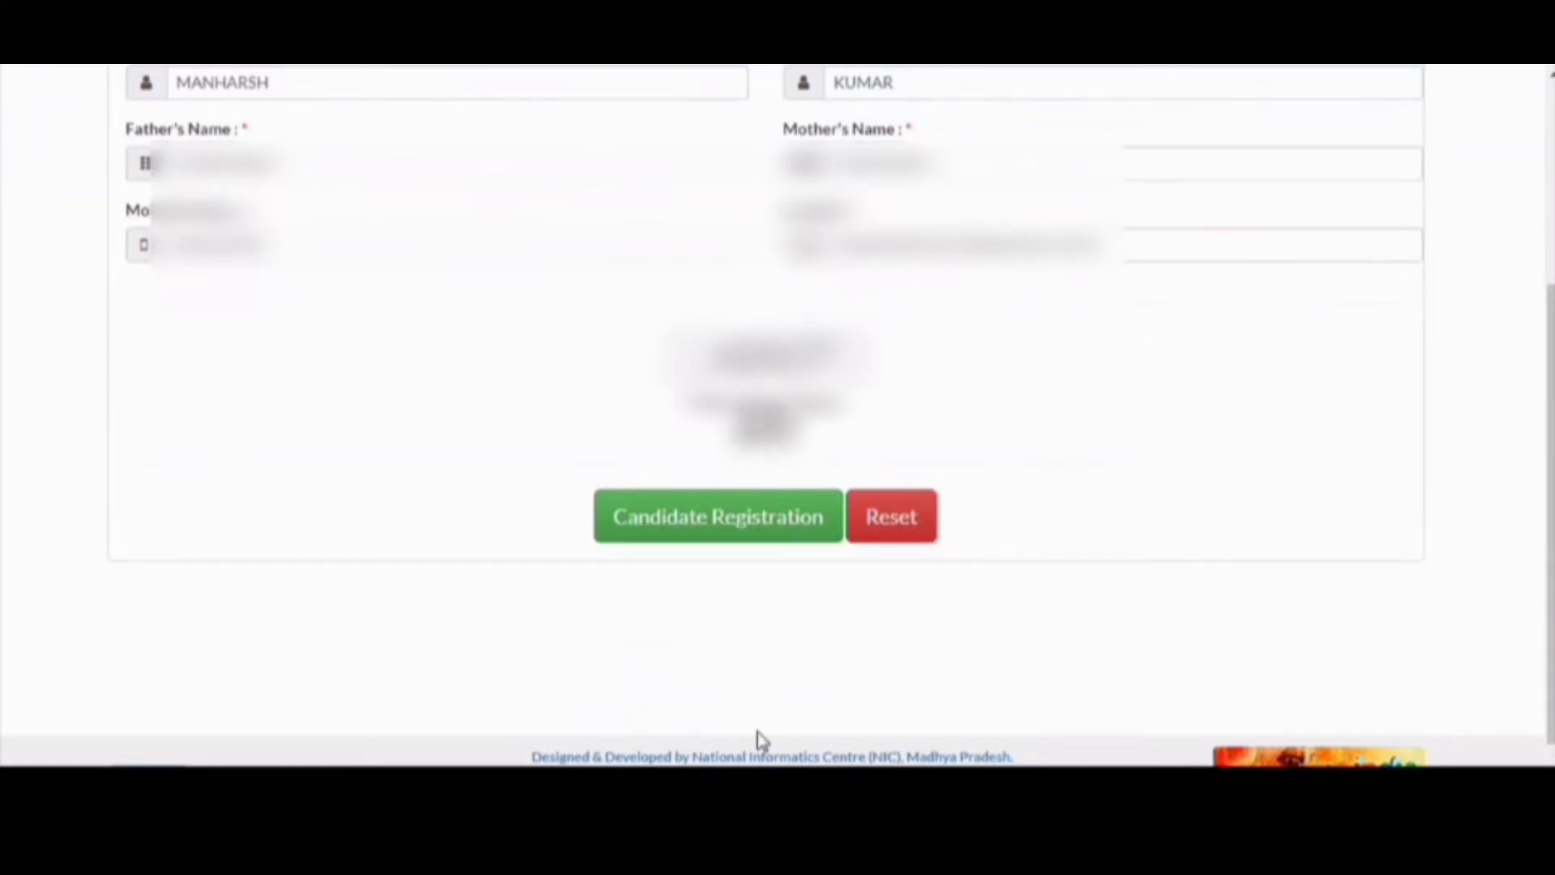
pyautogui.click(706, 522)
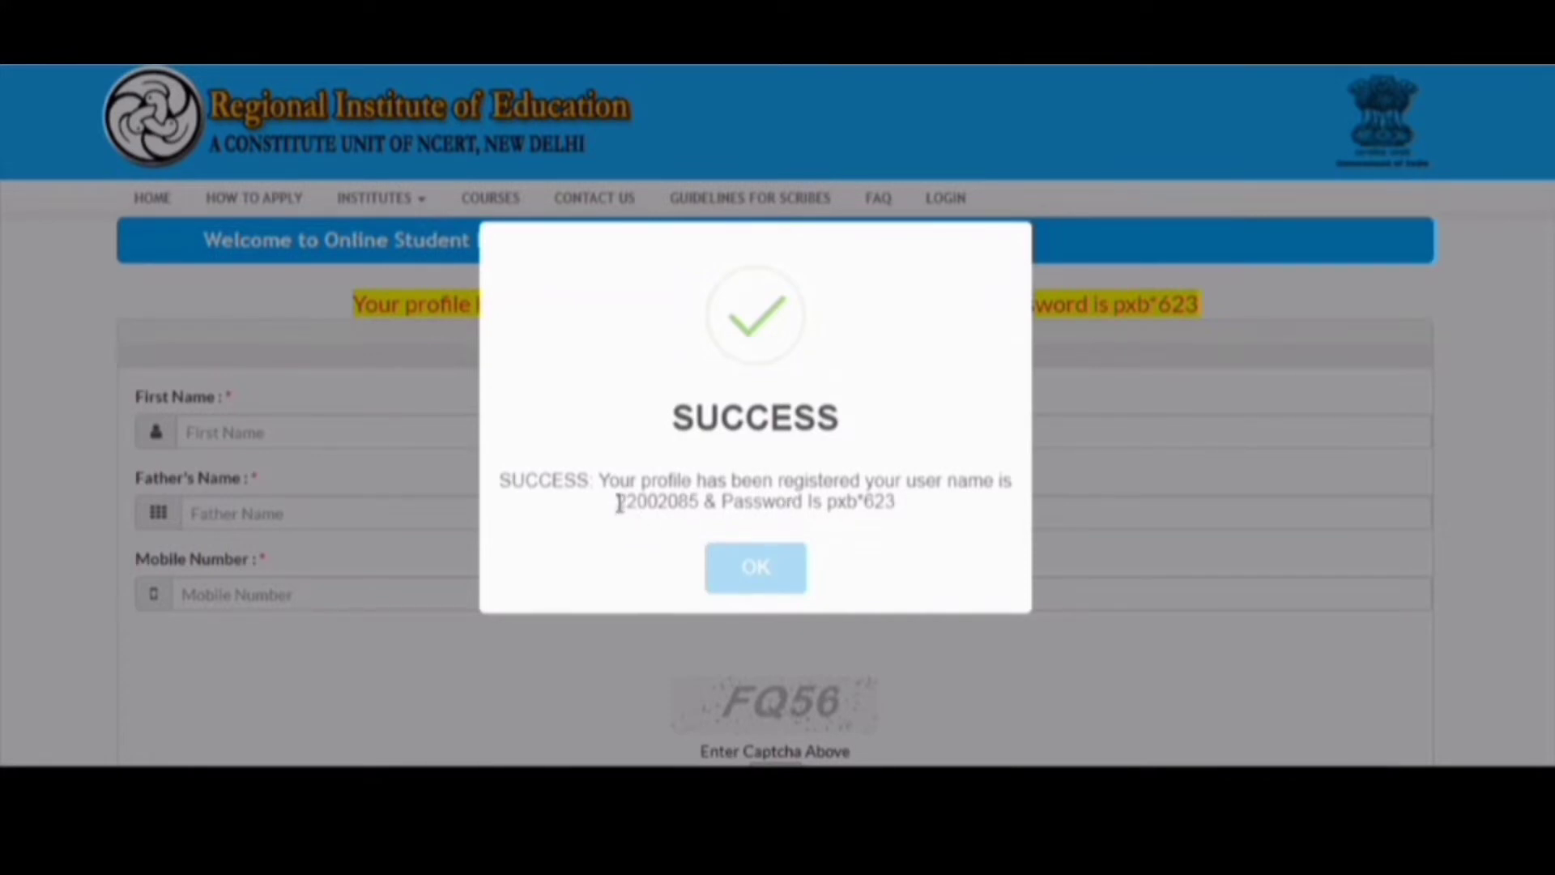
pyautogui.moveTo(620, 503); pyautogui.dragTo(697, 510)
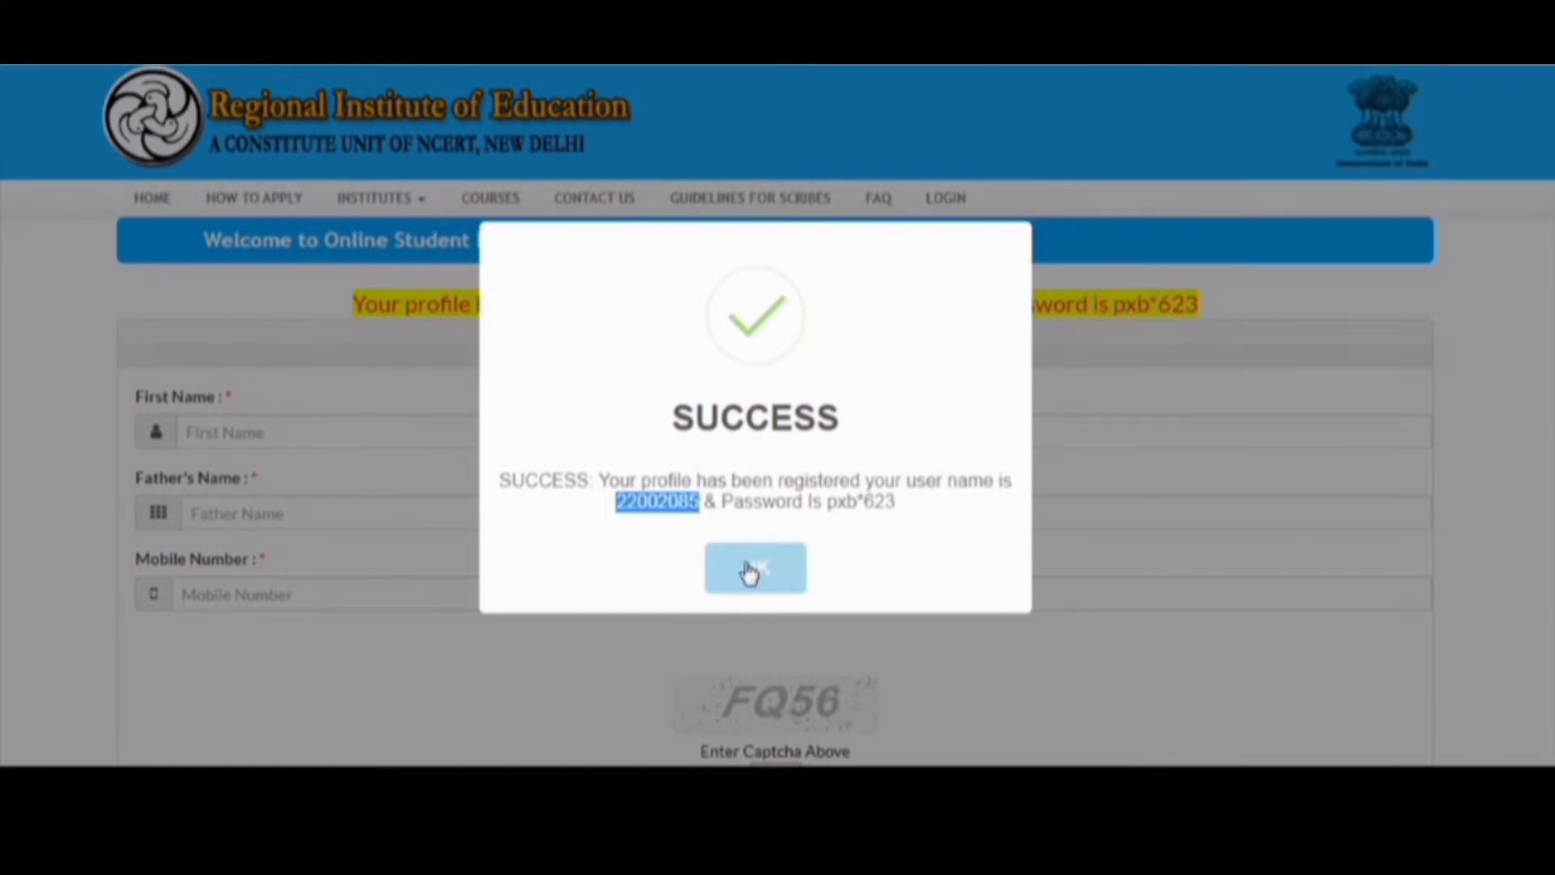
pyautogui.click(749, 573)
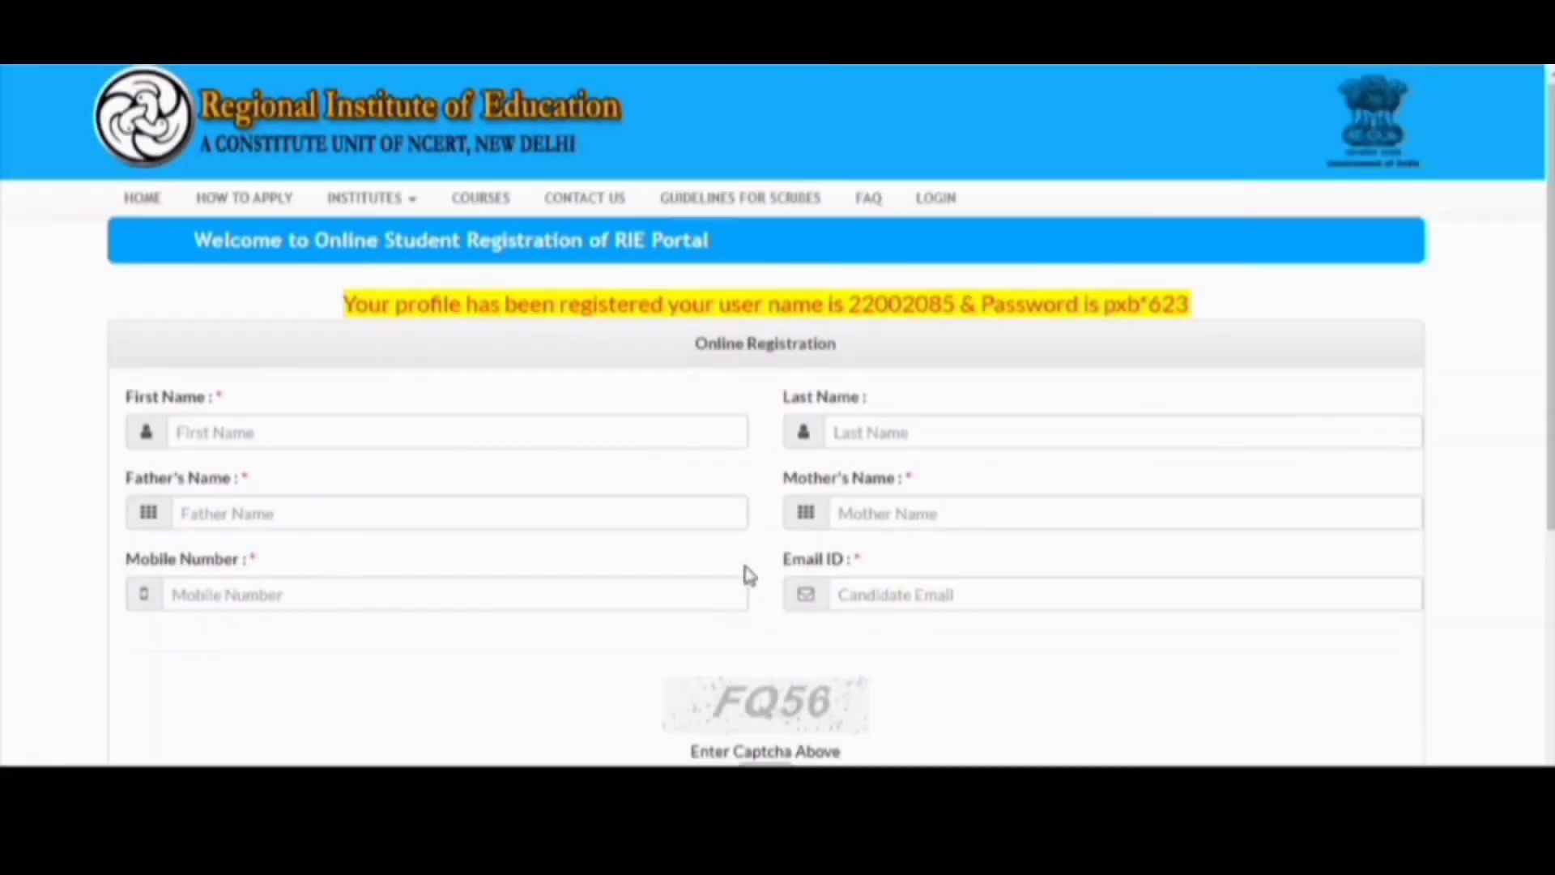
pyautogui.scroll(-1, 741, 555)
pyautogui.scroll(1, 750, 575)
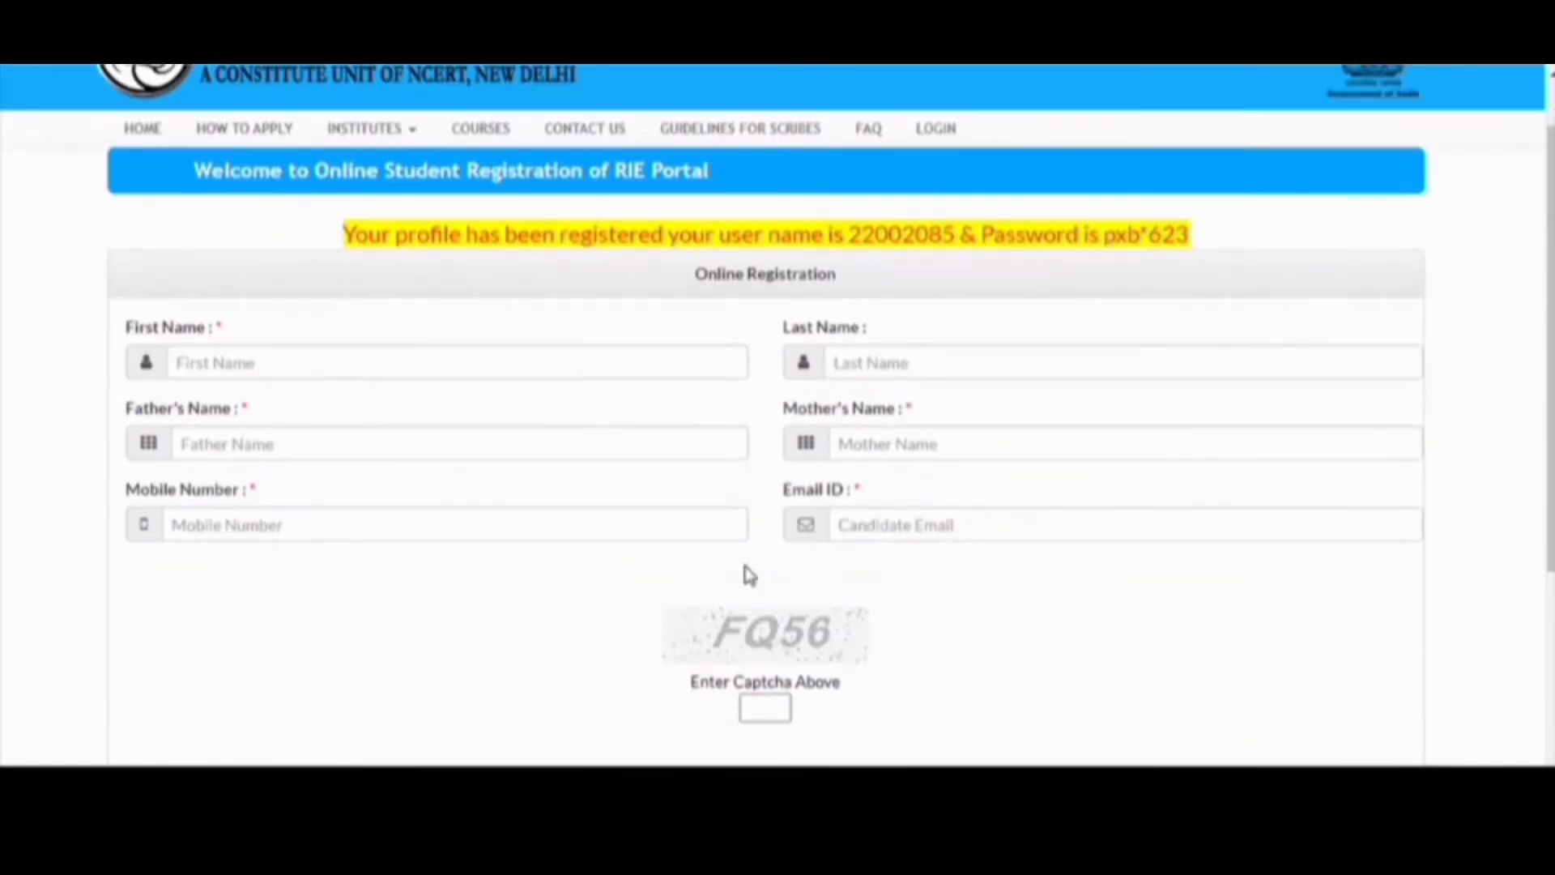
pyautogui.scroll(-2, 749, 575)
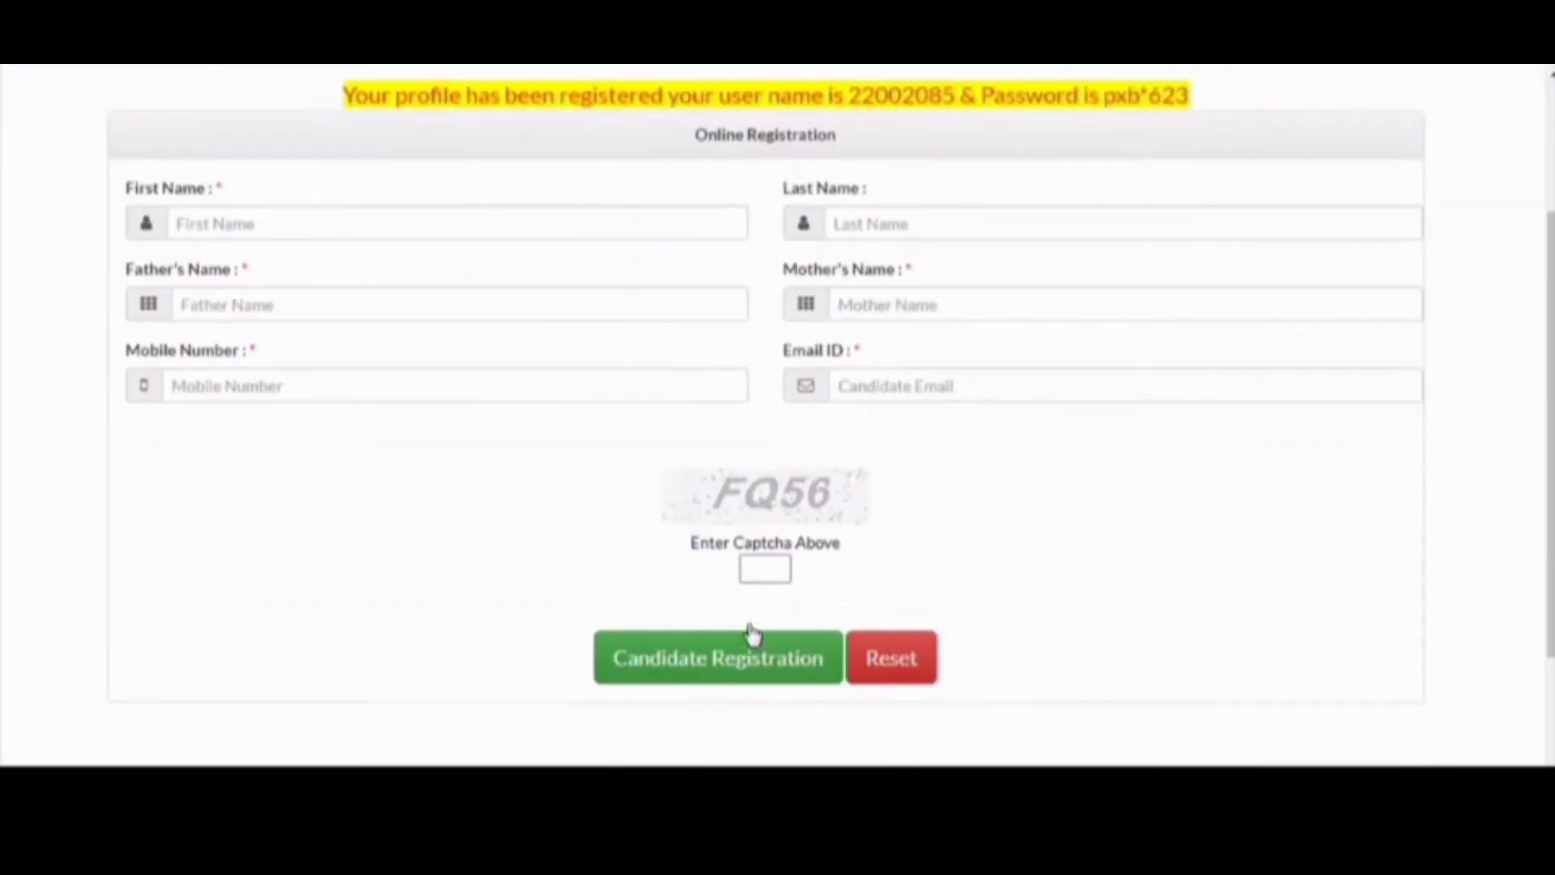
pyautogui.scroll(3, 750, 632)
pyautogui.moveTo(1189, 305); pyautogui.dragTo(1101, 305)
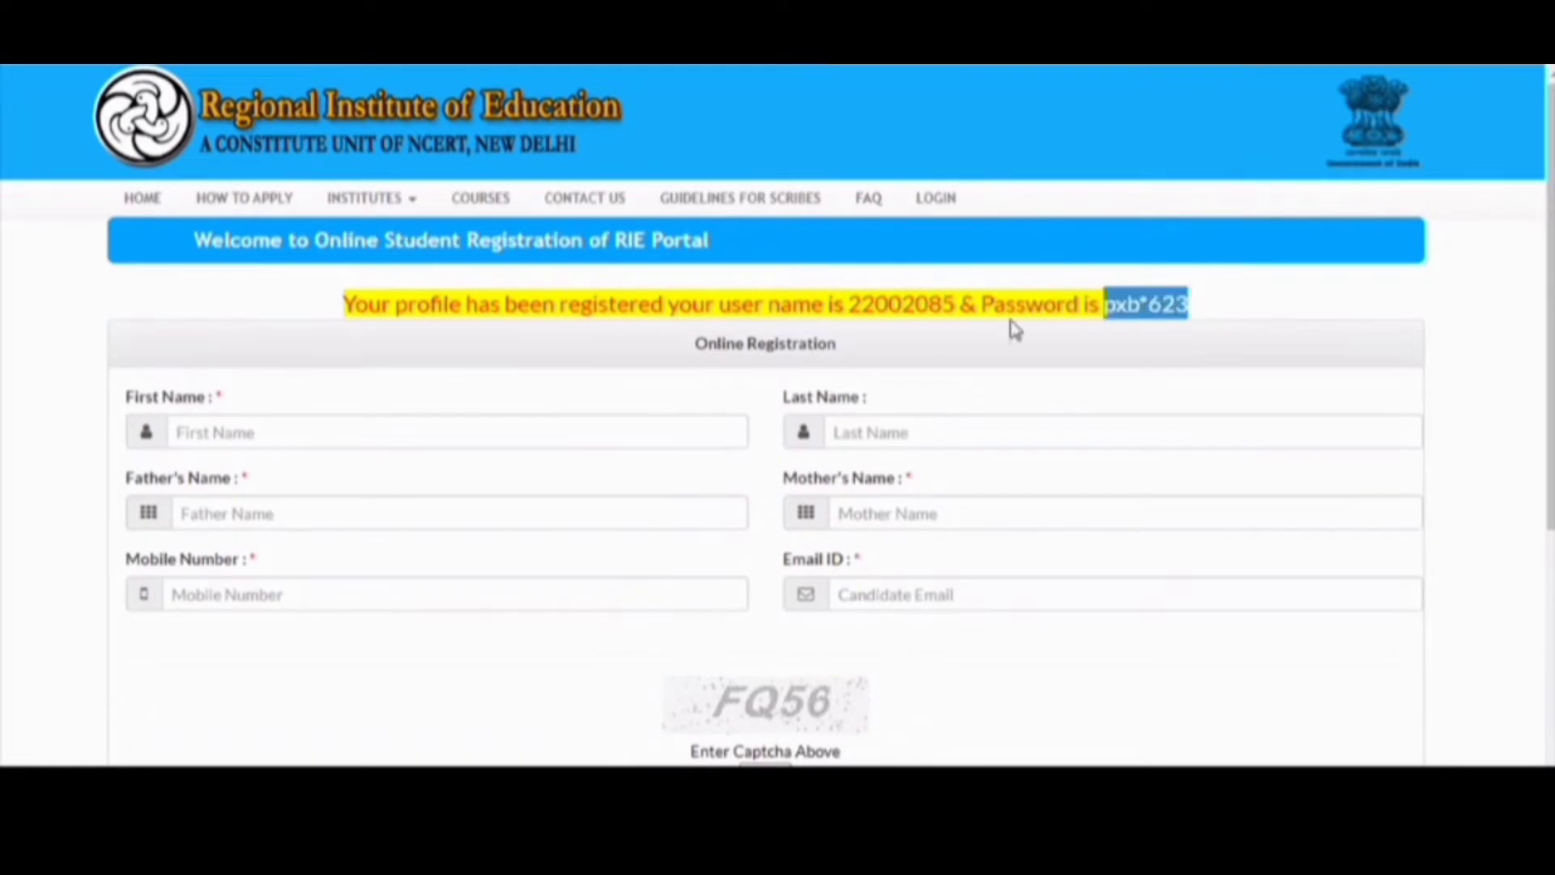
pyautogui.click(853, 302)
pyautogui.moveTo(853, 301); pyautogui.dragTo(959, 304)
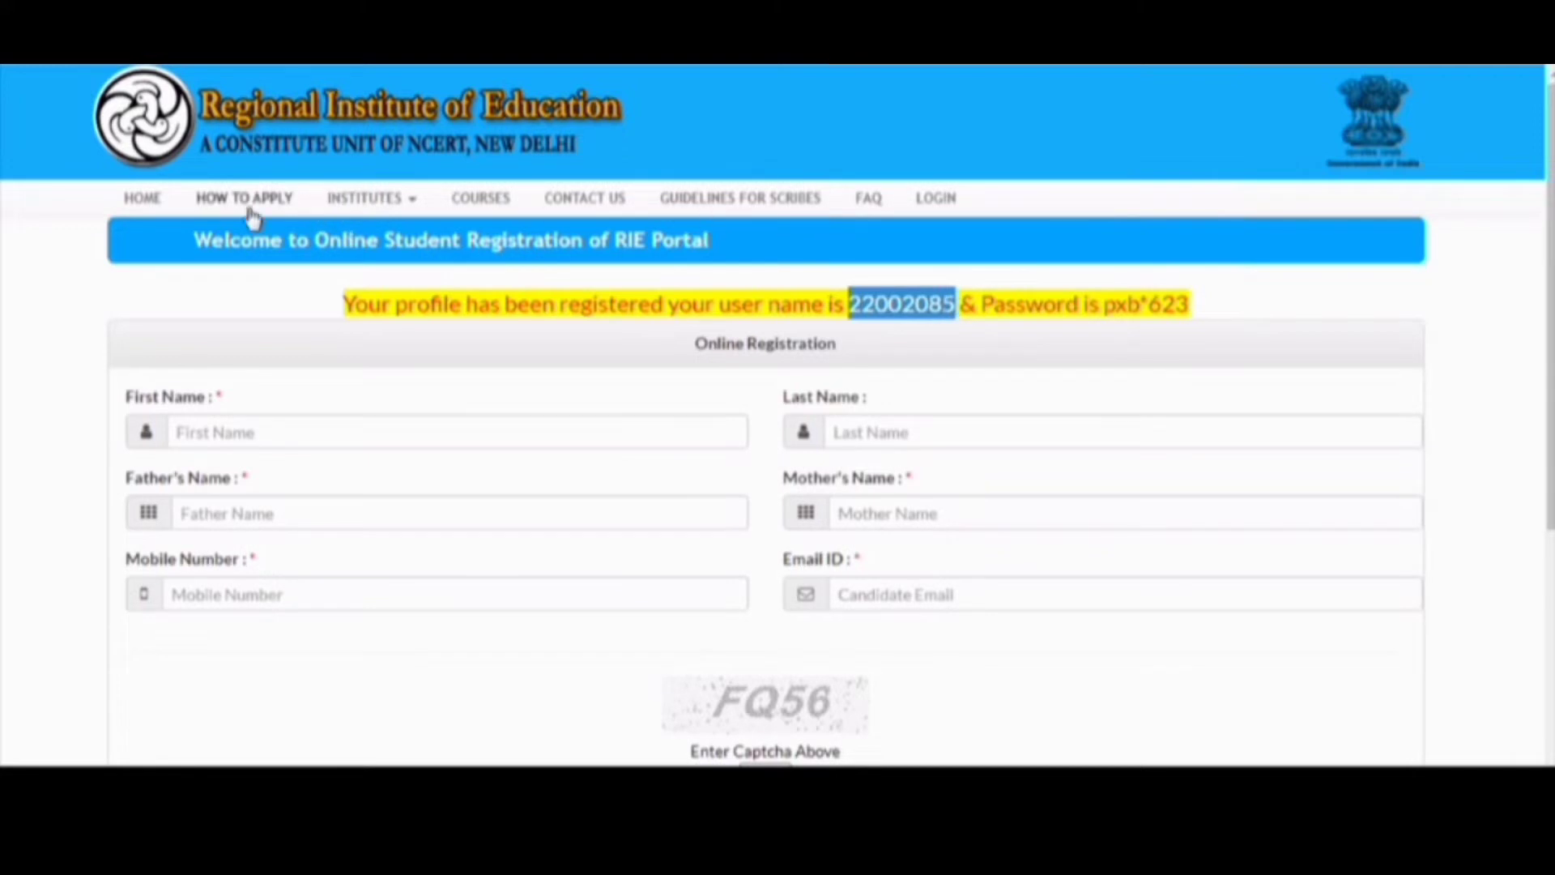
pyautogui.click(127, 204)
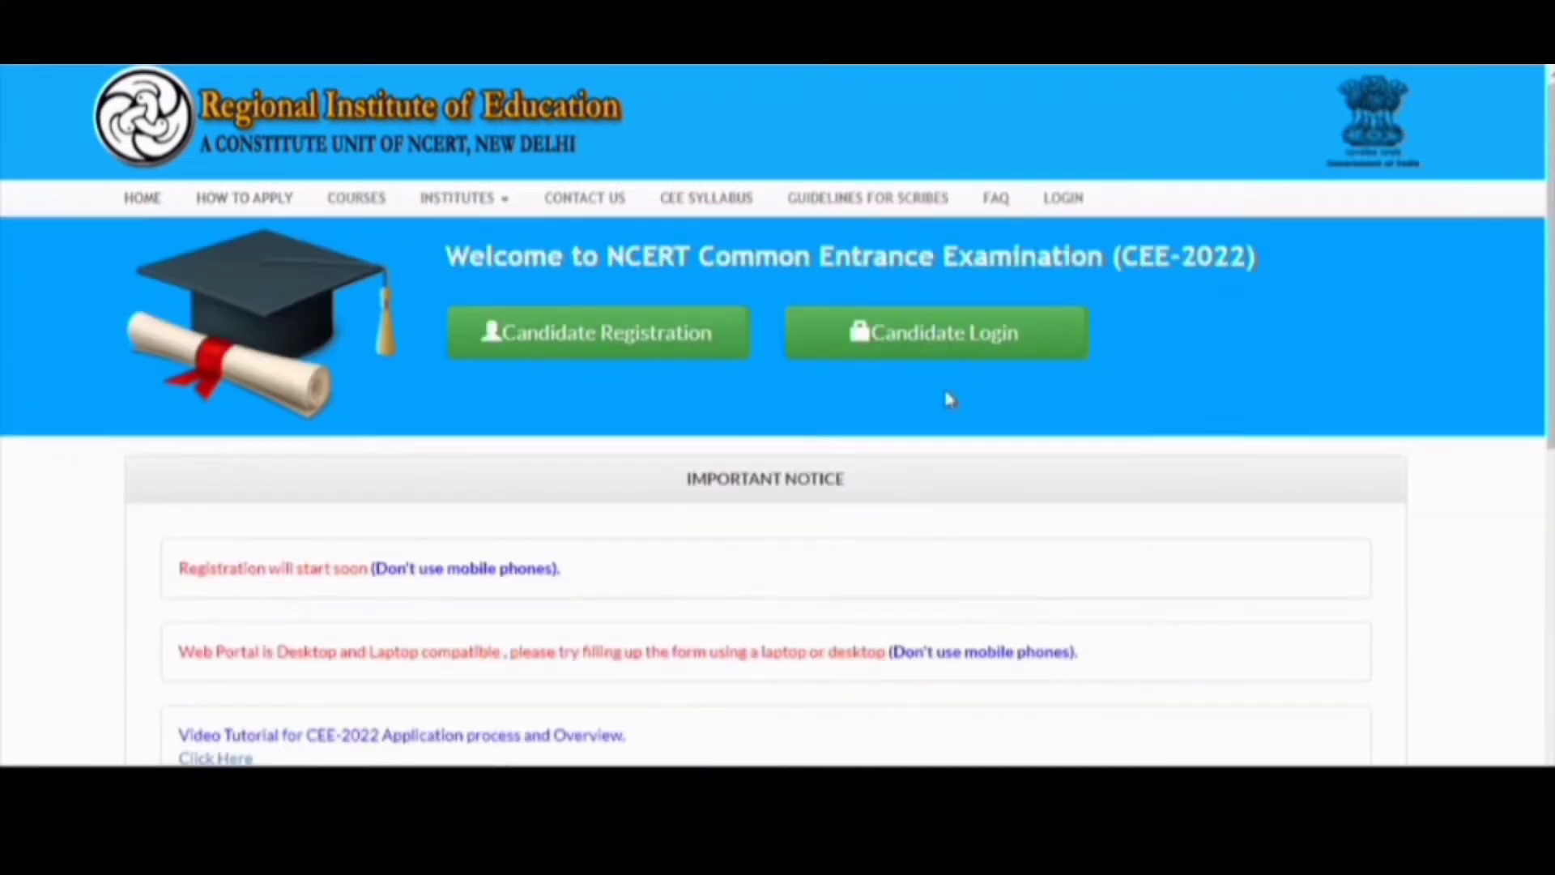
# - Log in as a registered candidate with the new user name and password, saving the password in Chrome
pyautogui.click(921, 345)
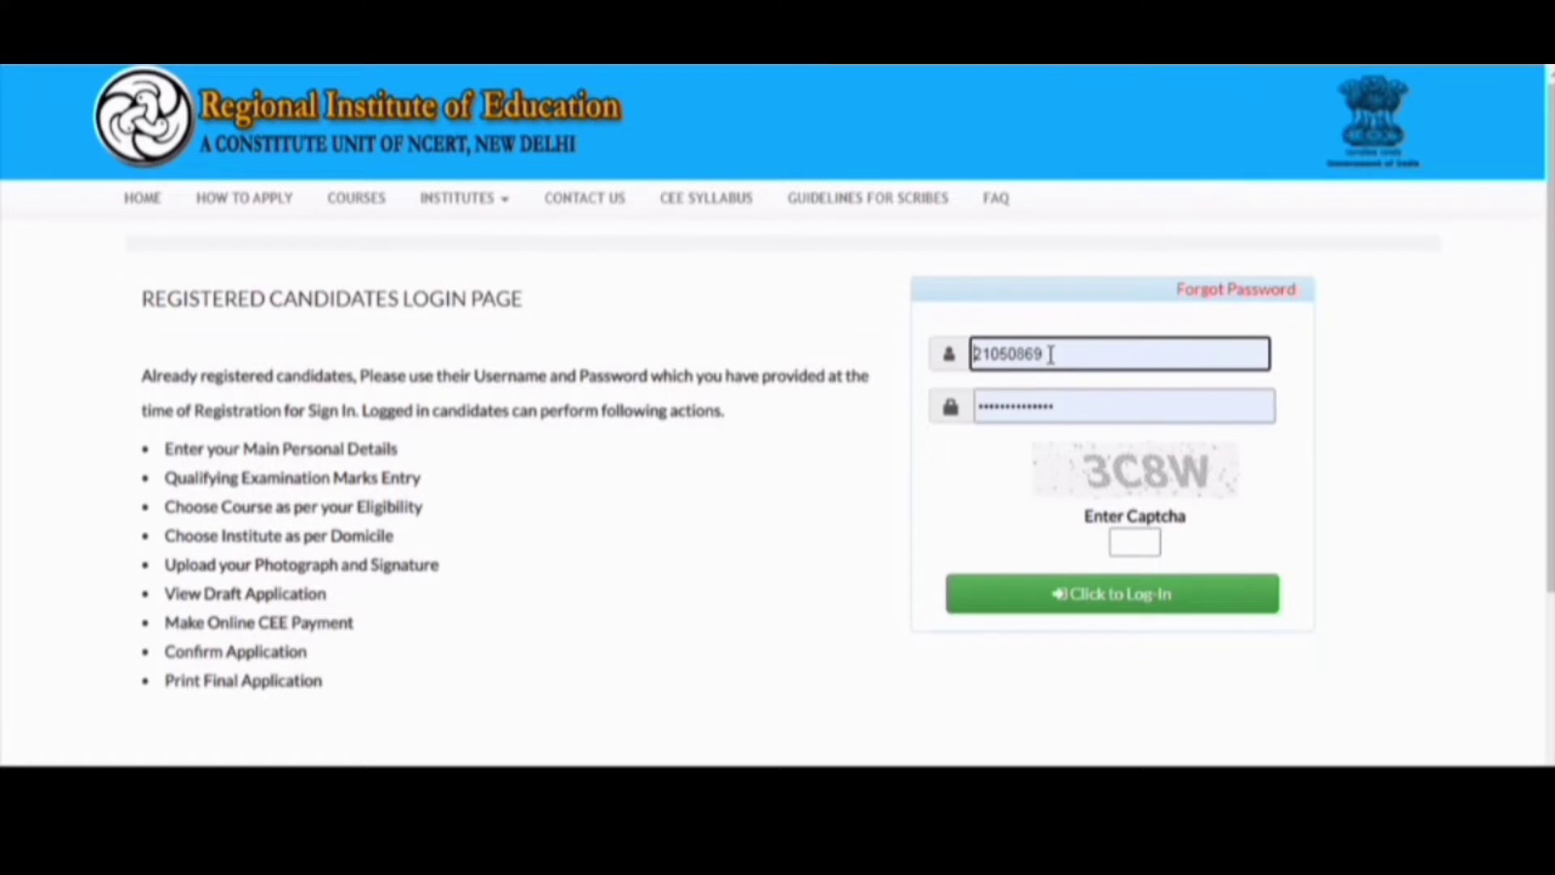
pyautogui.doubleClick(975, 356)
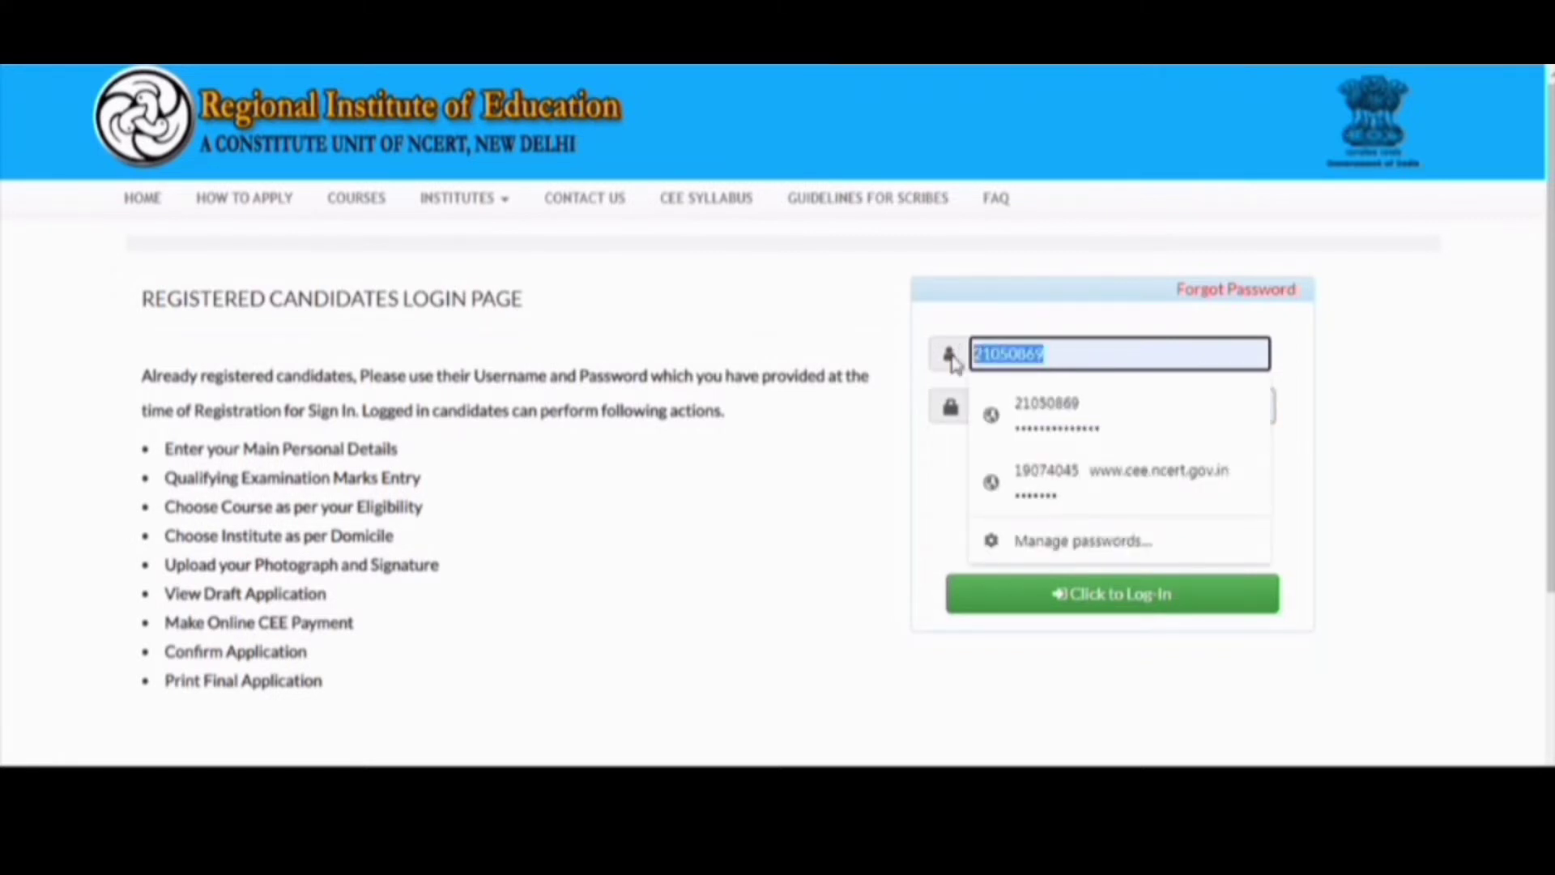
pyautogui.moveTo(1129, 403); pyautogui.dragTo(879, 406)
pyautogui.press('BackSpace')
pyautogui.write('•••••••')
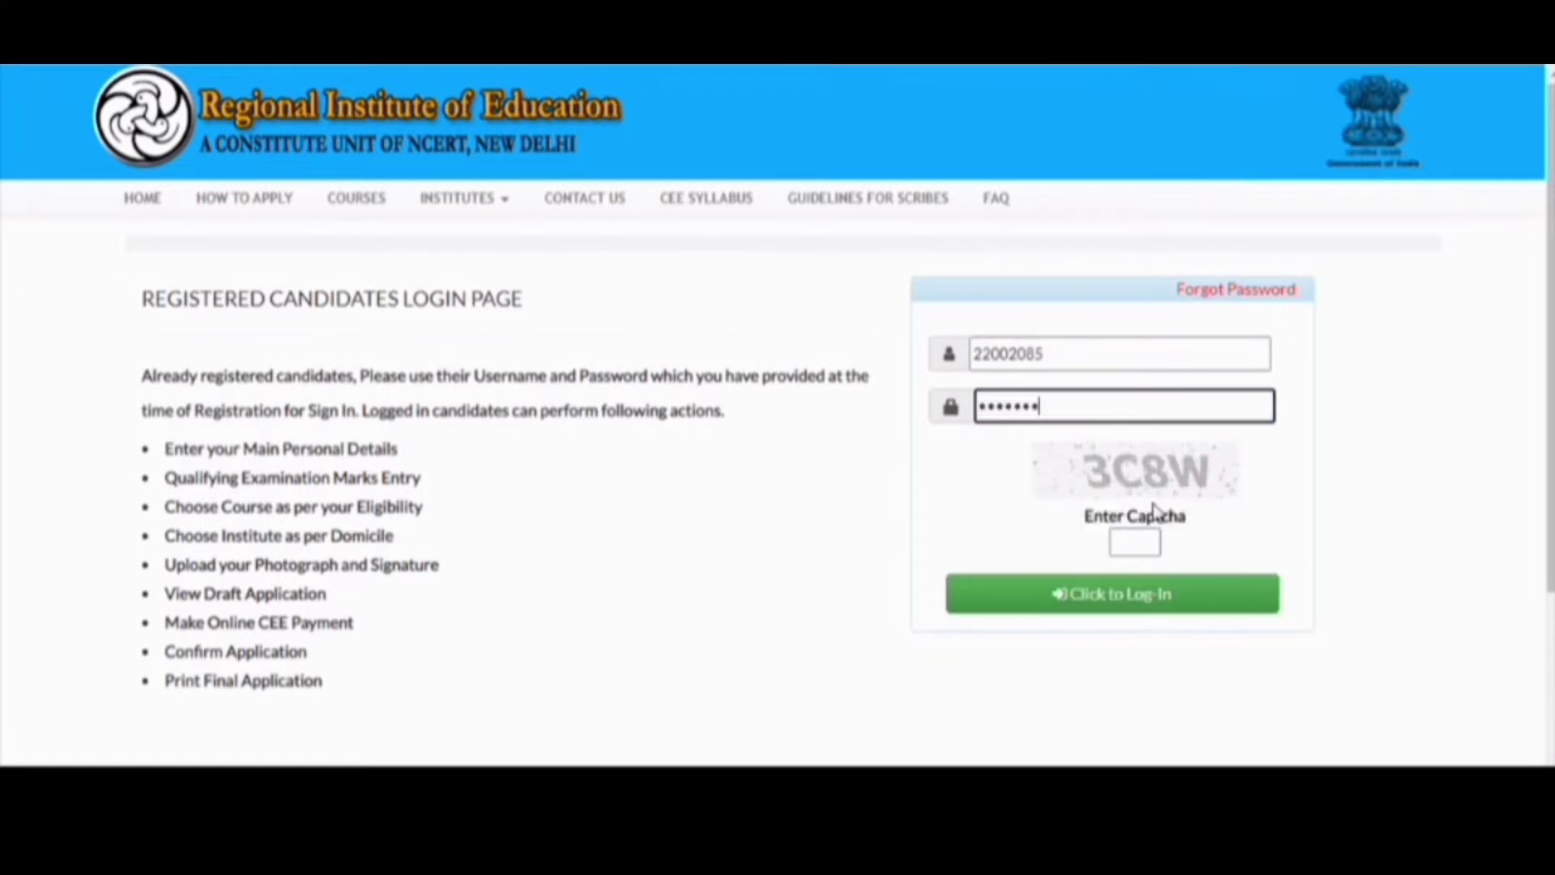
pyautogui.click(1140, 616)
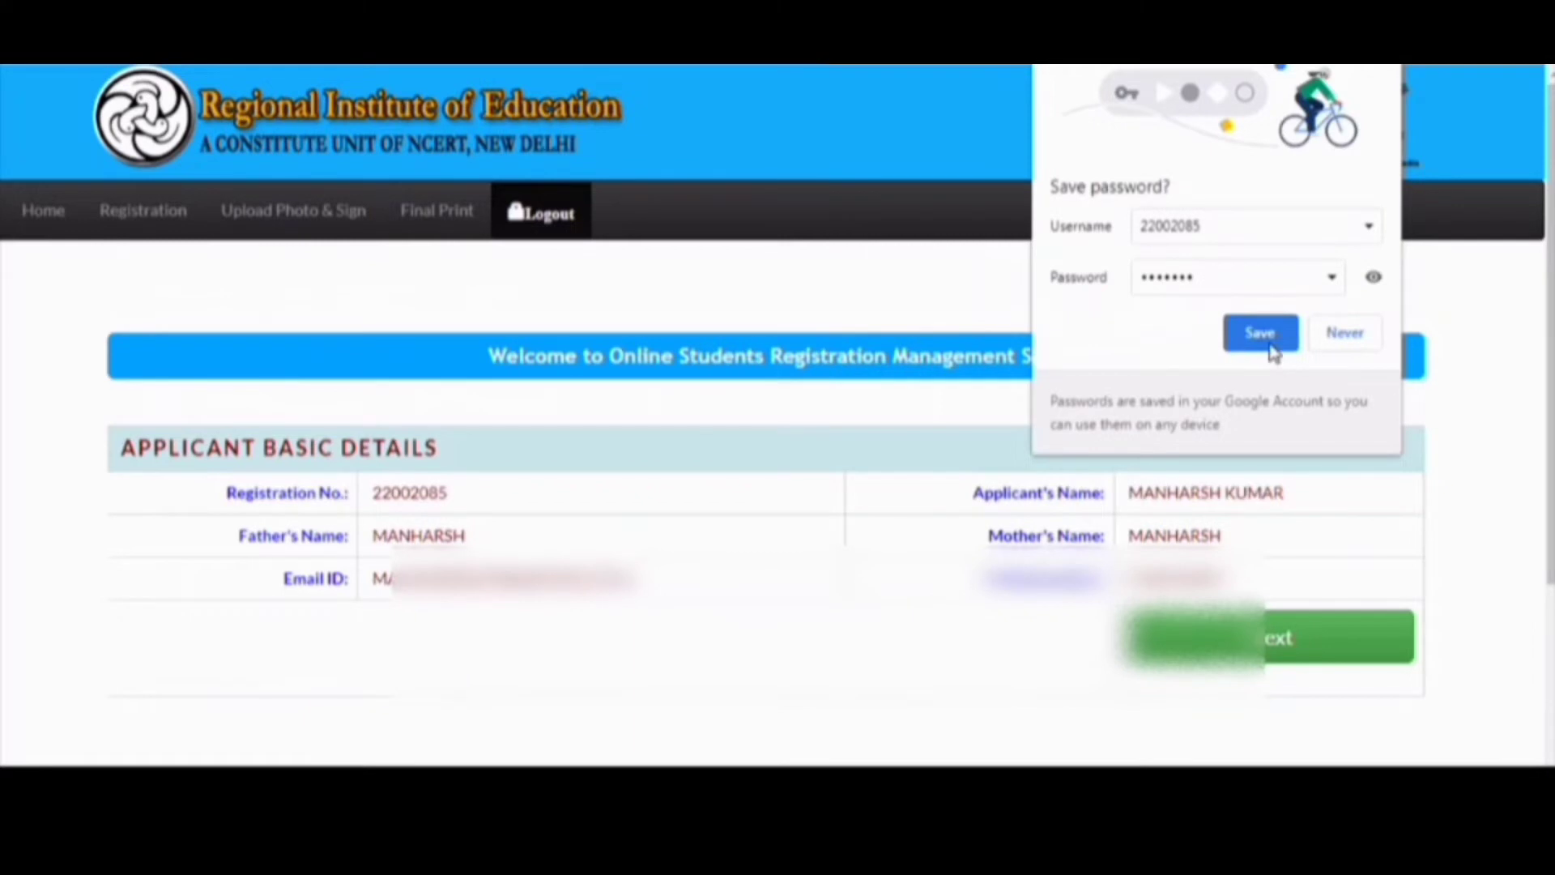
pyautogui.click(1270, 344)
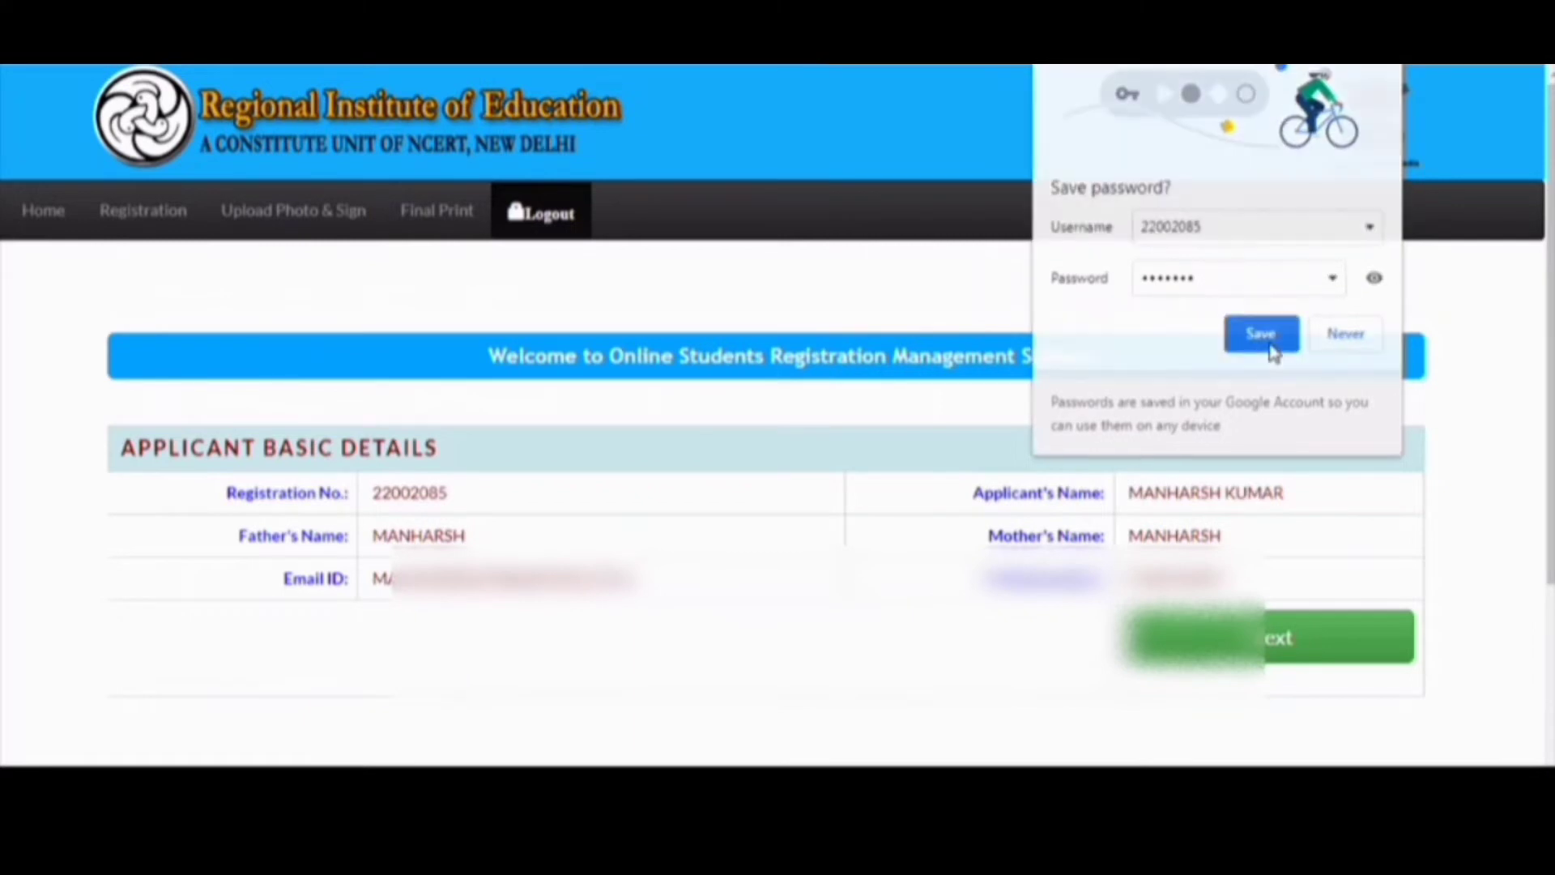
pyautogui.click(1274, 642)
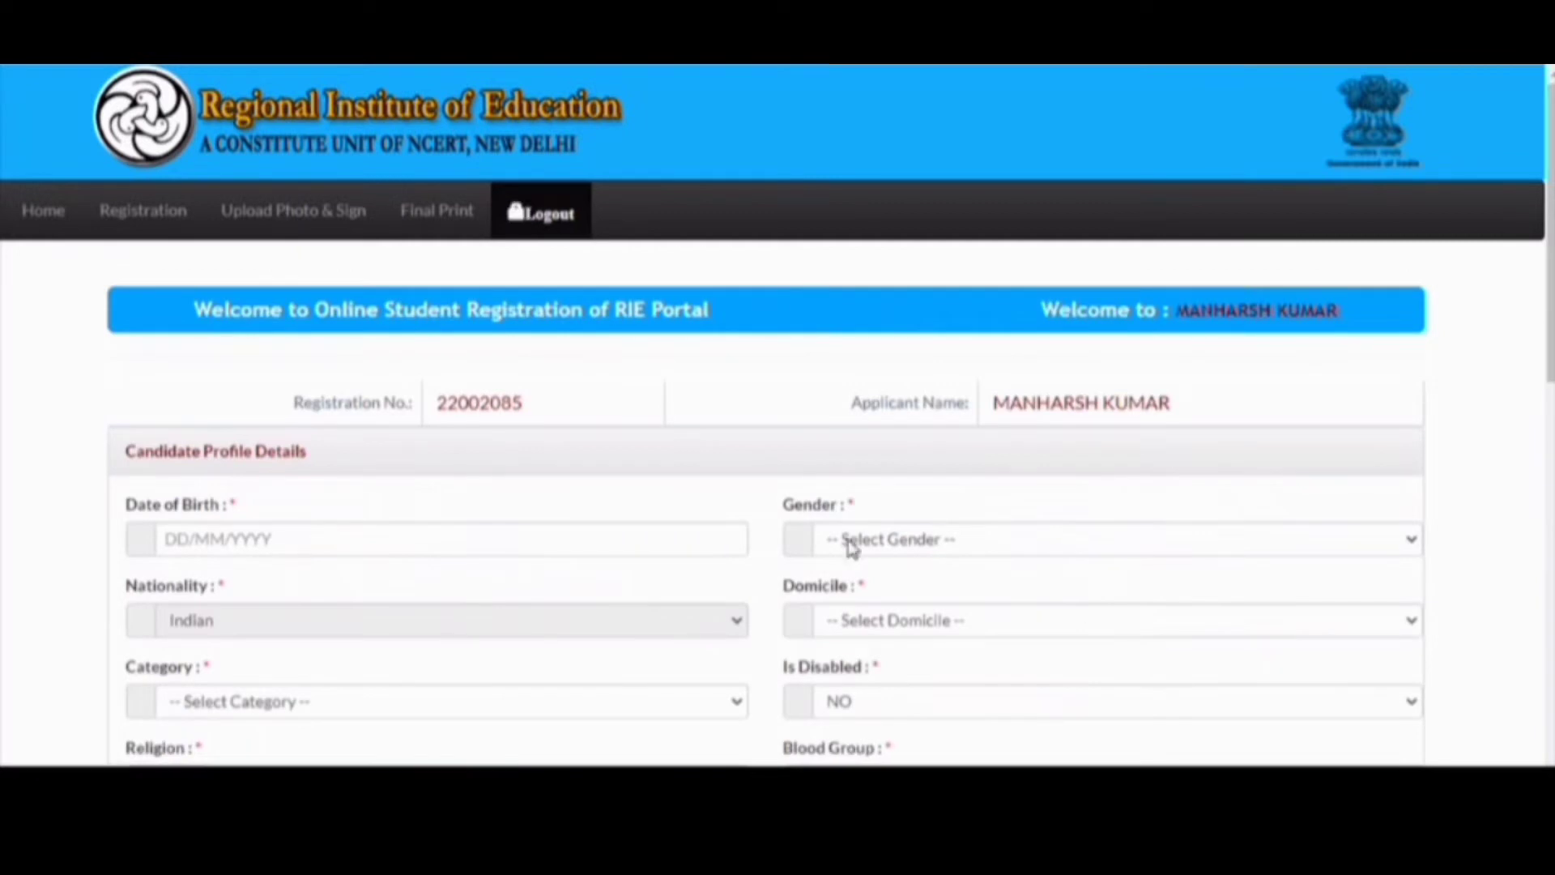
pyautogui.click(492, 543)
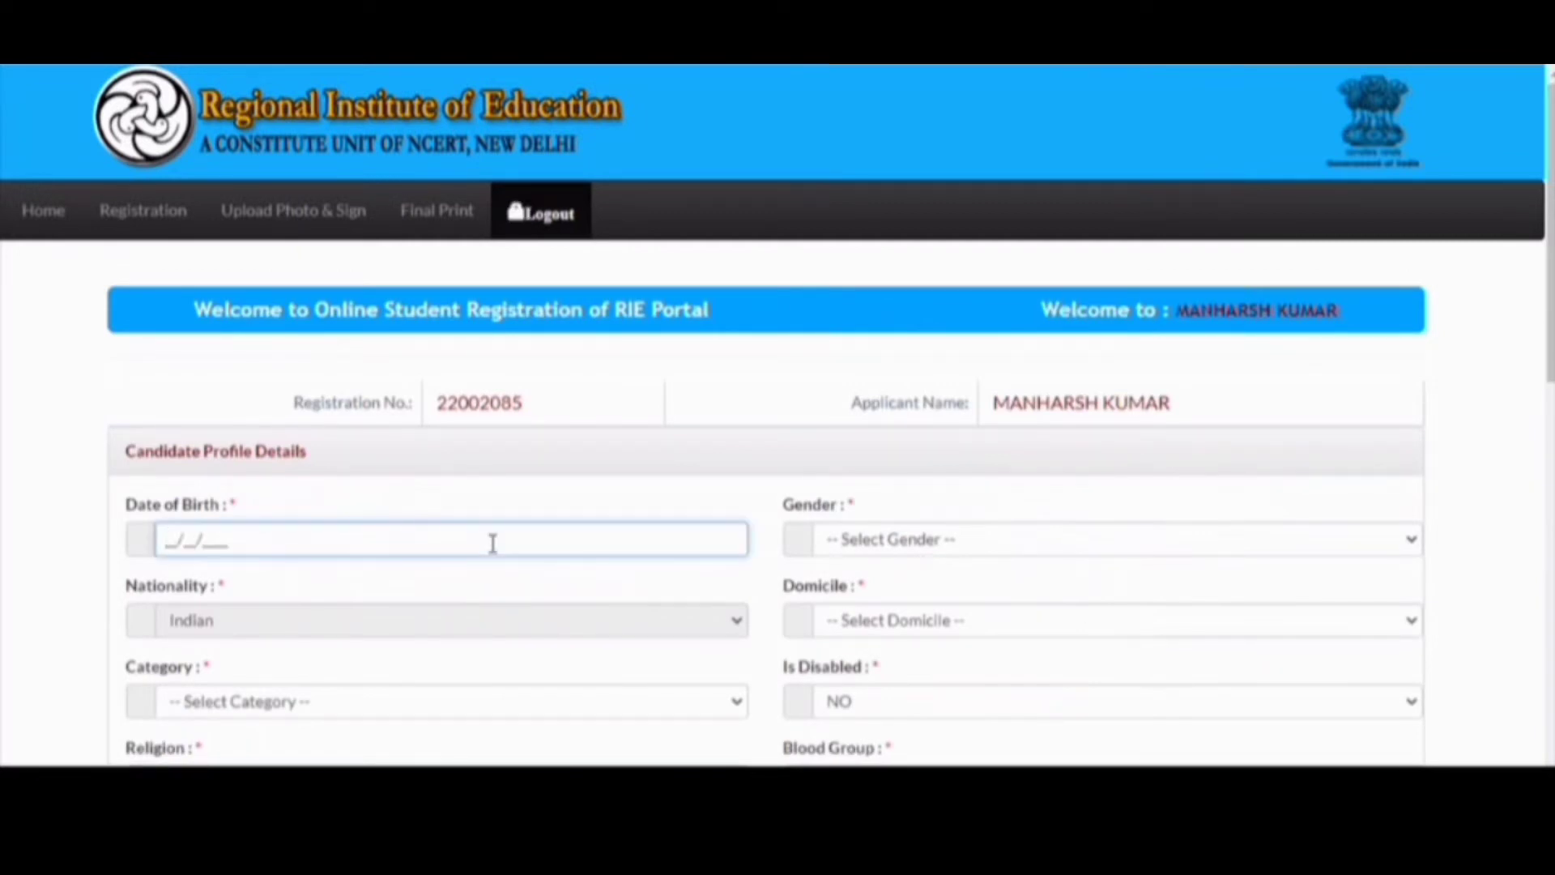
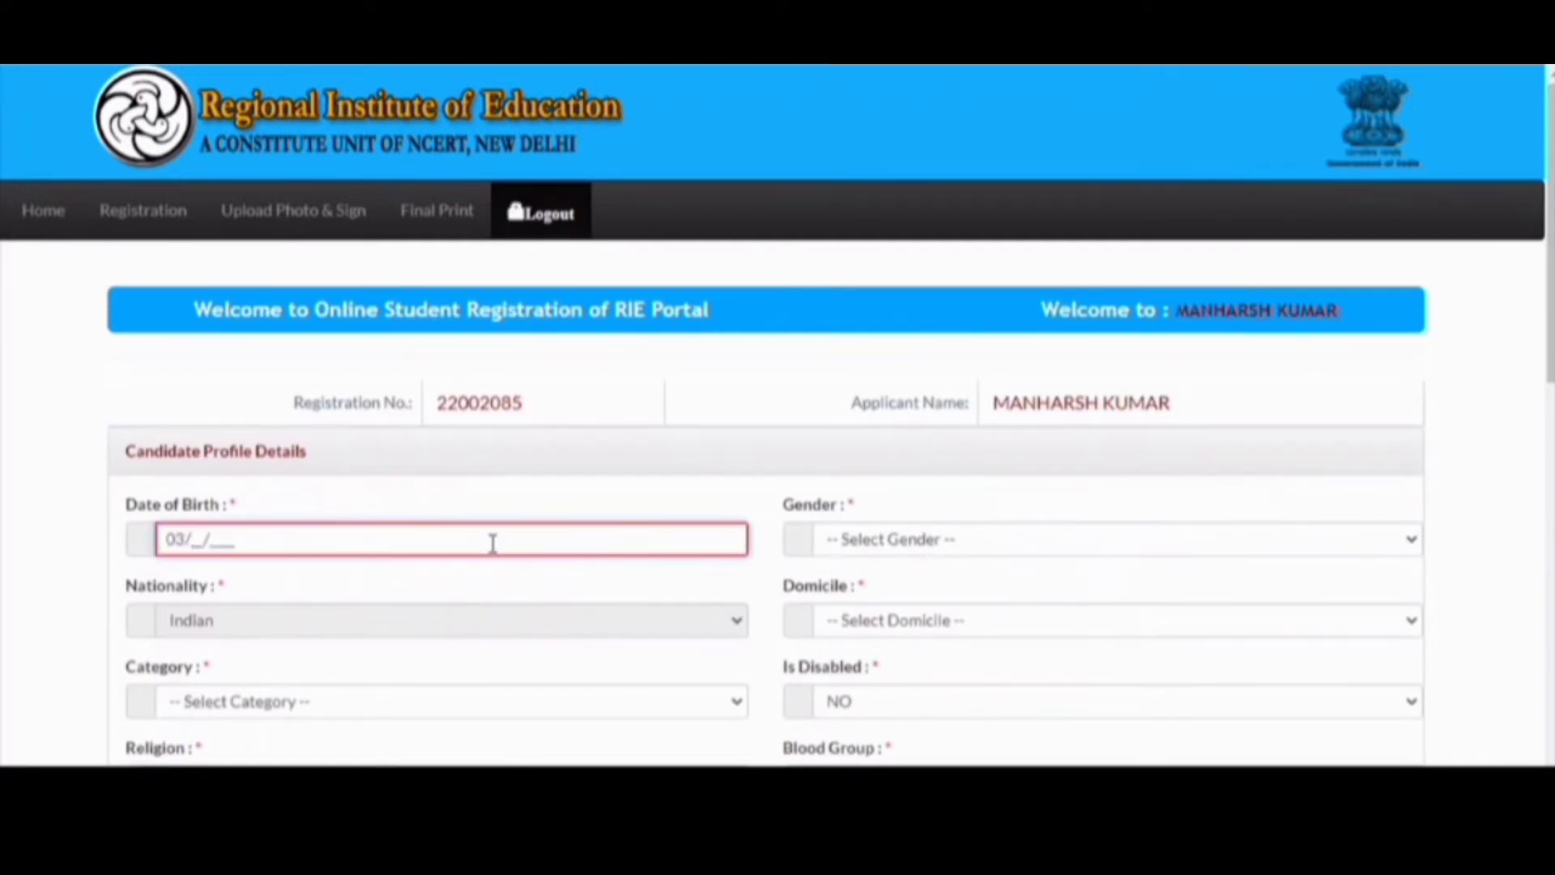
pyautogui.press('Tab')
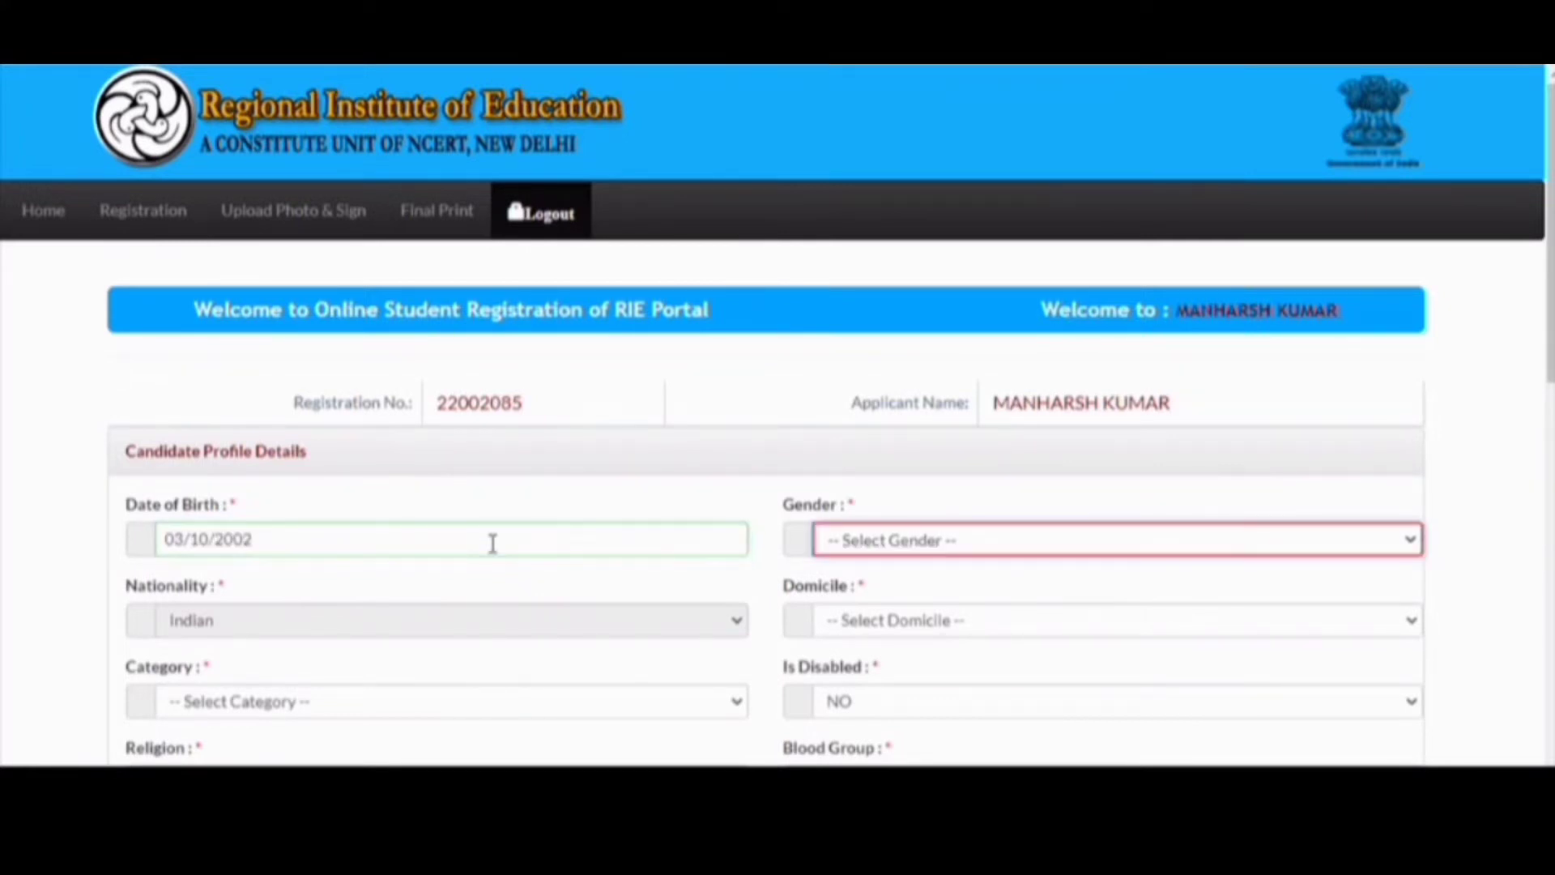
pyautogui.press('Down')
pyautogui.press('Down')
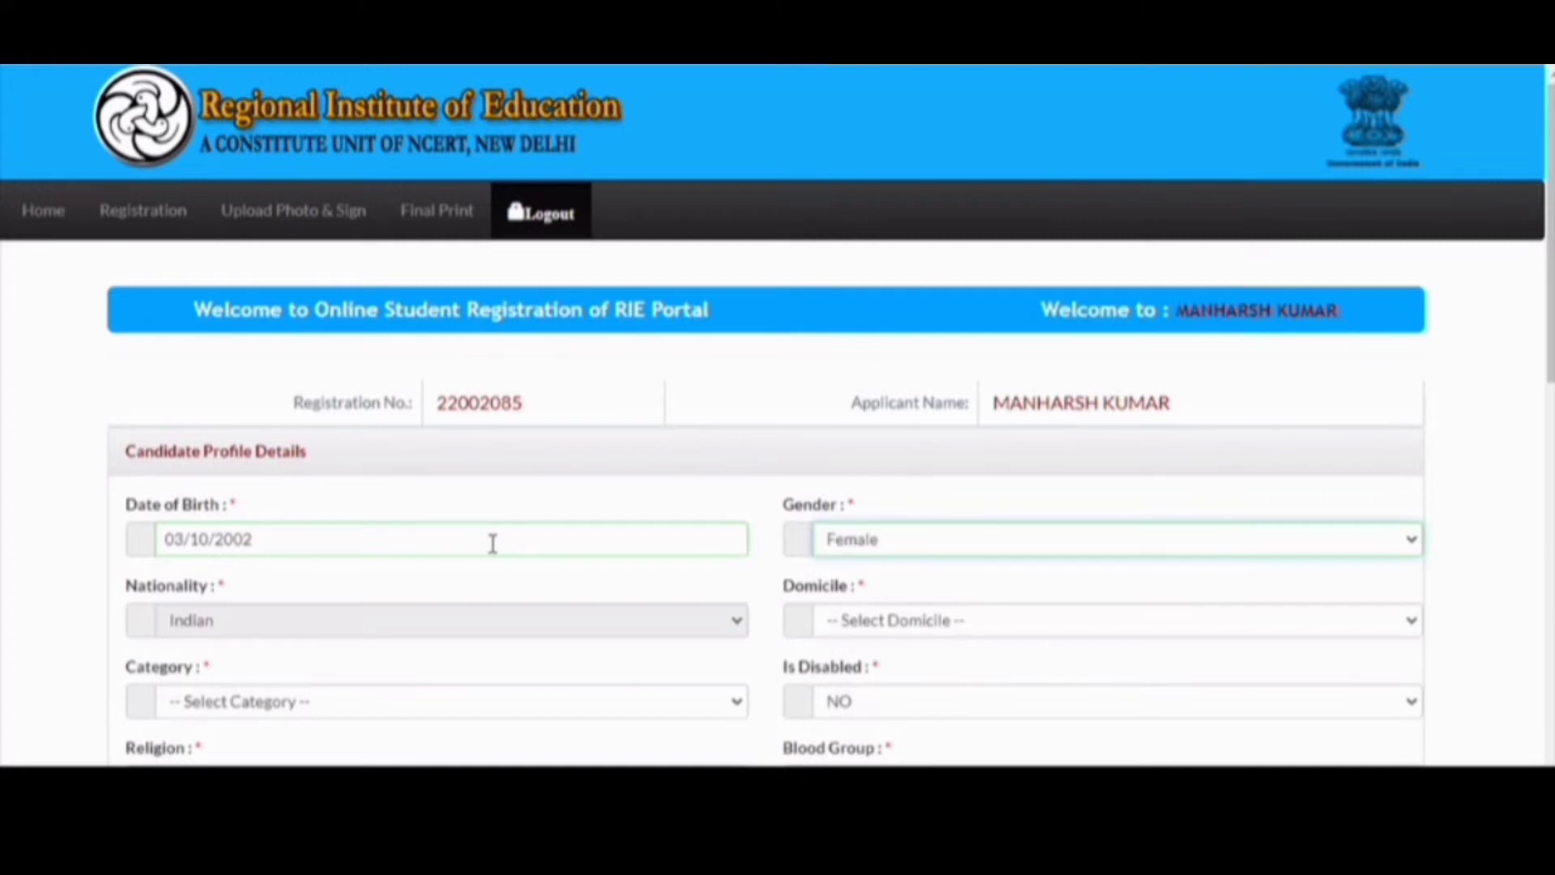
pyautogui.press('Tab')
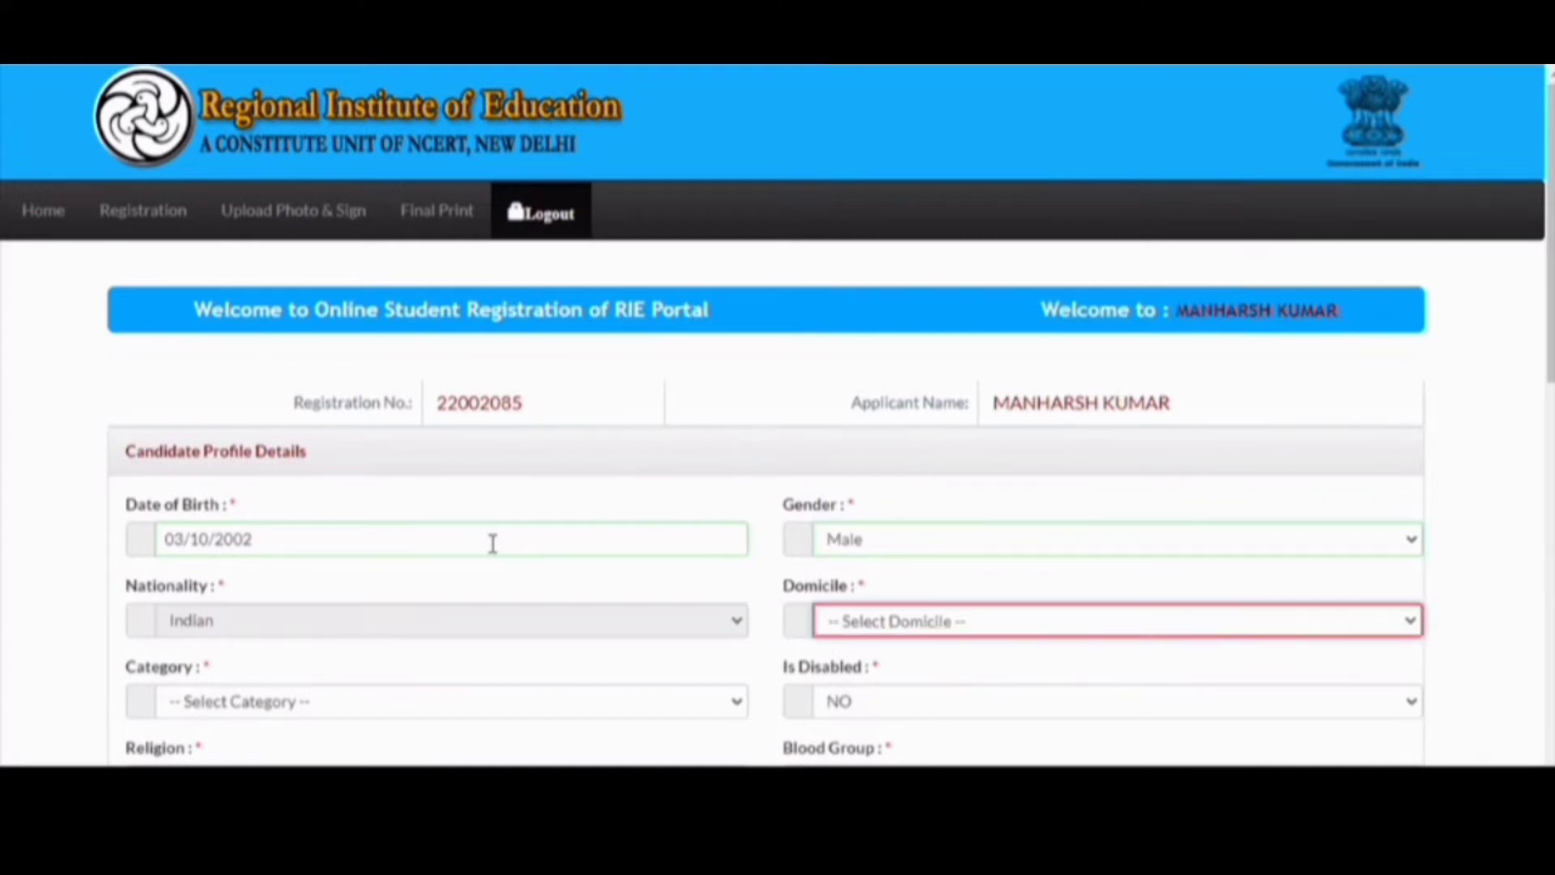
# - Set domicile to HARYANA and category to GEN
pyautogui.press('Down')
pyautogui.press('h')
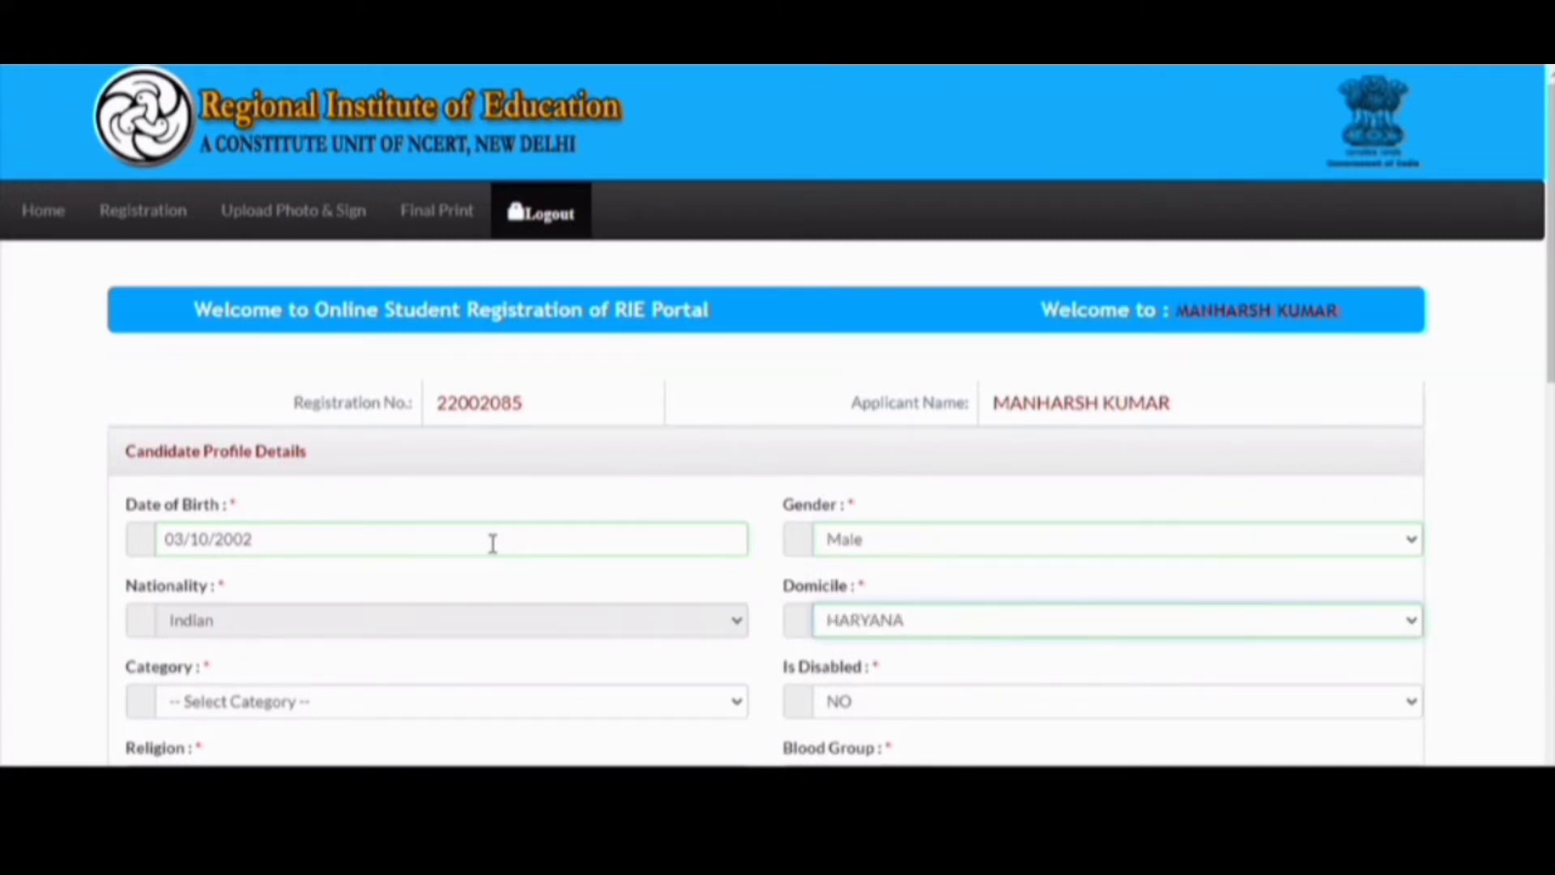
pyautogui.press('Tab')
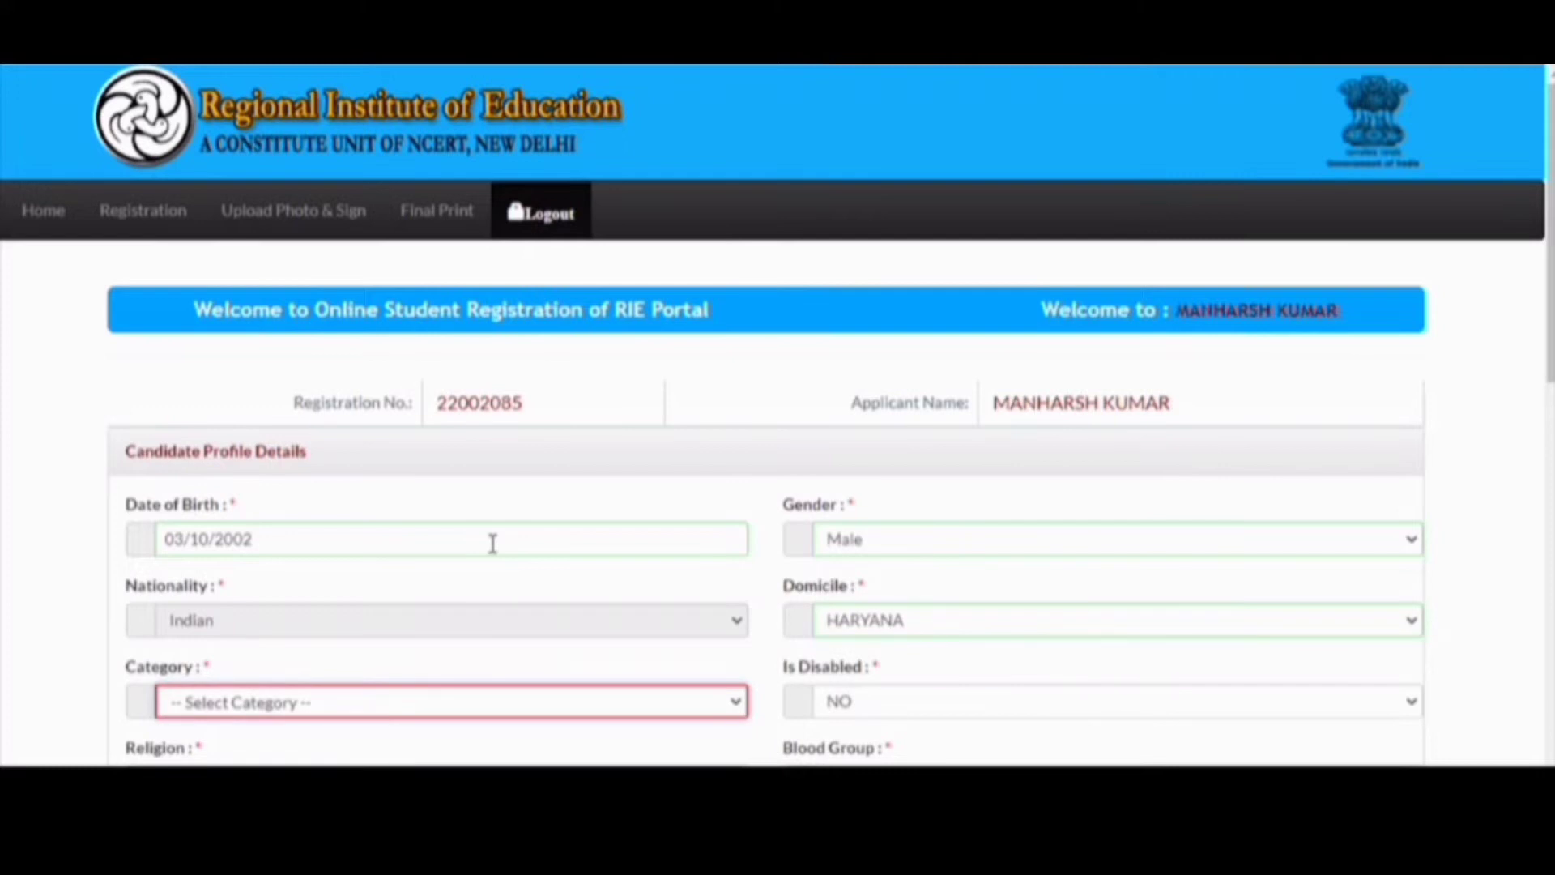
pyautogui.press('Down')
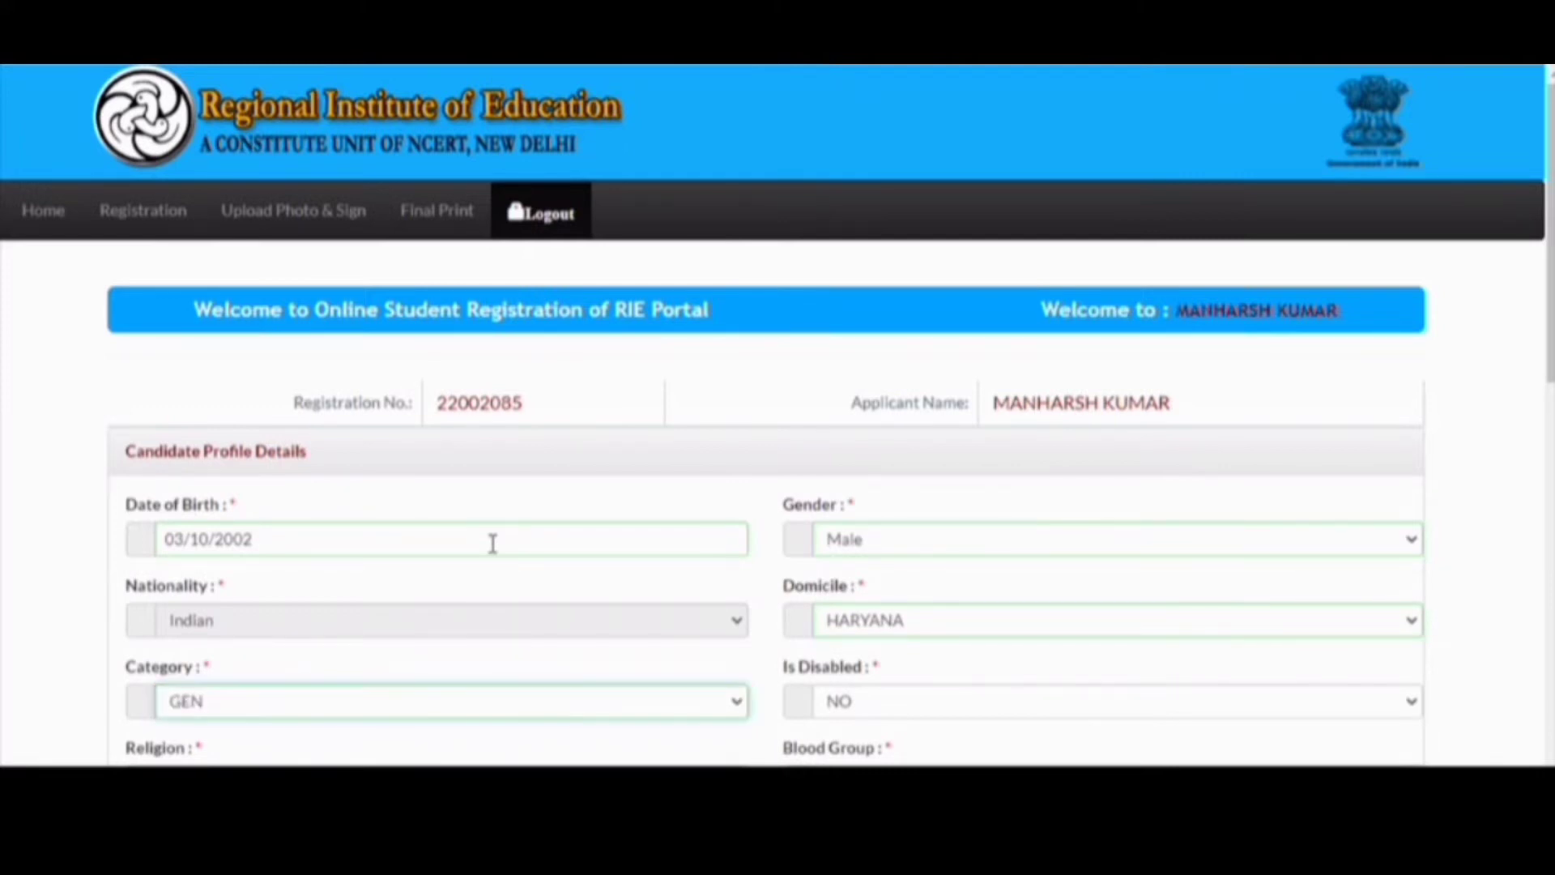
pyautogui.press('Tab')
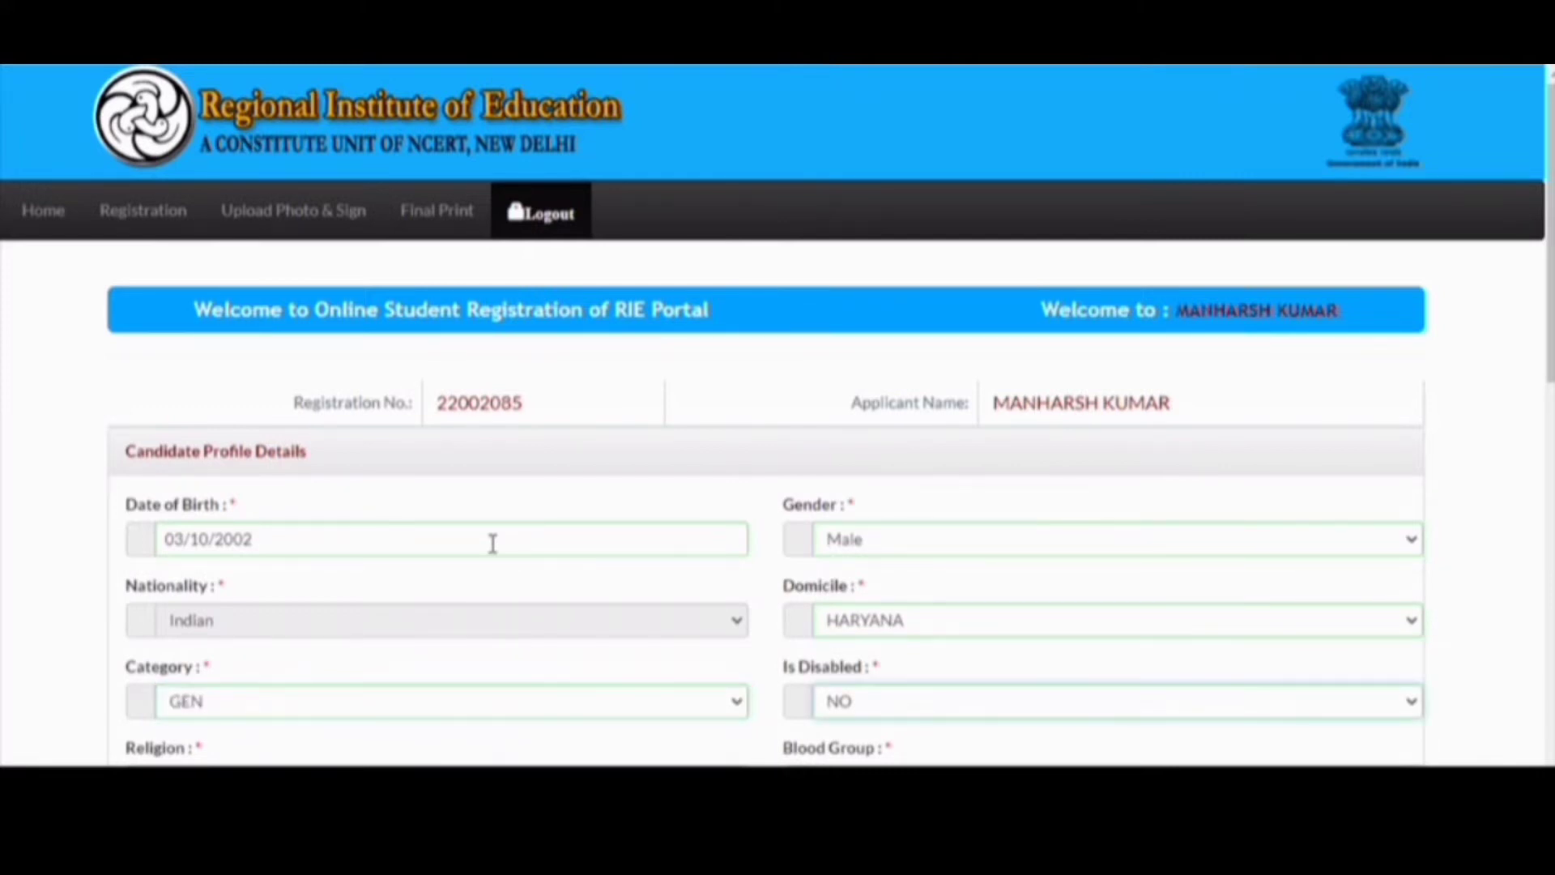
pyautogui.scroll(-2, 493, 543)
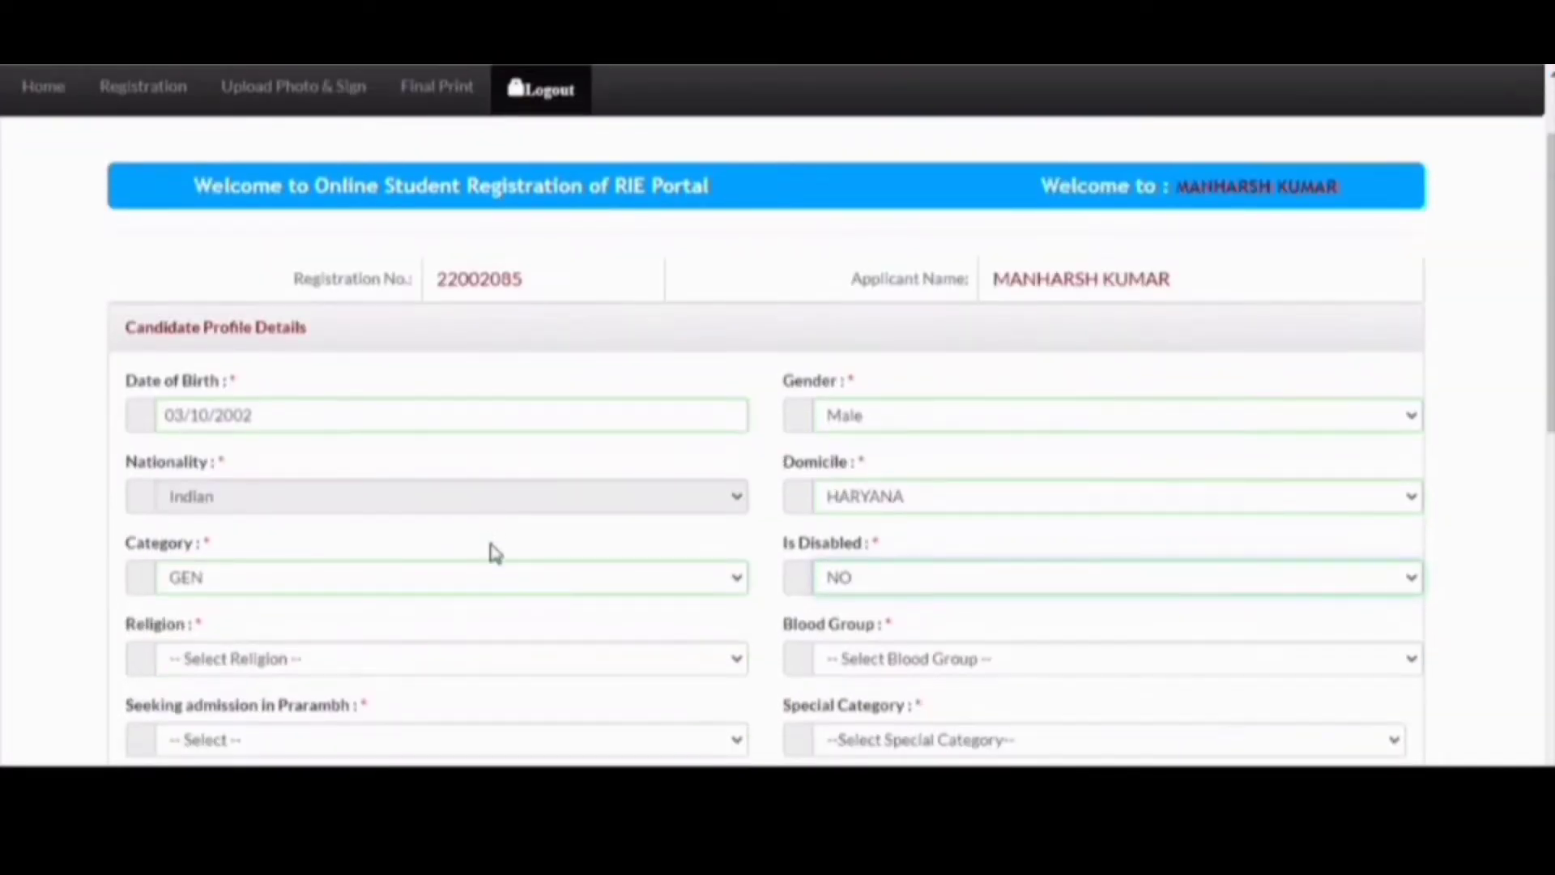
pyautogui.scroll(-1, 495, 553)
# - Set religion to Hindu and blood group to O+
pyautogui.press('Tab')
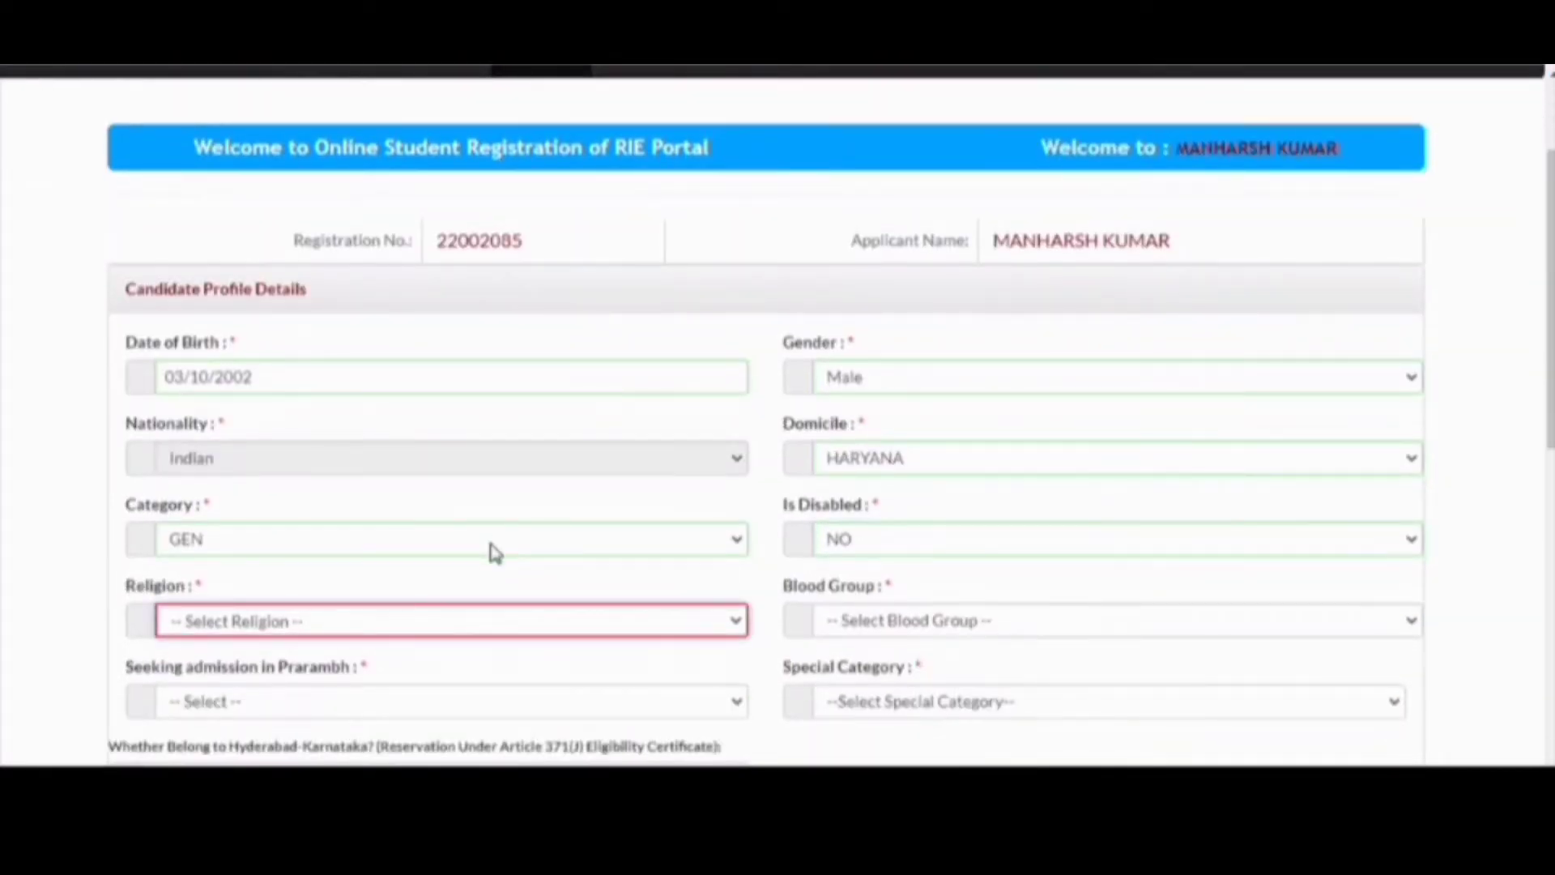
pyautogui.press('Down')
pyautogui.press('Tab')
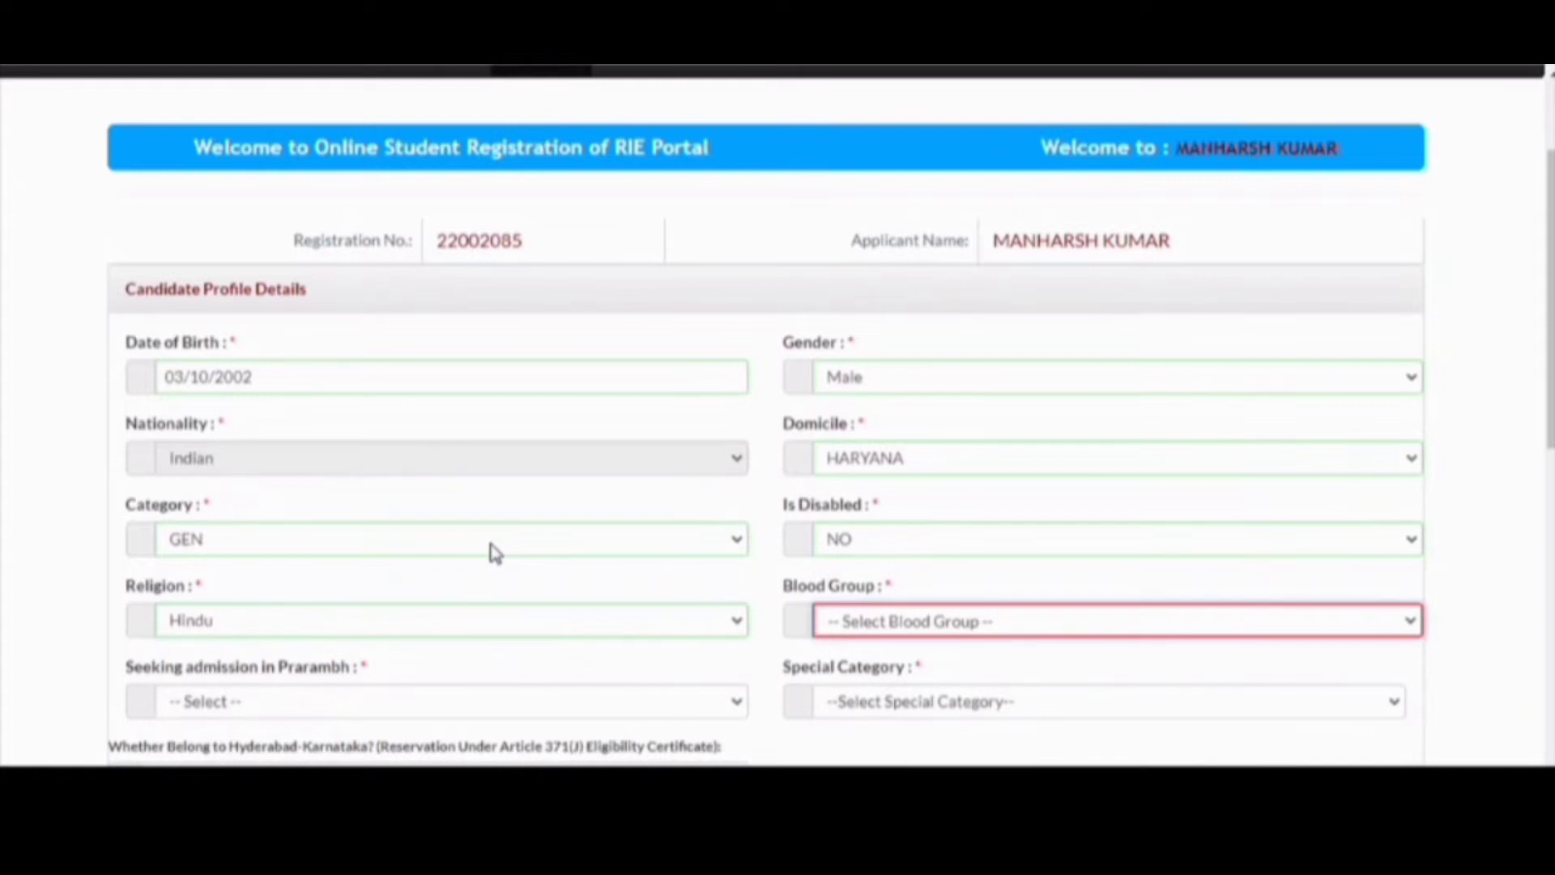
pyautogui.press('Down')
pyautogui.press('Down')
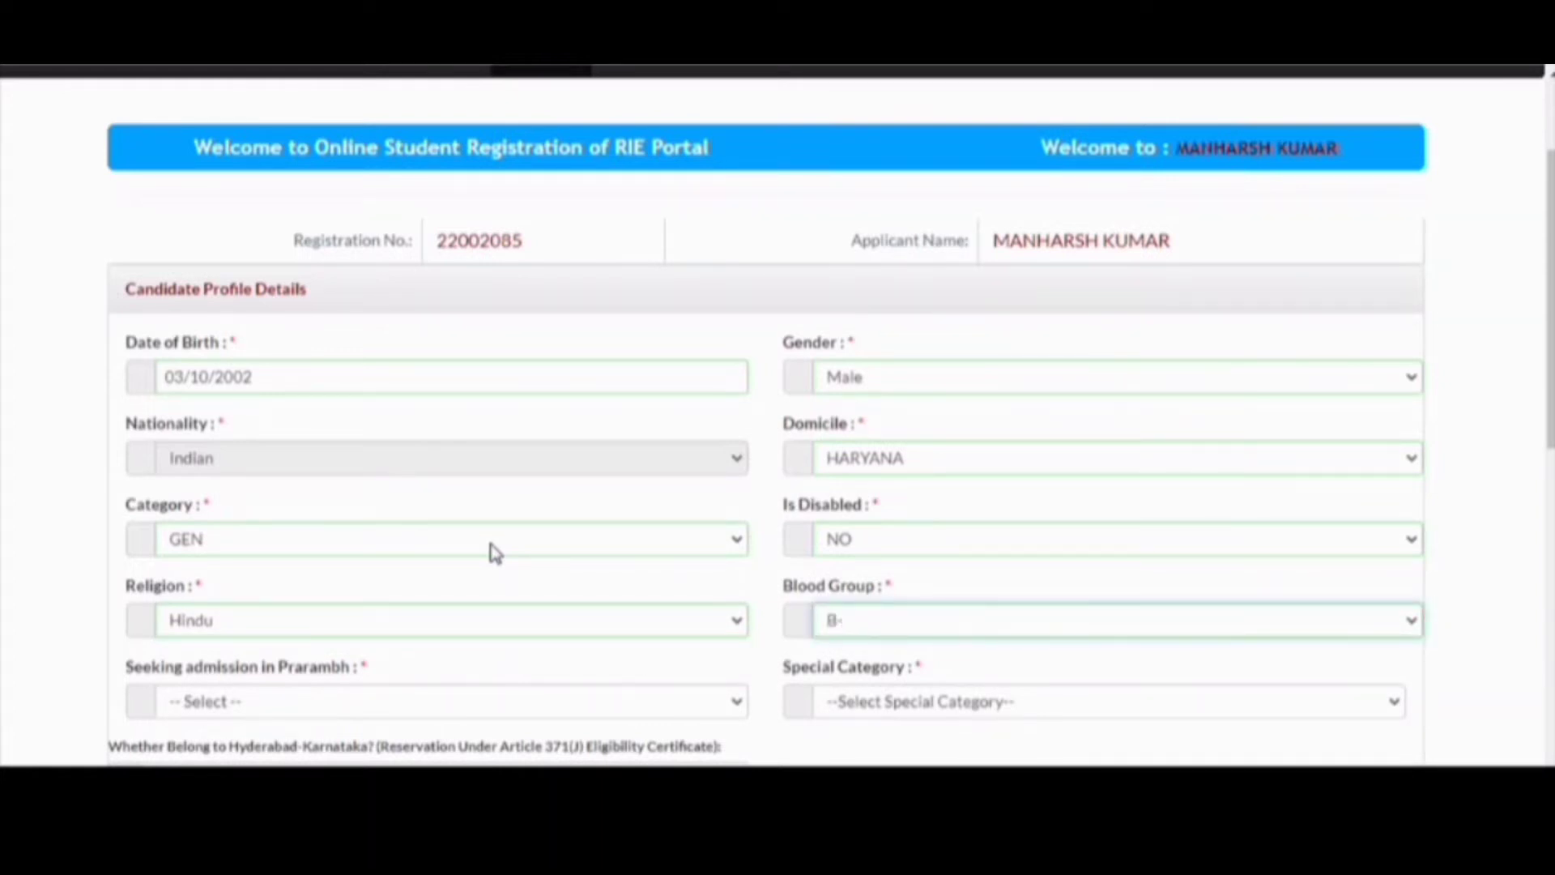
pyautogui.click(963, 622)
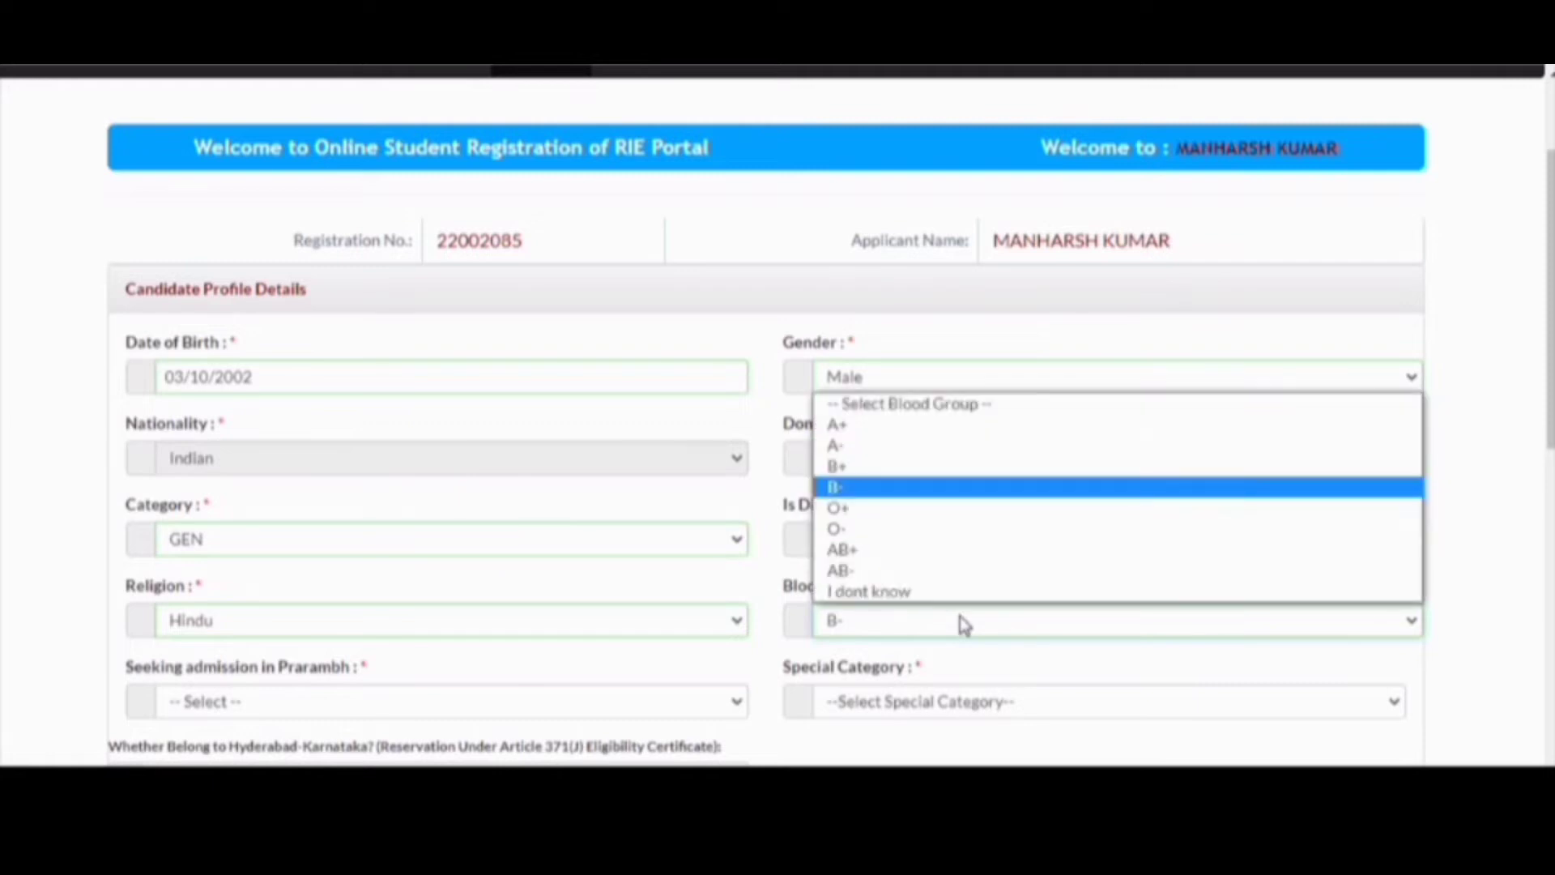
pyautogui.click(891, 511)
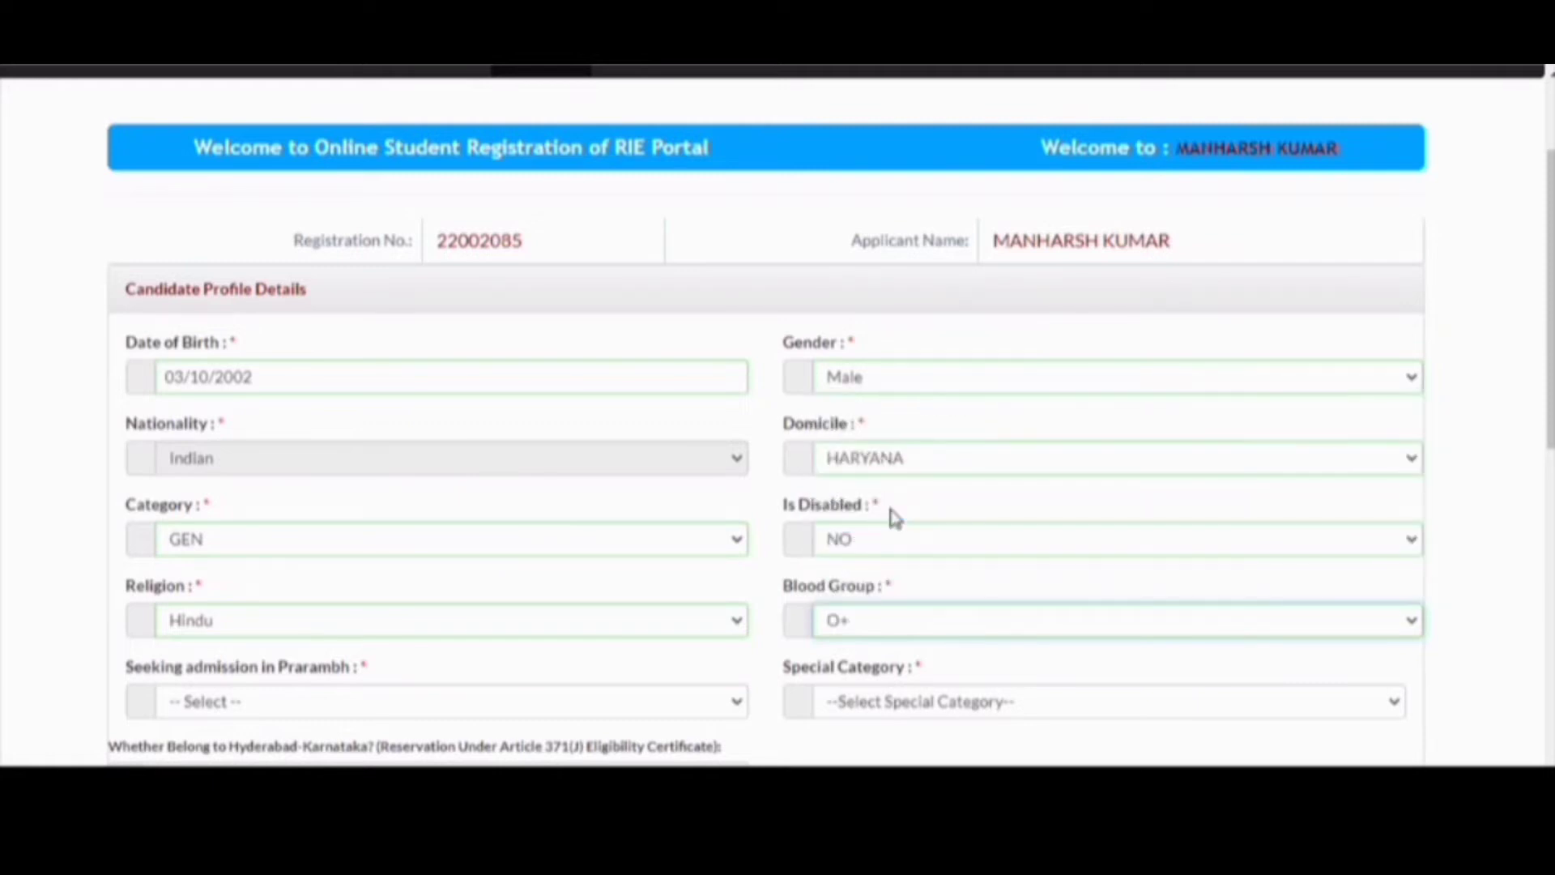
pyautogui.scroll(-2, 891, 515)
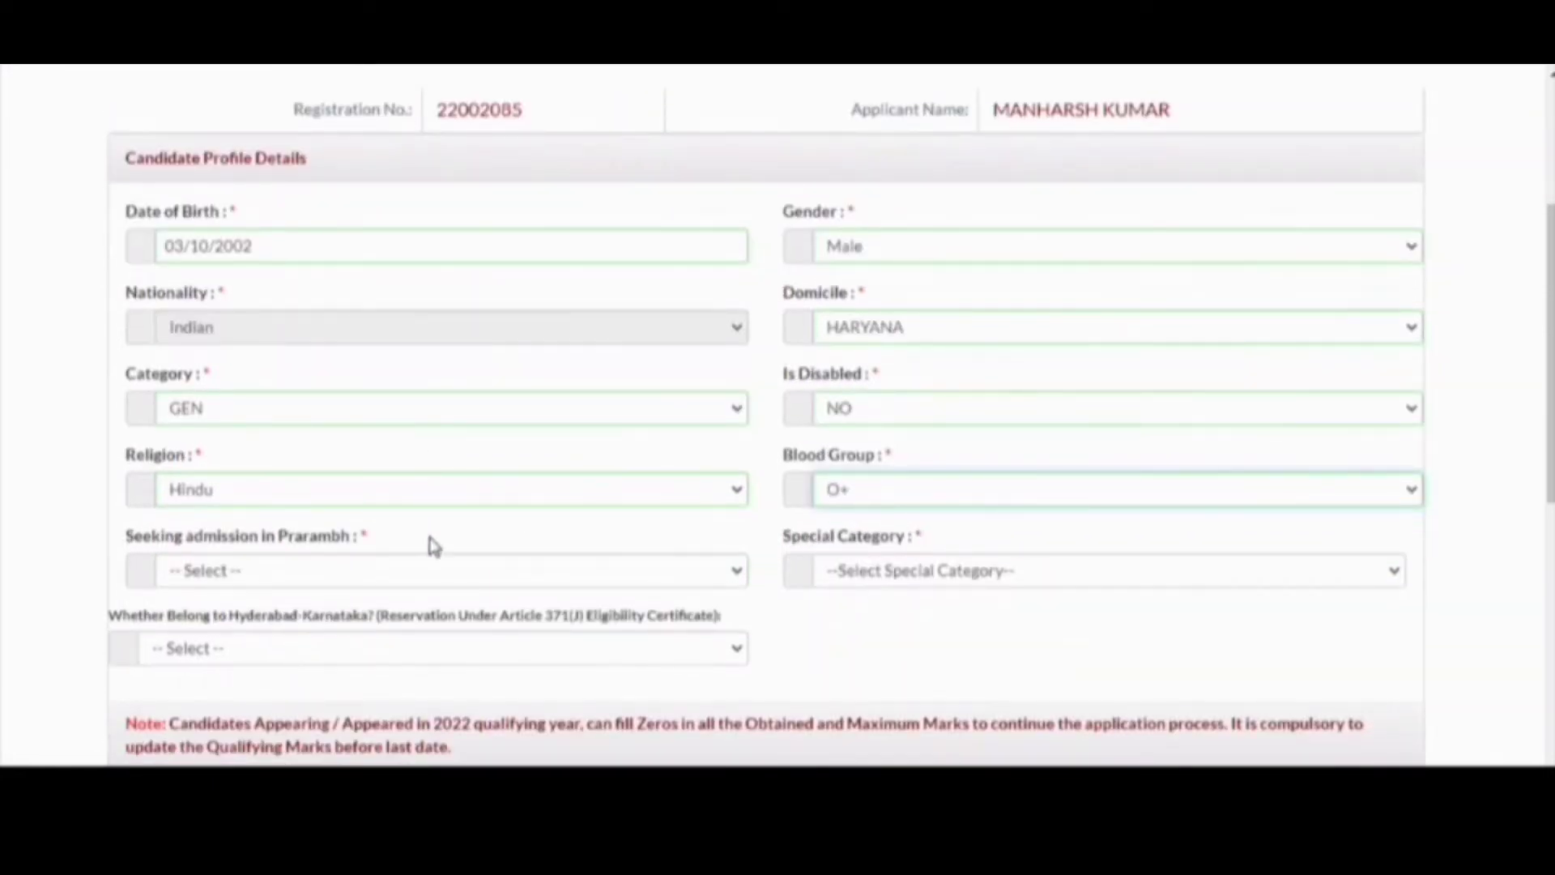
# - Answer YES to seeking admission in Prarambh
pyautogui.click(447, 573)
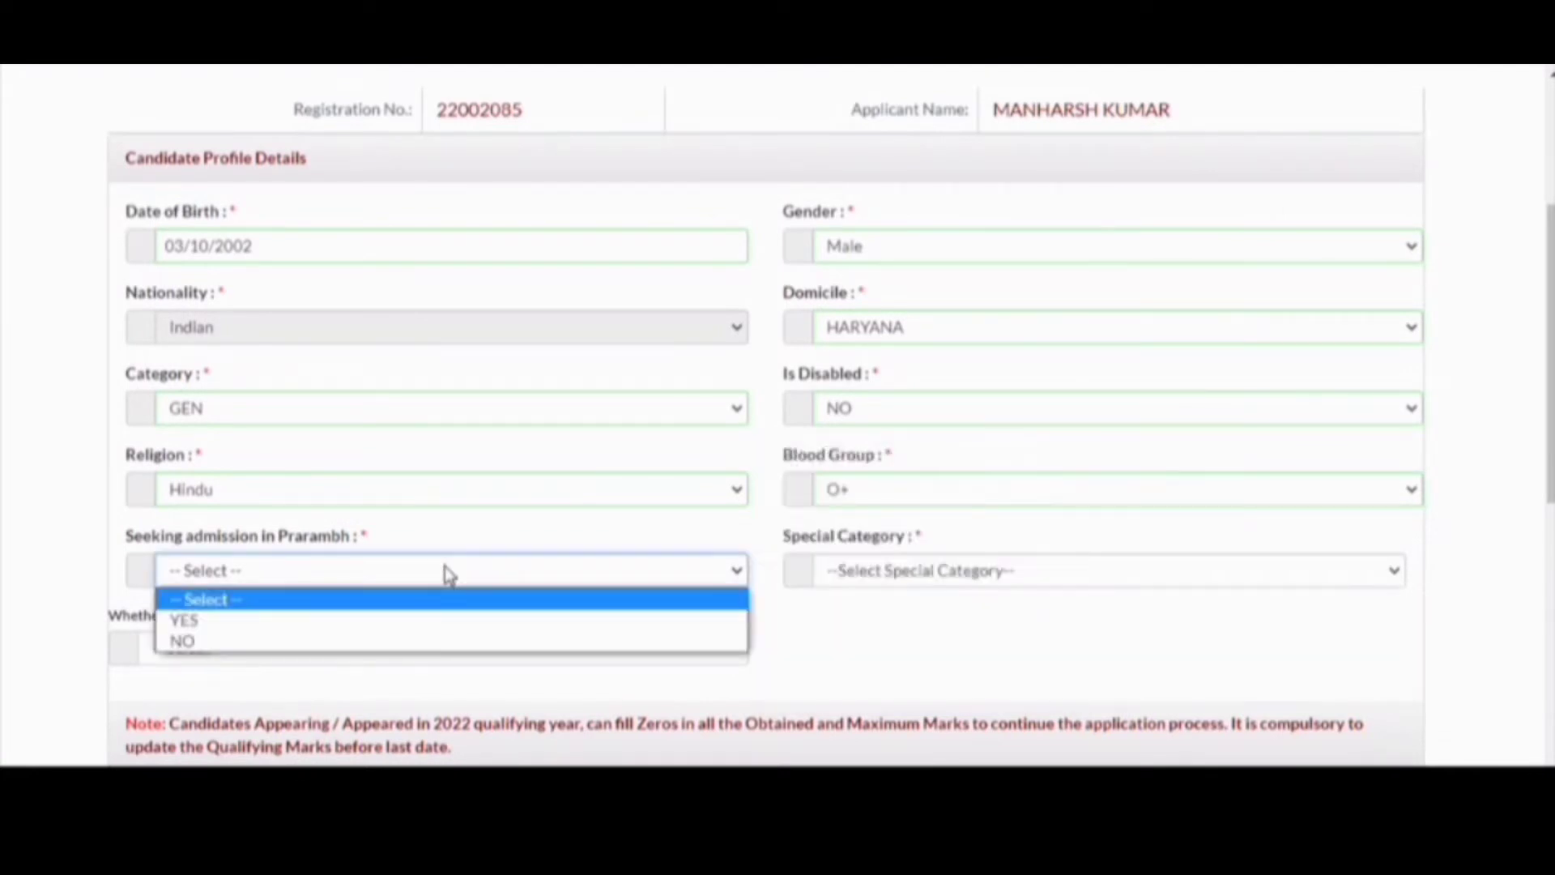
pyautogui.click(447, 573)
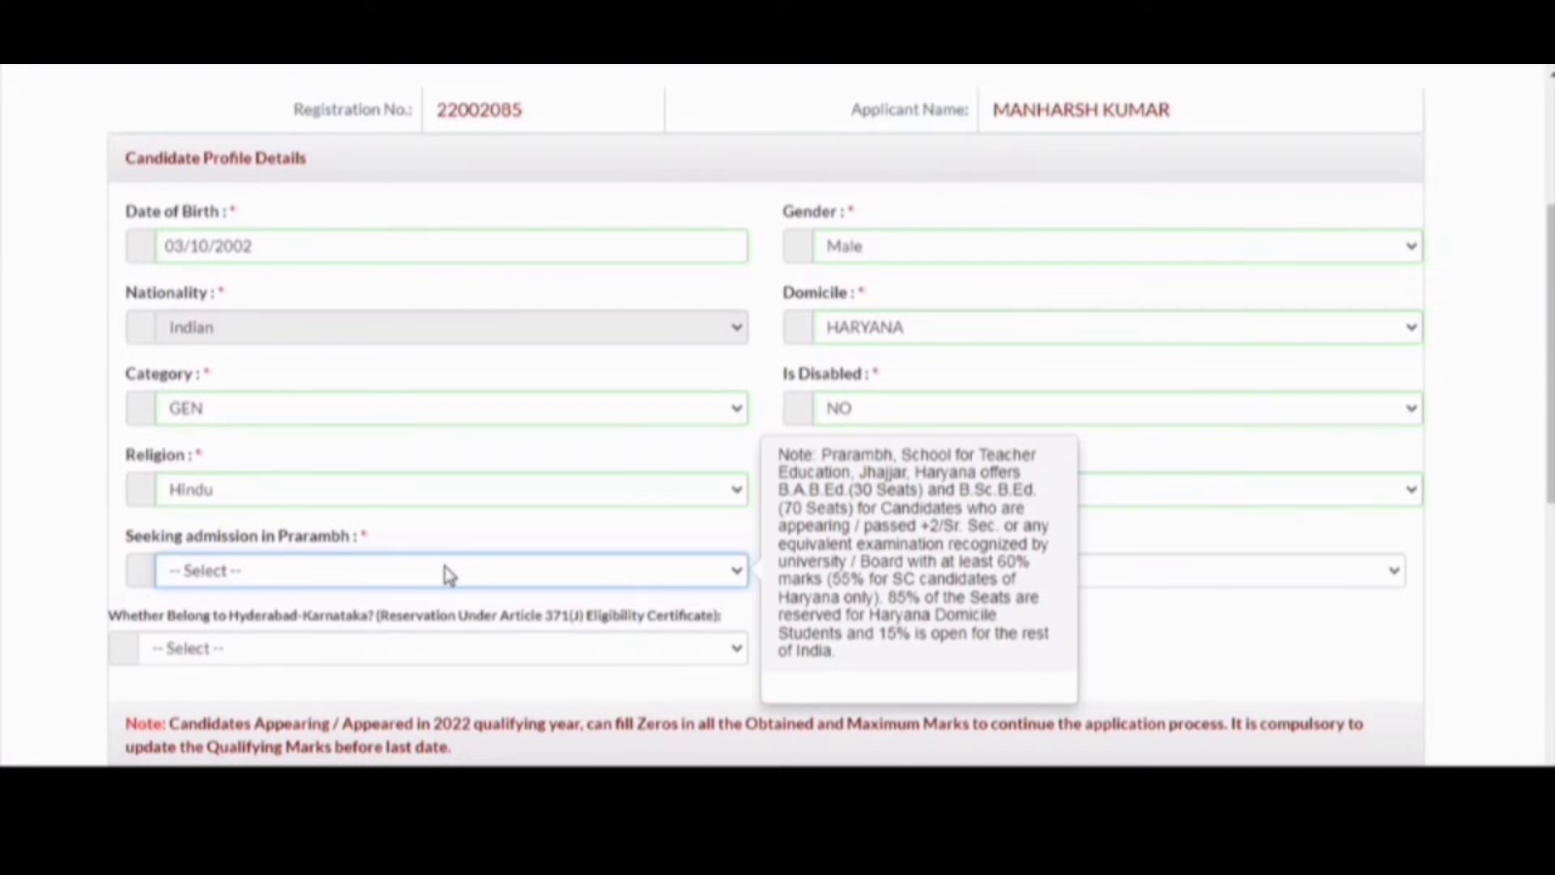
pyautogui.click(448, 573)
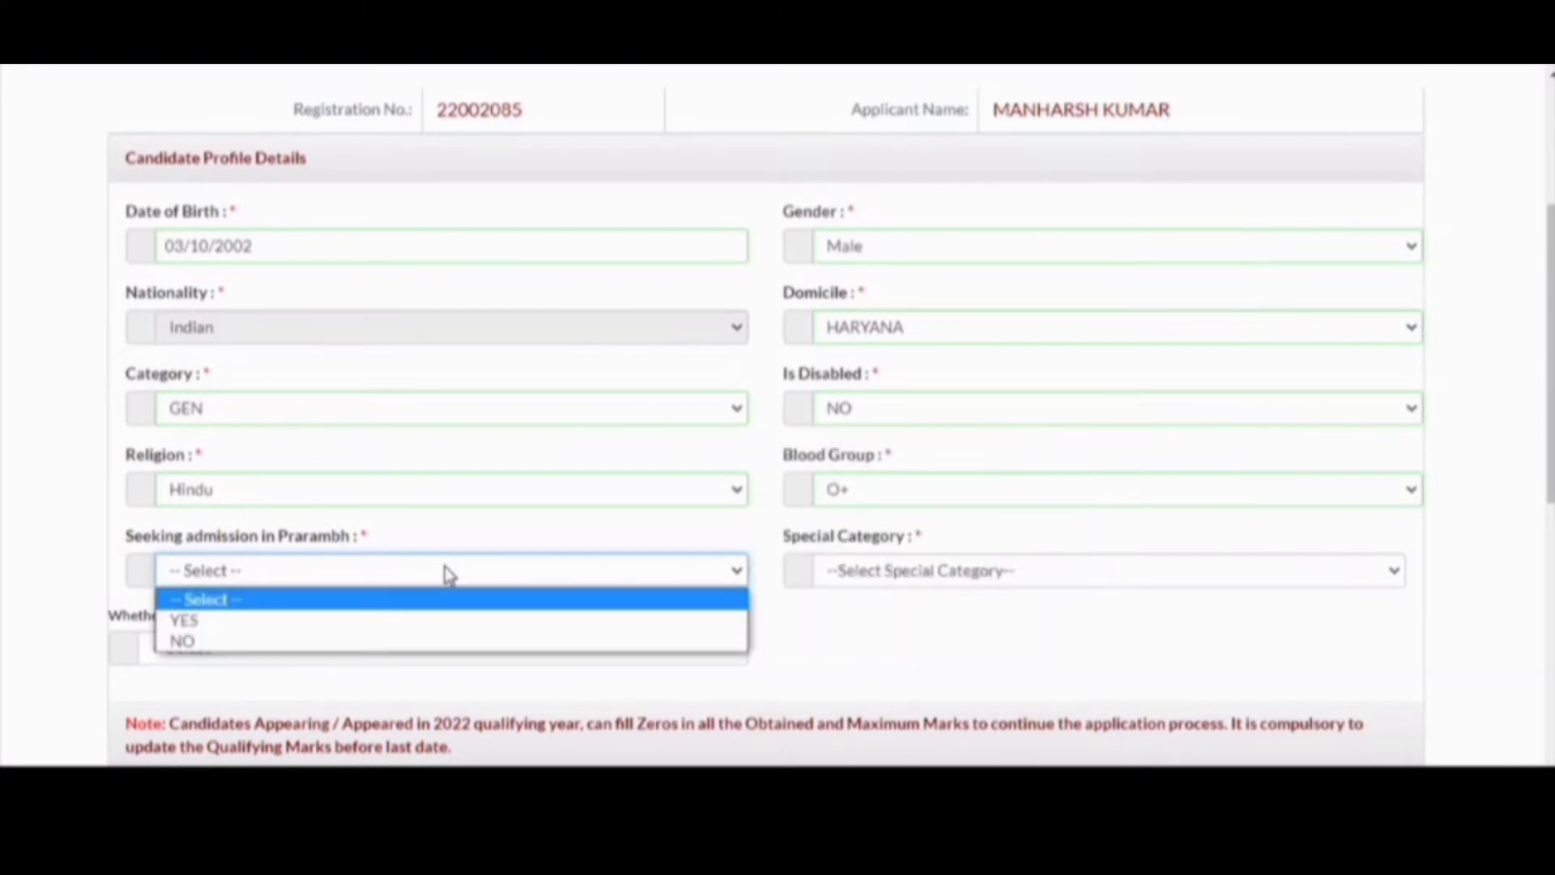
pyautogui.click(445, 622)
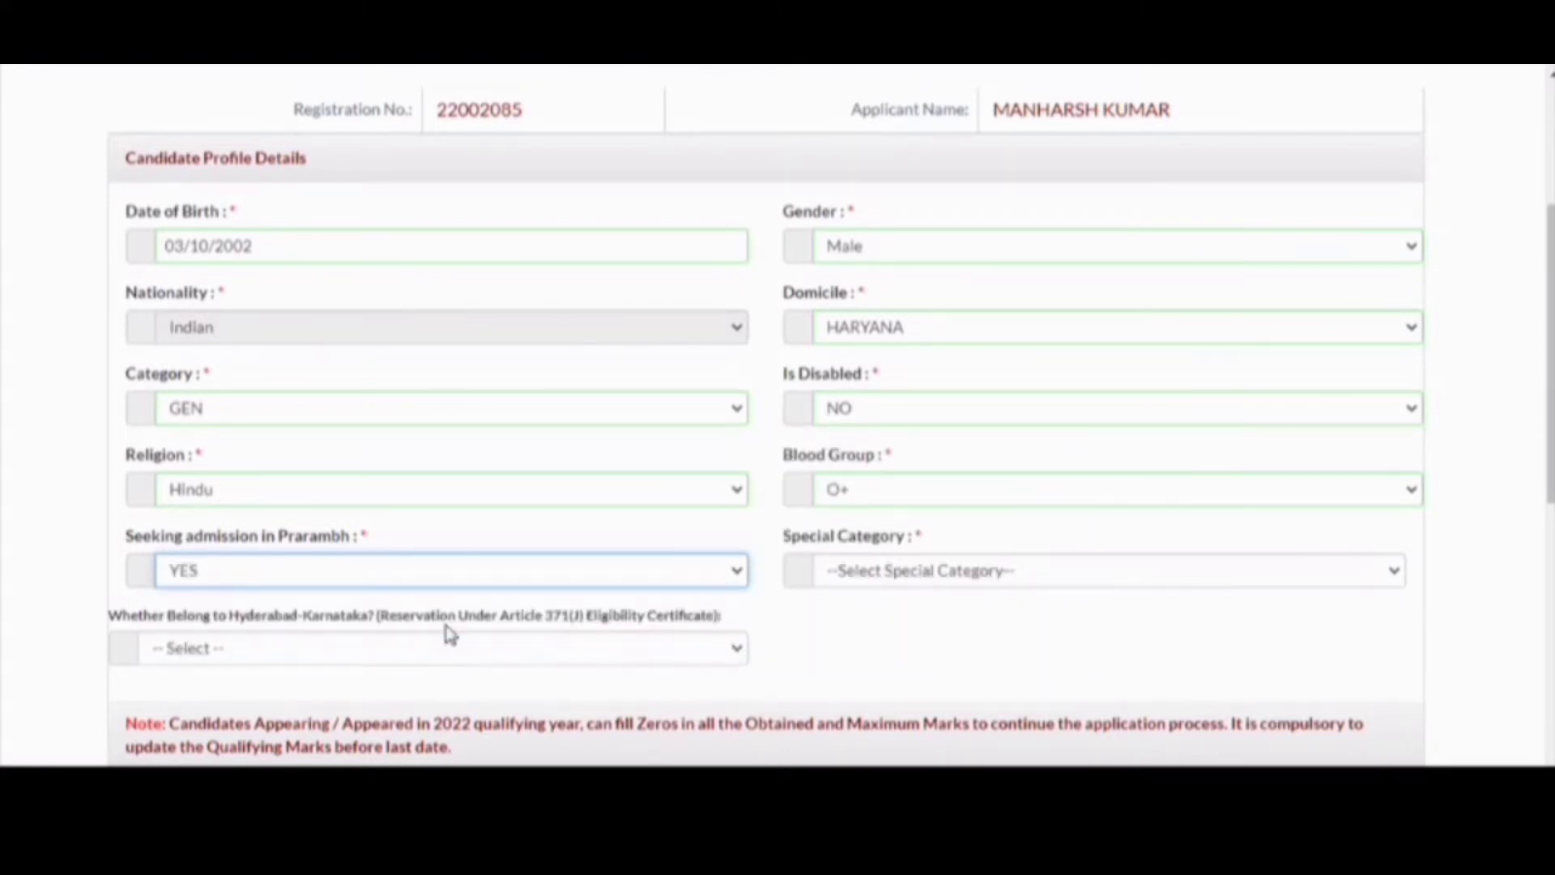
# - Set special category to N/A and Hyderabad-Karnataka eligibility to No
pyautogui.click(858, 578)
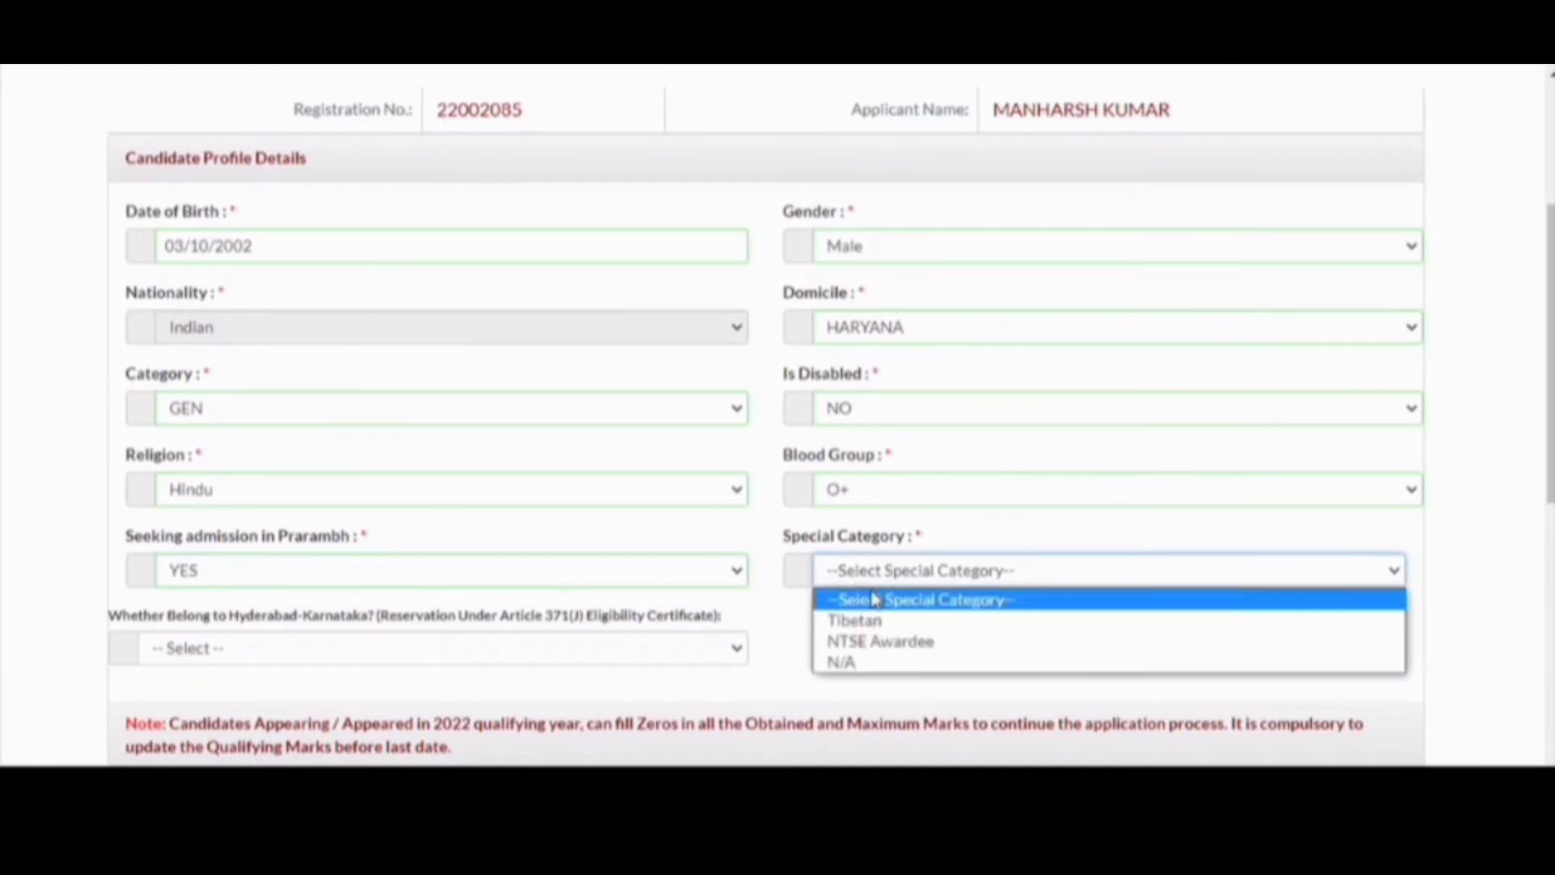
pyautogui.click(894, 663)
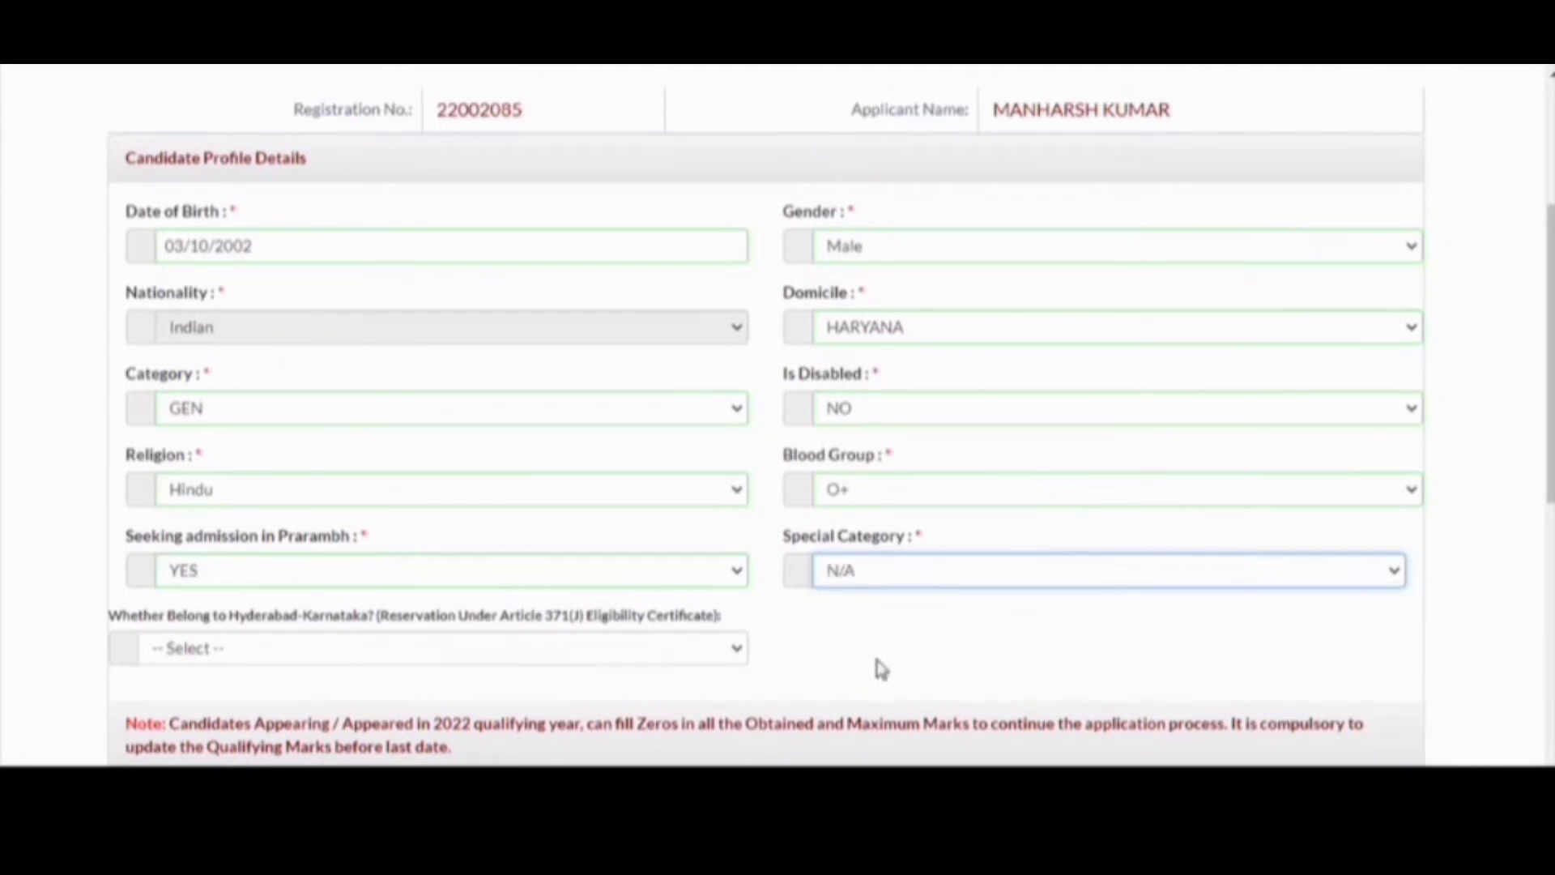
pyautogui.click(503, 650)
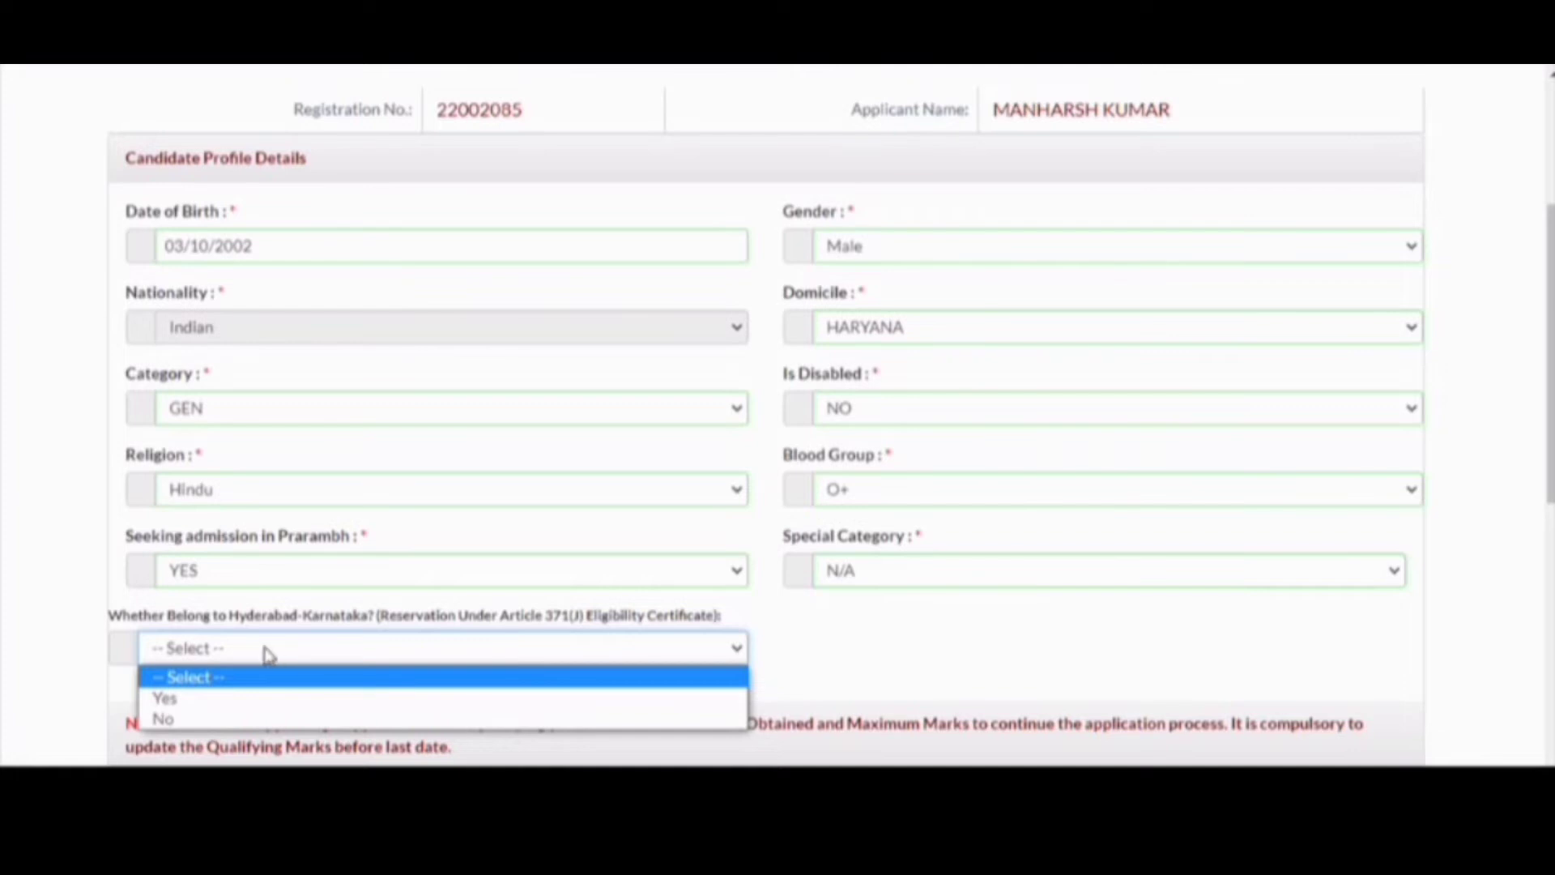
pyautogui.click(589, 723)
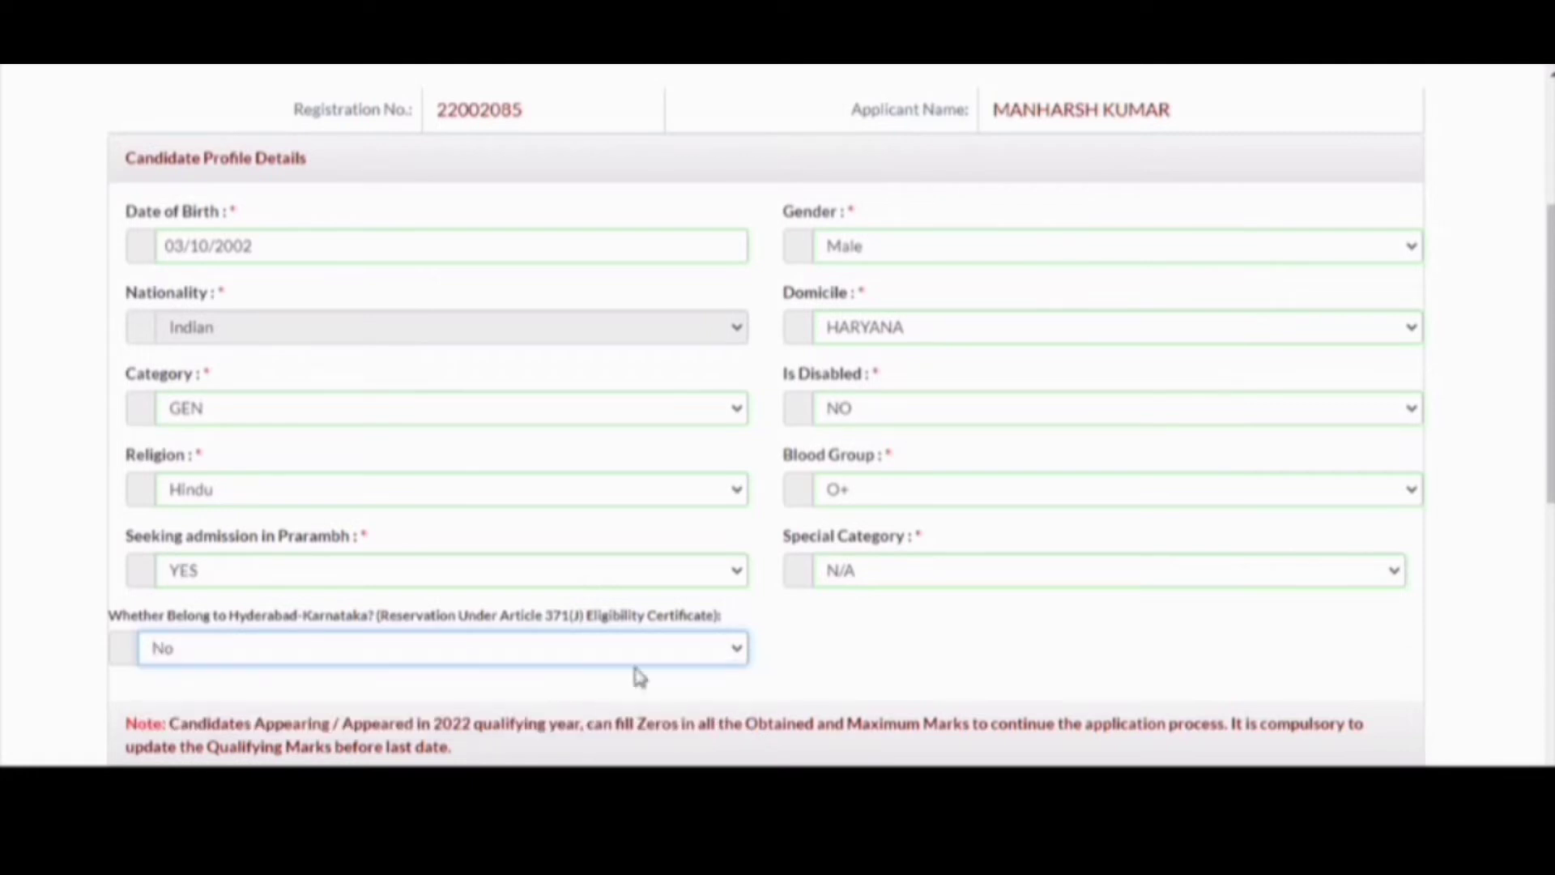
pyautogui.scroll(-2, 649, 598)
pyautogui.scroll(-4, 648, 598)
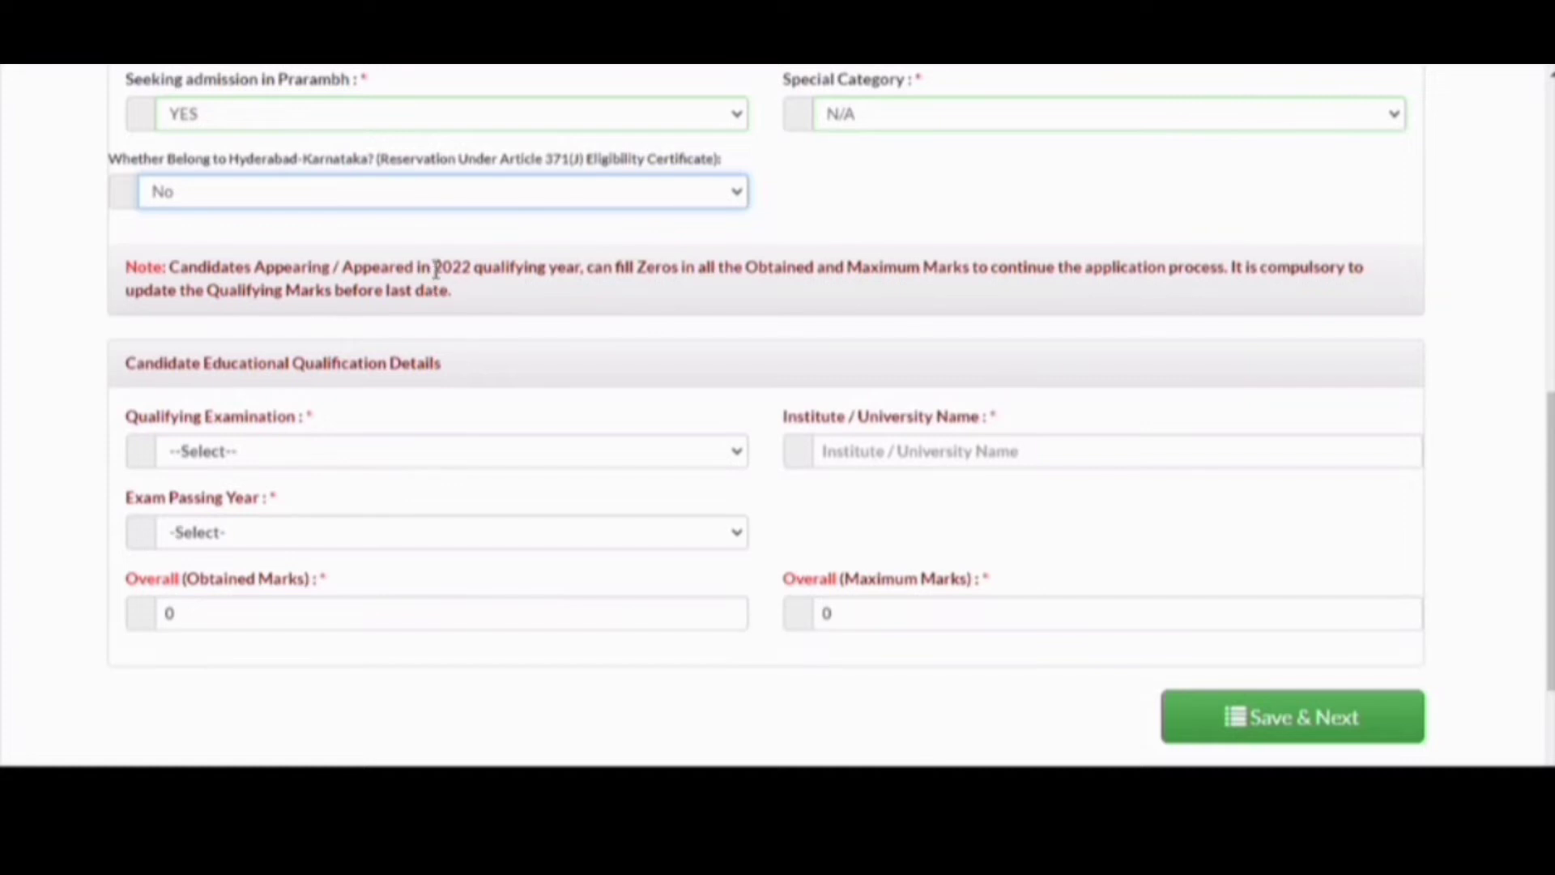
# - Select +2/HS/SS (Science) as the qualifying examination
pyautogui.moveTo(435, 268); pyautogui.dragTo(479, 267)
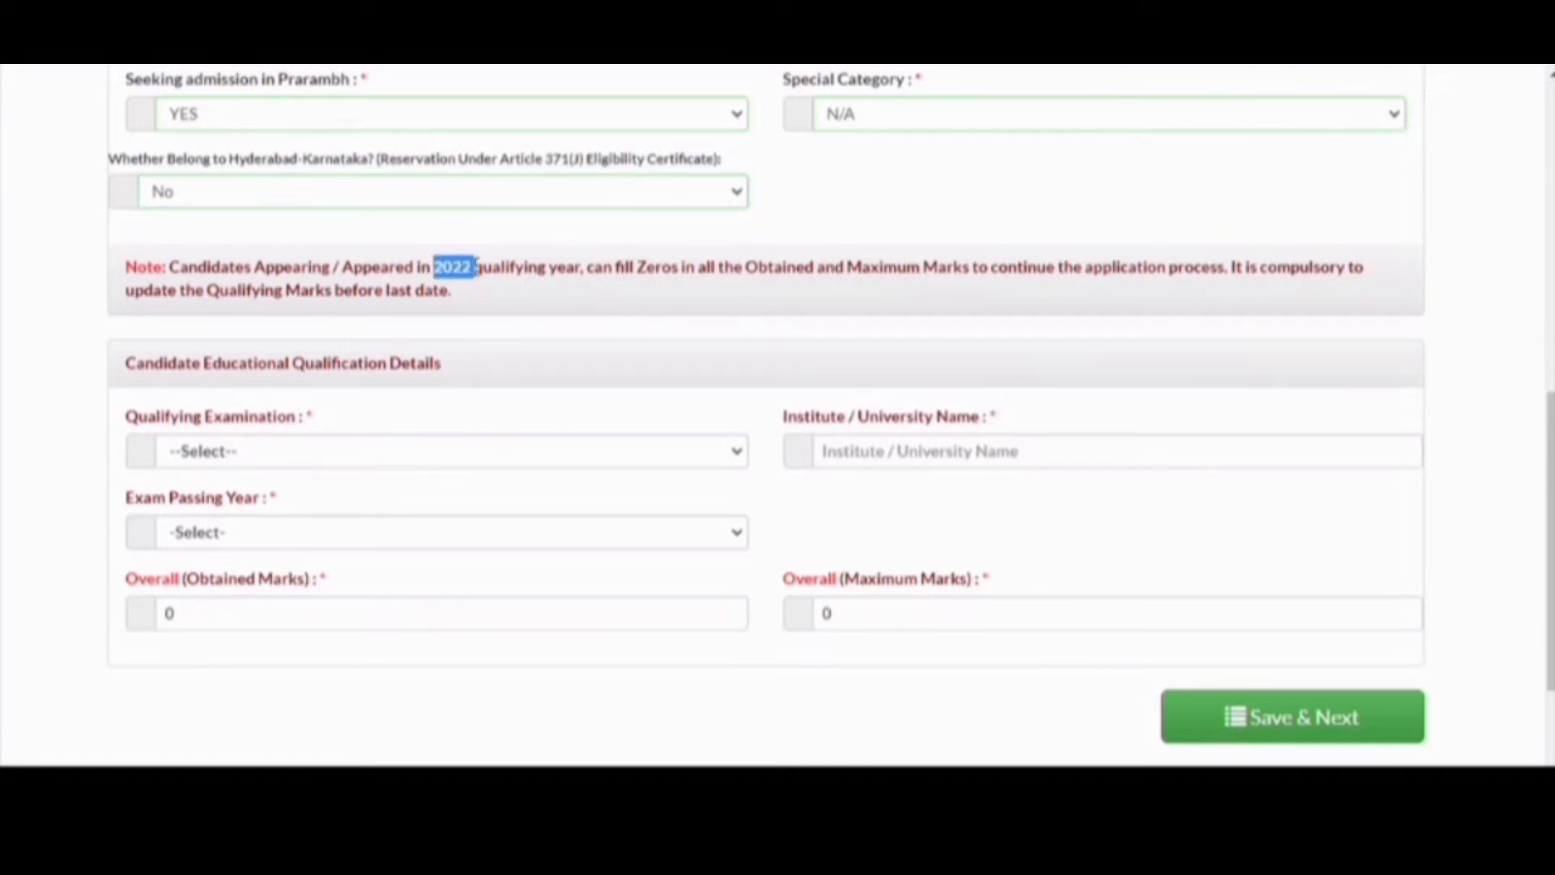
pyautogui.click(477, 268)
pyautogui.click(559, 456)
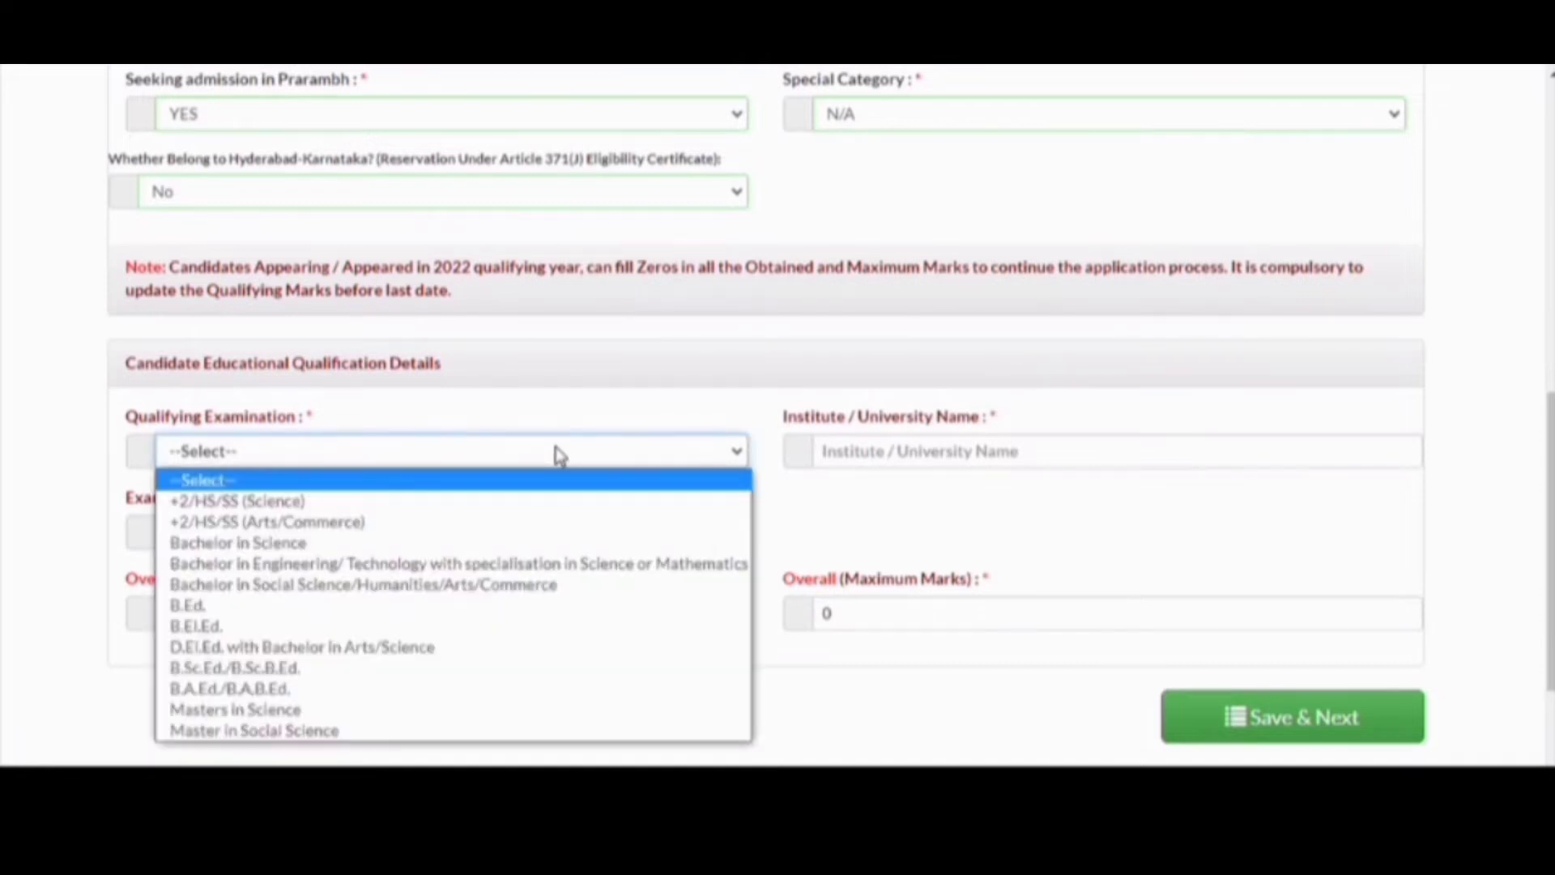
pyautogui.click(563, 504)
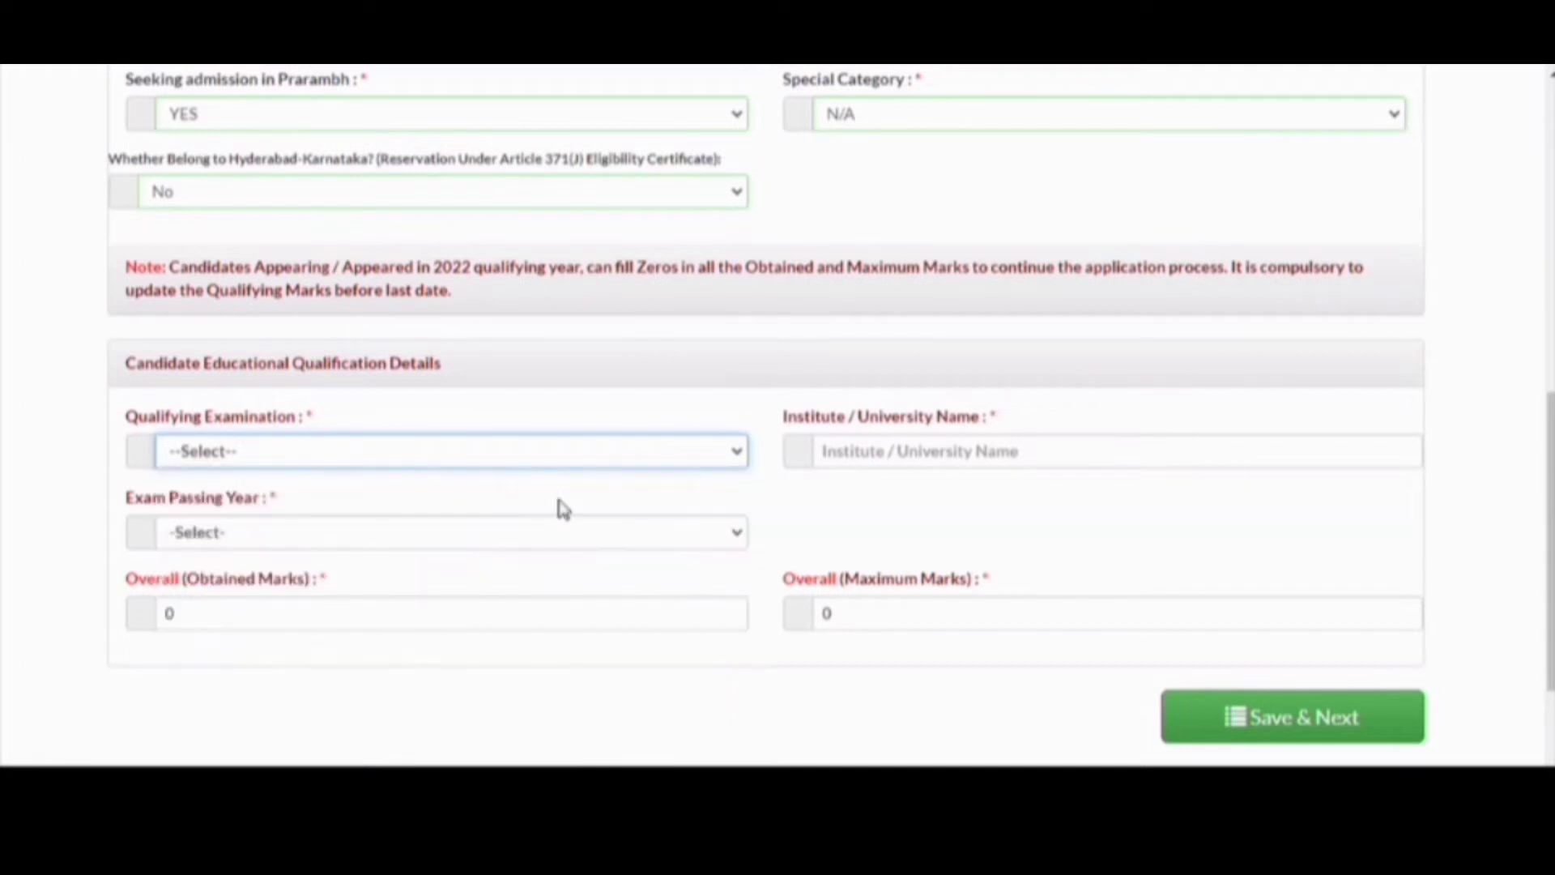
# - Enter institute GSSS MACHHRAULI, passing year 2020, and the combined Mathematics and Biology subject group
pyautogui.click(839, 453)
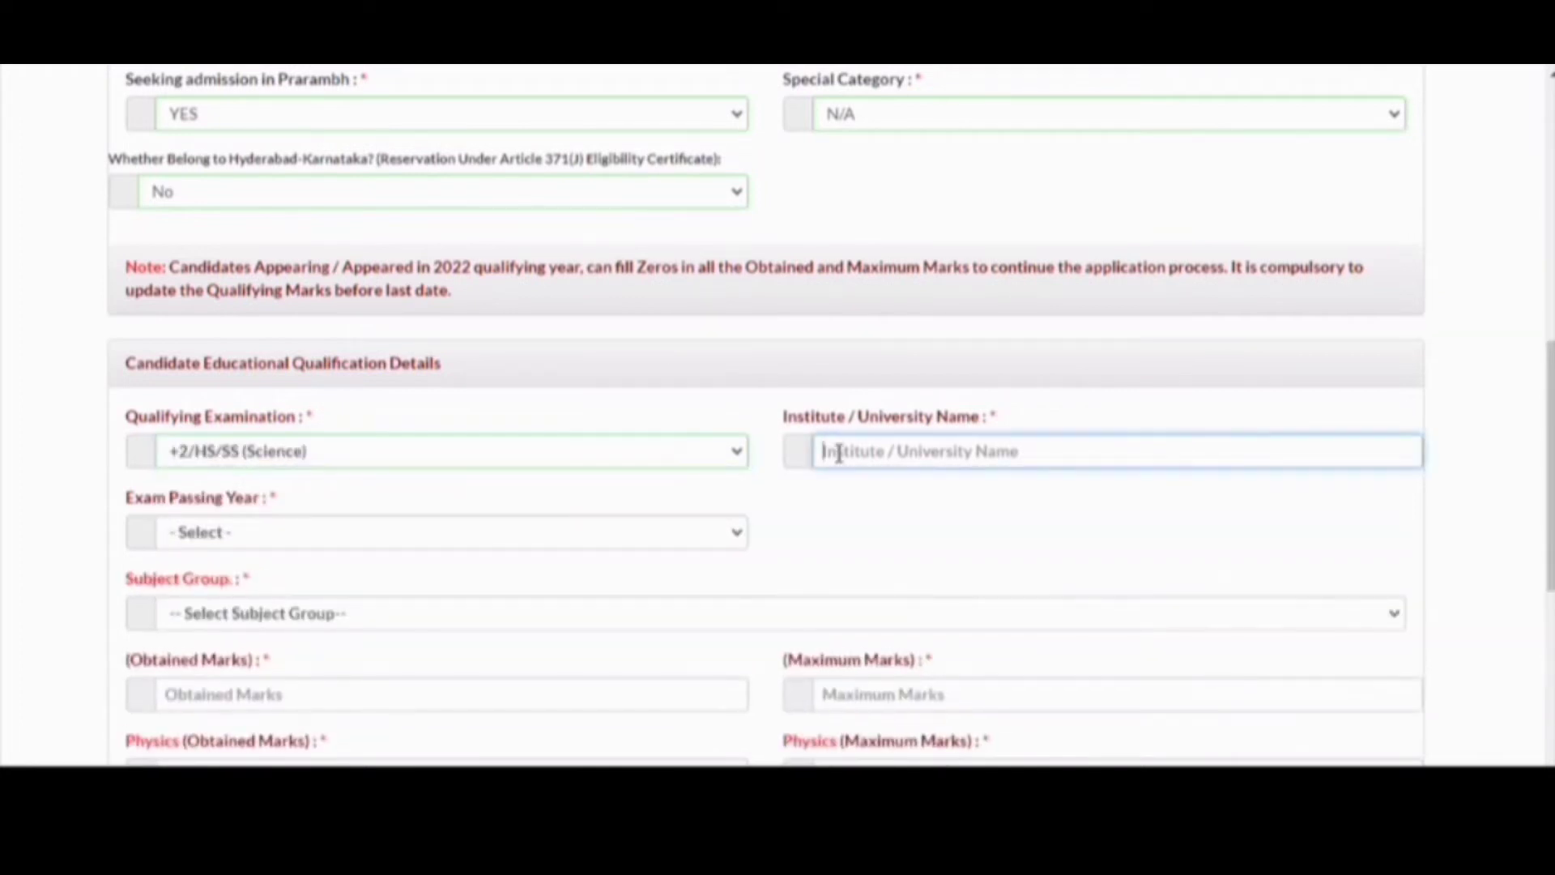
pyautogui.write('G')
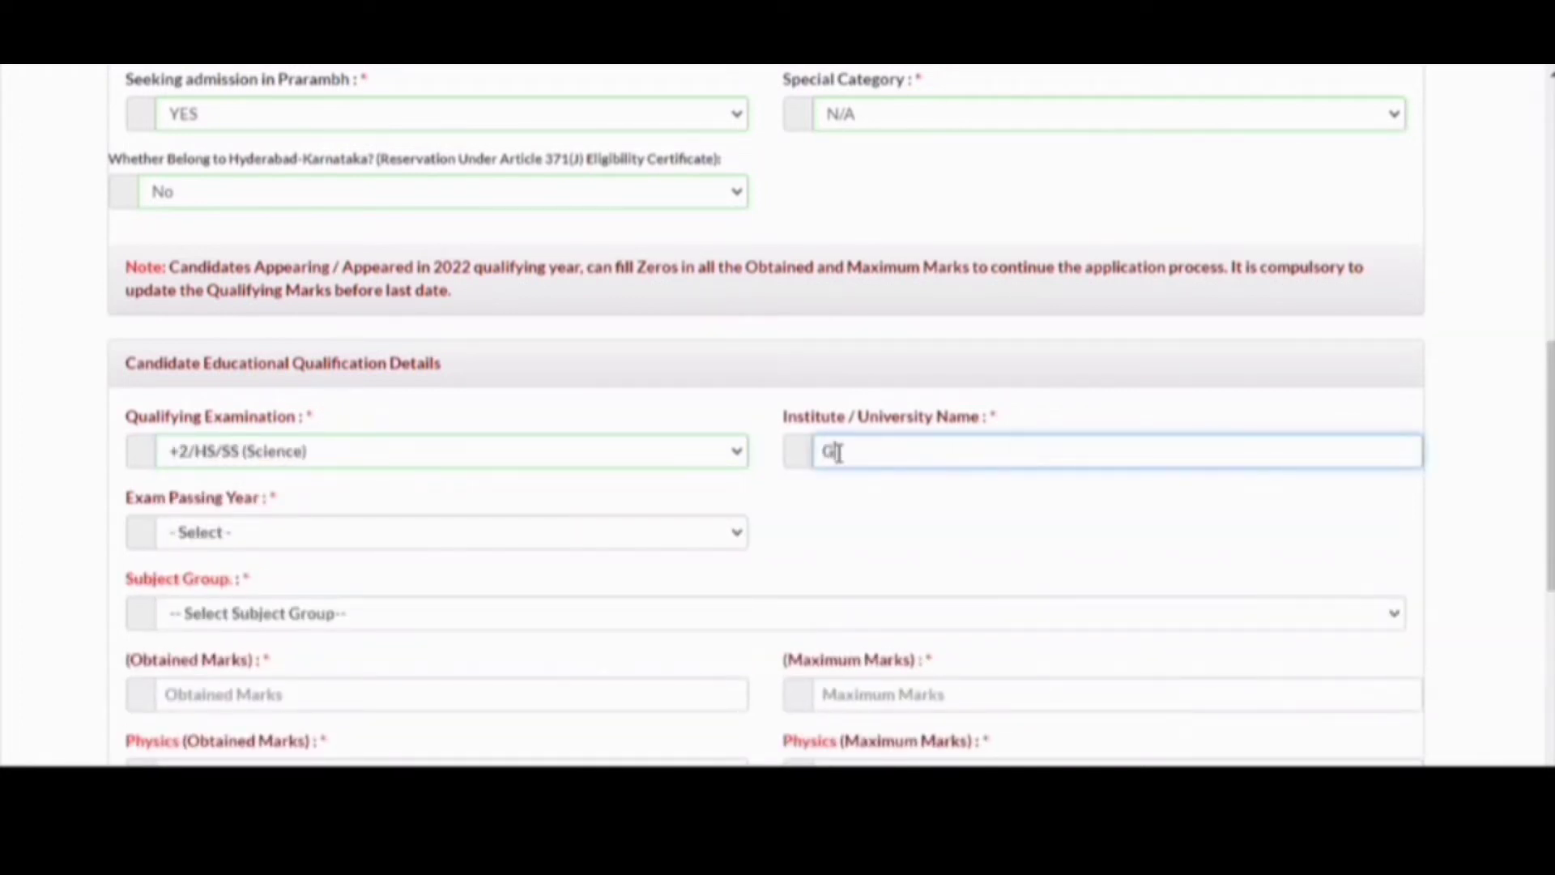
pyautogui.write('SSS MACHHRAU')
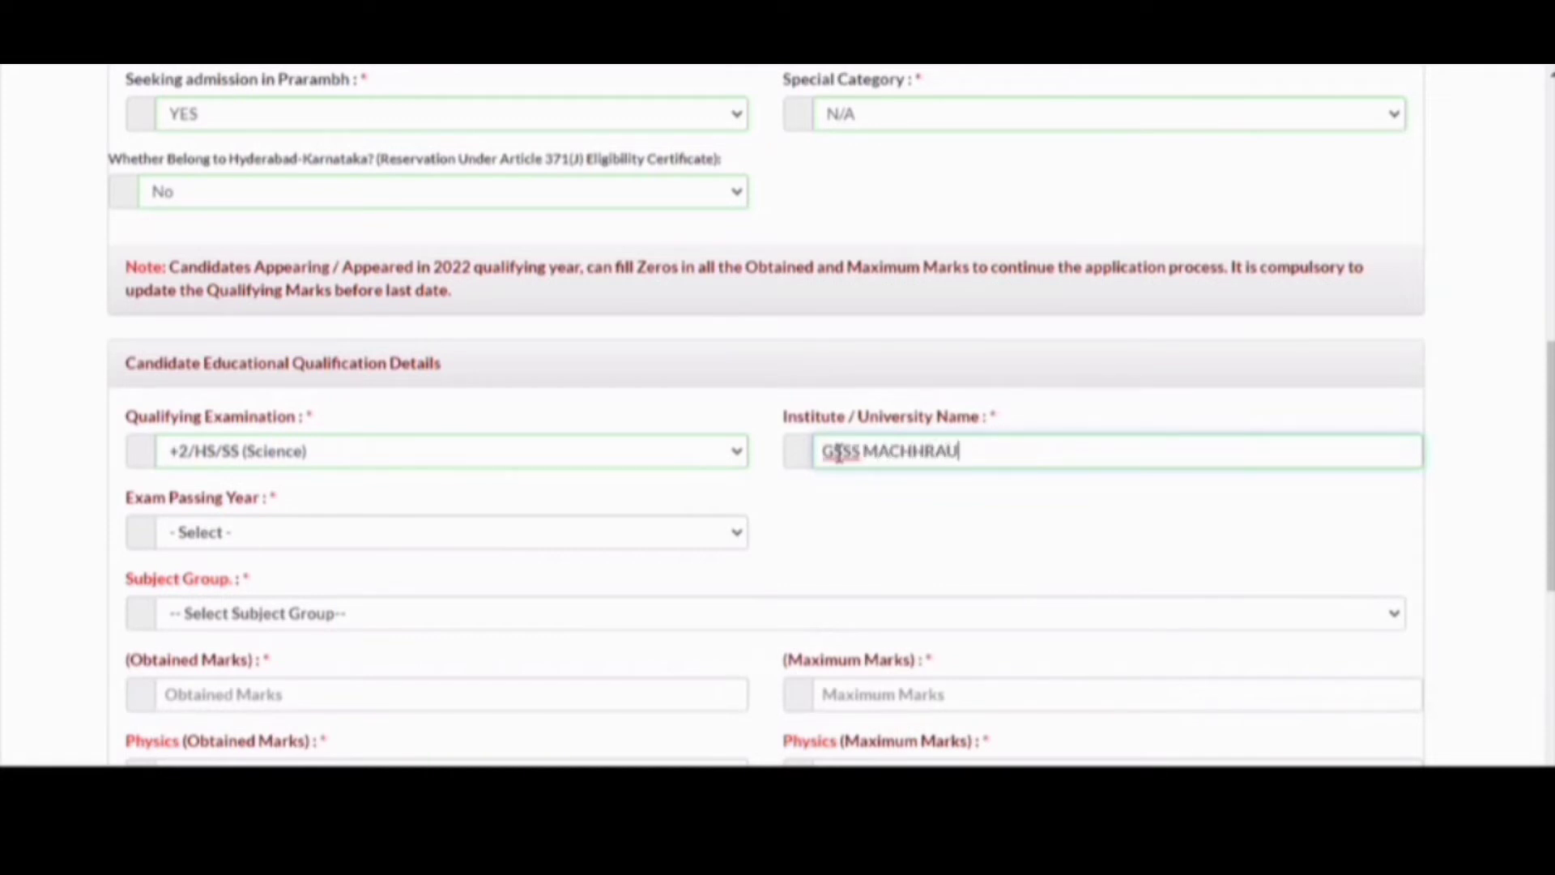
pyautogui.write('LI')
pyautogui.press('Tab')
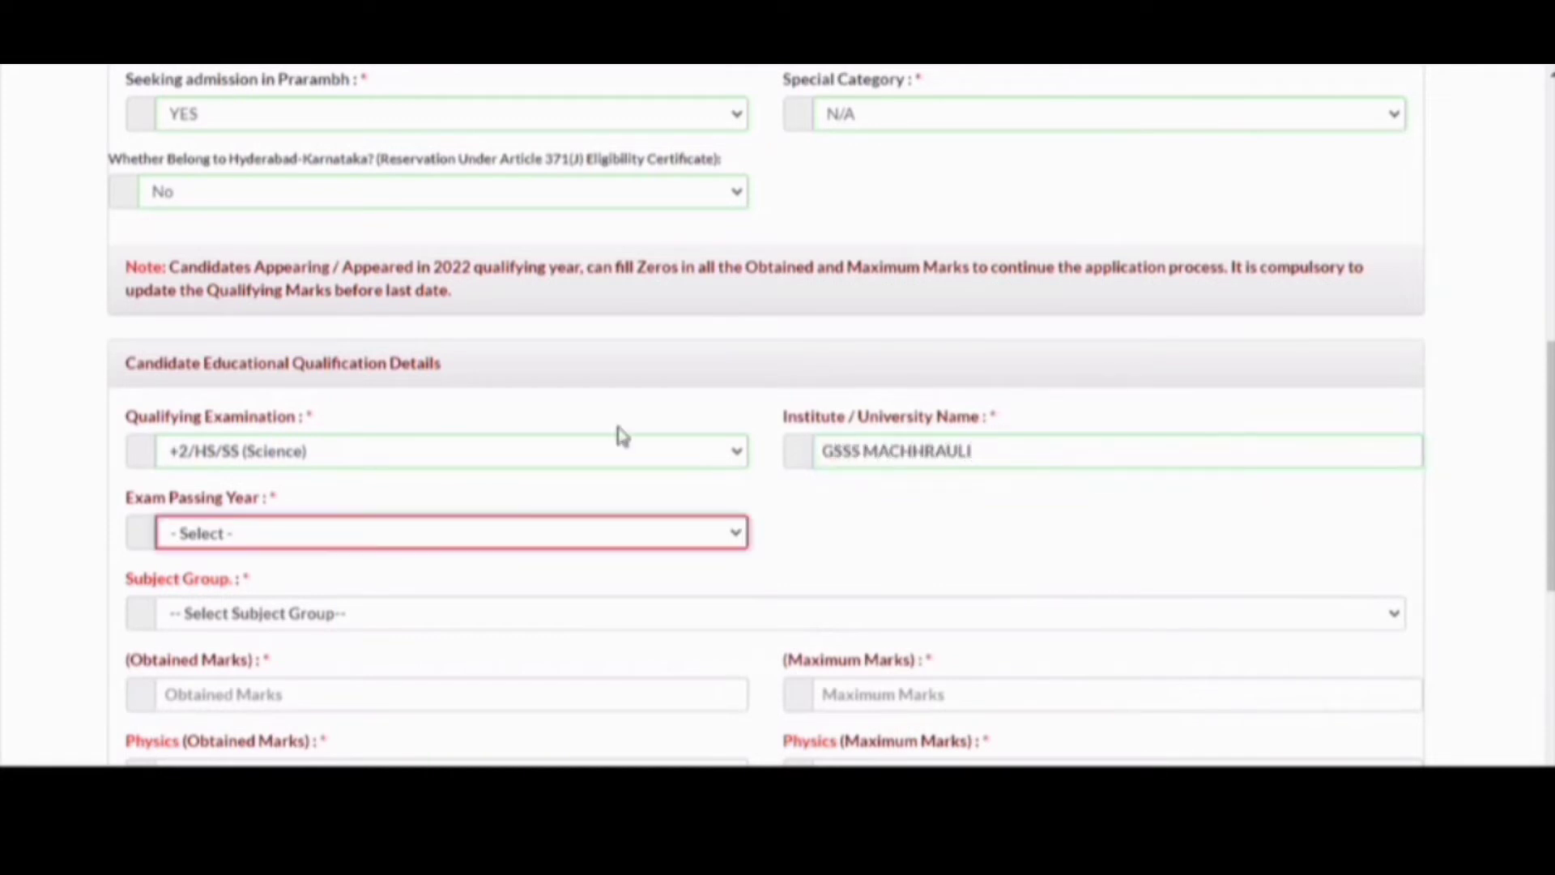
pyautogui.click(565, 536)
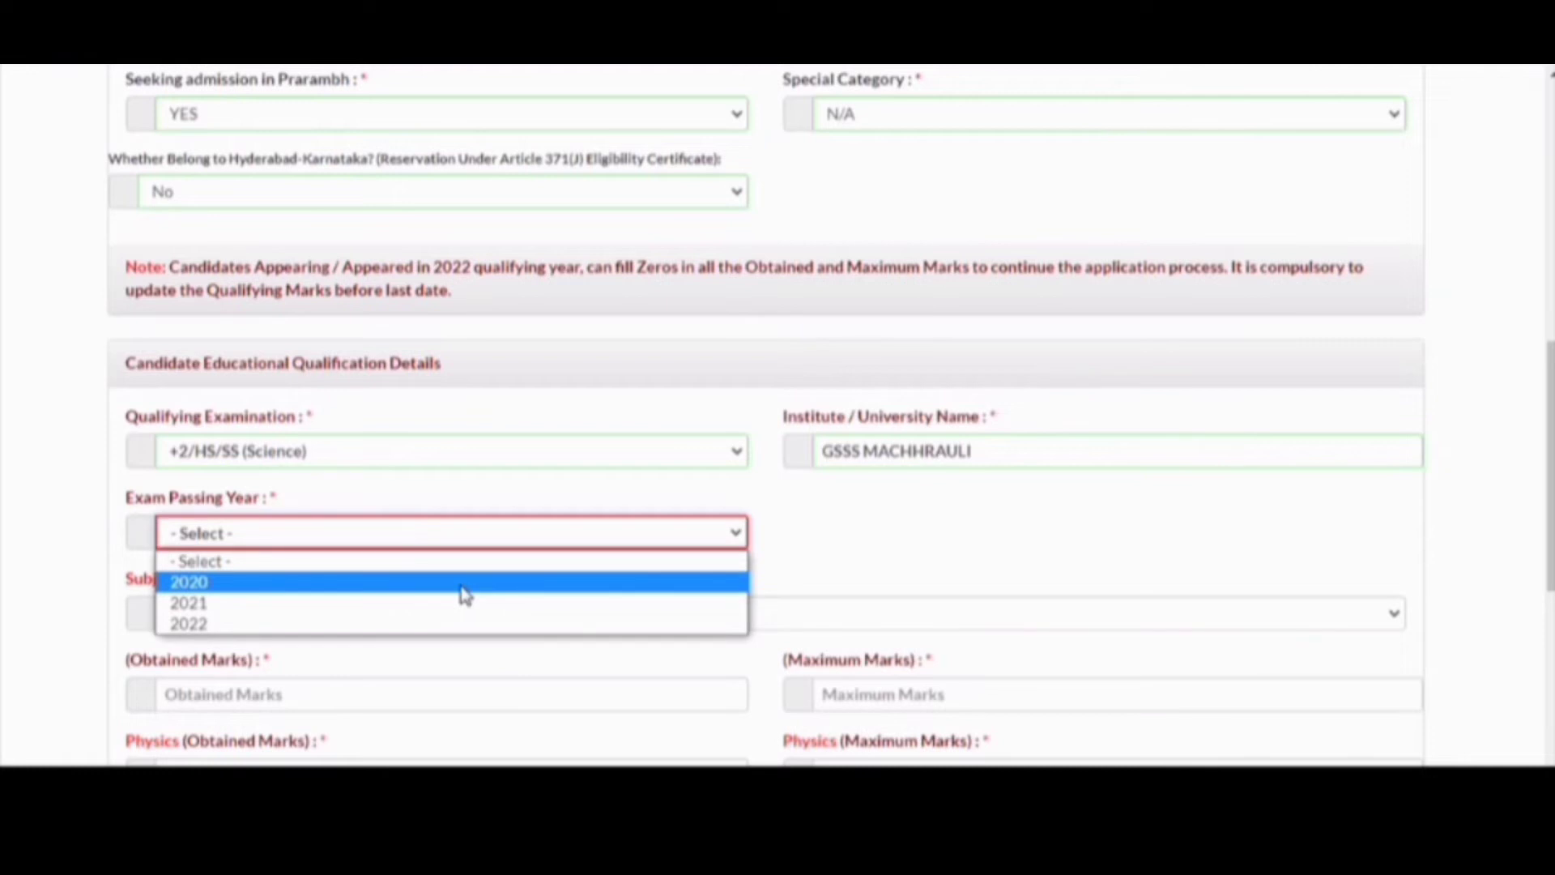
pyautogui.click(462, 583)
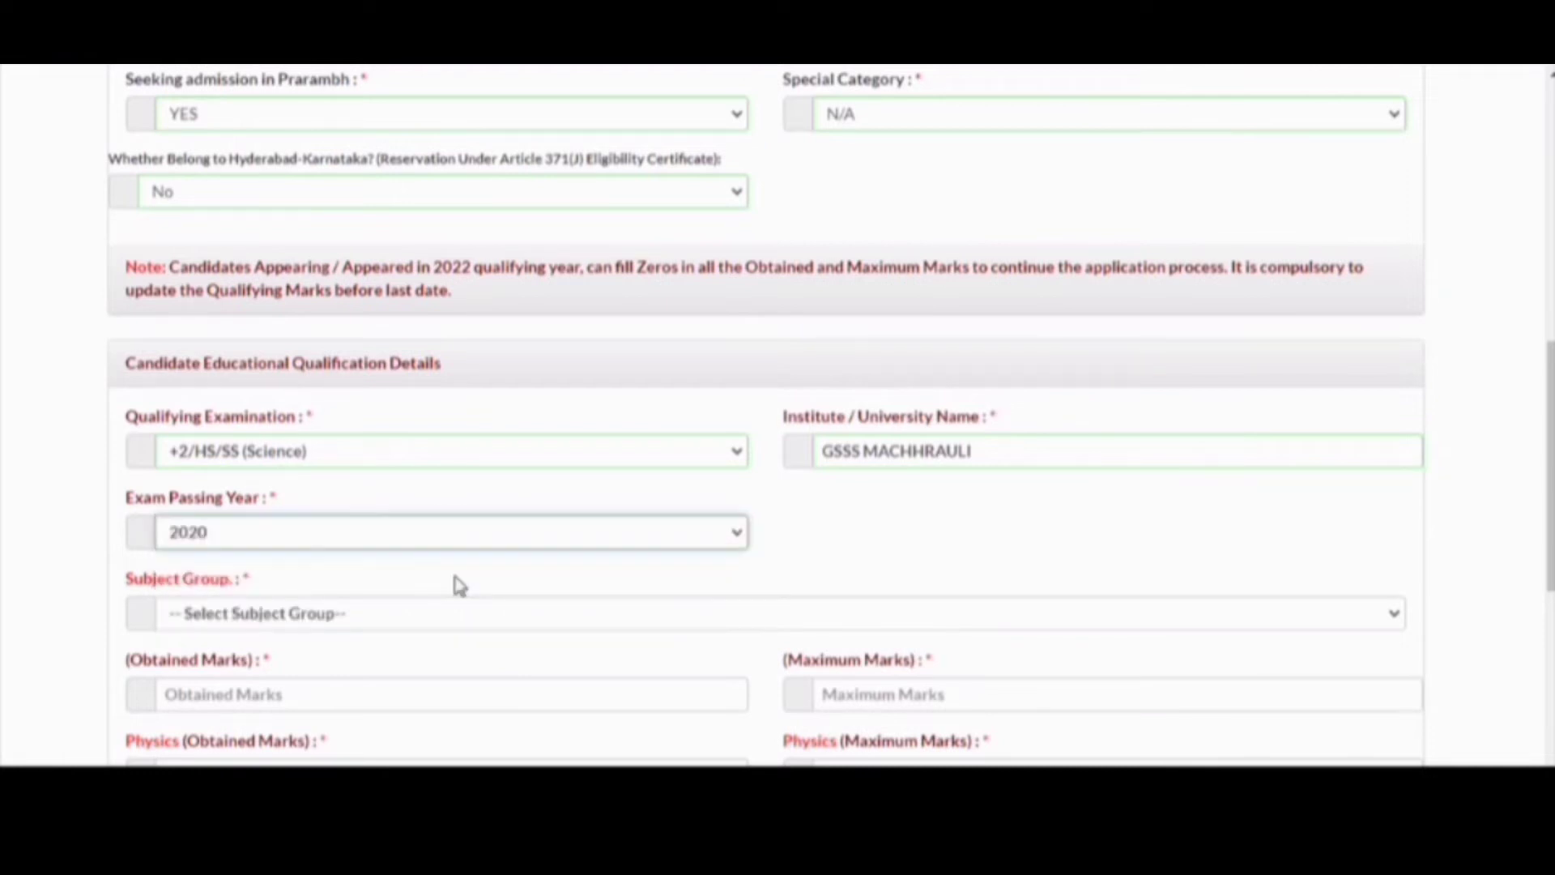
pyautogui.click(538, 615)
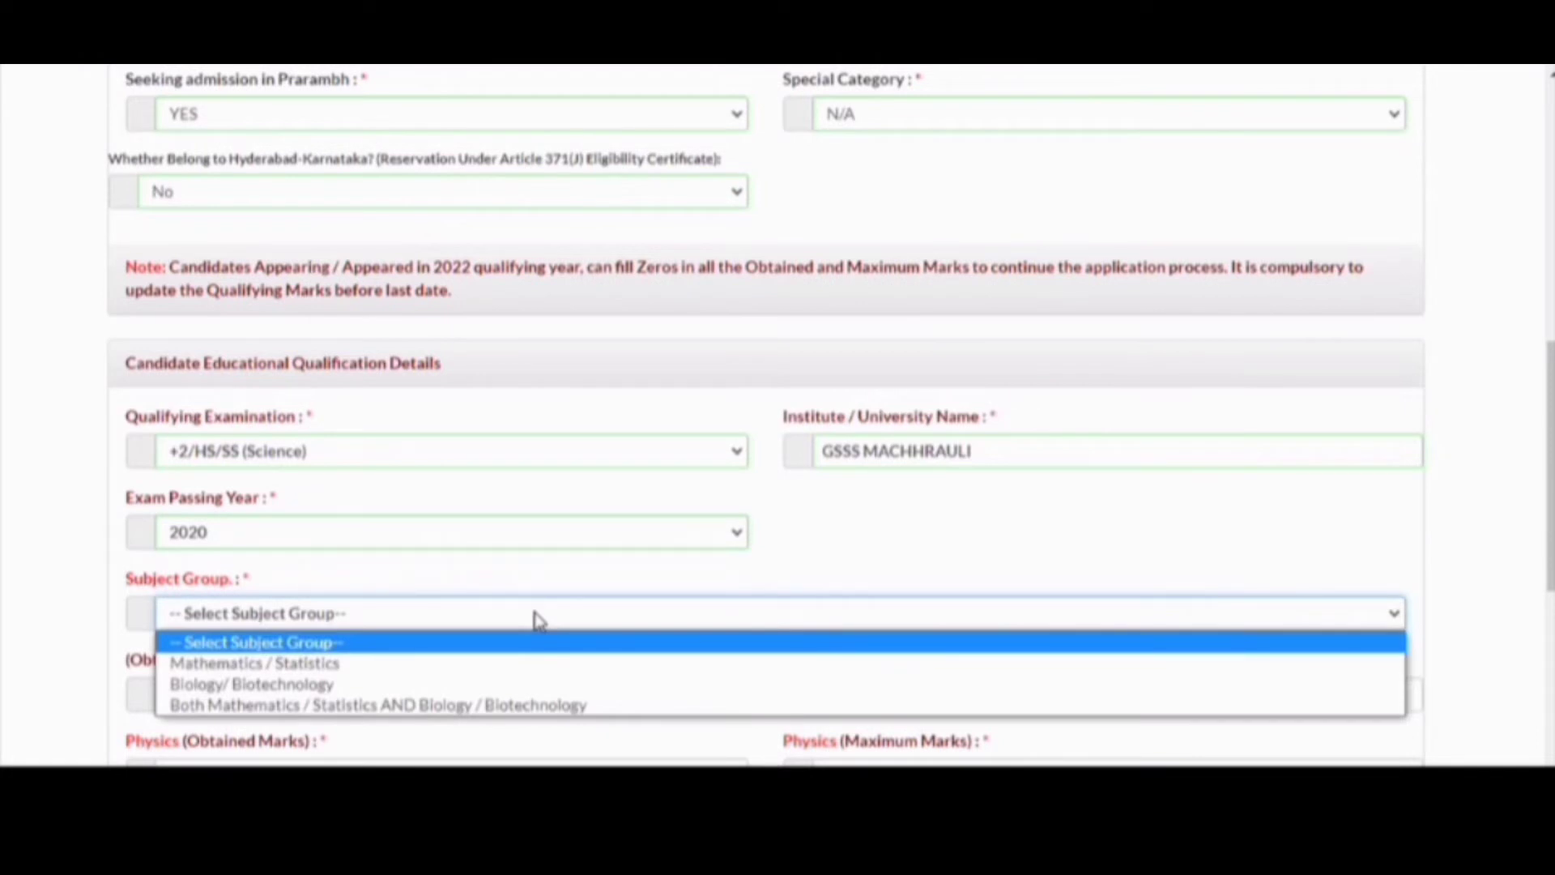
pyautogui.click(507, 704)
# - Change the exam passing year to 2022
pyautogui.scroll(-2, 691, 684)
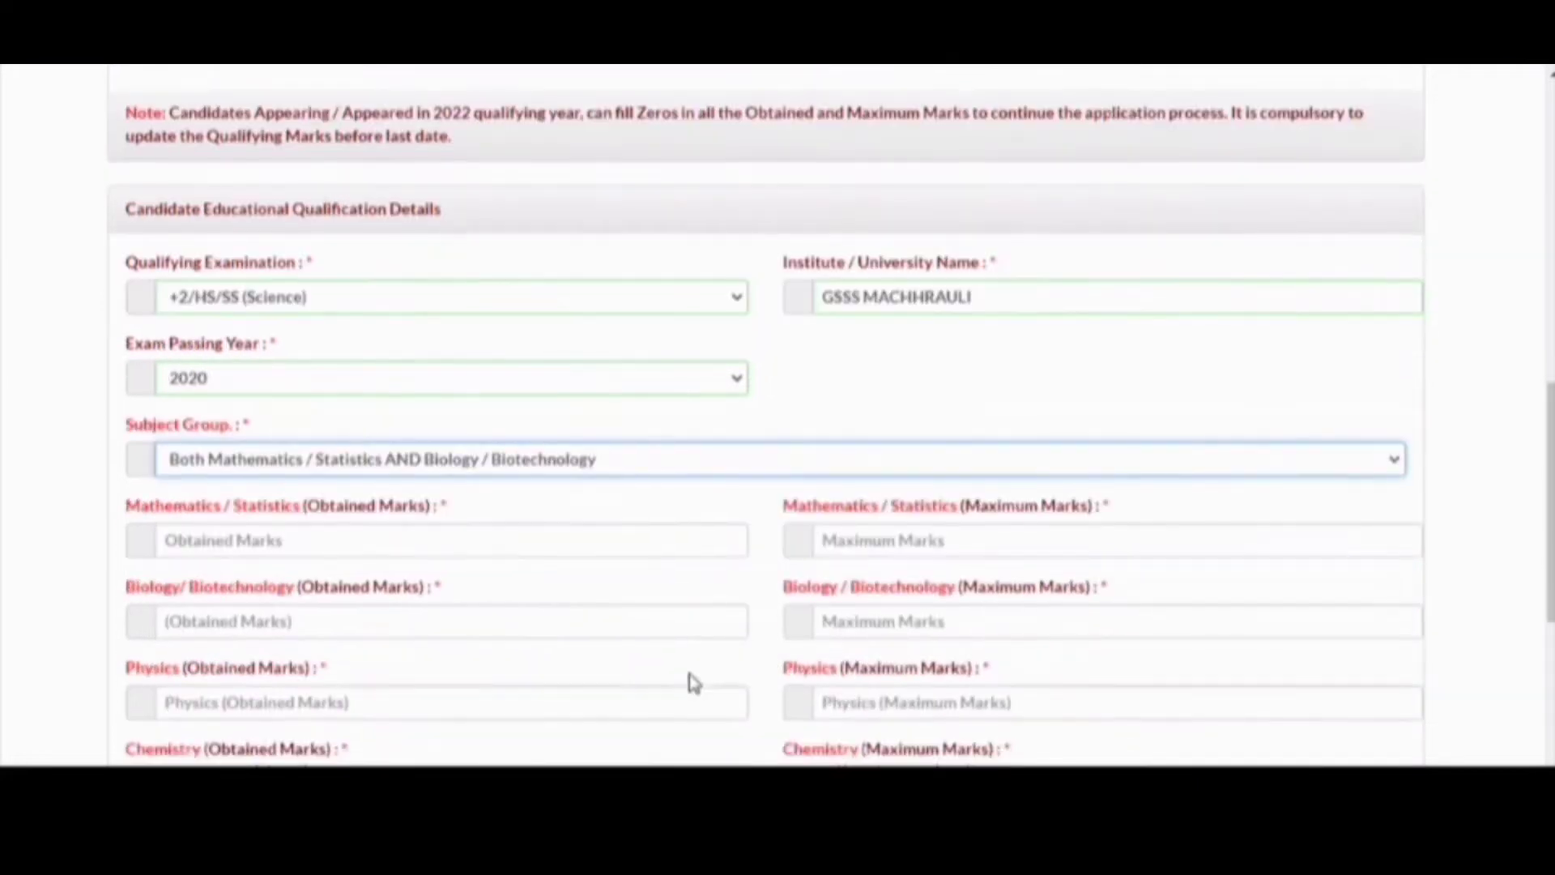
pyautogui.click(430, 381)
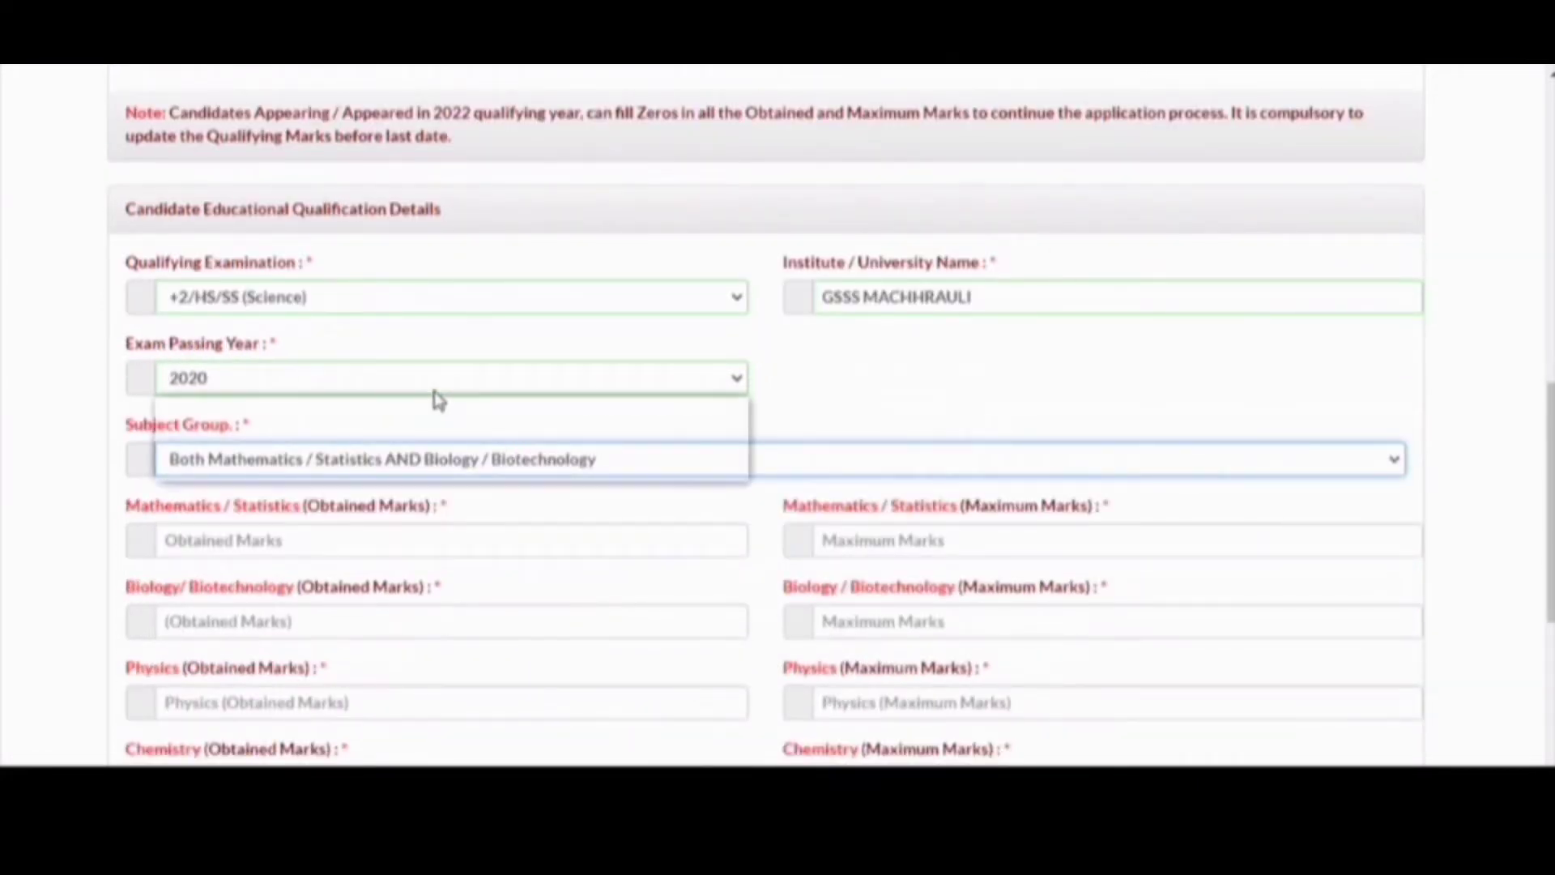
pyautogui.click(430, 471)
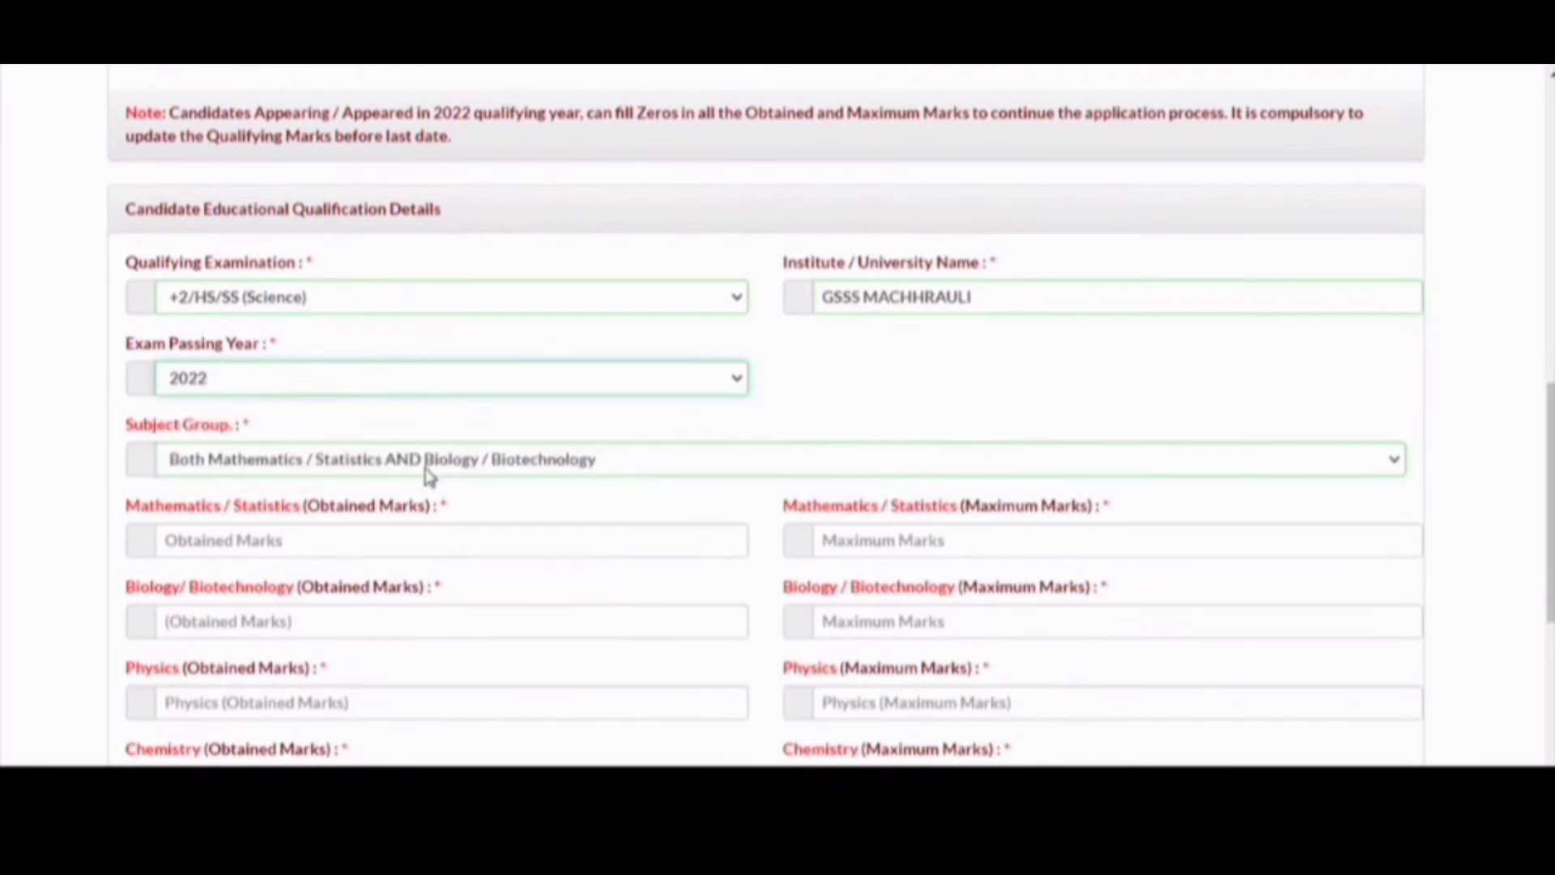
# - Enter 0 in every obtained and maximum marks field, then Save & Next and confirm
pyautogui.click(423, 535)
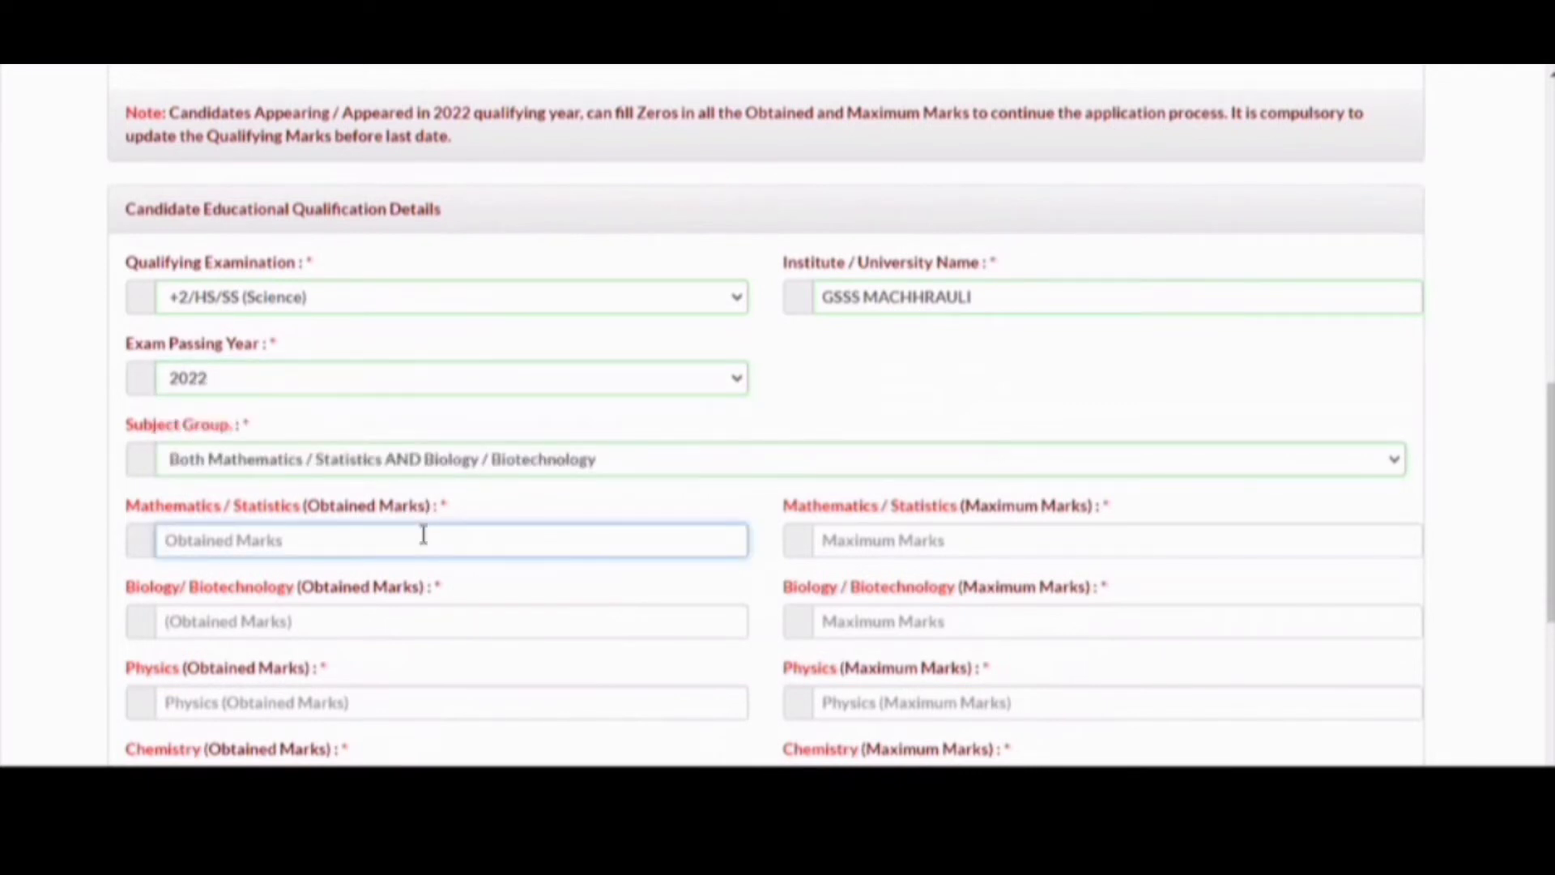
pyautogui.write('0')
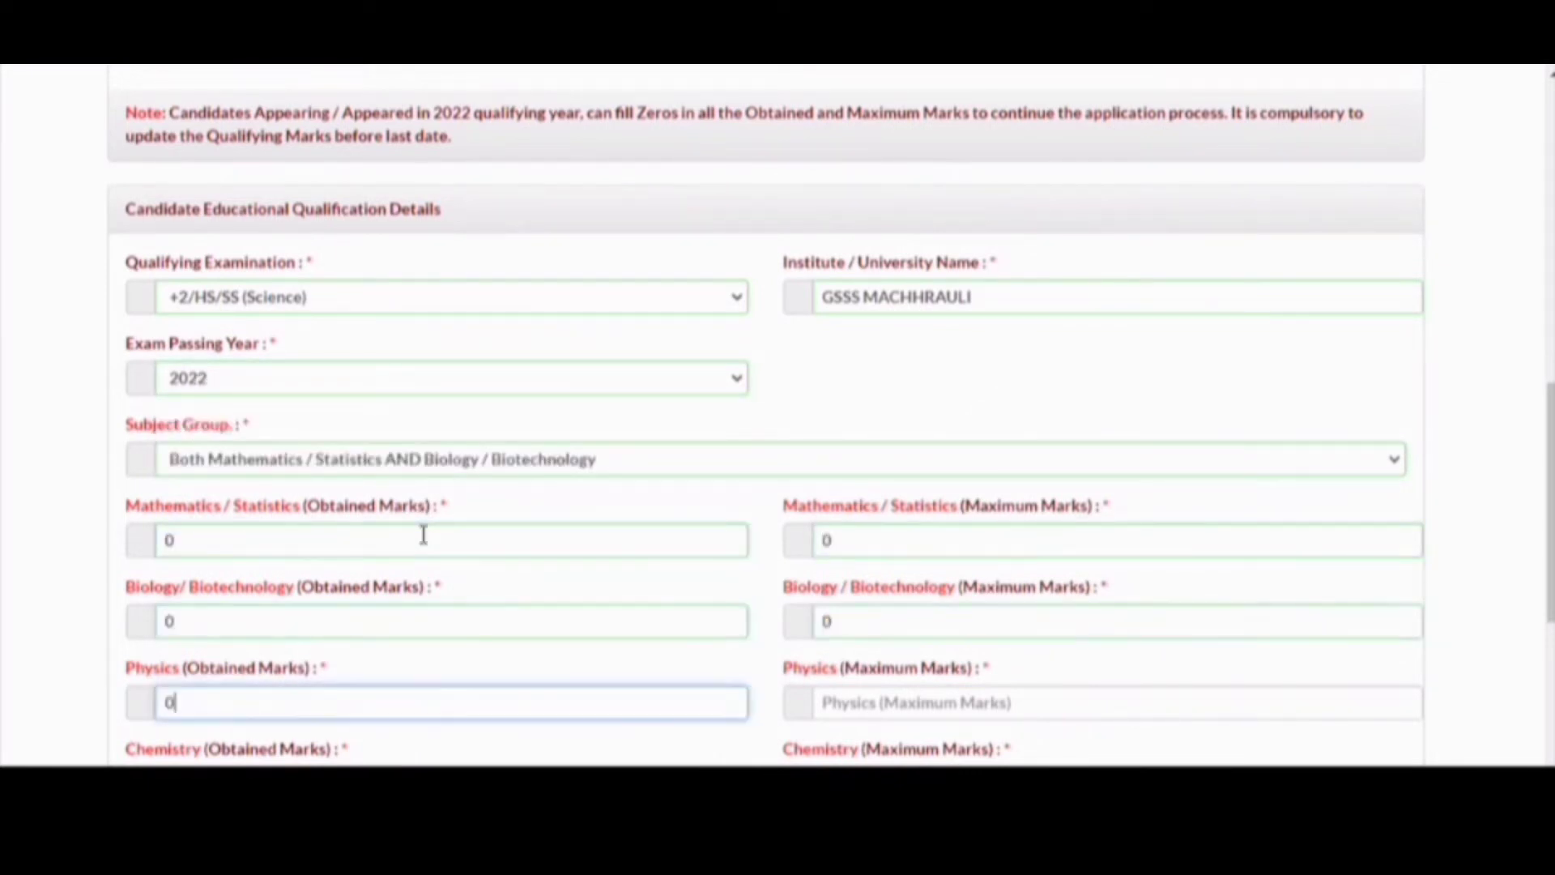
pyautogui.write('\t0\t0\t0\t0\t0')
pyautogui.press('Tab')
pyautogui.write('0')
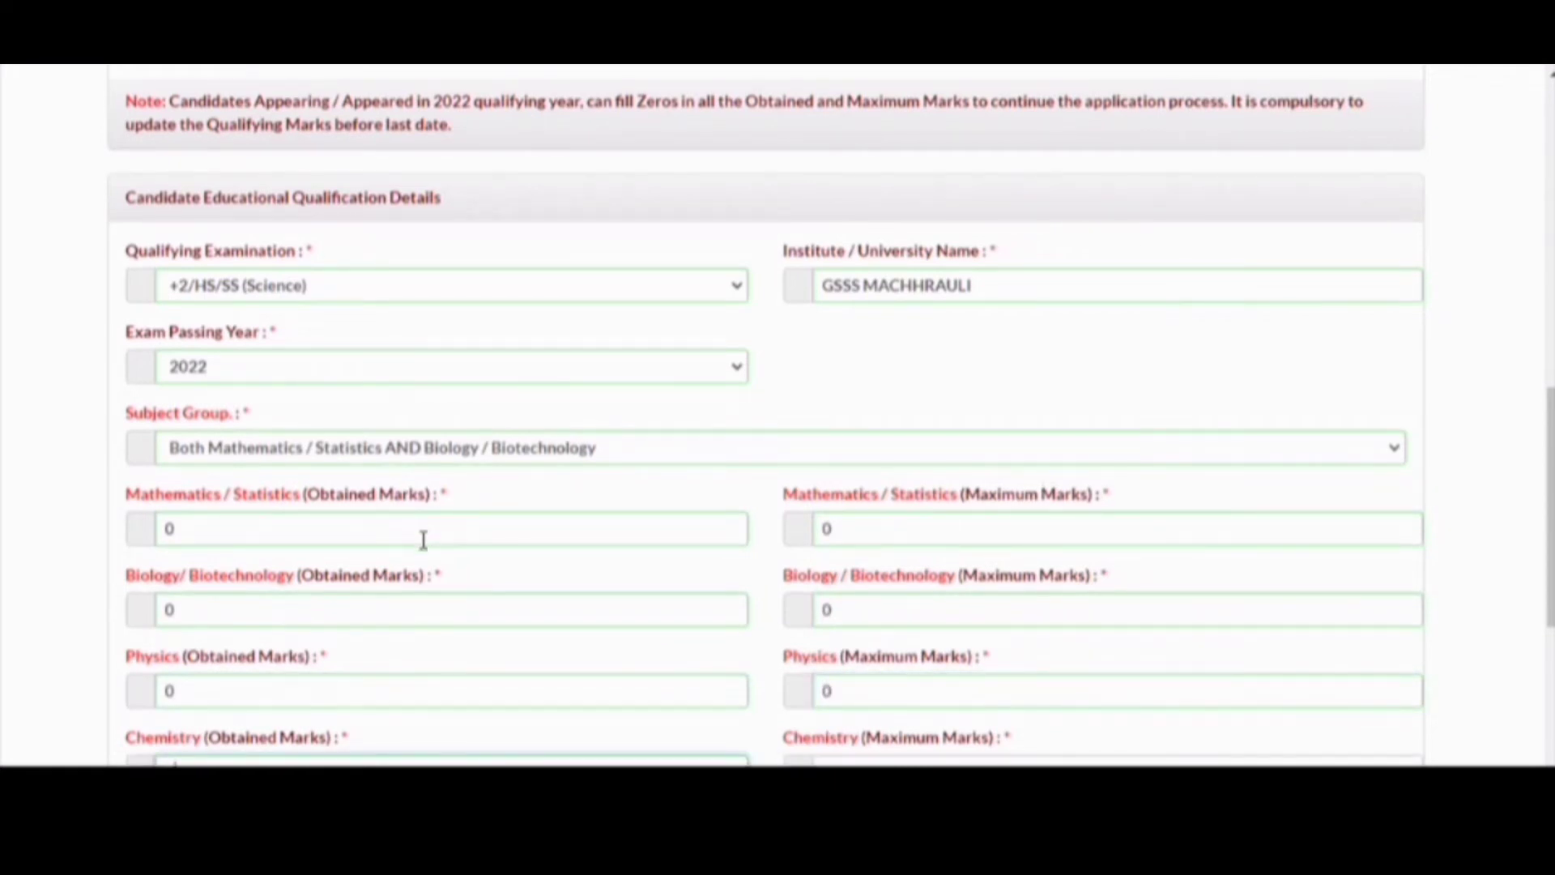
pyautogui.scroll(-5, 423, 536)
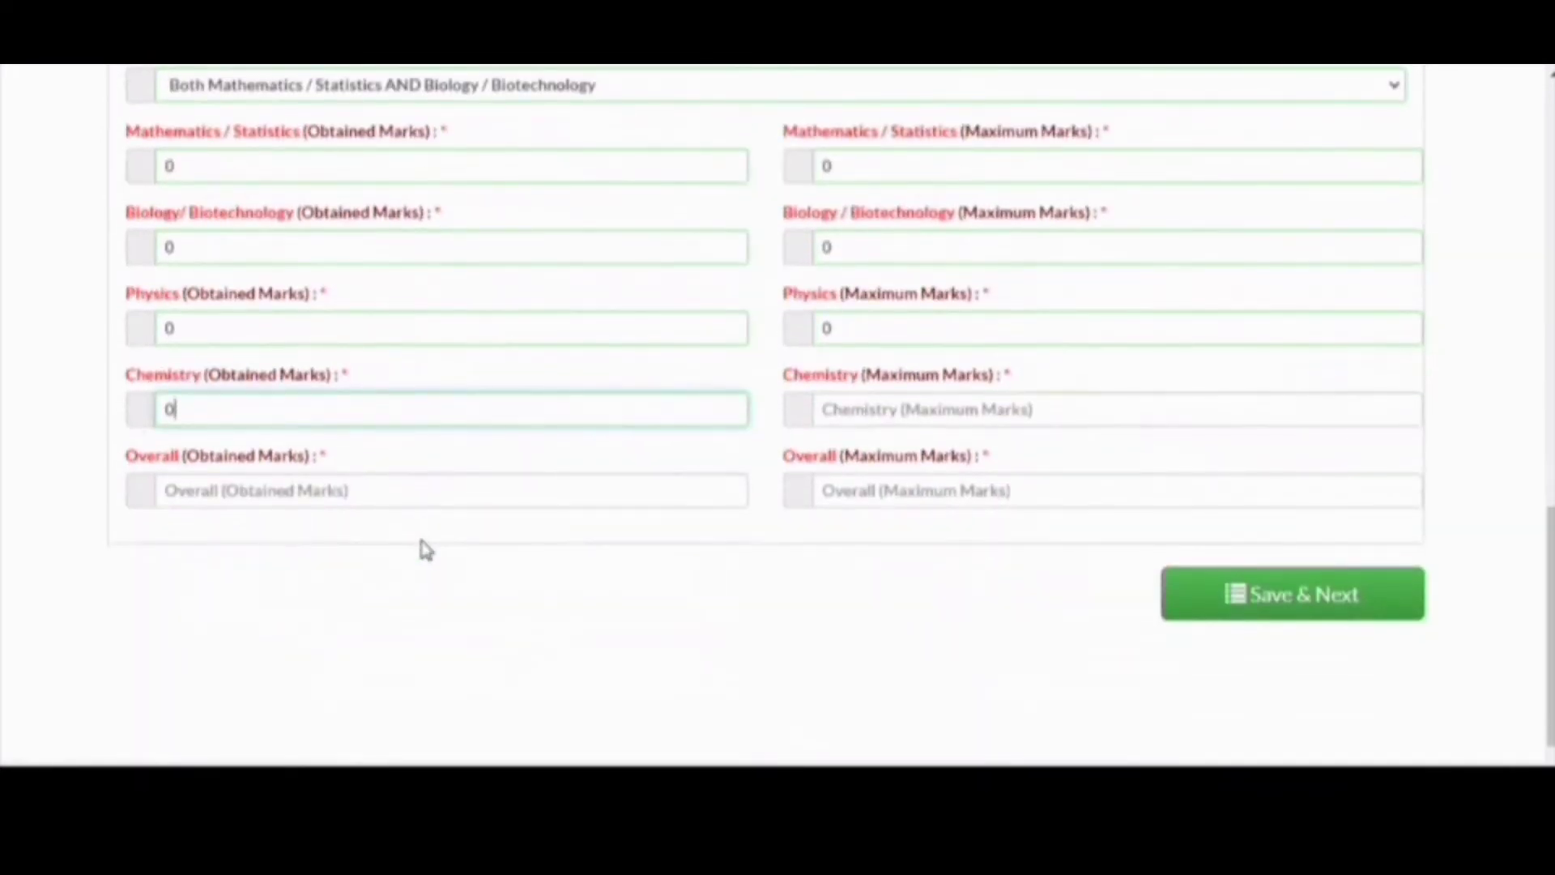
pyautogui.write('0')
pyautogui.press('Tab')
pyautogui.write('0')
pyautogui.press('Tab')
pyautogui.write('0')
pyautogui.press('Tab')
pyautogui.write('0')
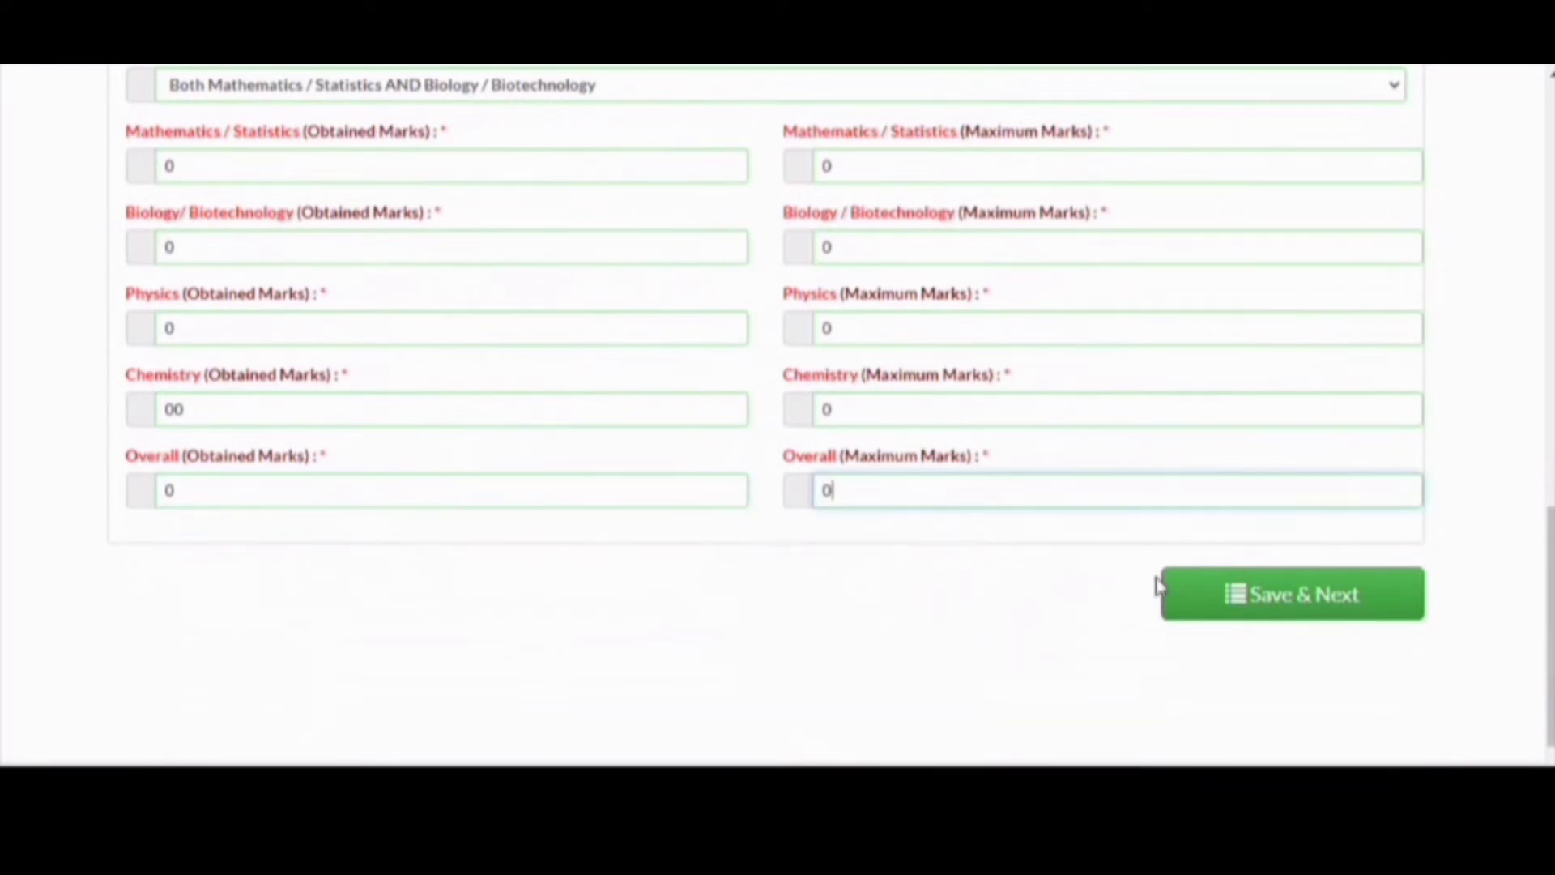
pyautogui.click(1196, 603)
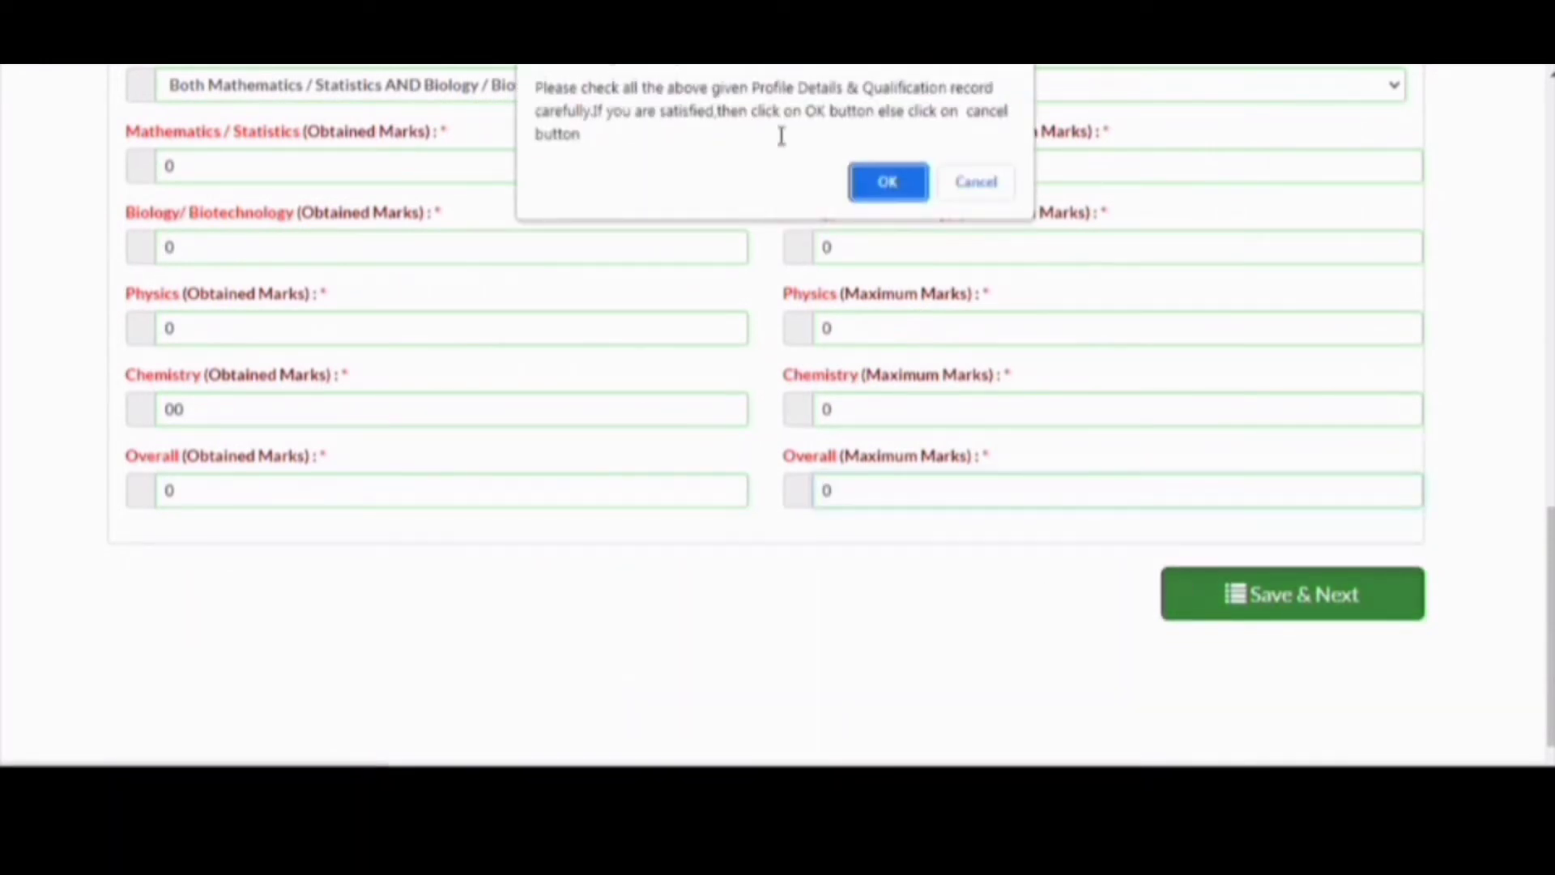
pyautogui.click(873, 183)
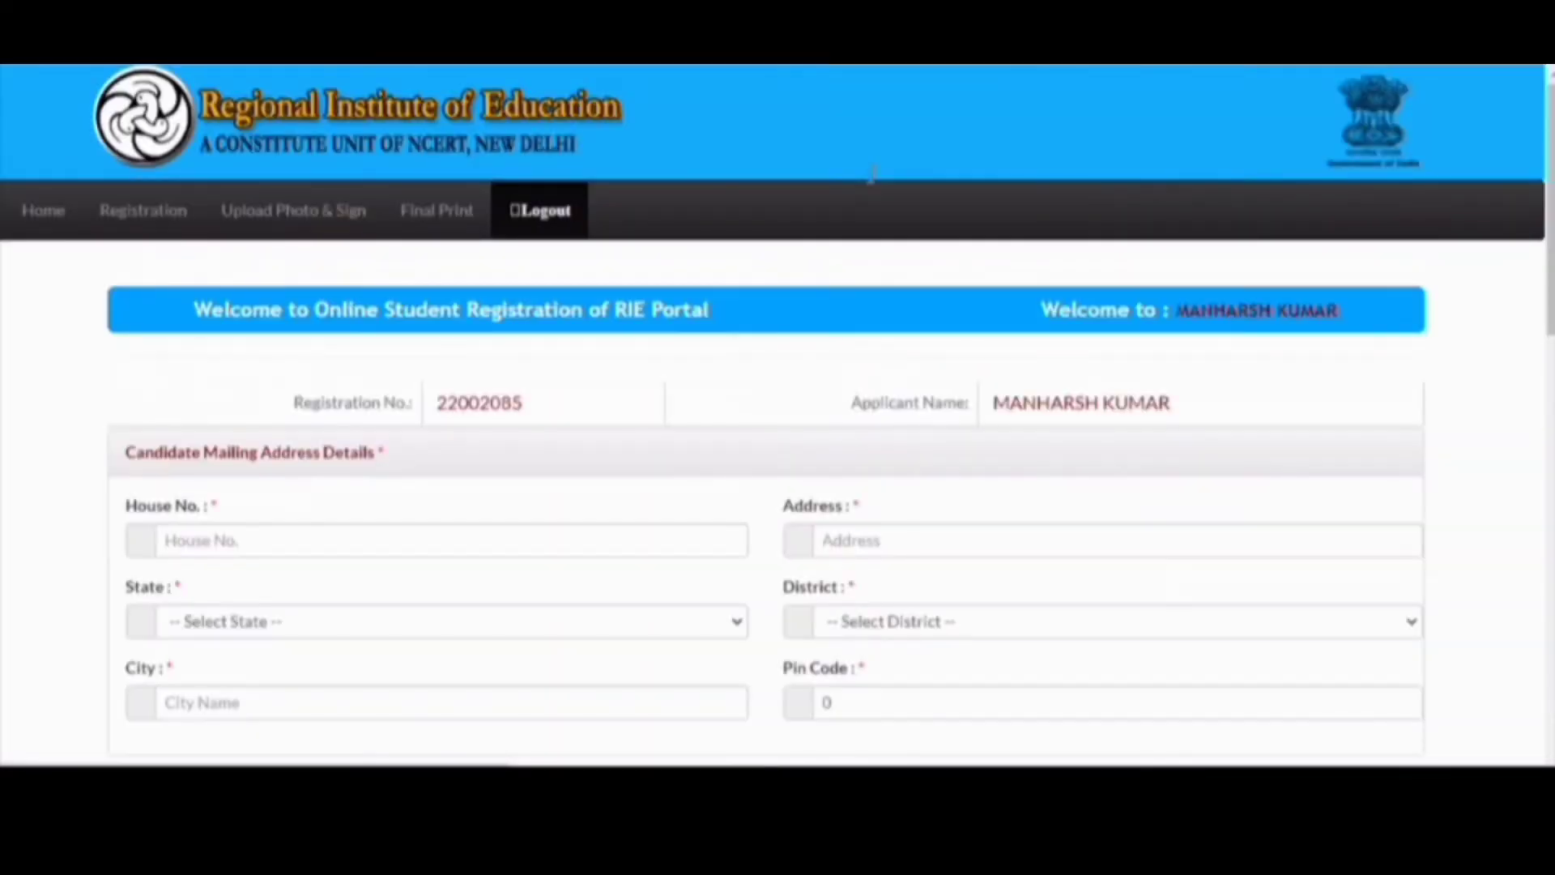
# - Enter the mailing house number and address line
pyautogui.scroll(-3, 642, 353)
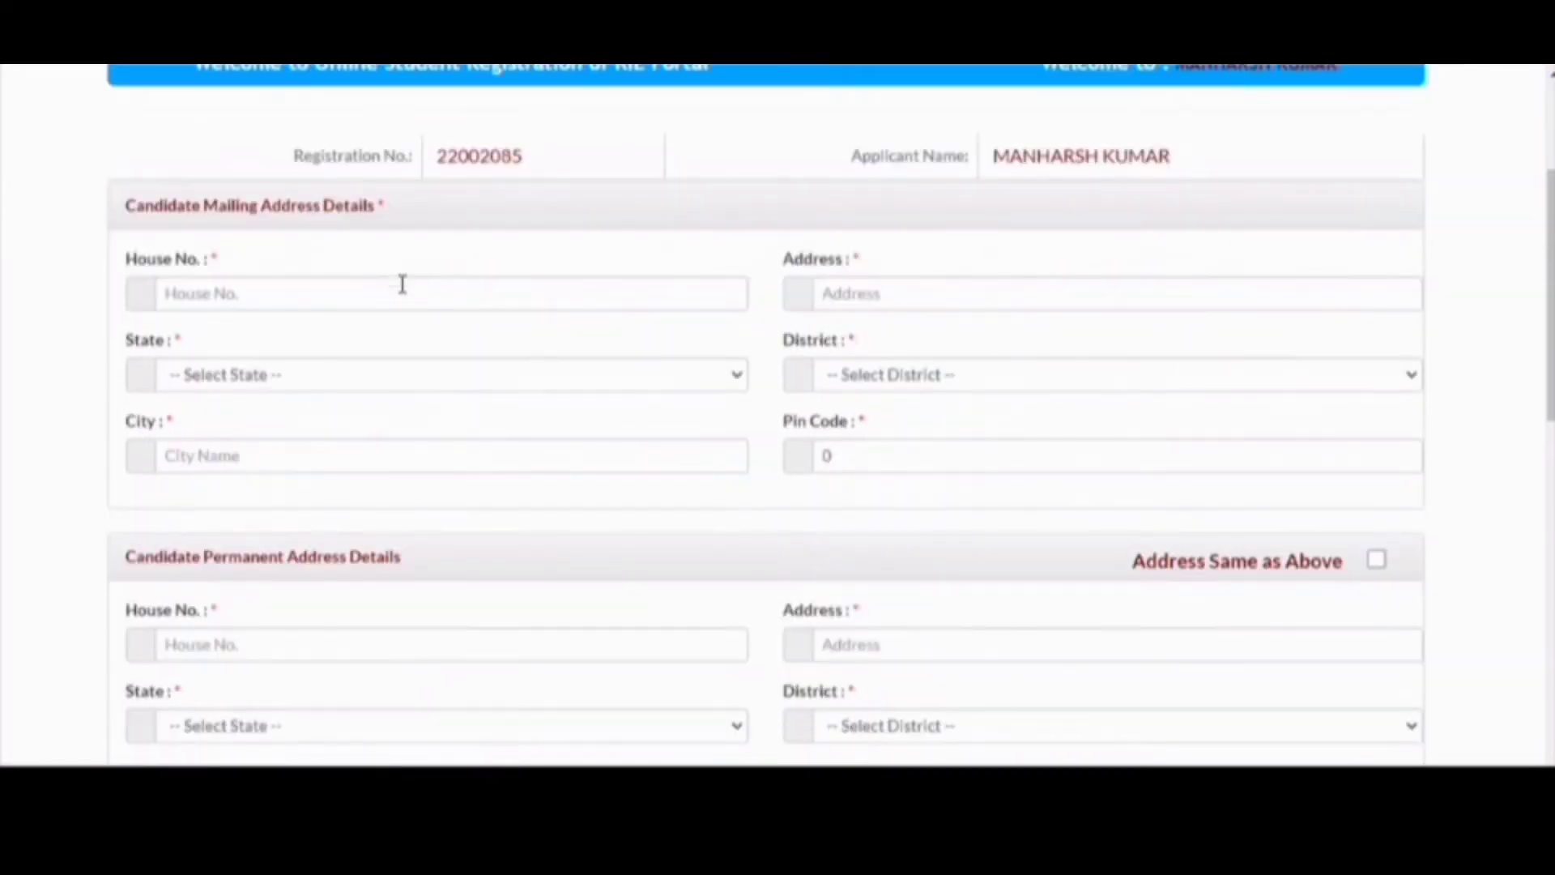
pyautogui.click(402, 284)
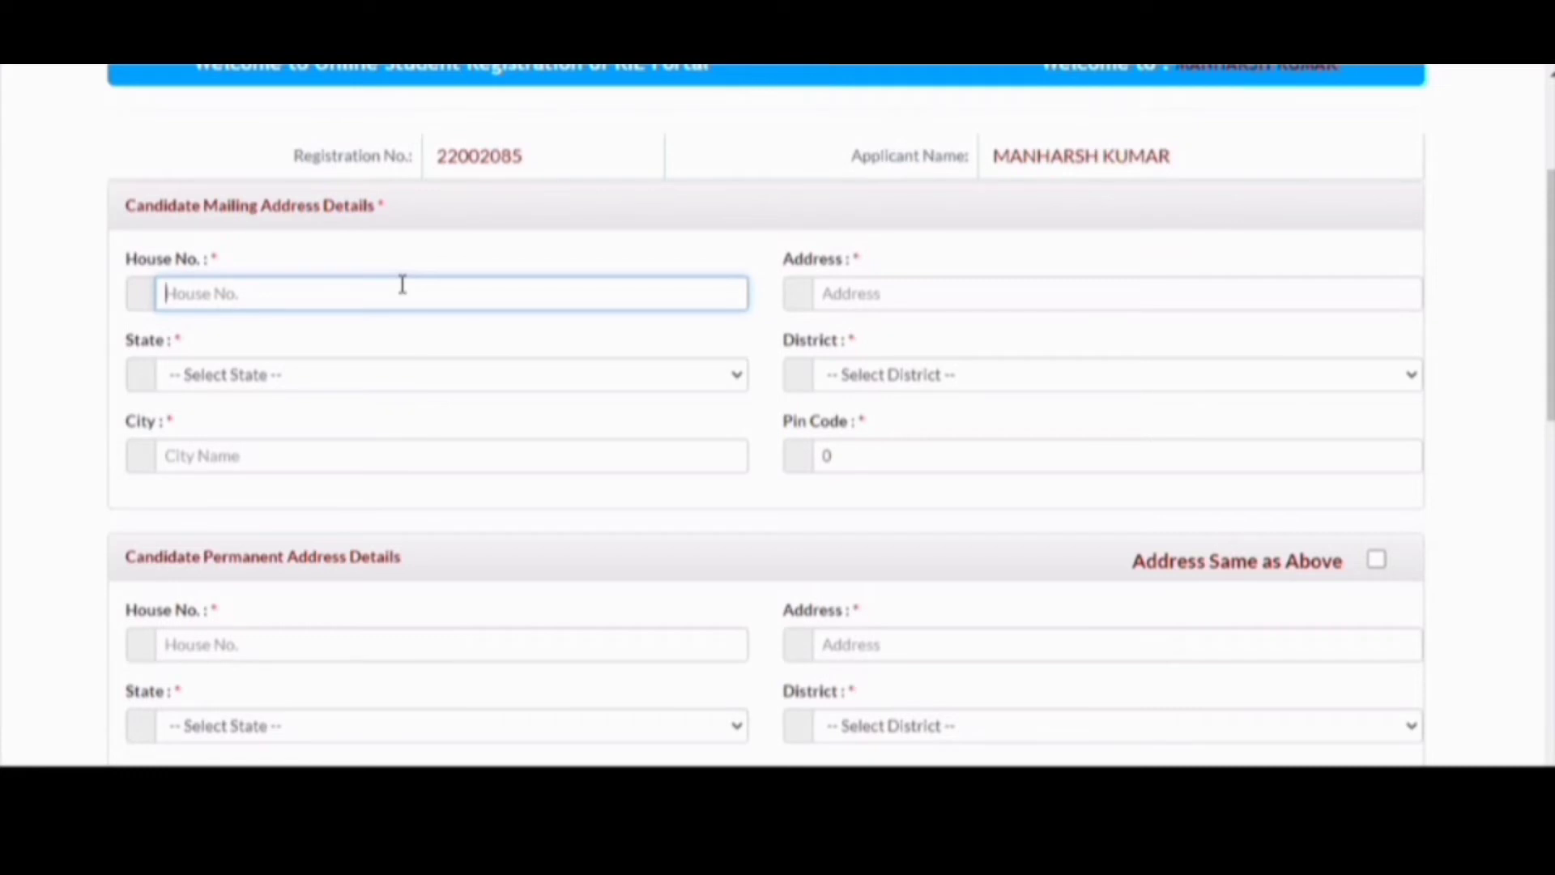
pyautogui.write('123')
pyautogui.press('Tab')
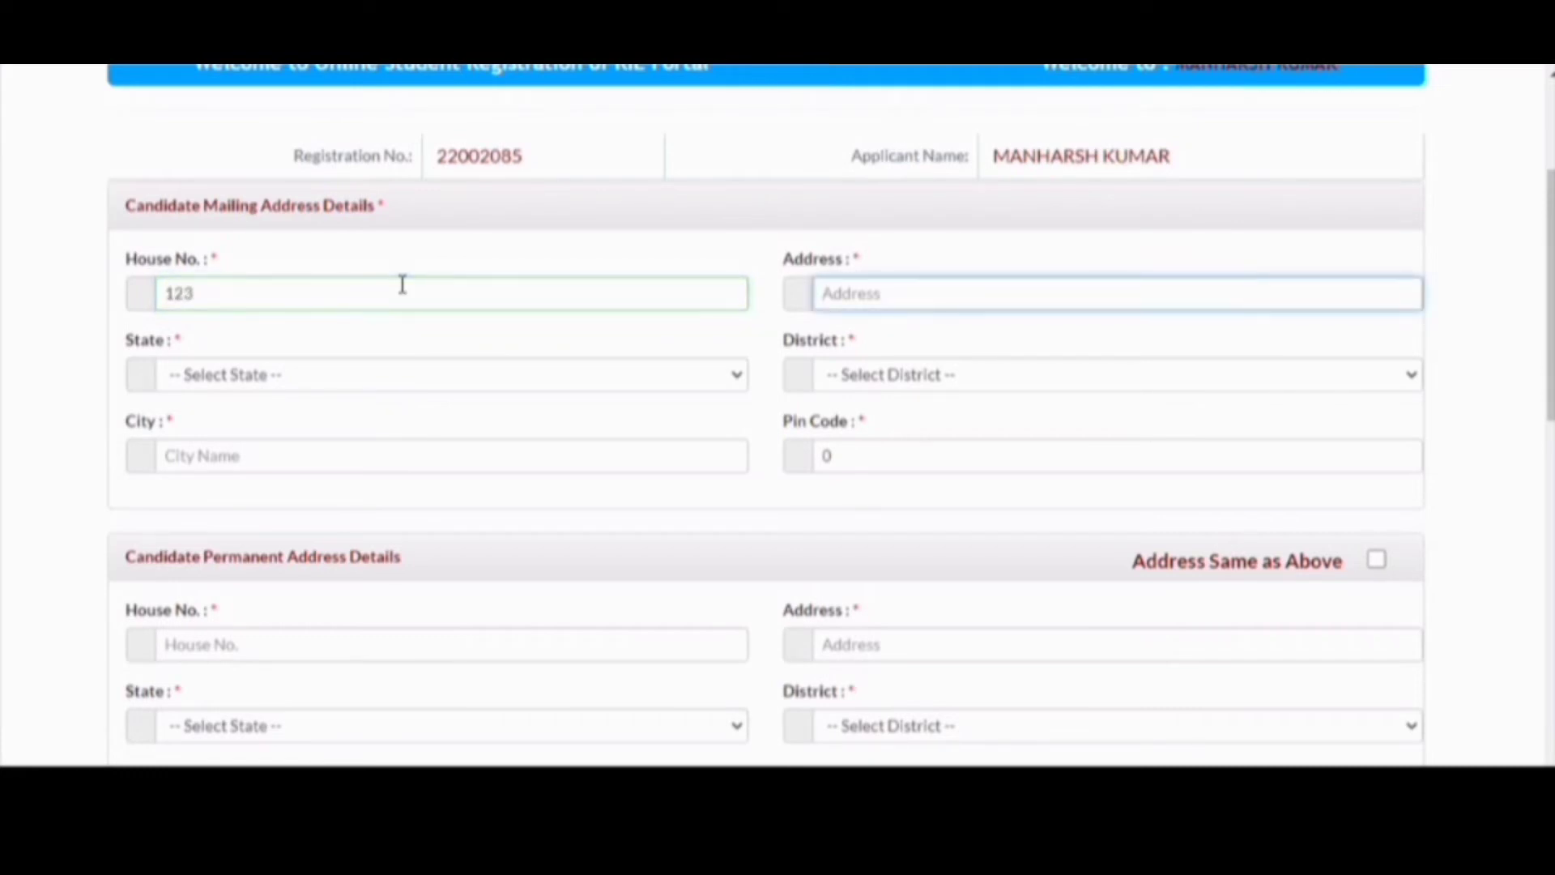
pyautogui.write('VILLAGE')
pyautogui.press('Tab')
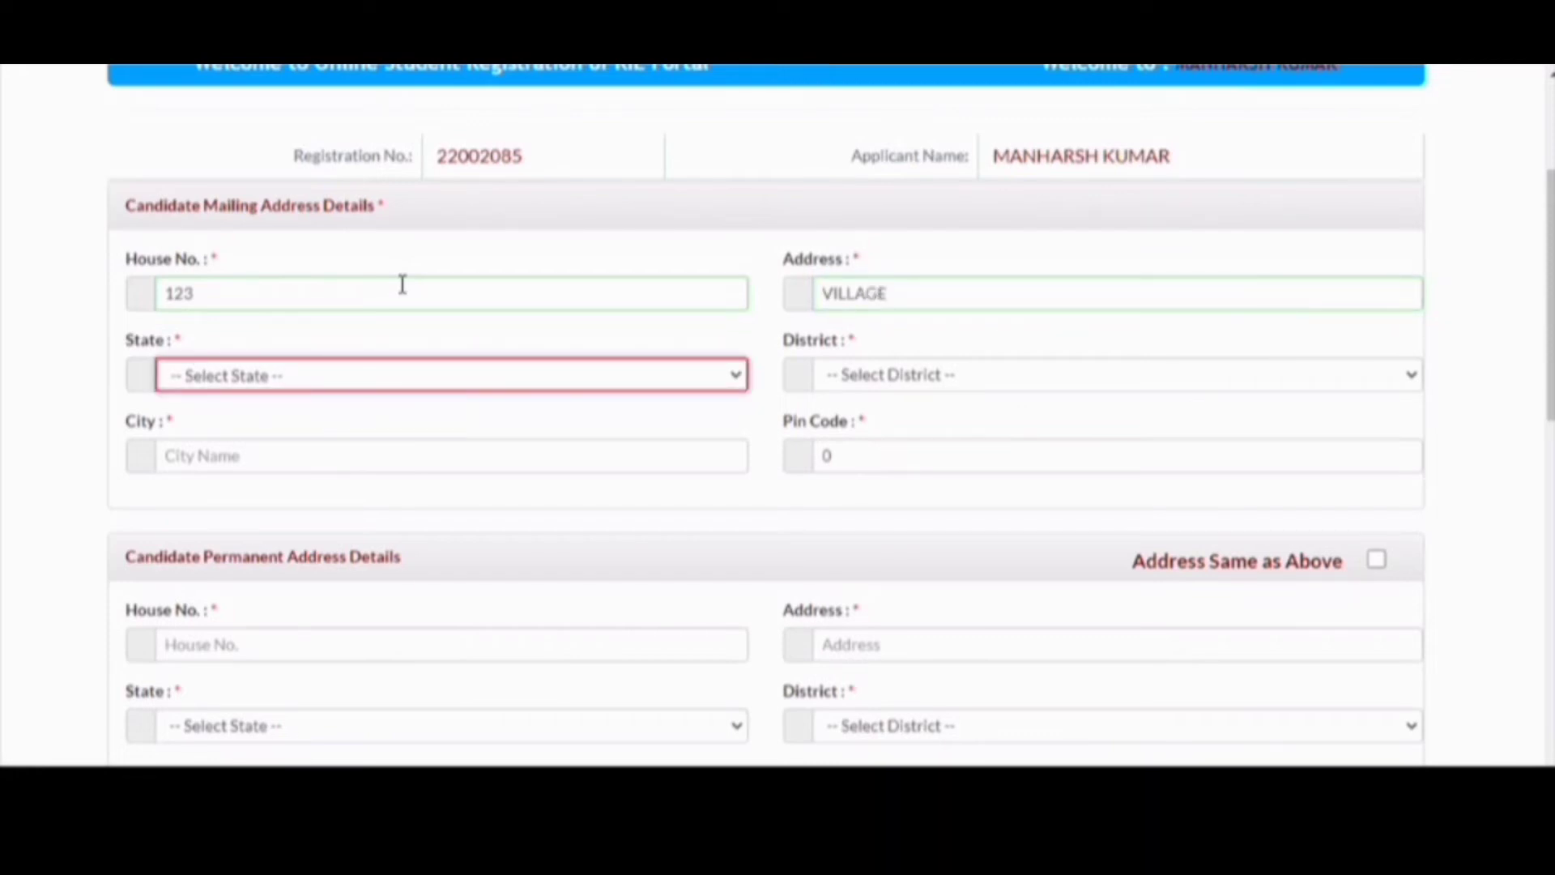
# - Keep the mailing state and choose the mailing district
pyautogui.press('h')
pyautogui.press('Tab')
pyautogui.press('h')
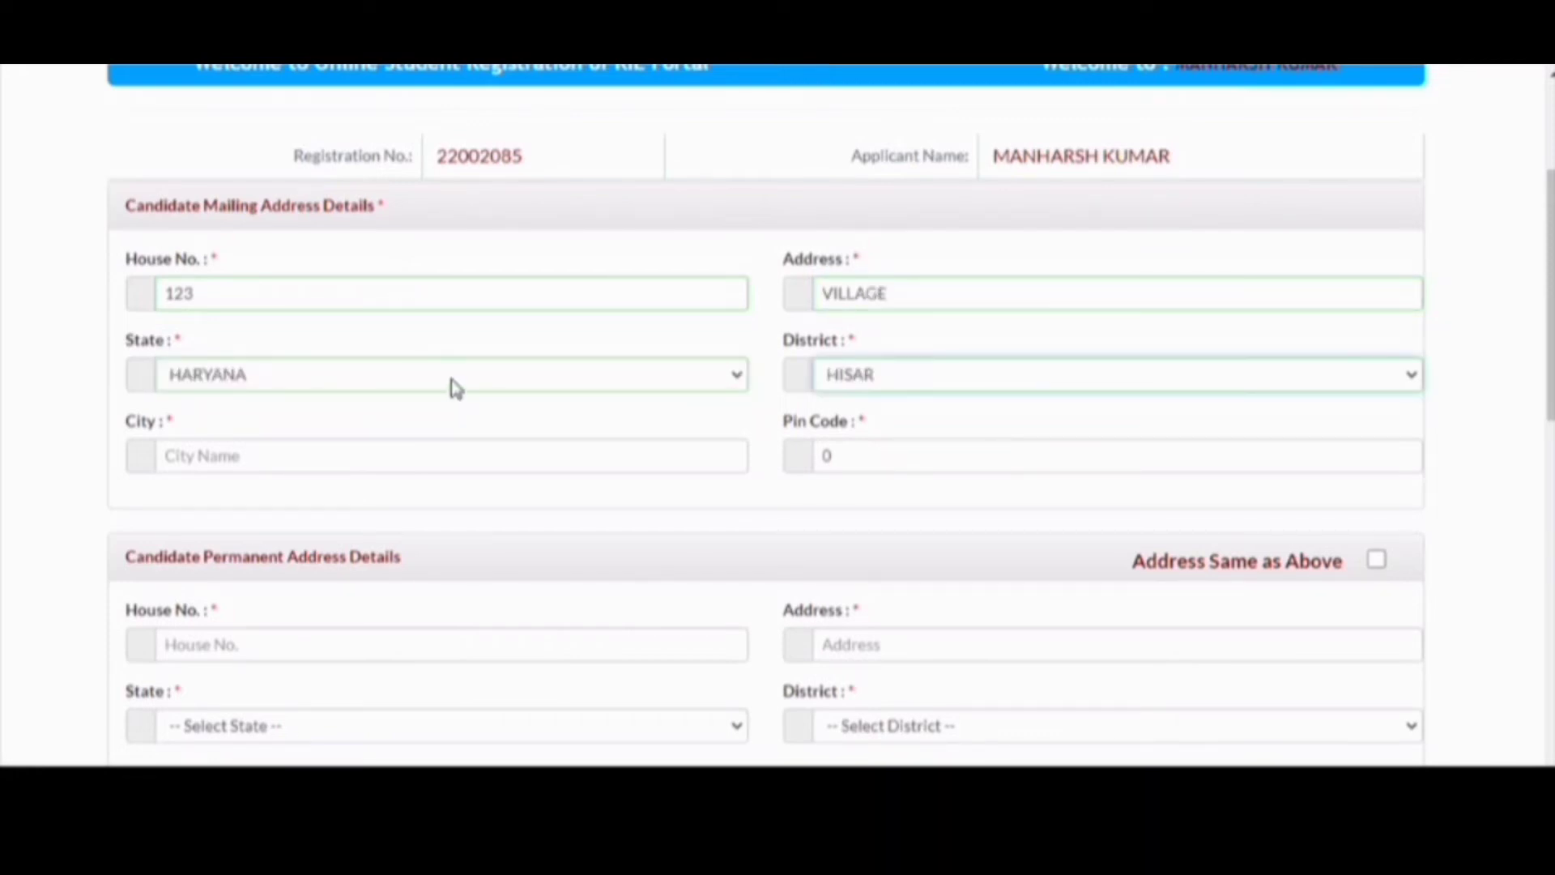
pyautogui.click(451, 379)
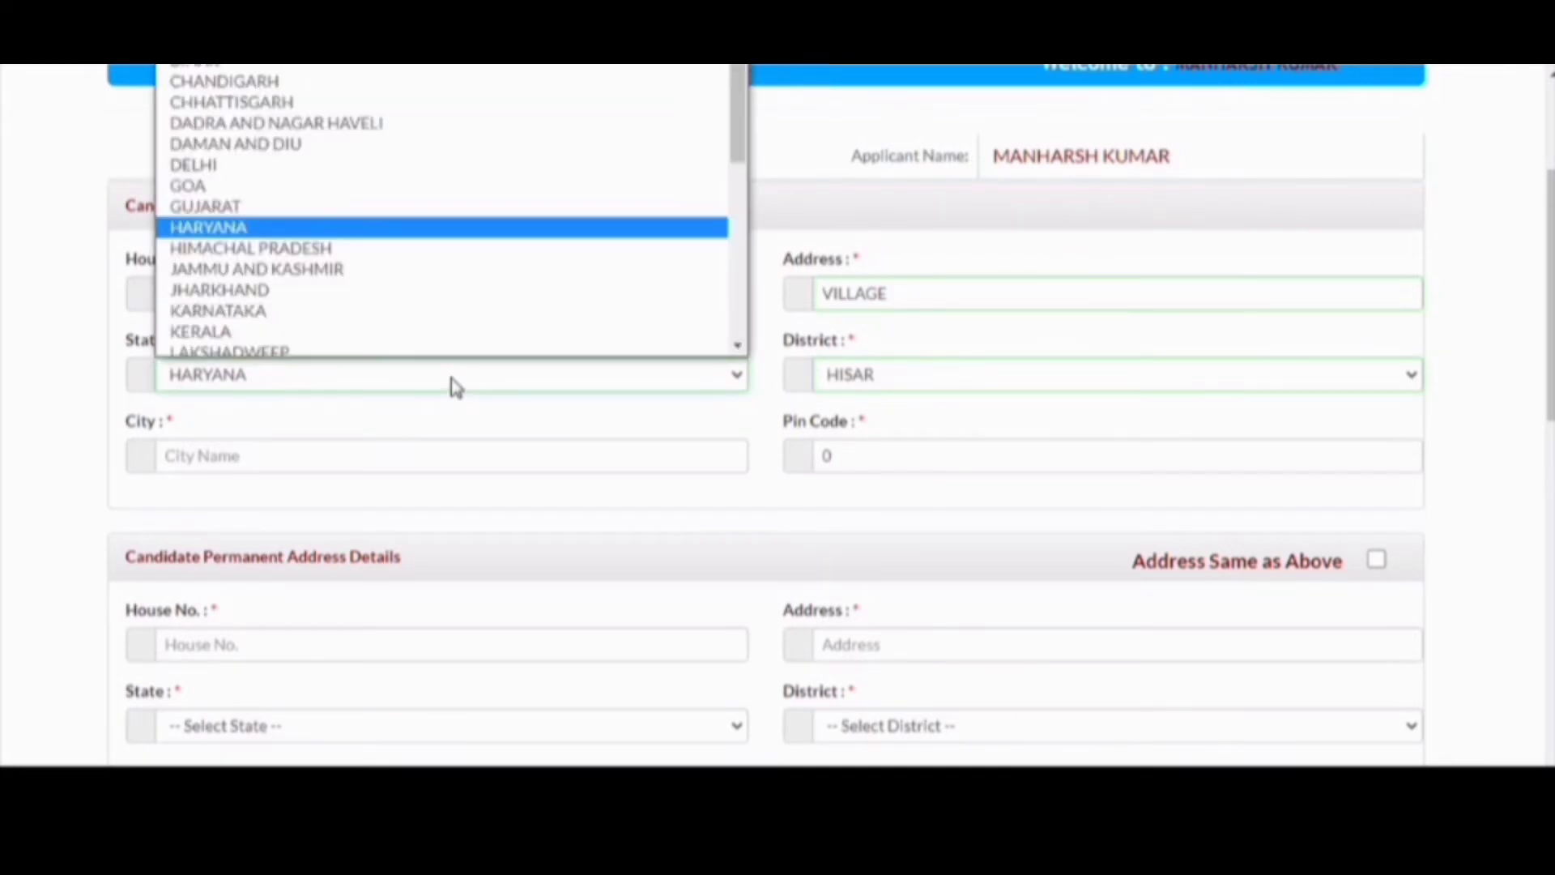
pyautogui.click(451, 379)
pyautogui.click(879, 377)
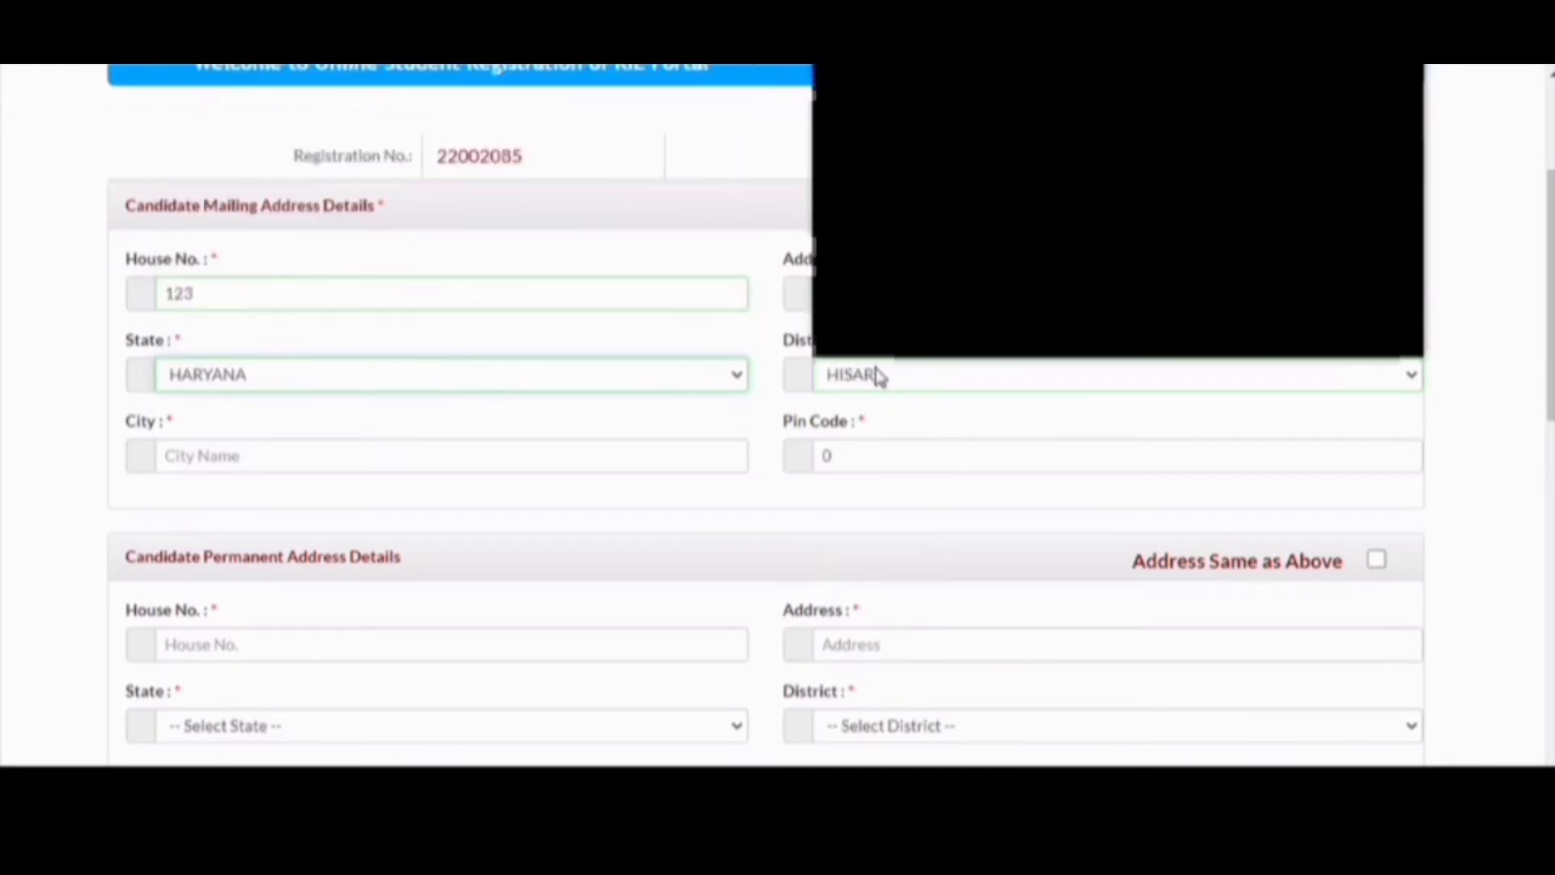
pyautogui.press('Down')
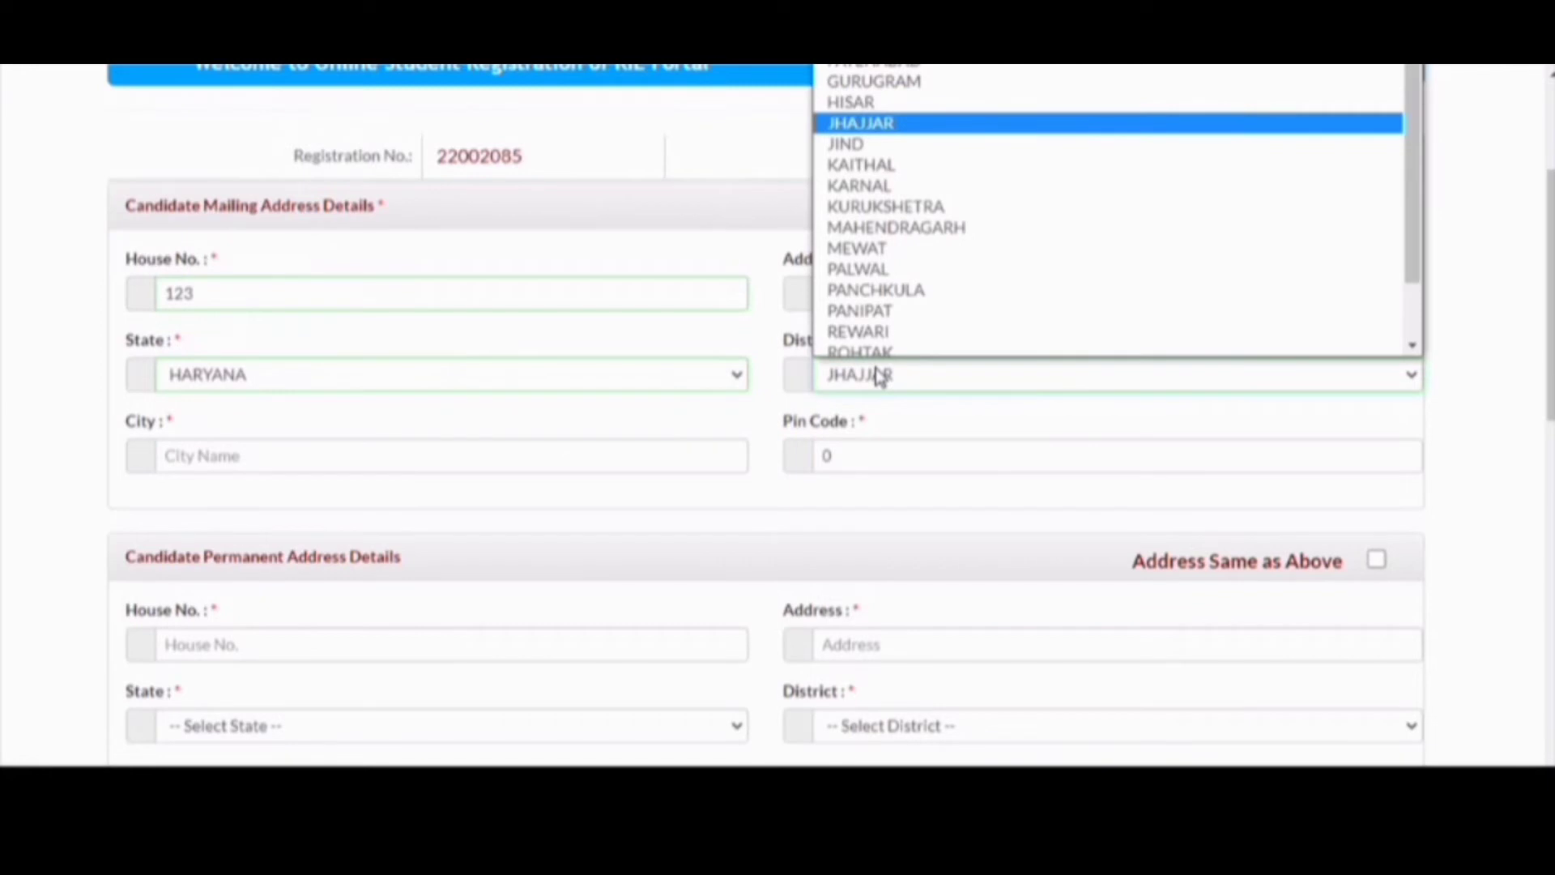
pyautogui.click(880, 375)
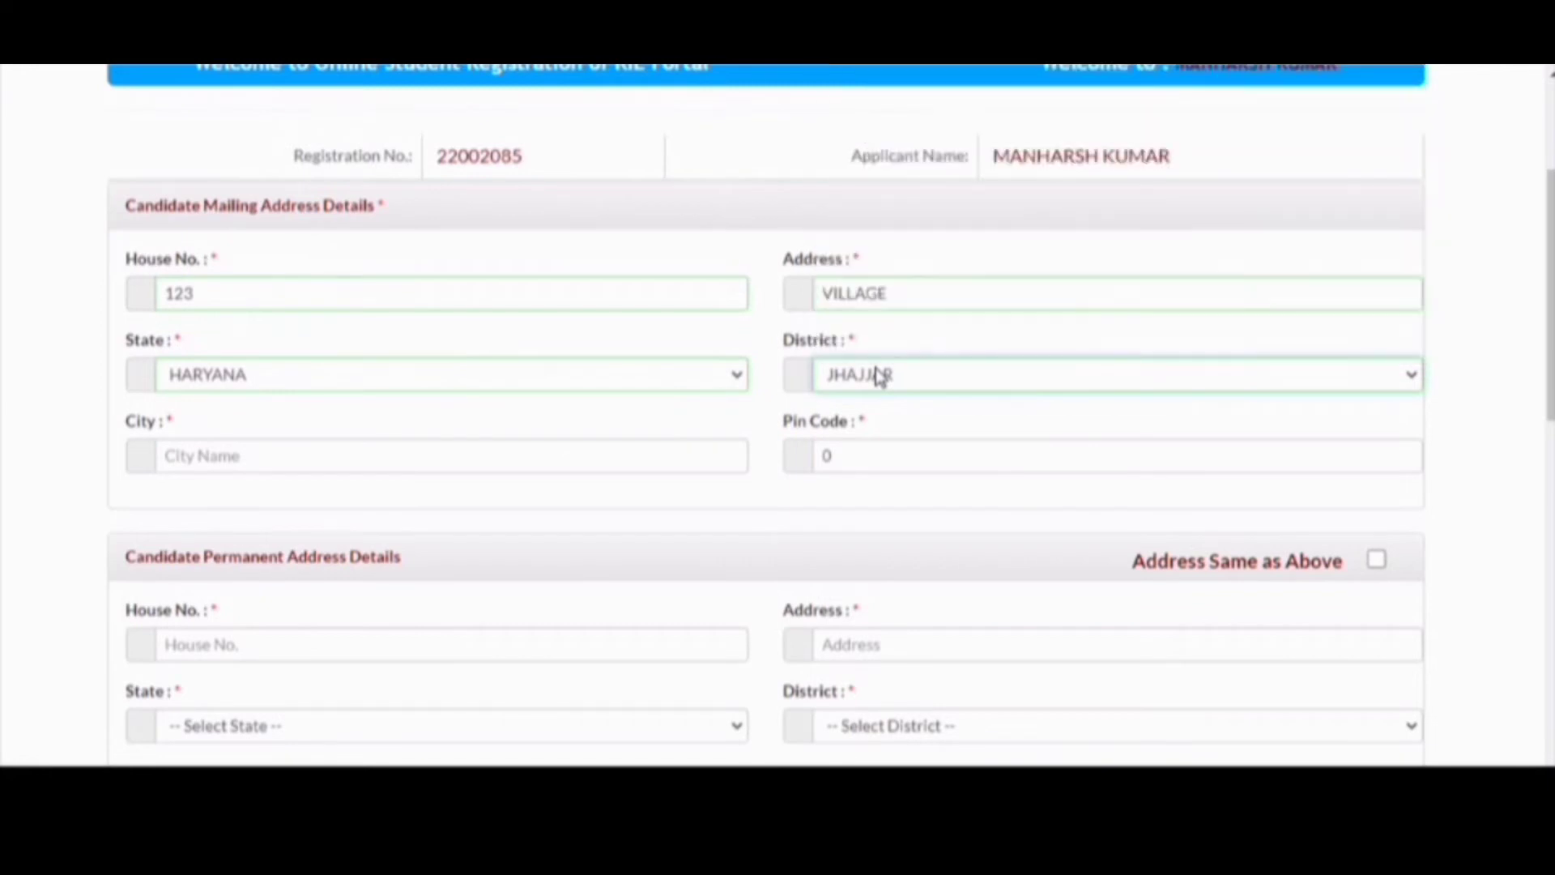
# - Enter the mailing city, removing a stray letter, and the pin code
pyautogui.click(420, 463)
pyautogui.write('JHAJJARW')
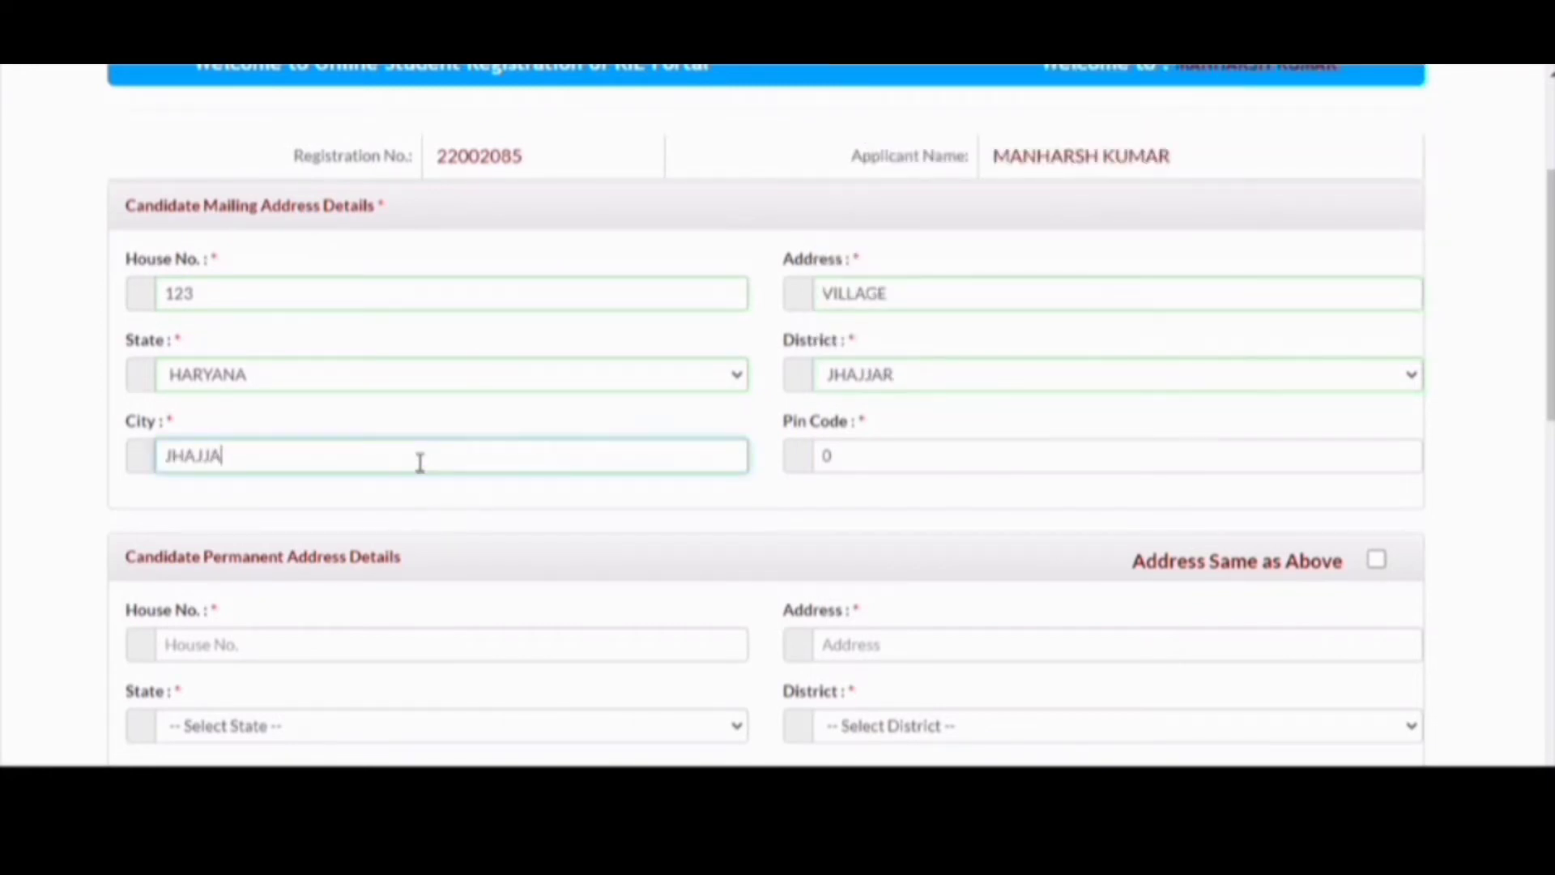
pyautogui.press('Tab')
pyautogui.click(421, 463)
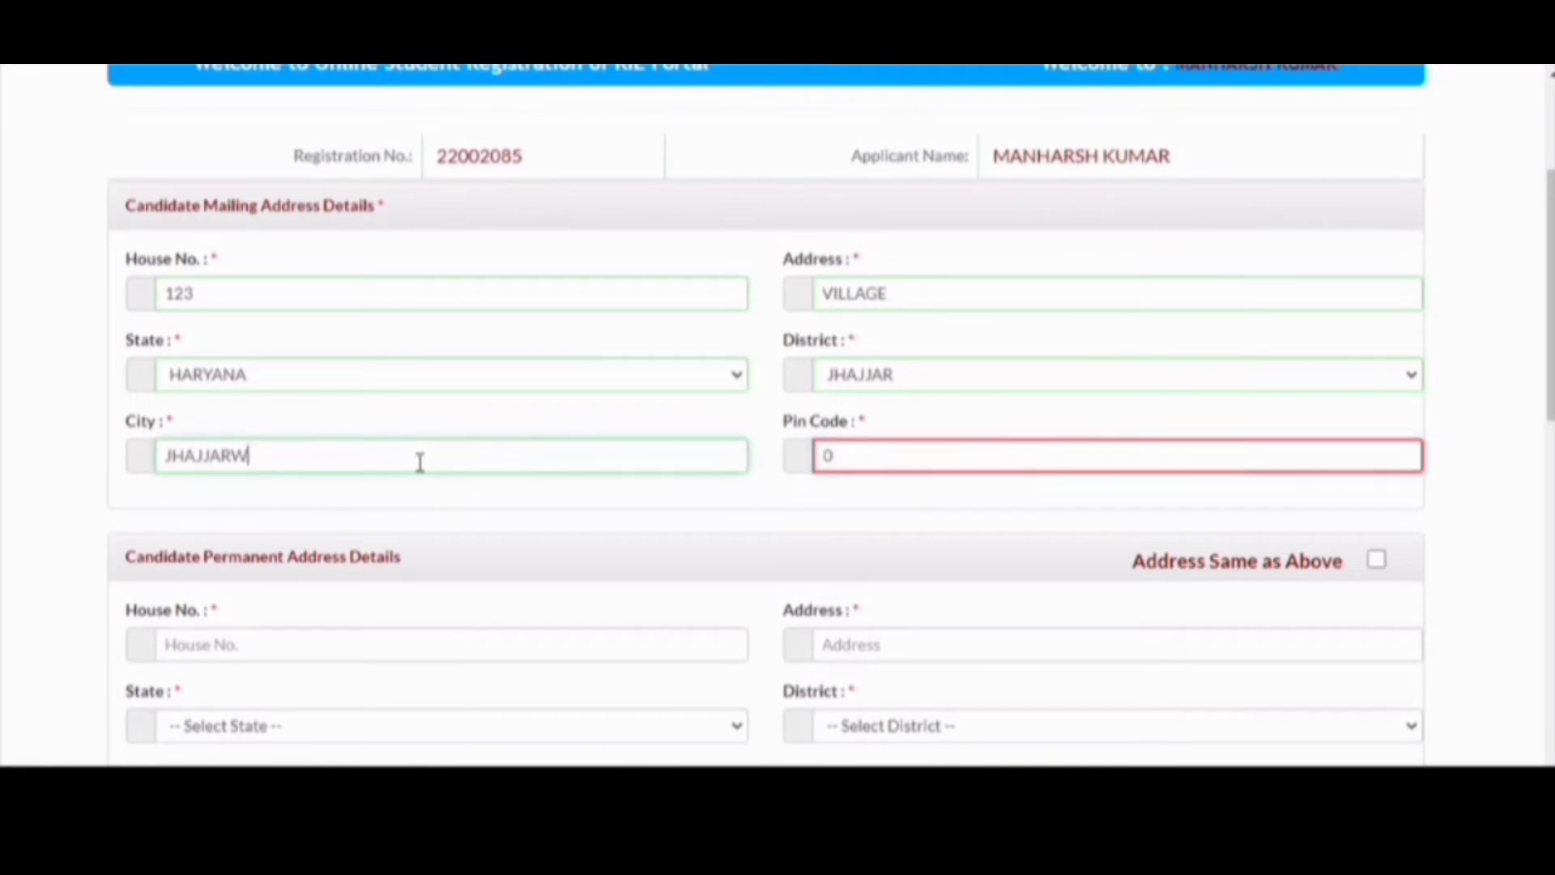
pyautogui.press('BackSpace')
pyautogui.press('Tab')
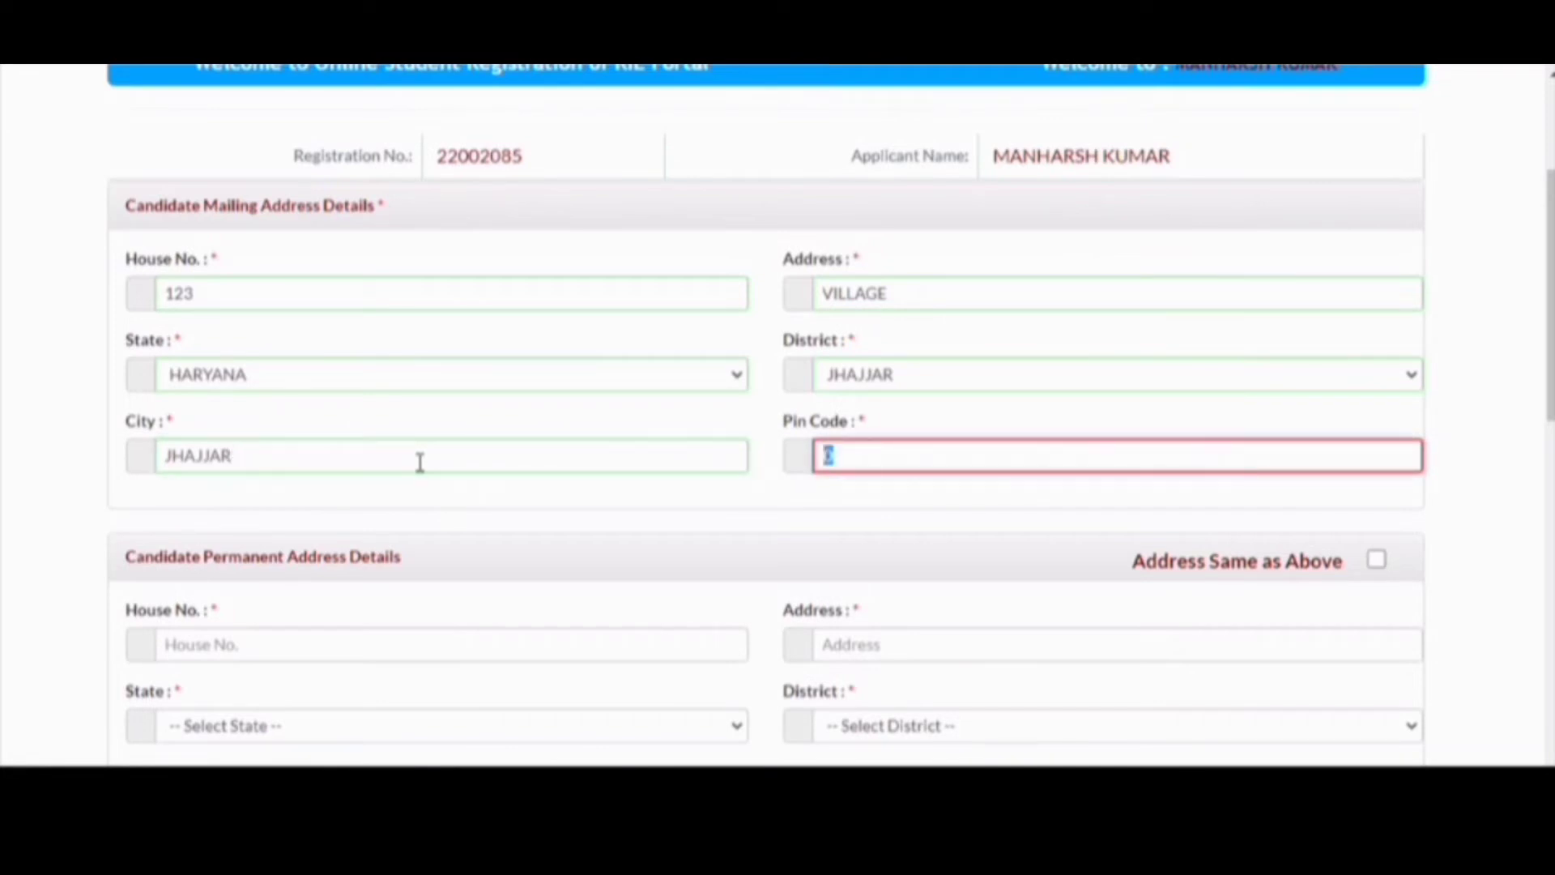
pyautogui.write('124108')
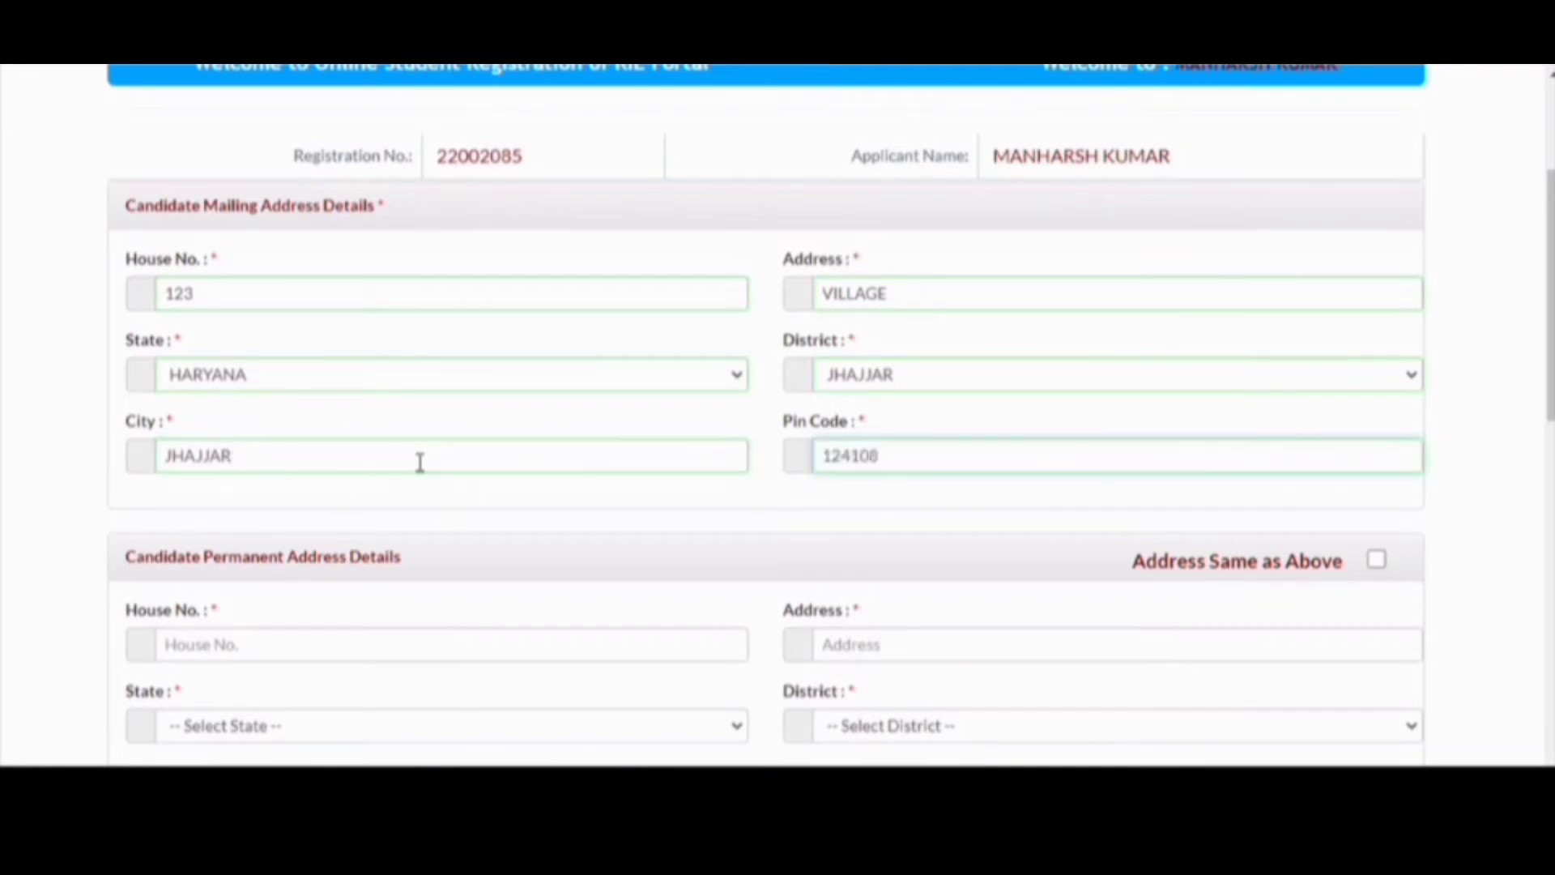
pyautogui.scroll(-3, 366, 519)
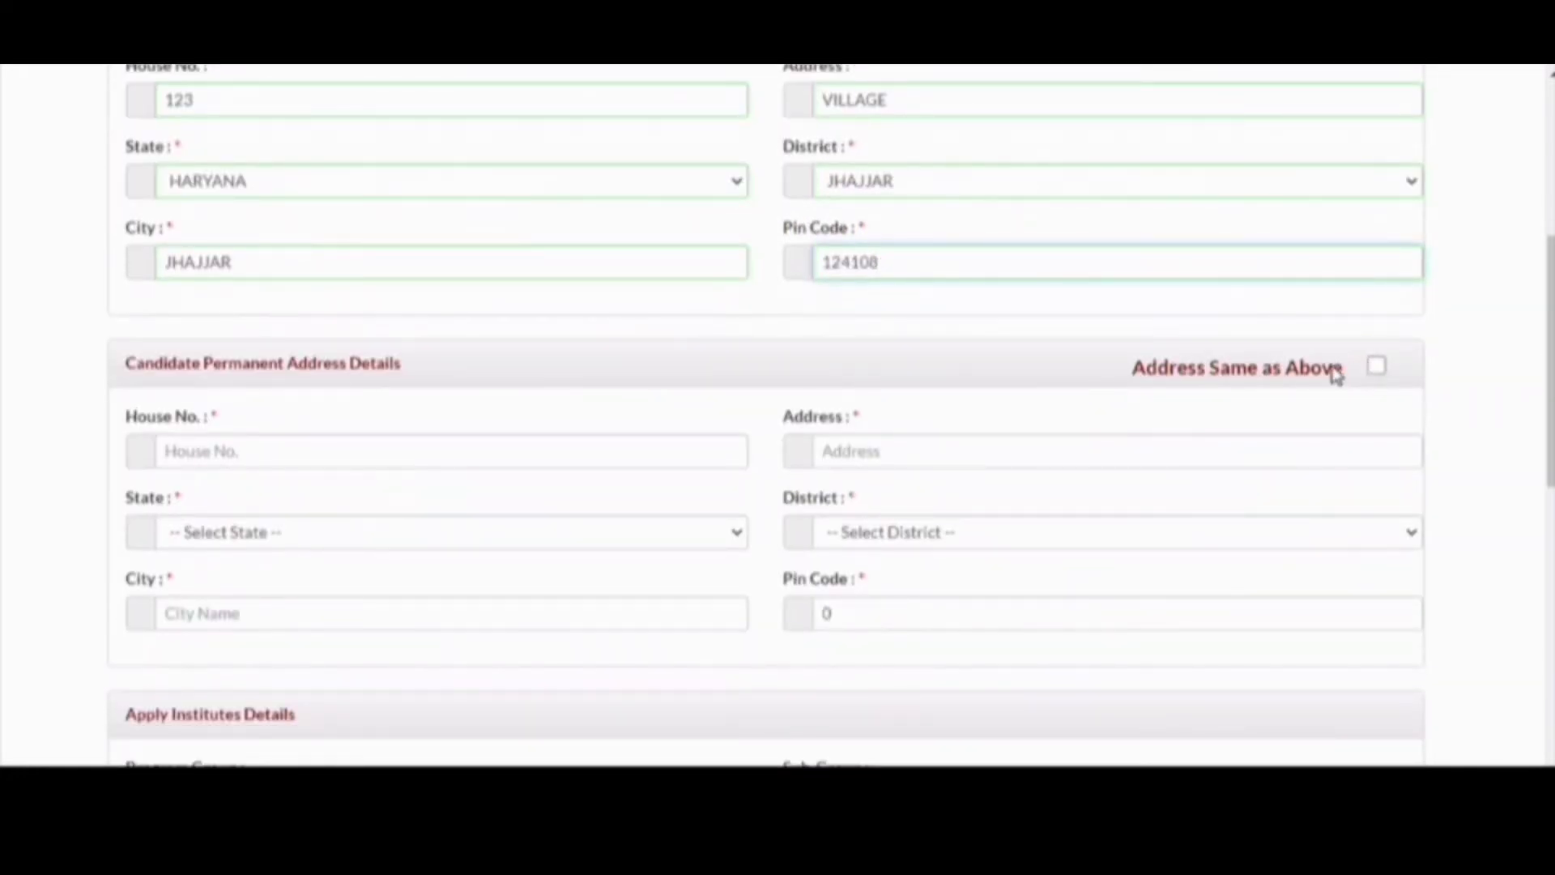
# - Tick 'Address Same as Above' so the permanent address copies the mailing address
pyautogui.click(1377, 367)
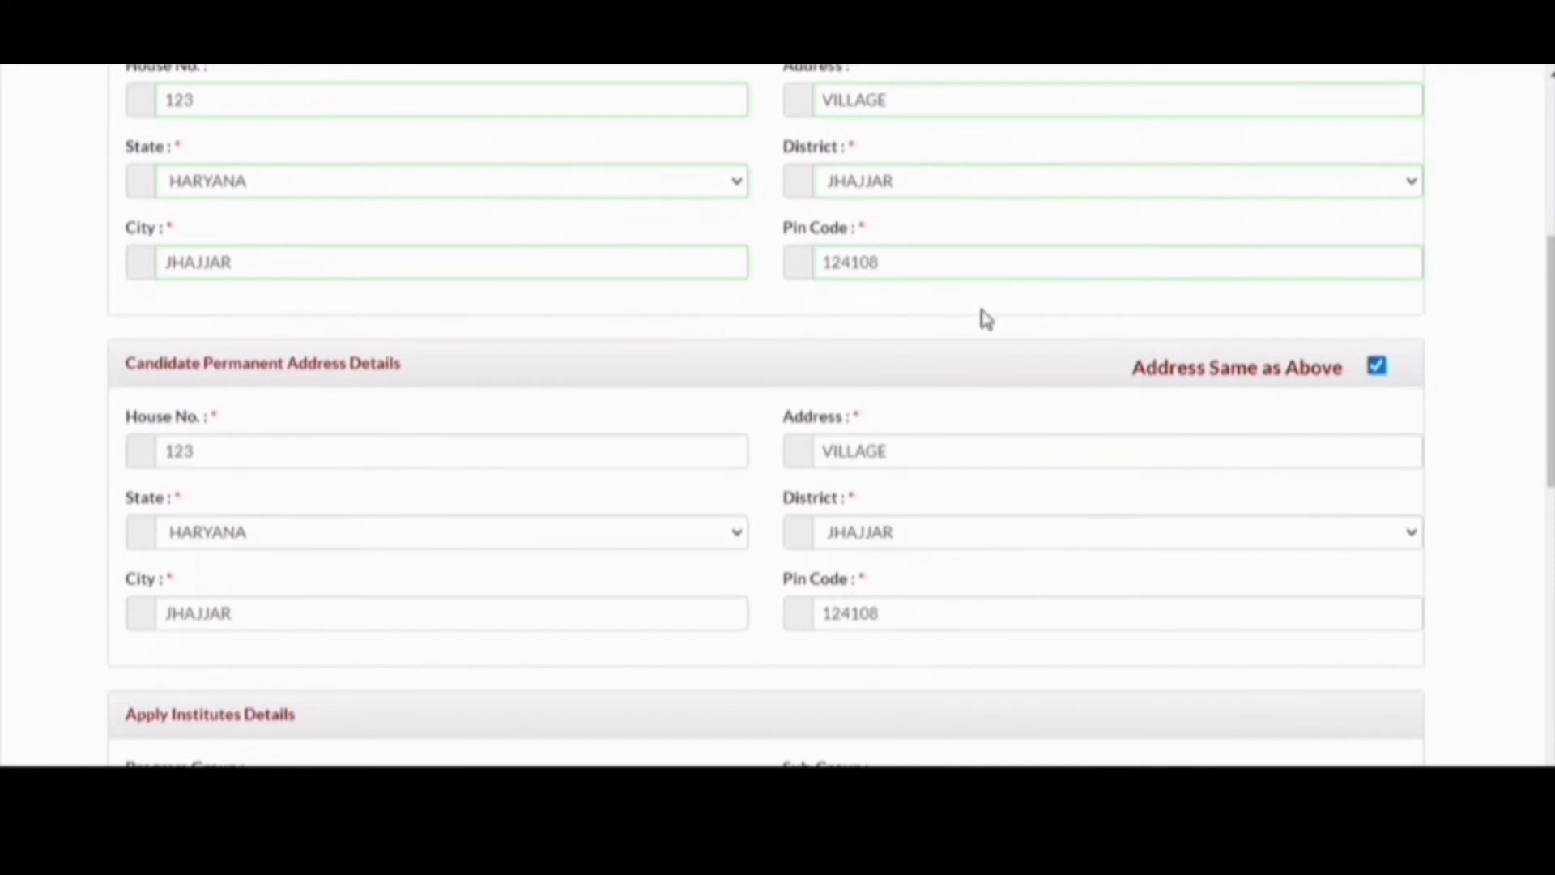
pyautogui.scroll(-1, 769, 268)
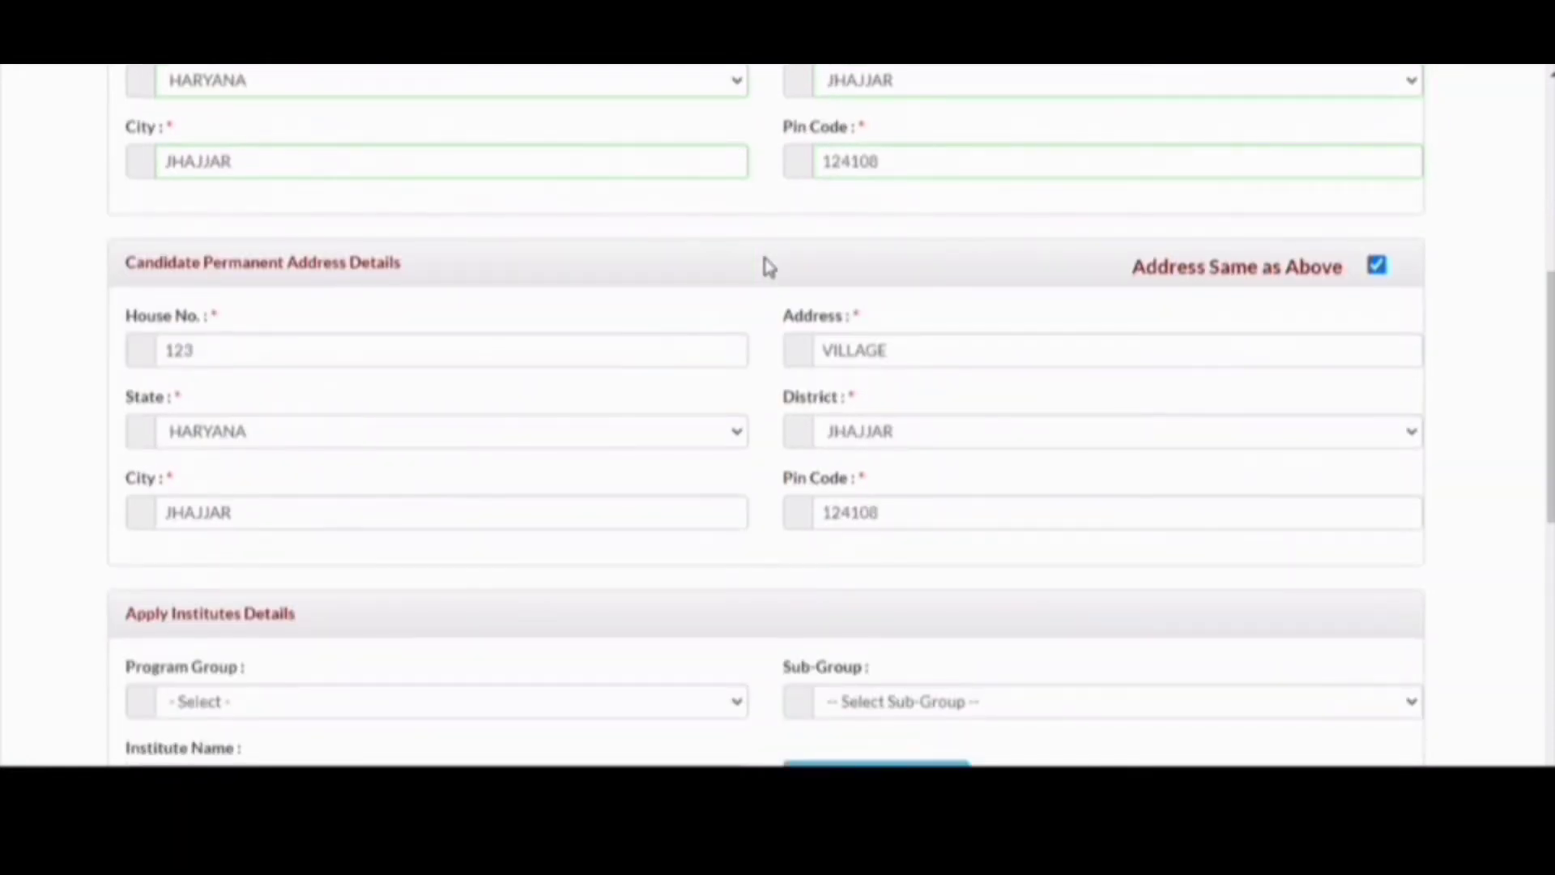
pyautogui.scroll(-2, 579, 401)
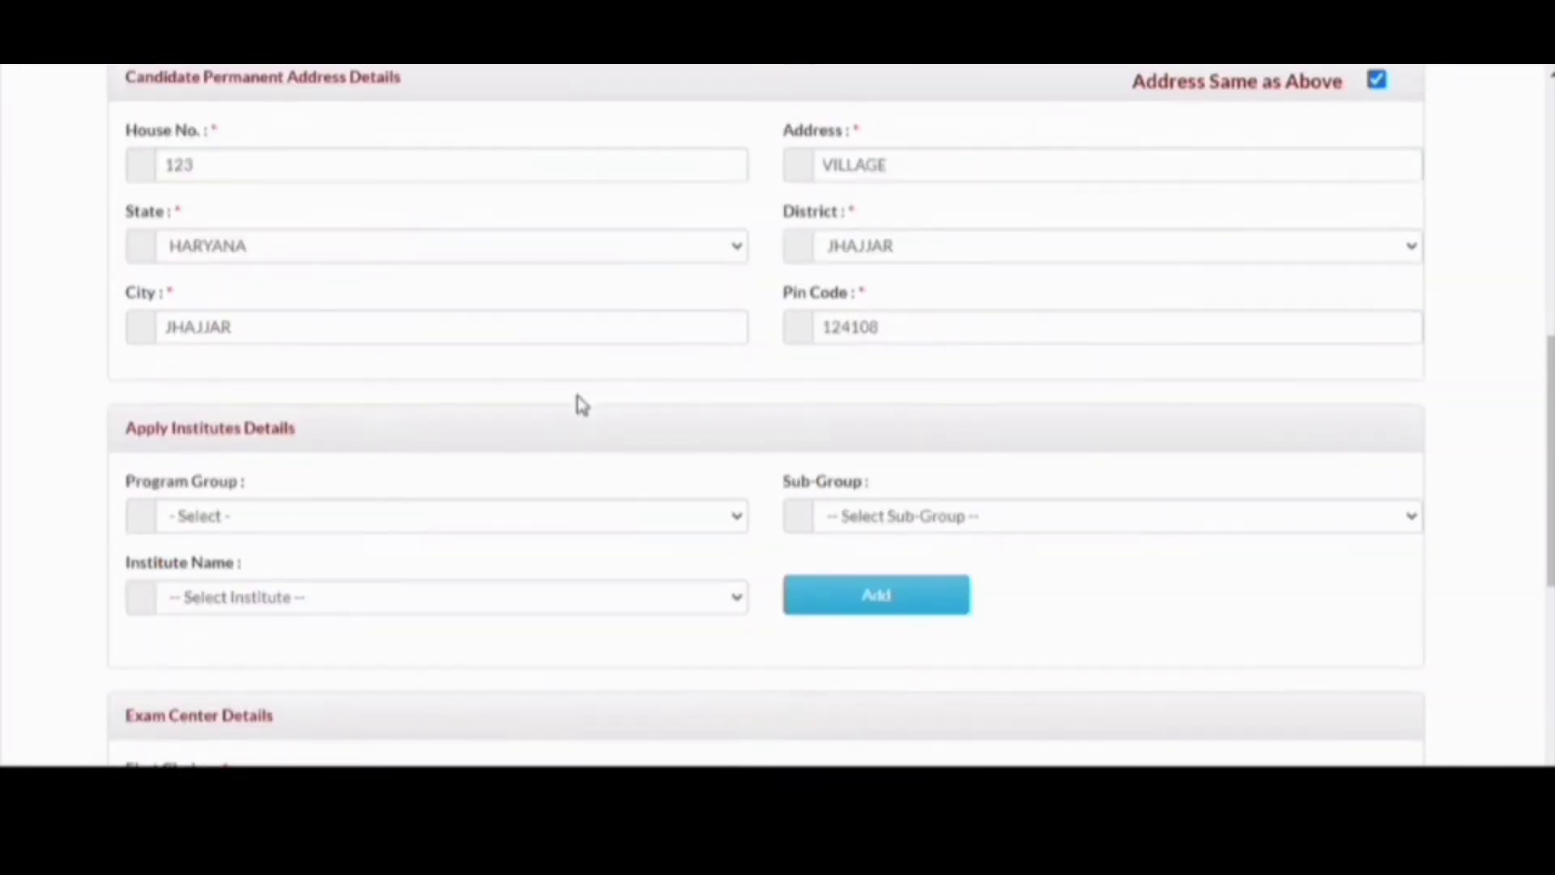
pyautogui.scroll(-2, 490, 525)
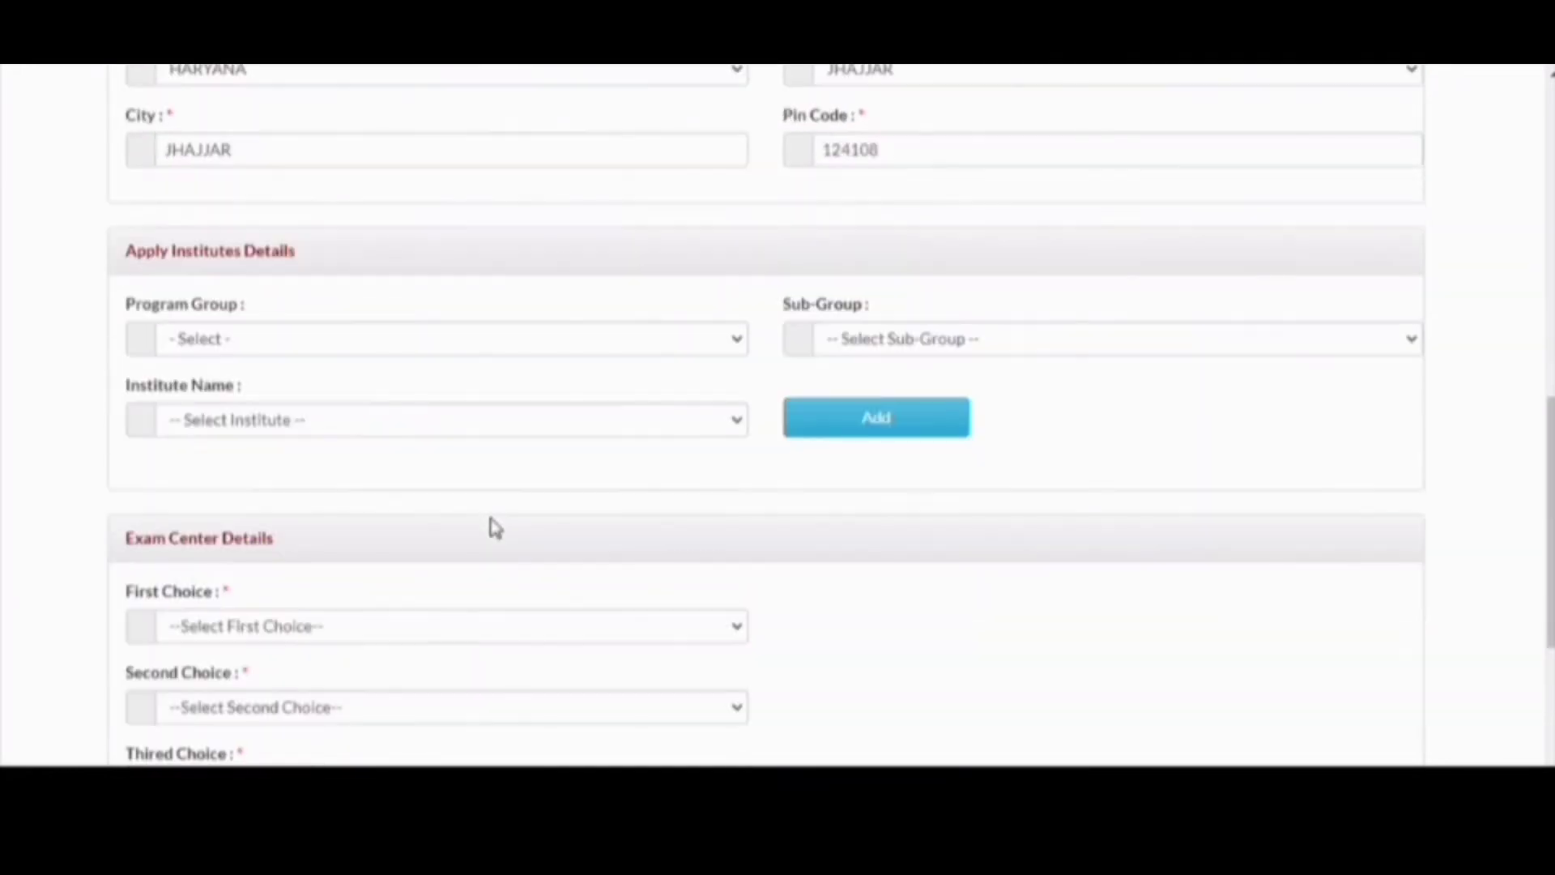
# - Add B.Sc. B.Ed. Course, Physical Science at RIE Ajmer, declining the browser's save-address prompt
pyautogui.click(474, 352)
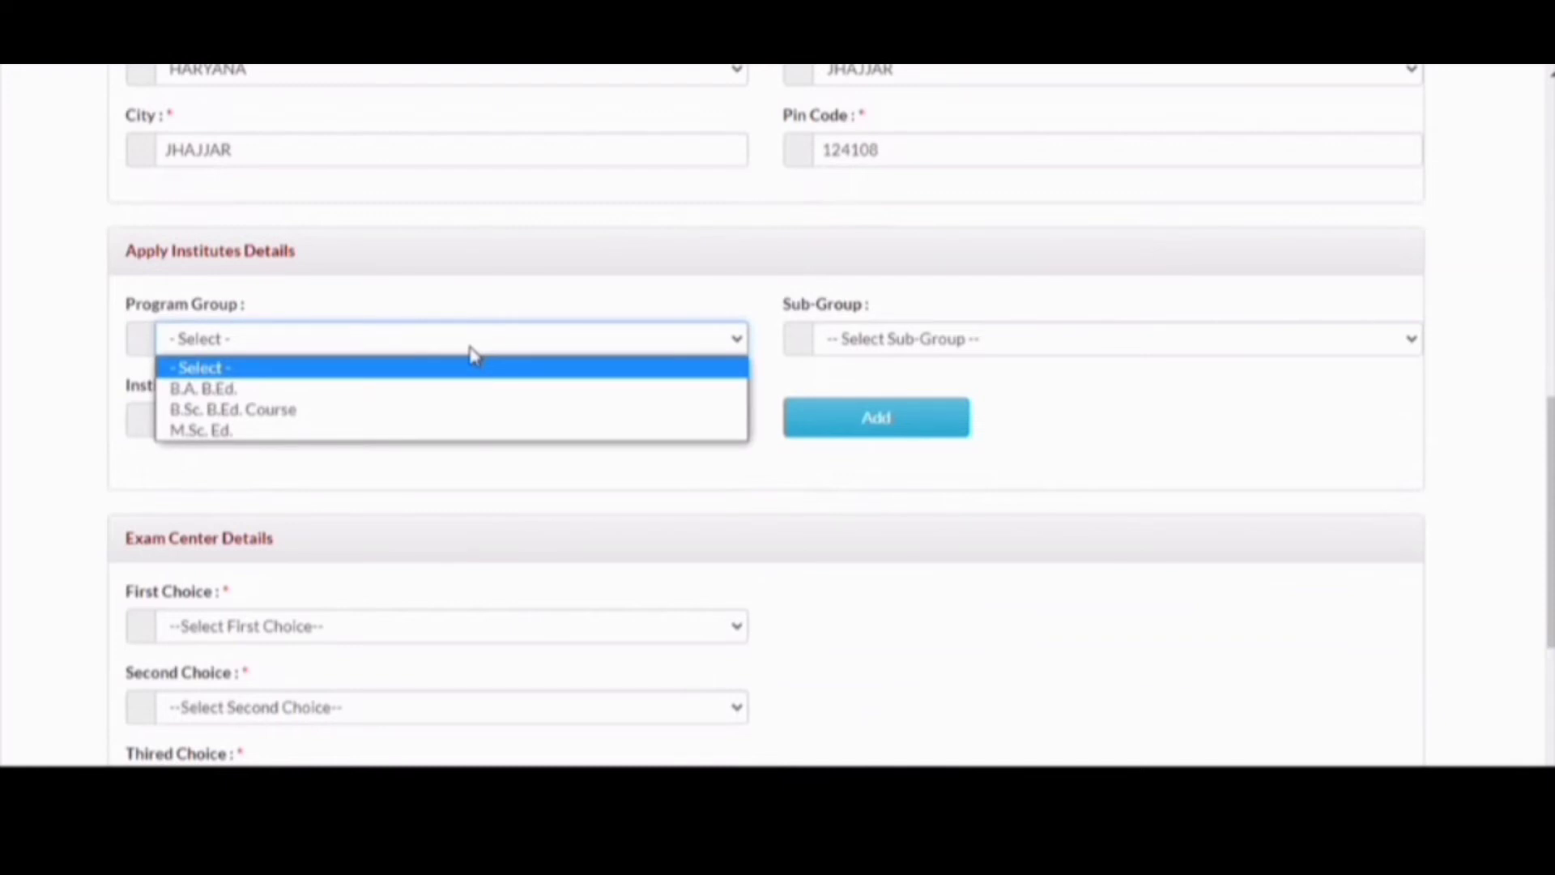
pyautogui.click(463, 411)
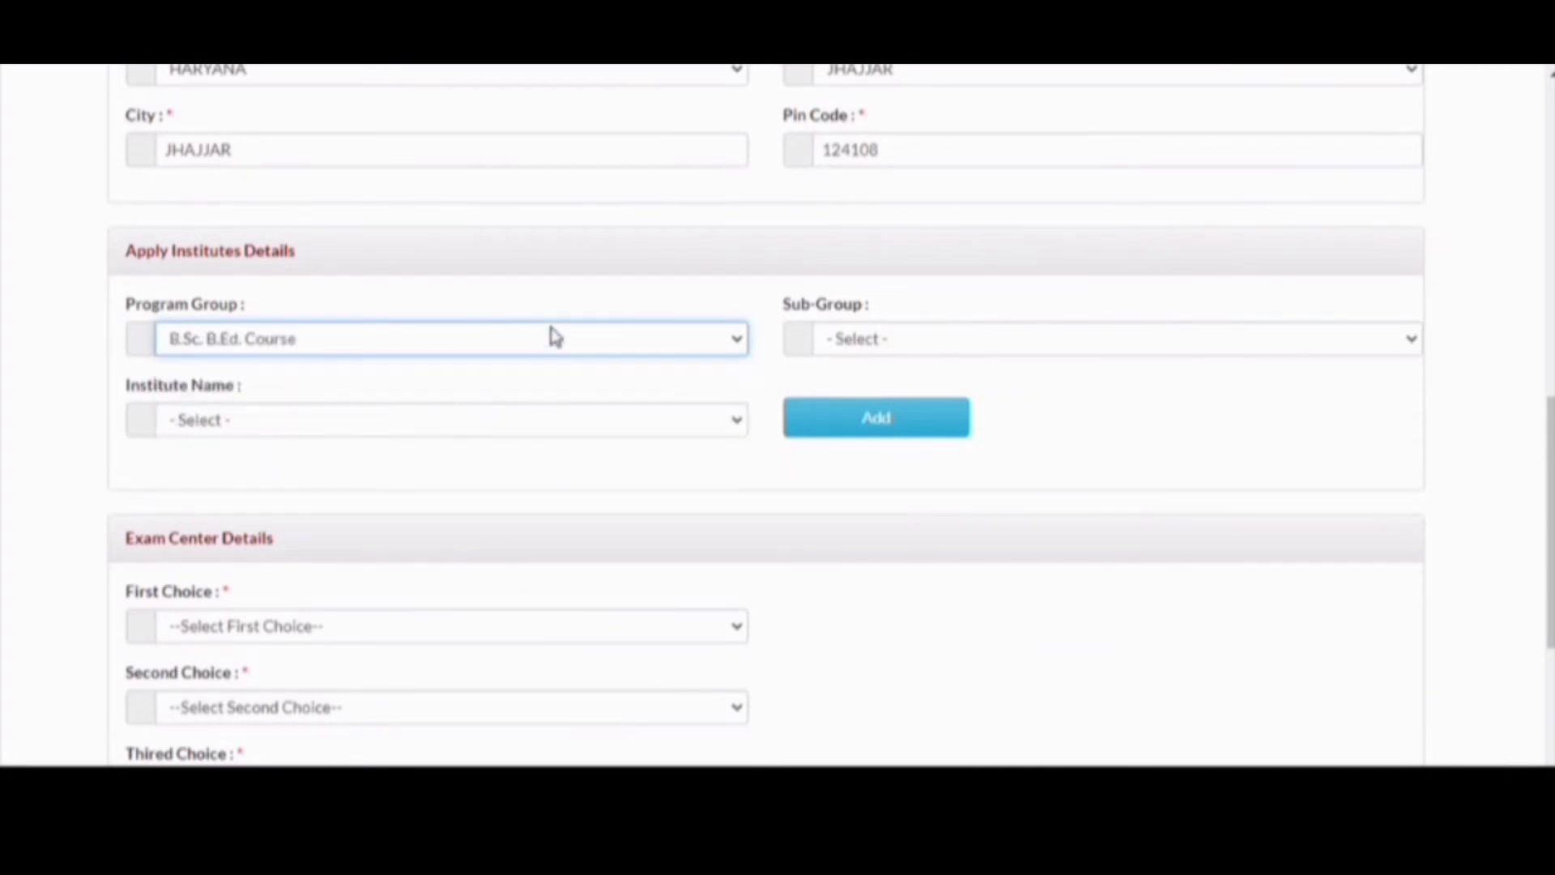
pyautogui.click(859, 345)
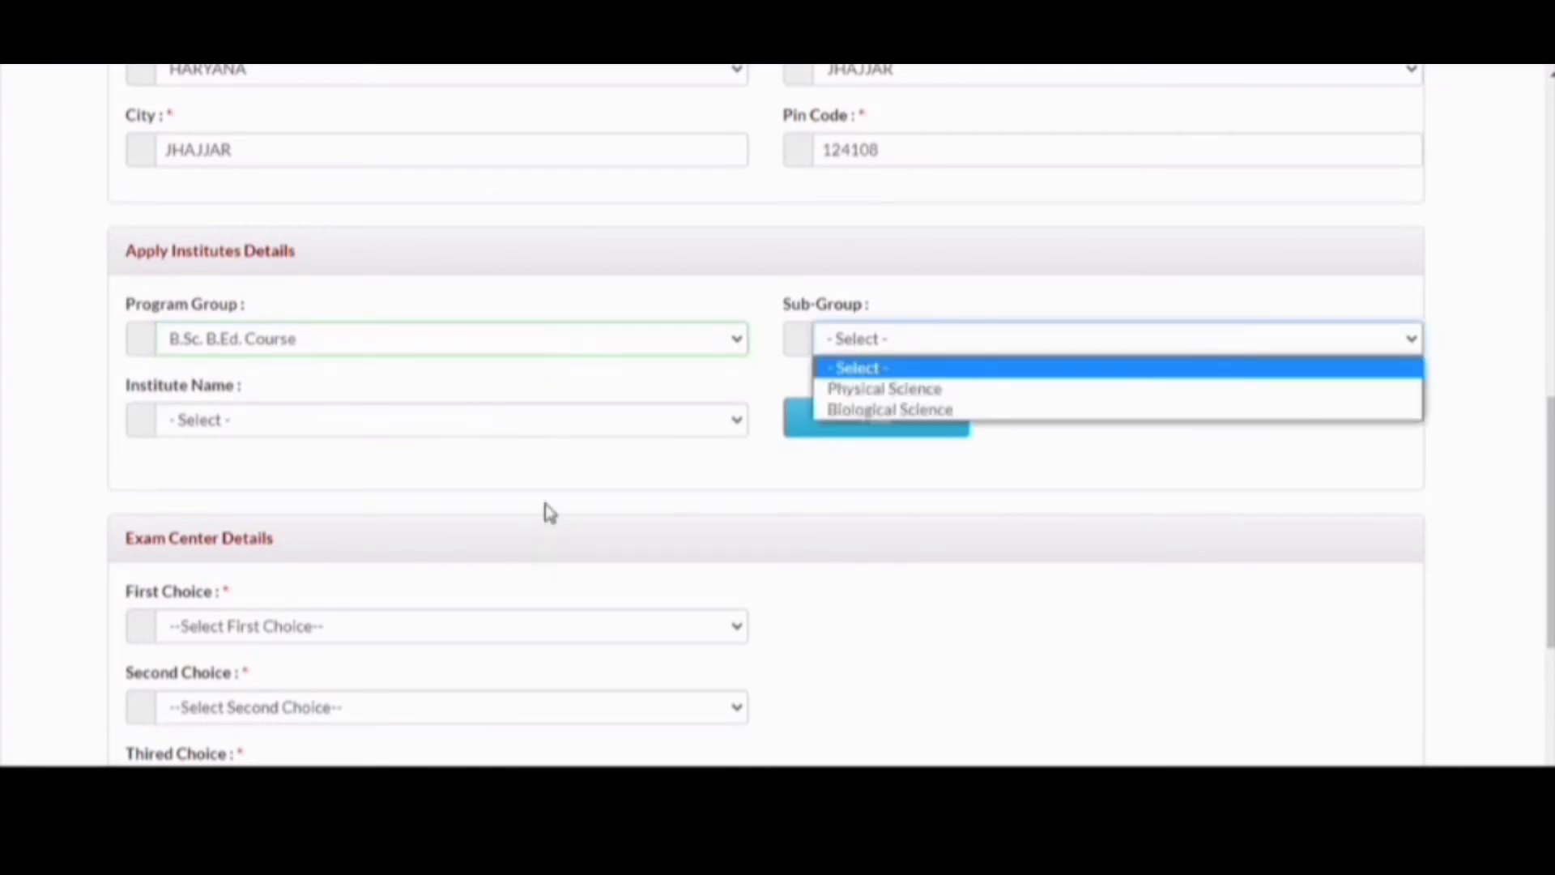
pyautogui.click(897, 390)
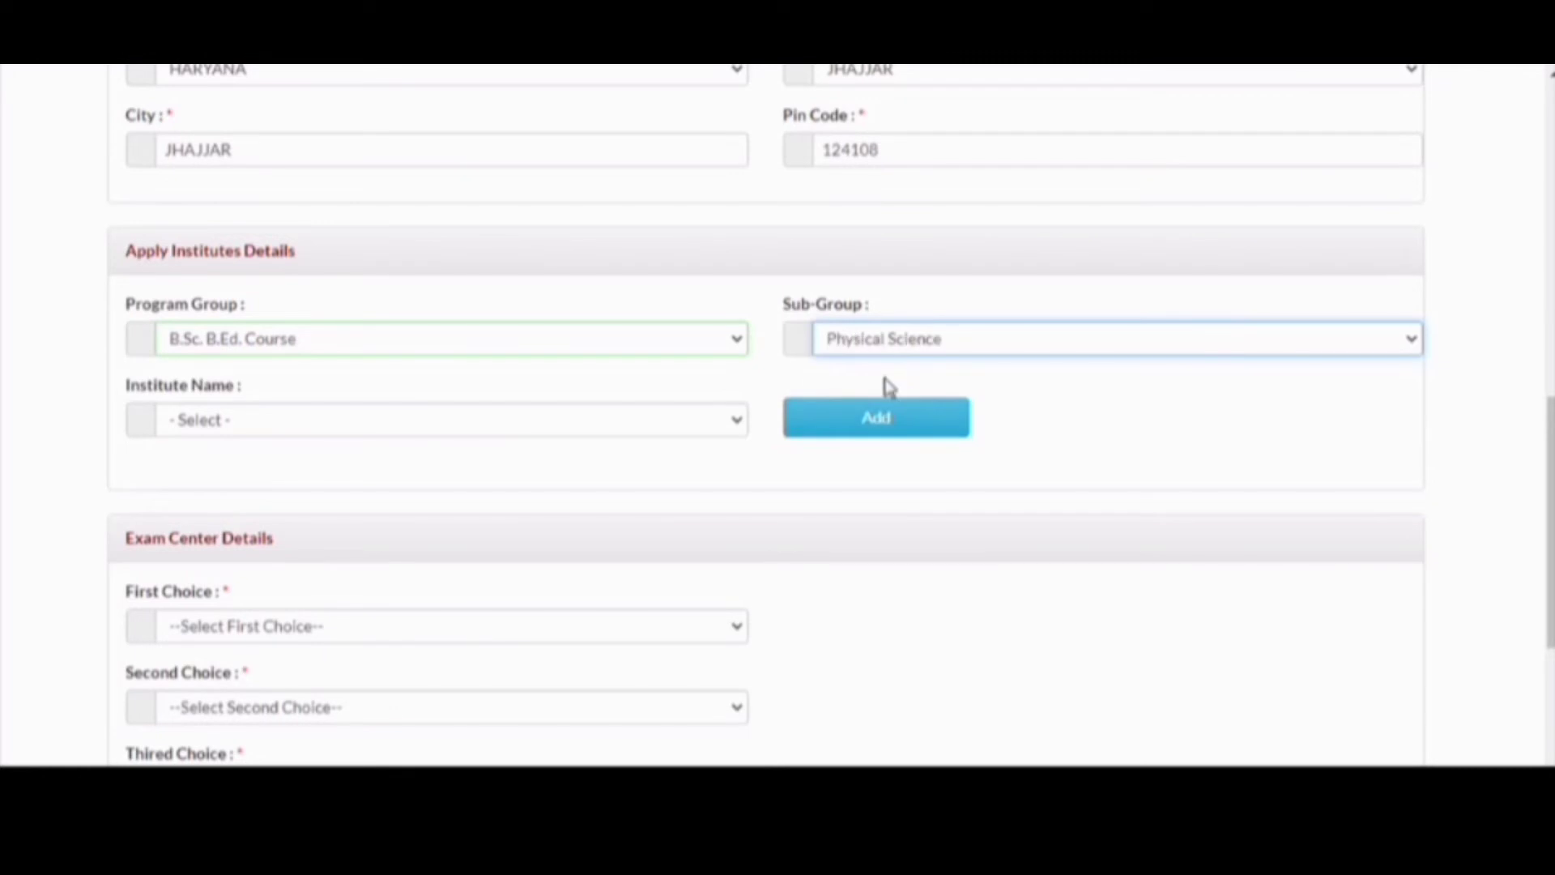
pyautogui.click(678, 427)
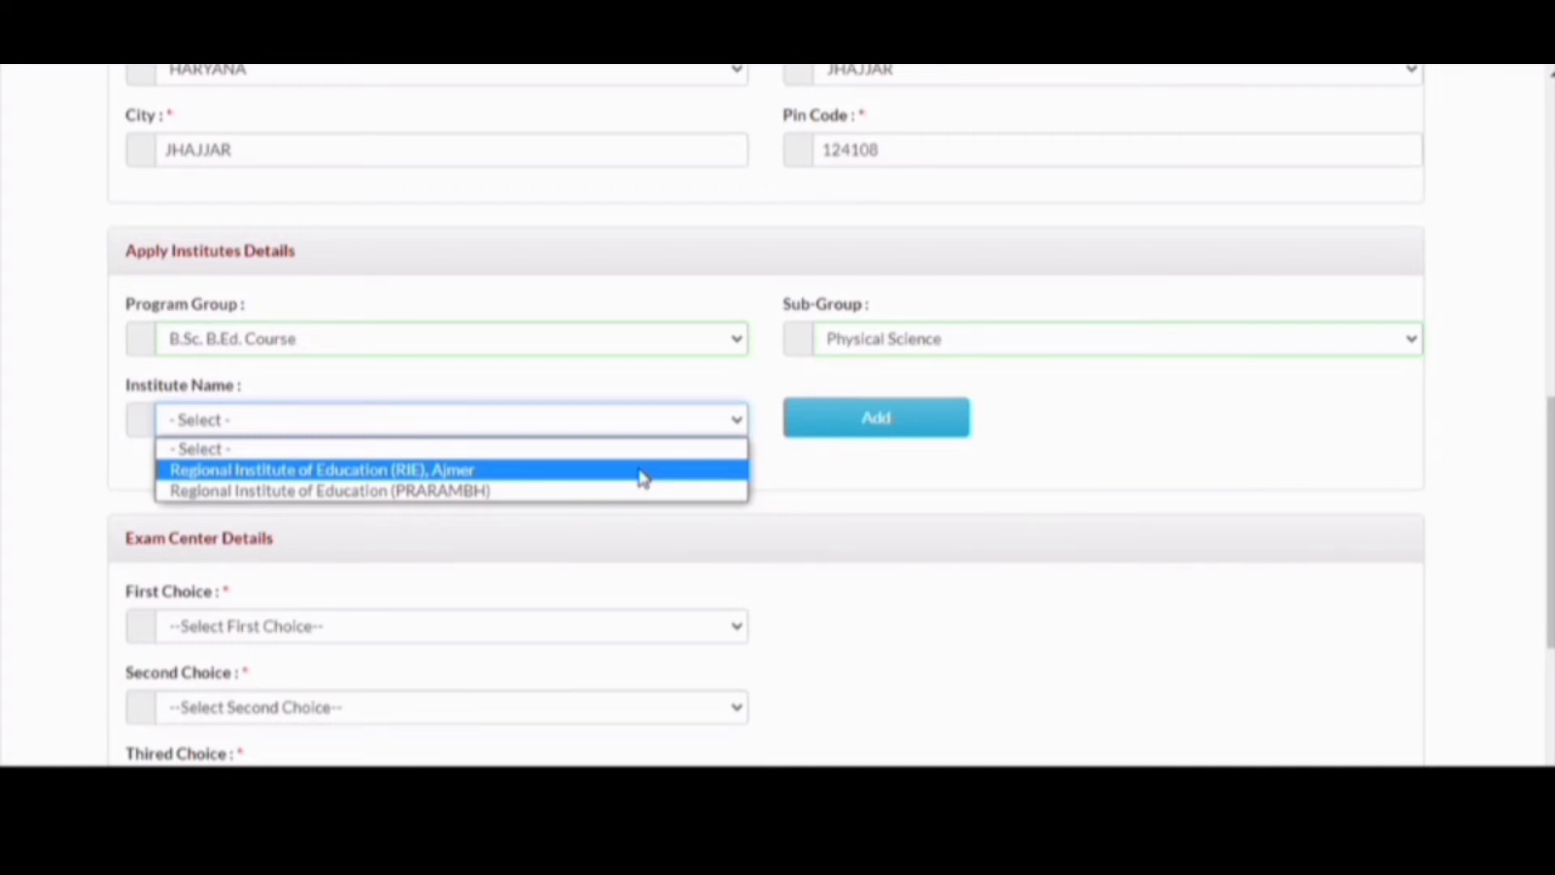
pyautogui.click(640, 476)
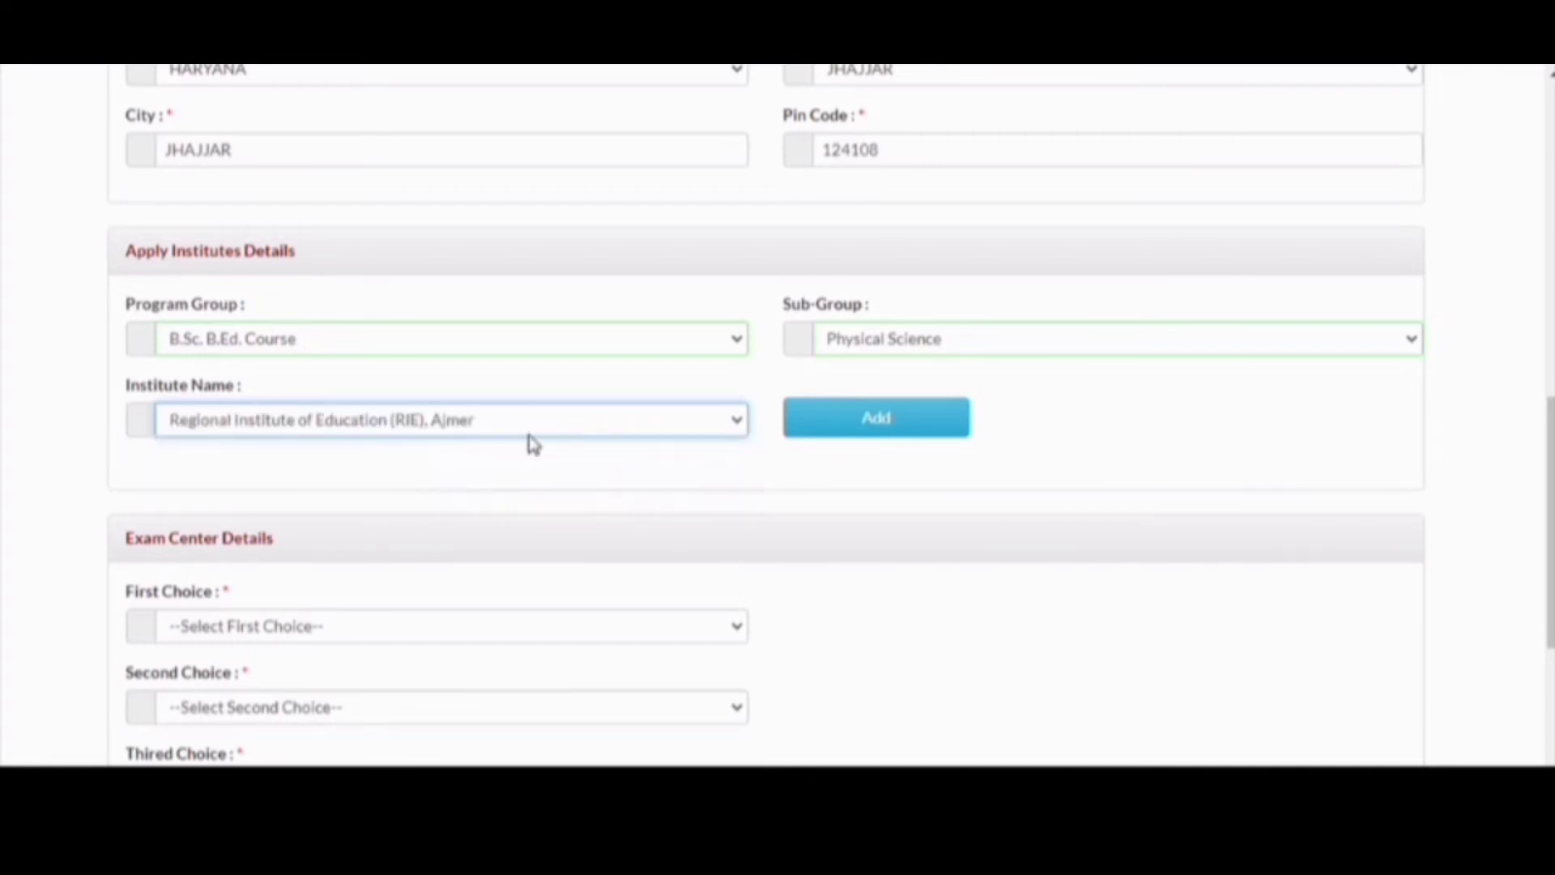
pyautogui.click(872, 430)
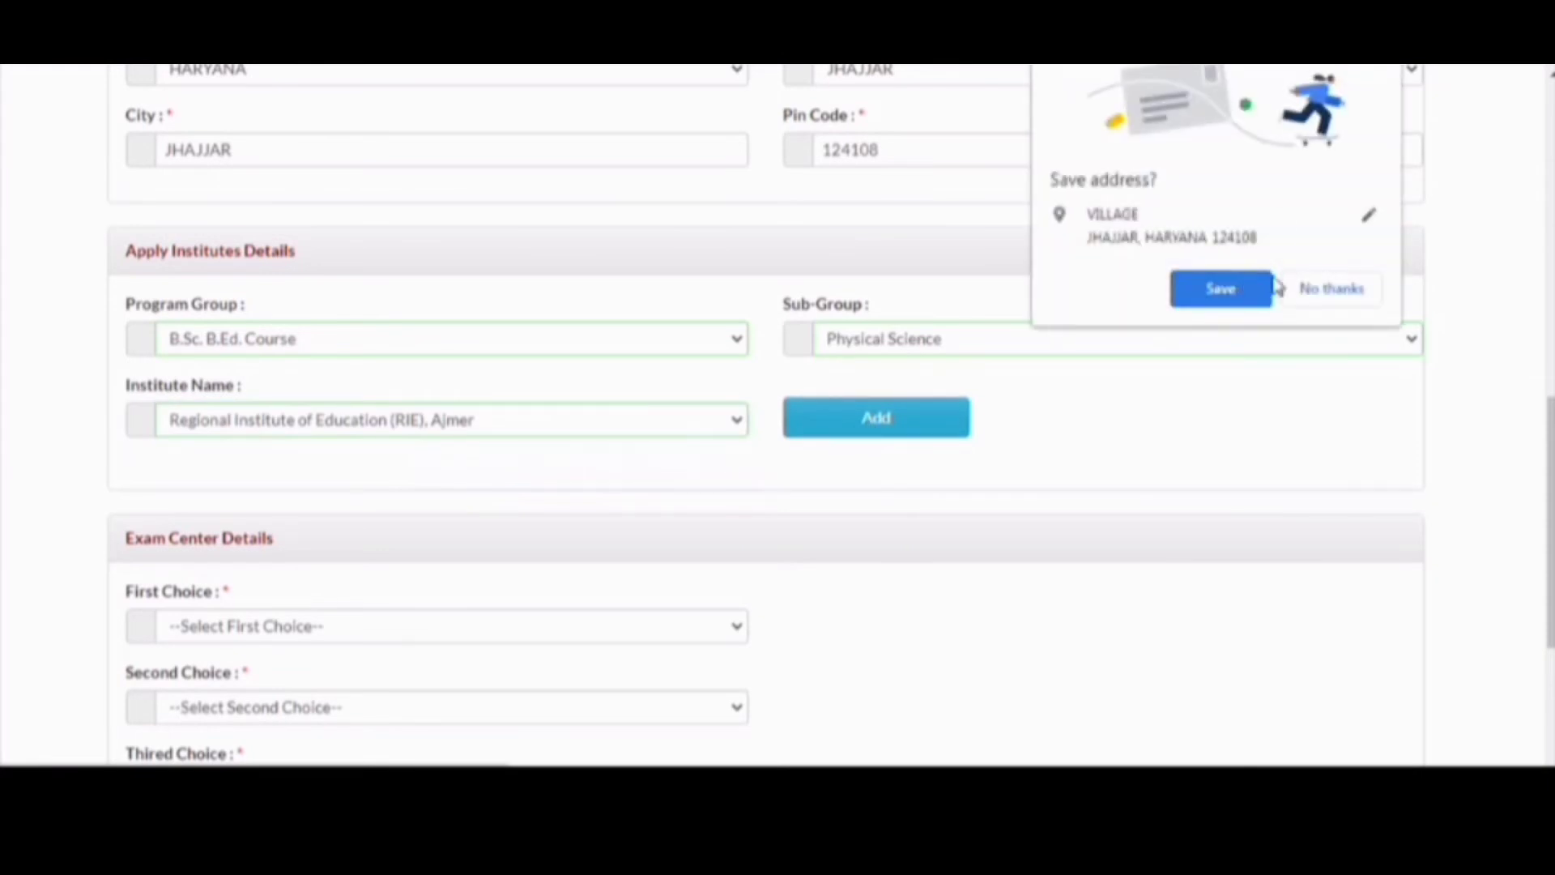
pyautogui.click(1301, 287)
pyautogui.scroll(-5, 861, 420)
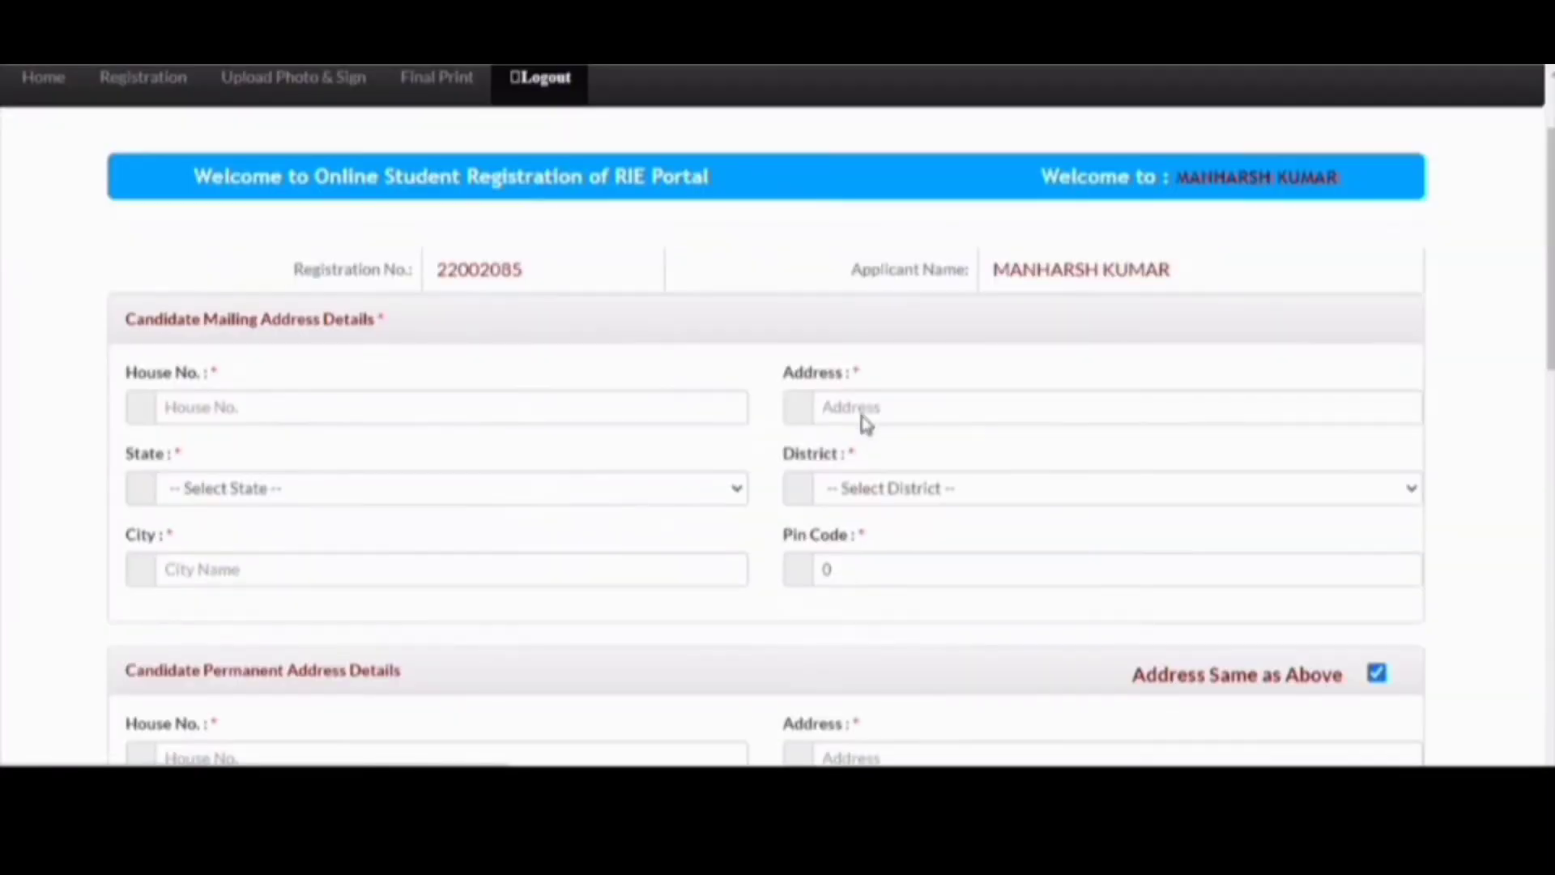
# - Add B.Sc. B.Ed. Course, Physical Science at Regional Institute of Education (PRARAMBH)
pyautogui.scroll(-3, 861, 419)
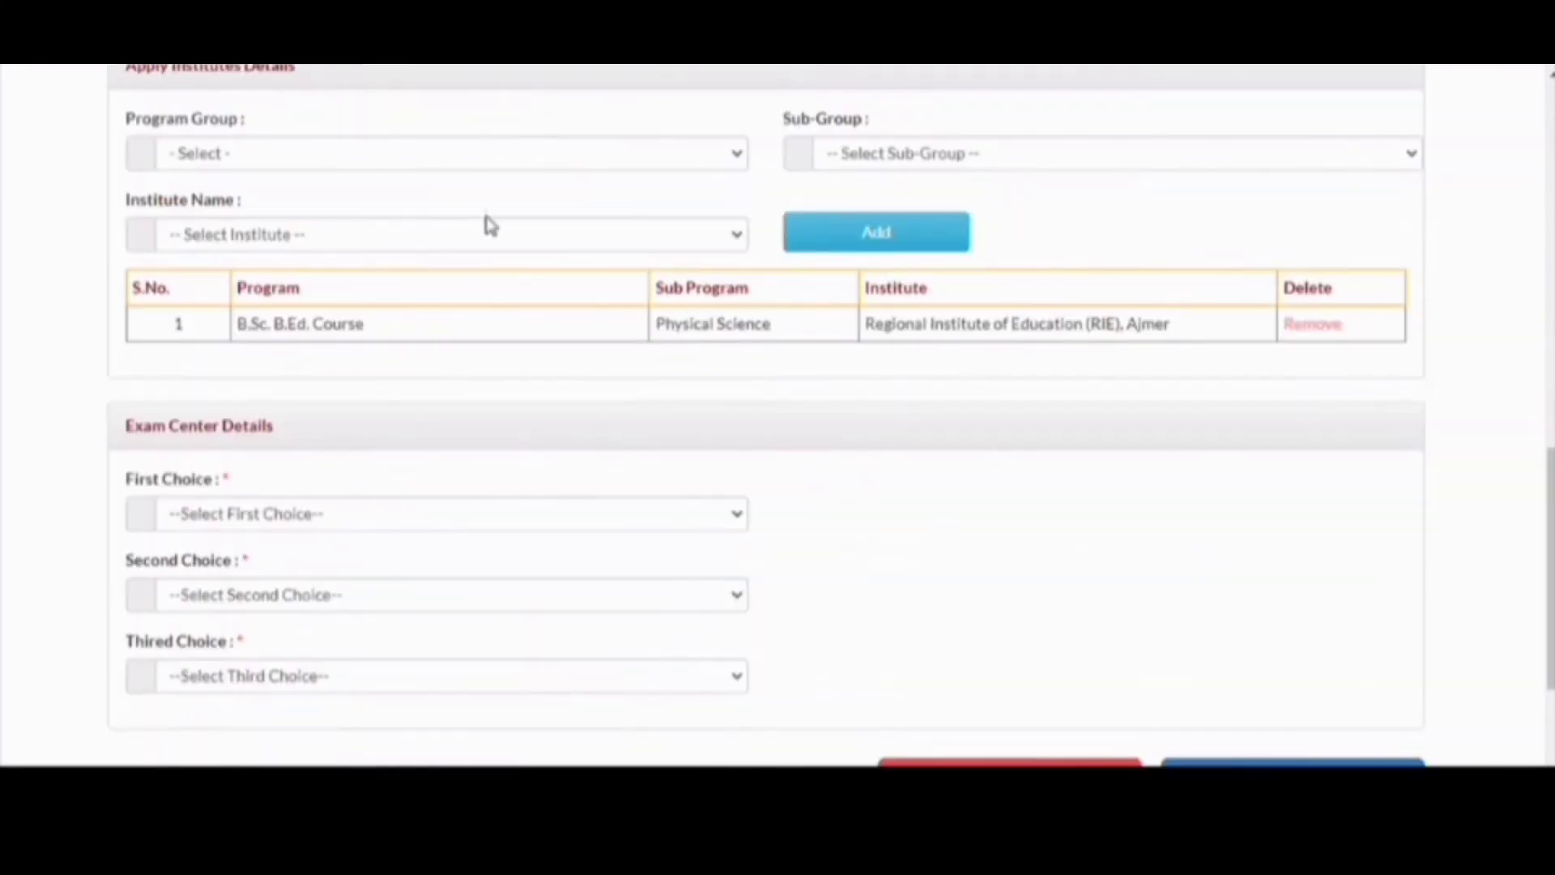
pyautogui.click(591, 159)
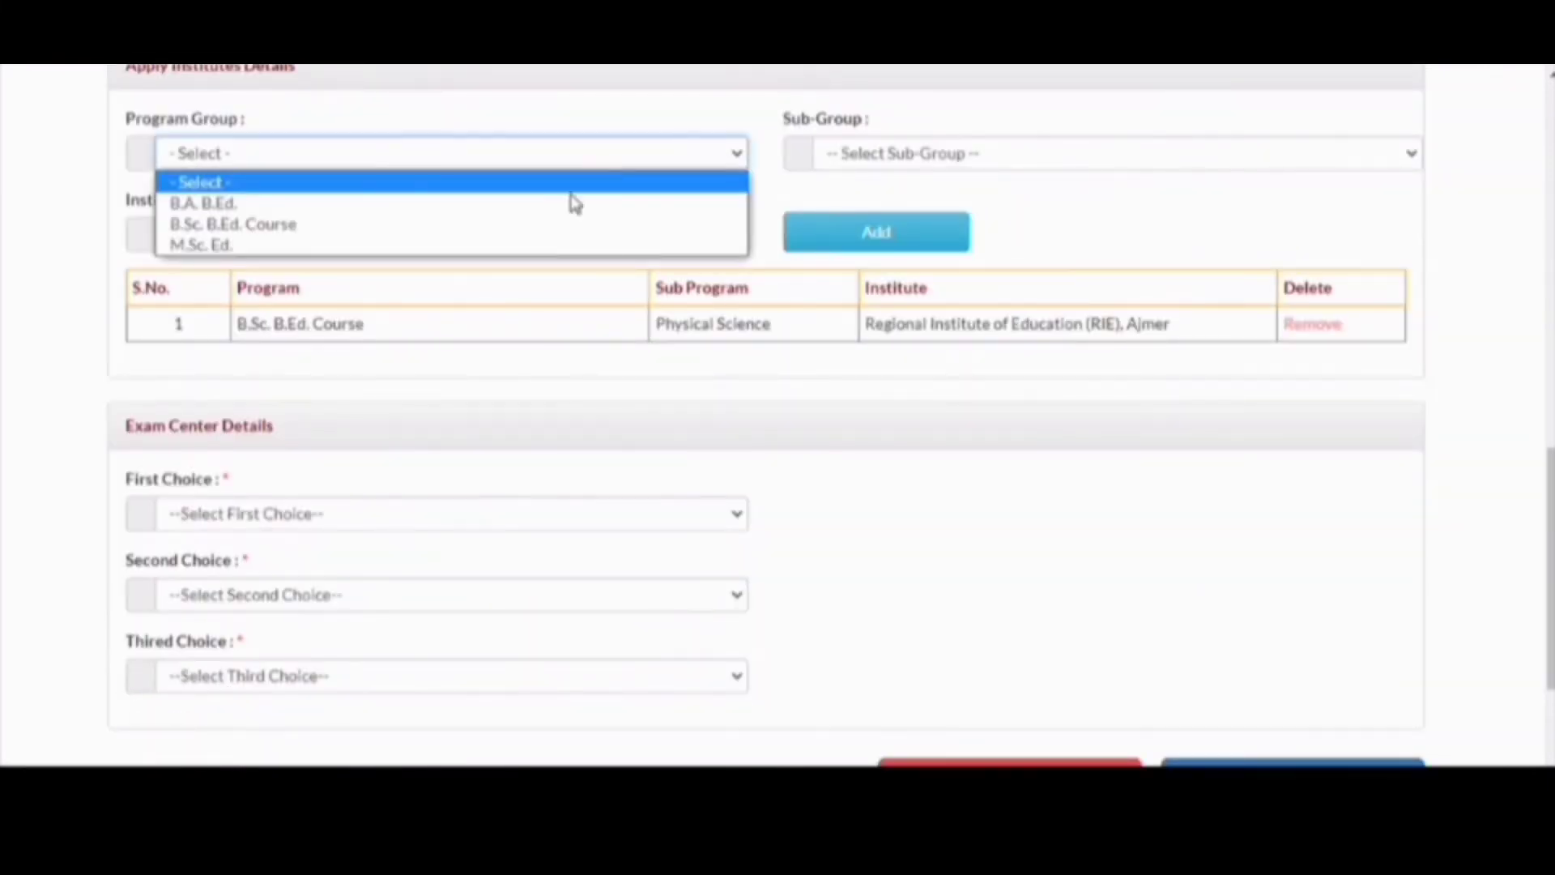
pyautogui.click(518, 225)
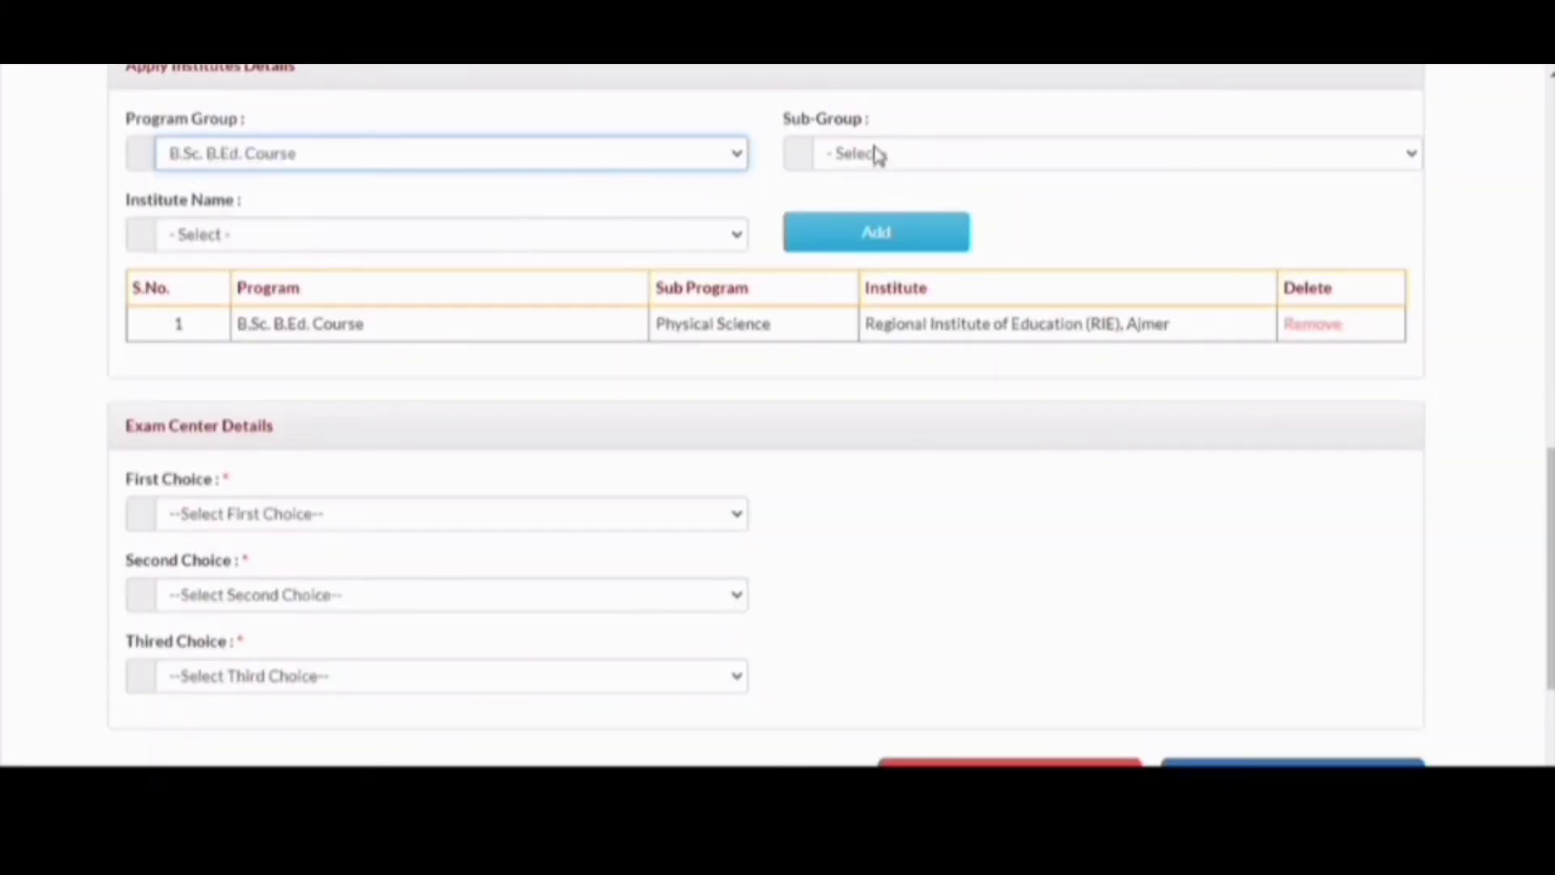
pyautogui.click(874, 154)
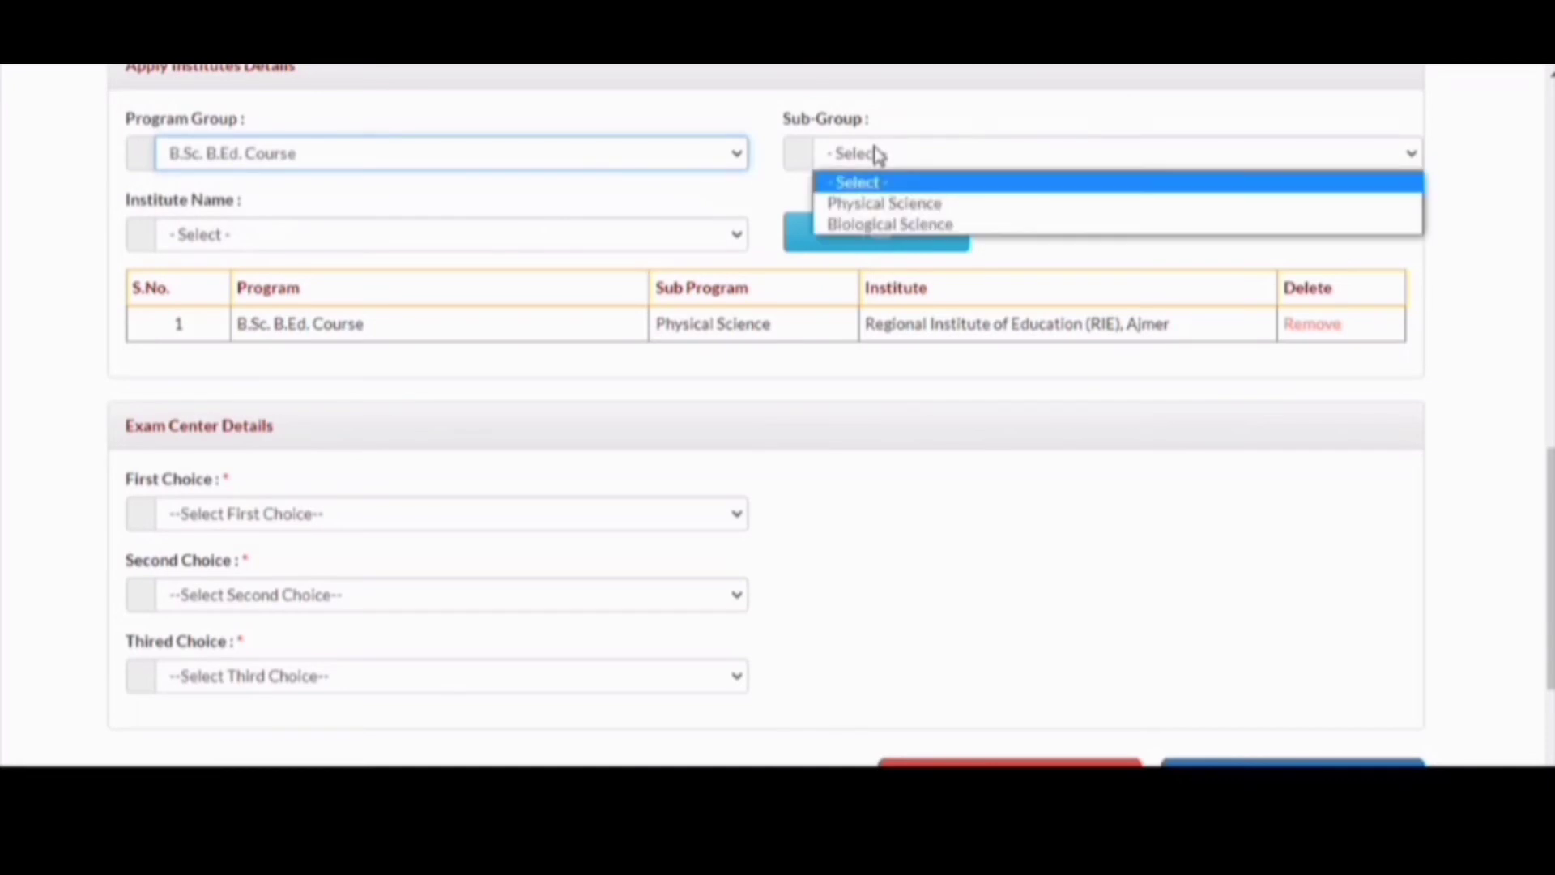
pyautogui.click(888, 211)
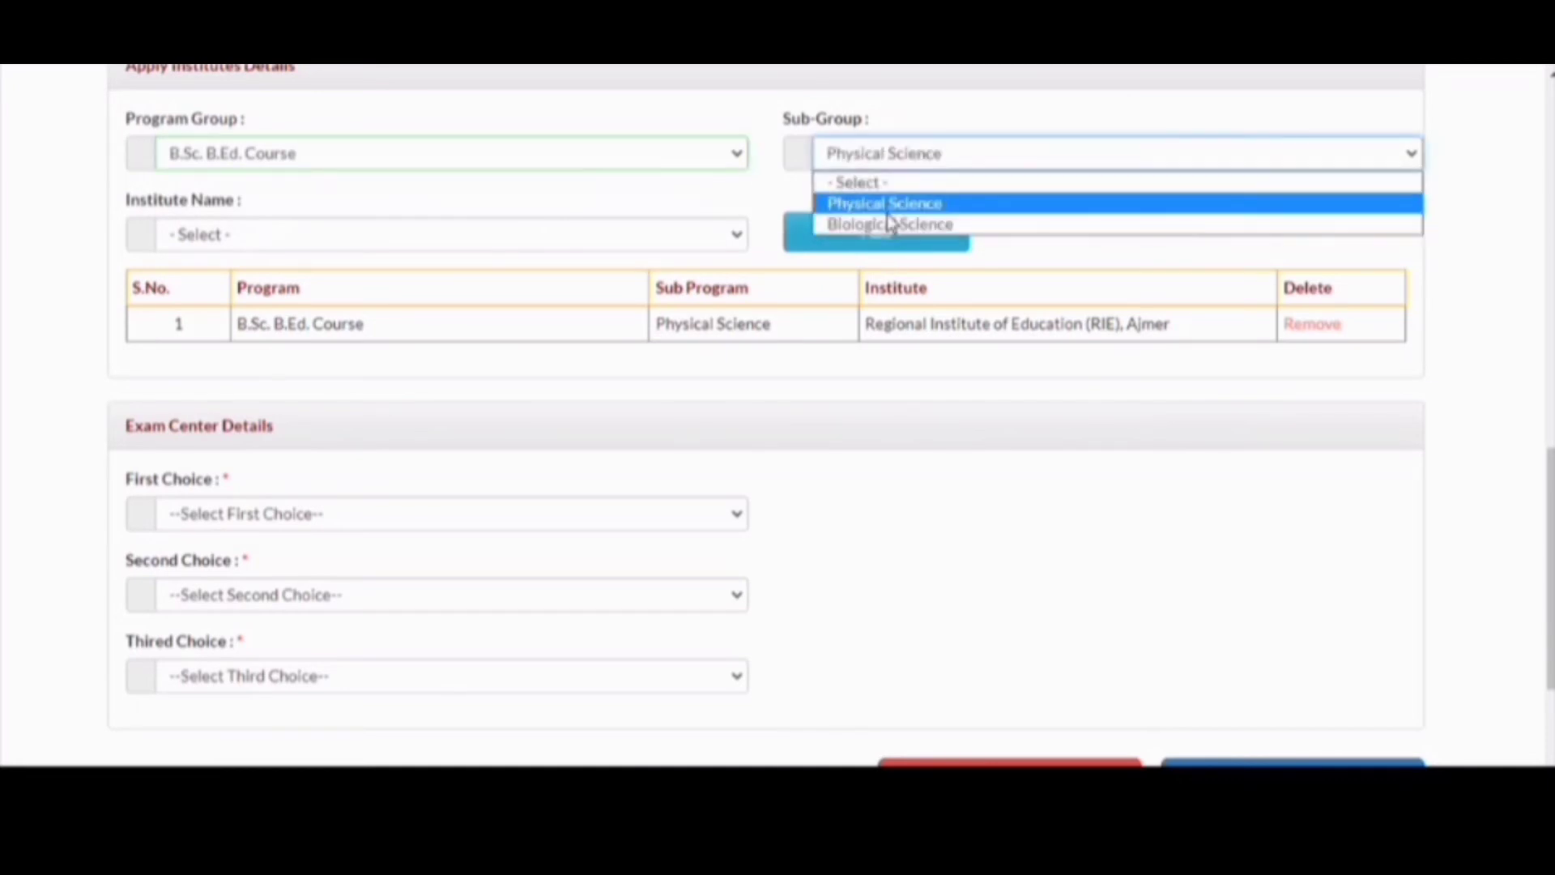
pyautogui.click(729, 237)
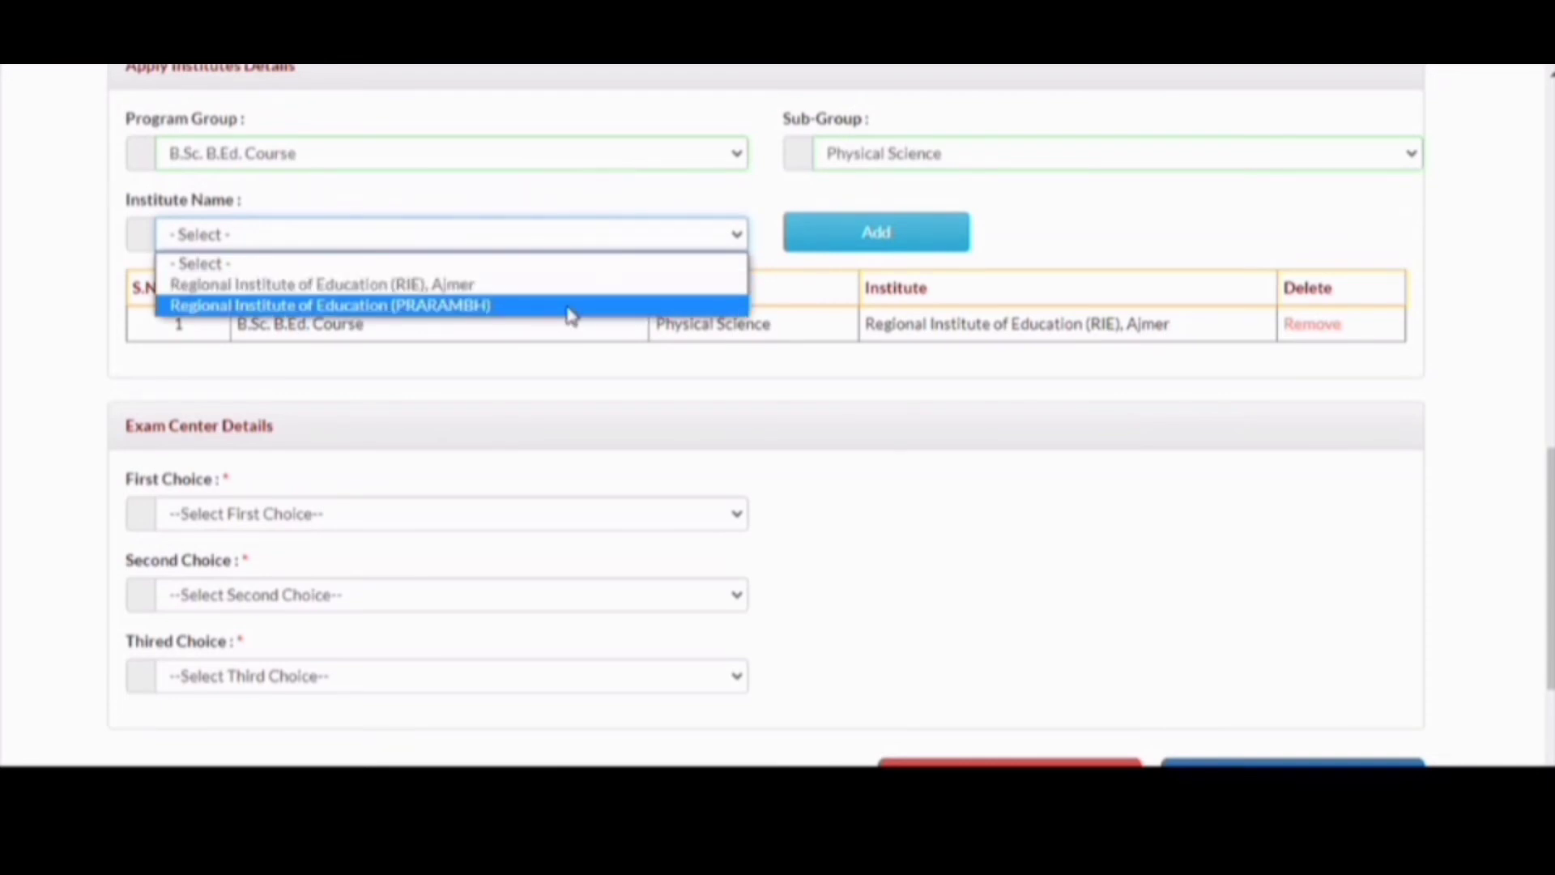
pyautogui.click(571, 313)
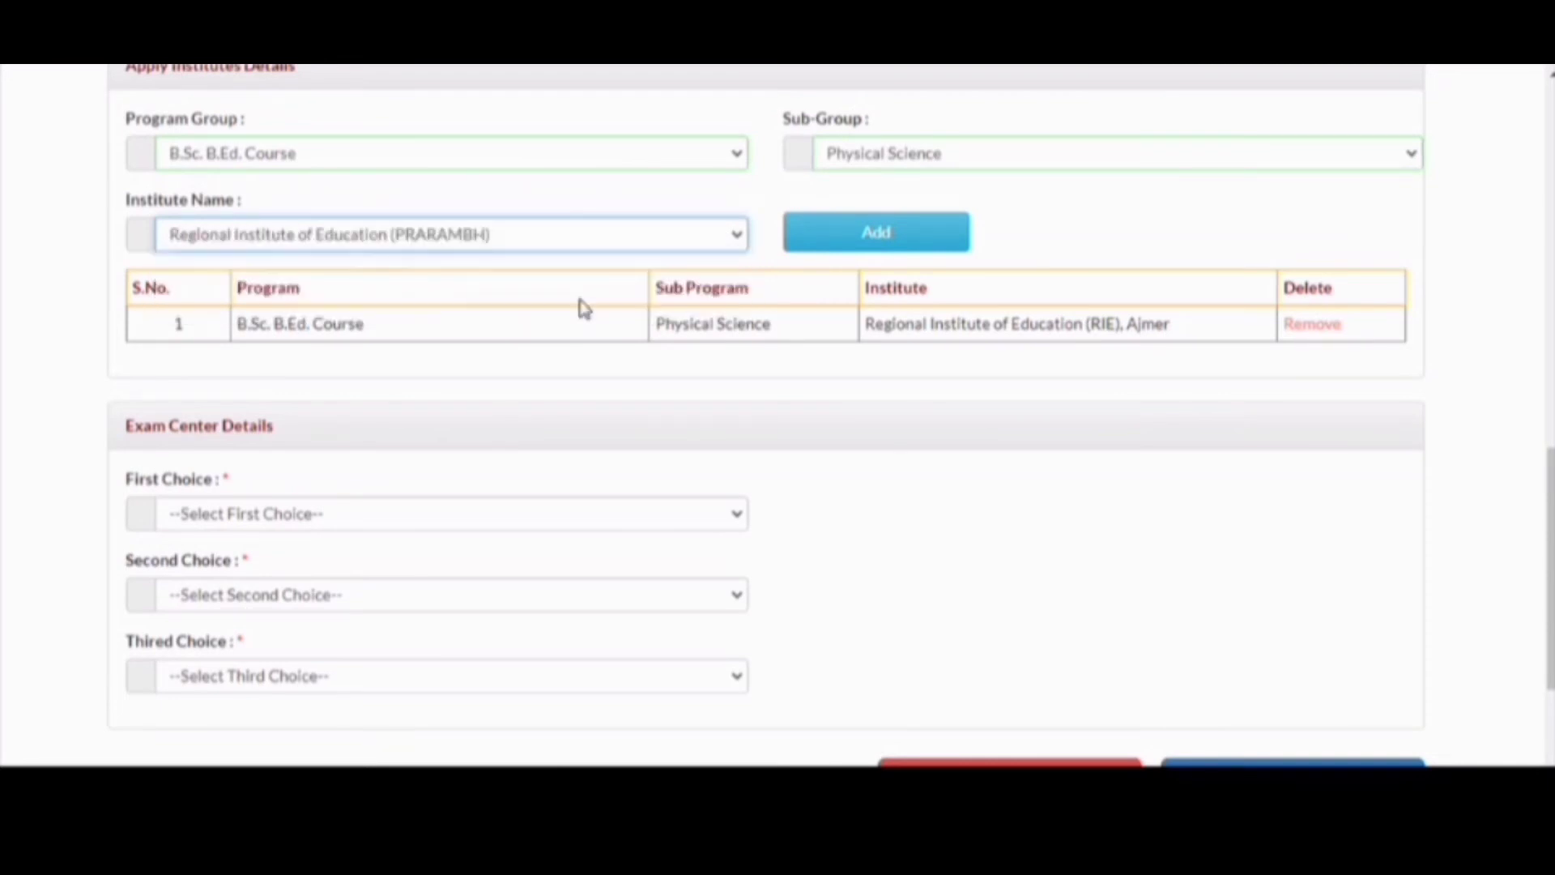
pyautogui.click(845, 242)
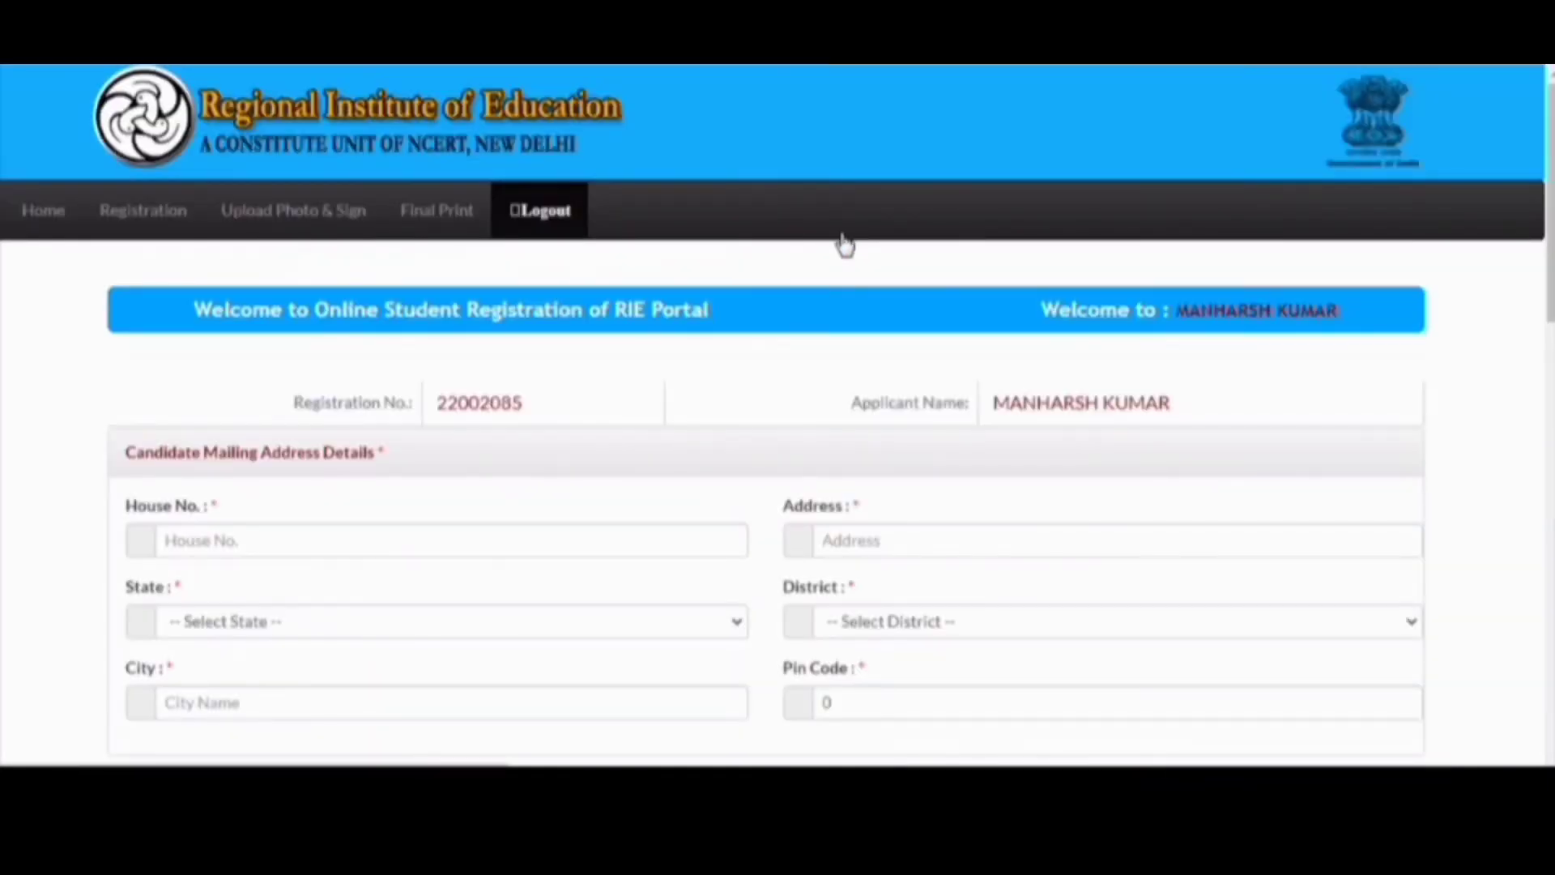
# - Add M.Sc. Ed., Chemistry at RIE Mysuru to the institutes table
pyautogui.scroll(-5, 845, 243)
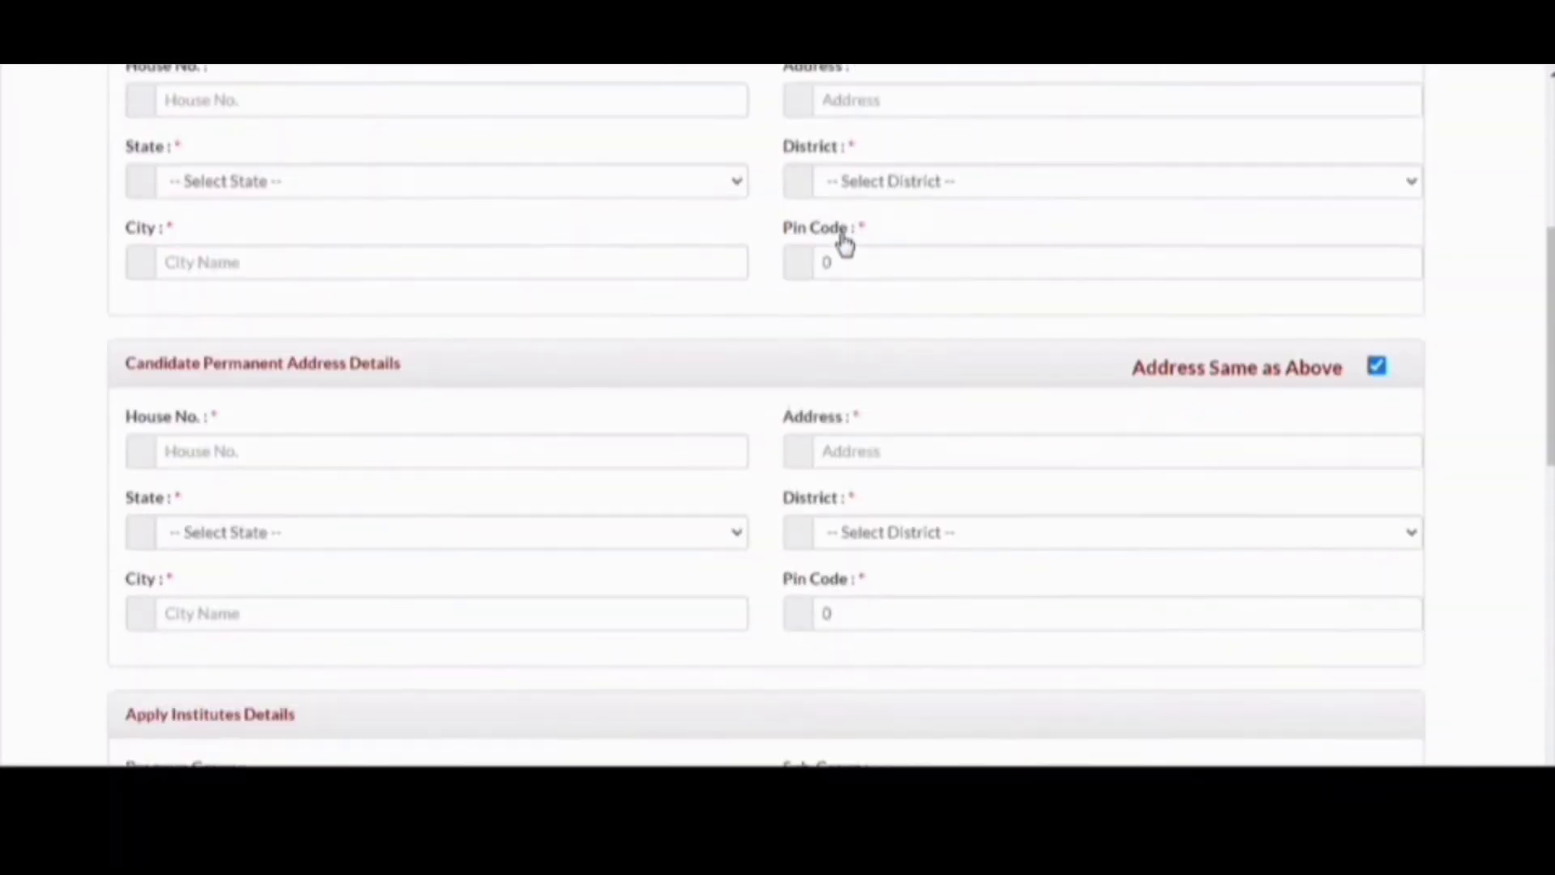
pyautogui.scroll(-6, 845, 243)
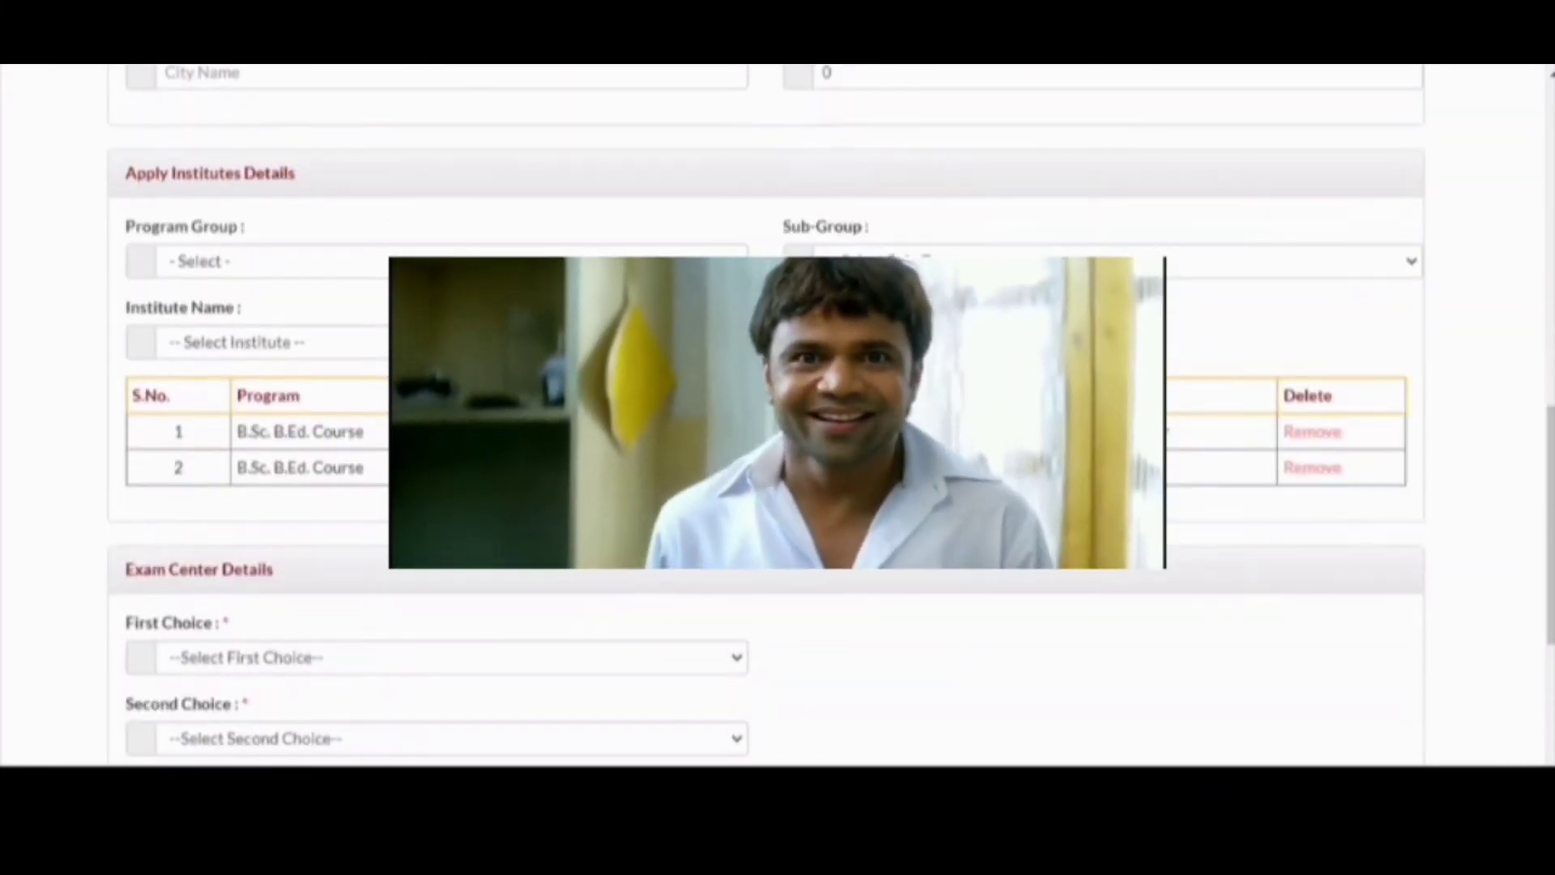
pyautogui.click(567, 264)
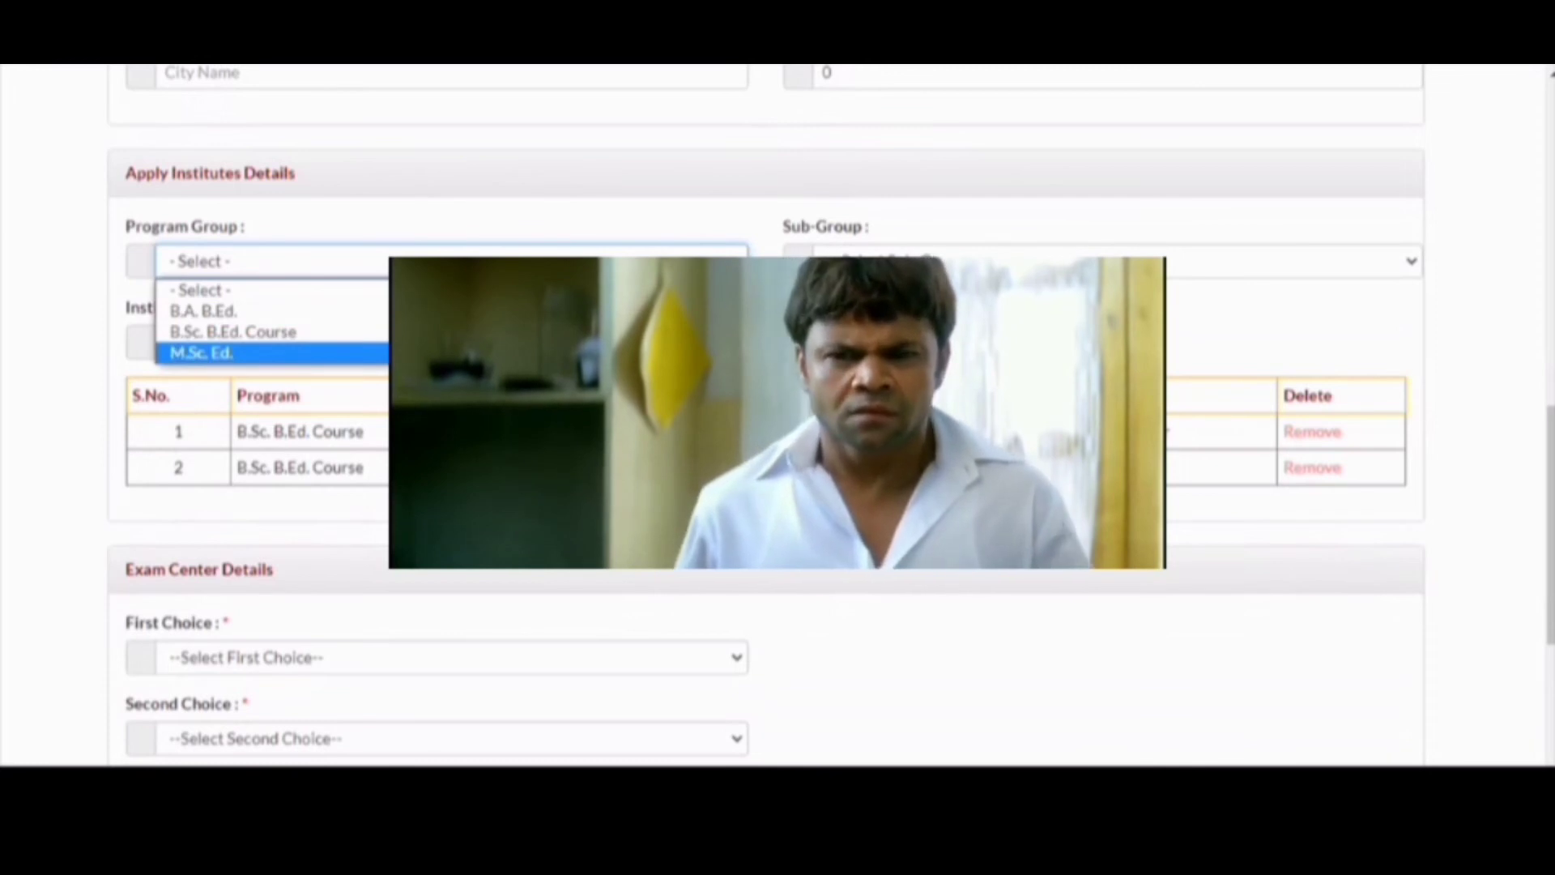
pyautogui.click(568, 352)
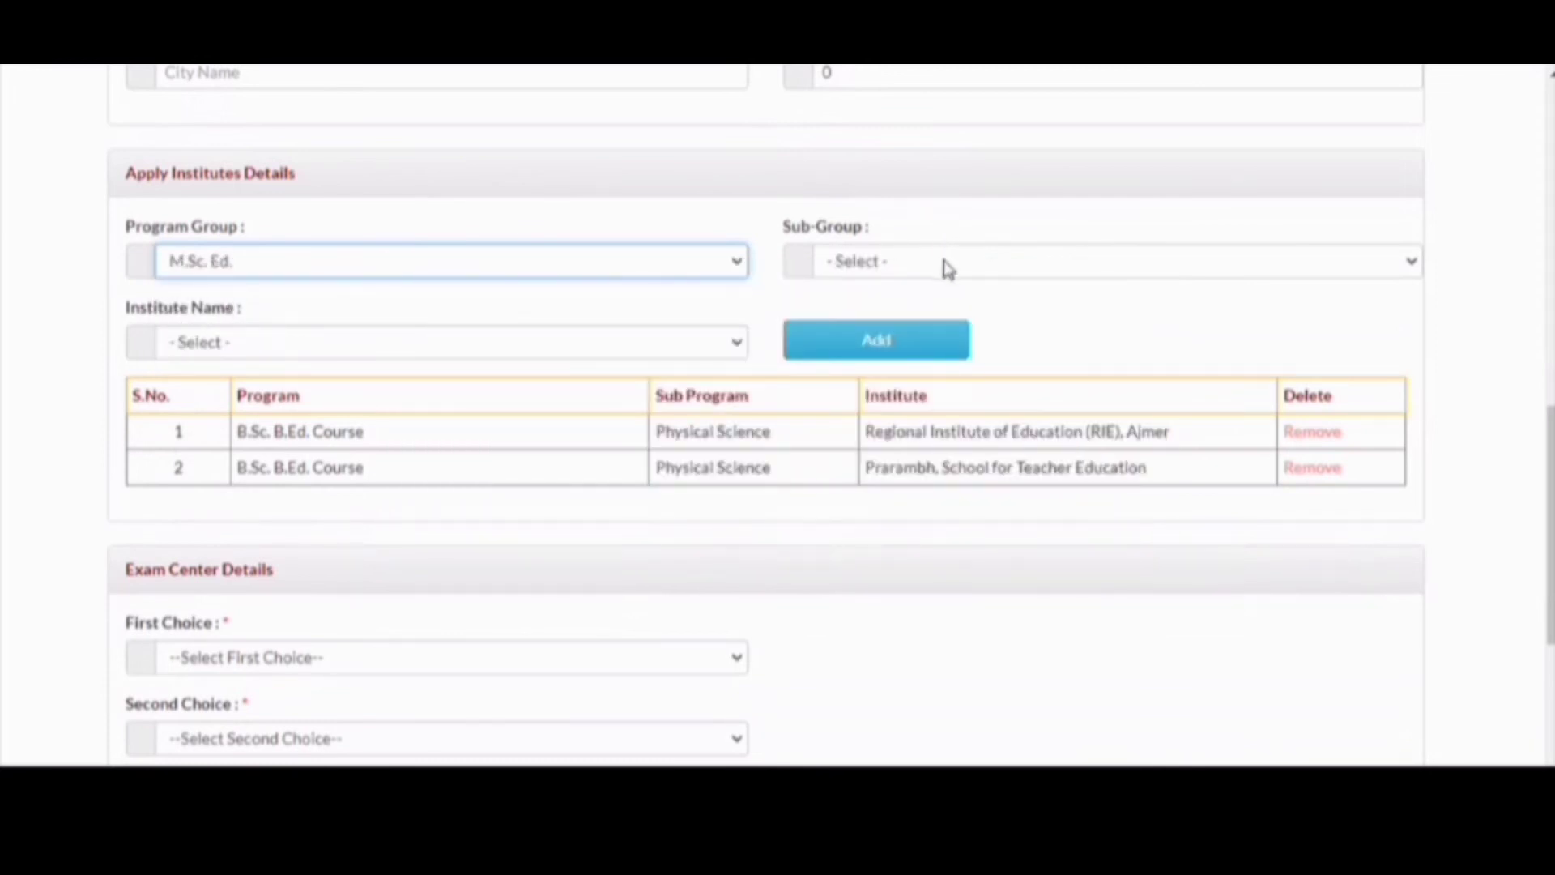
pyautogui.click(949, 269)
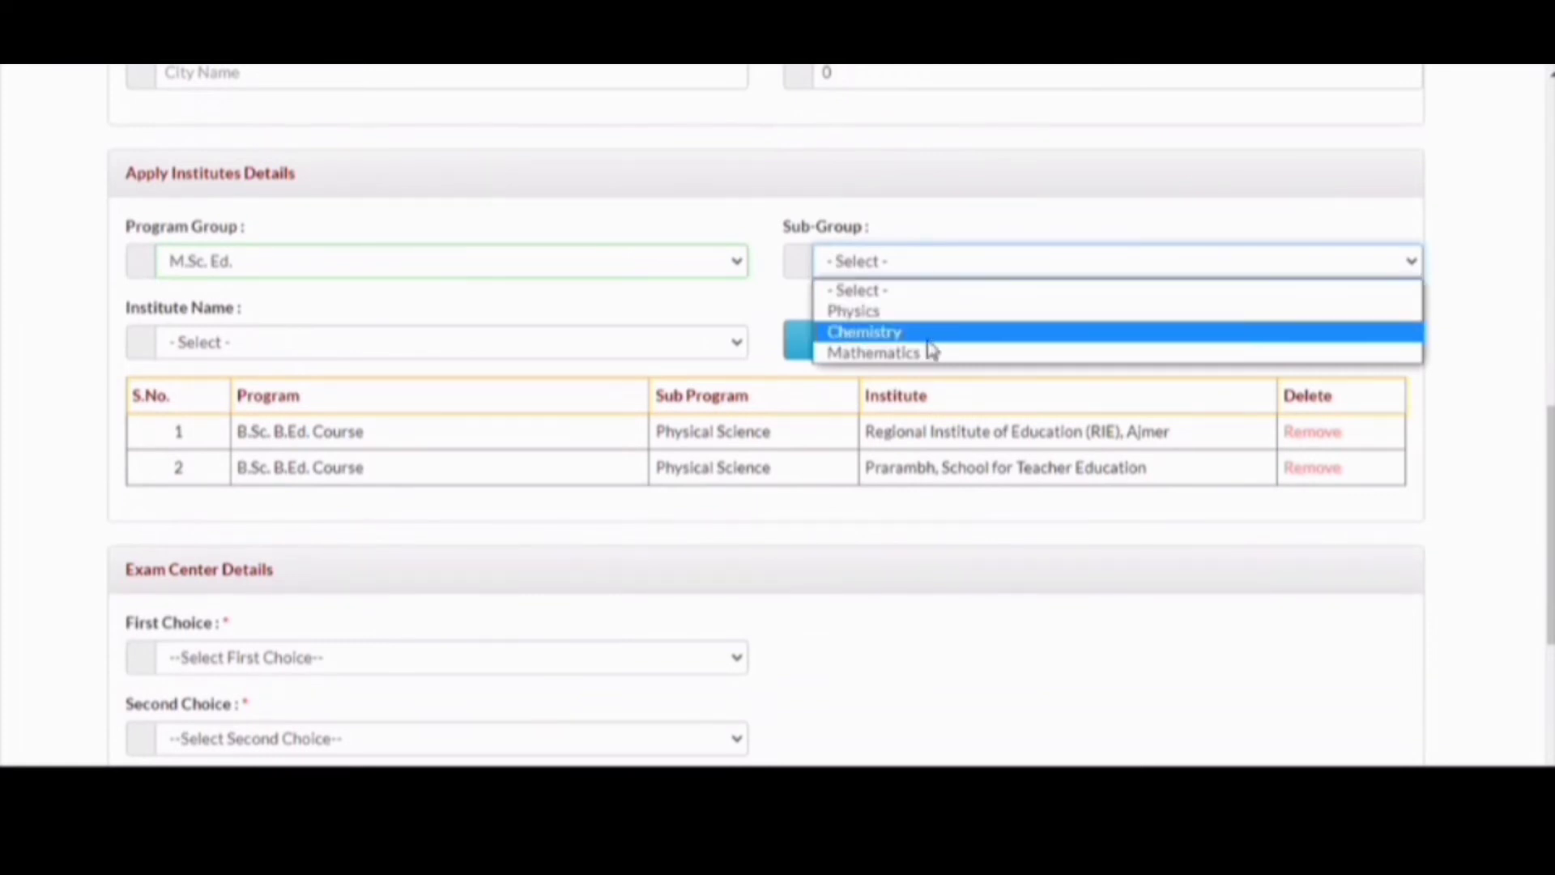
pyautogui.click(931, 335)
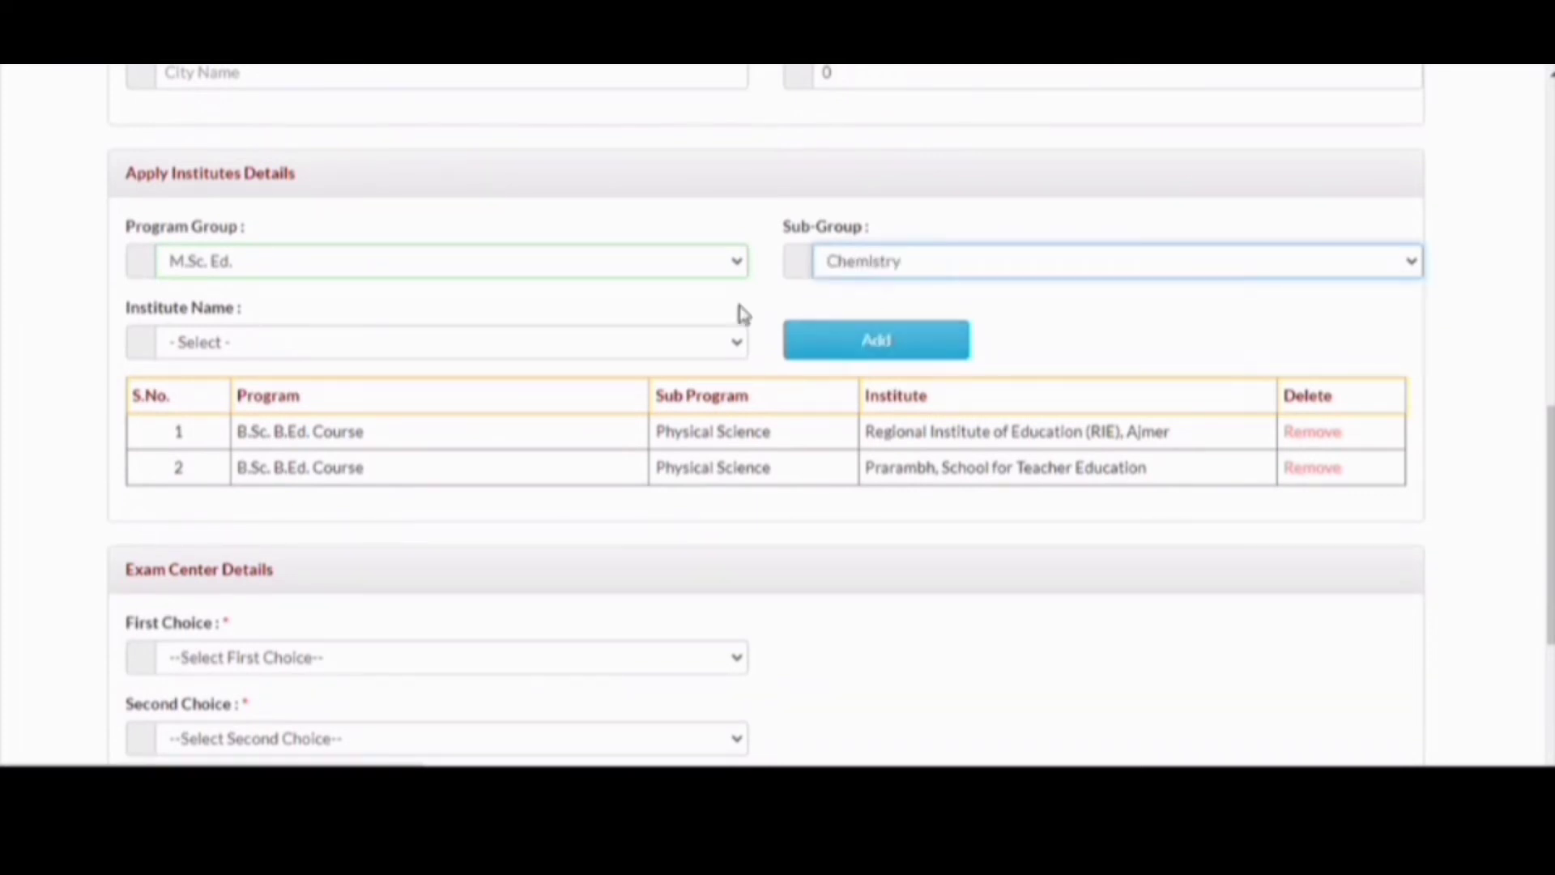
pyautogui.click(640, 340)
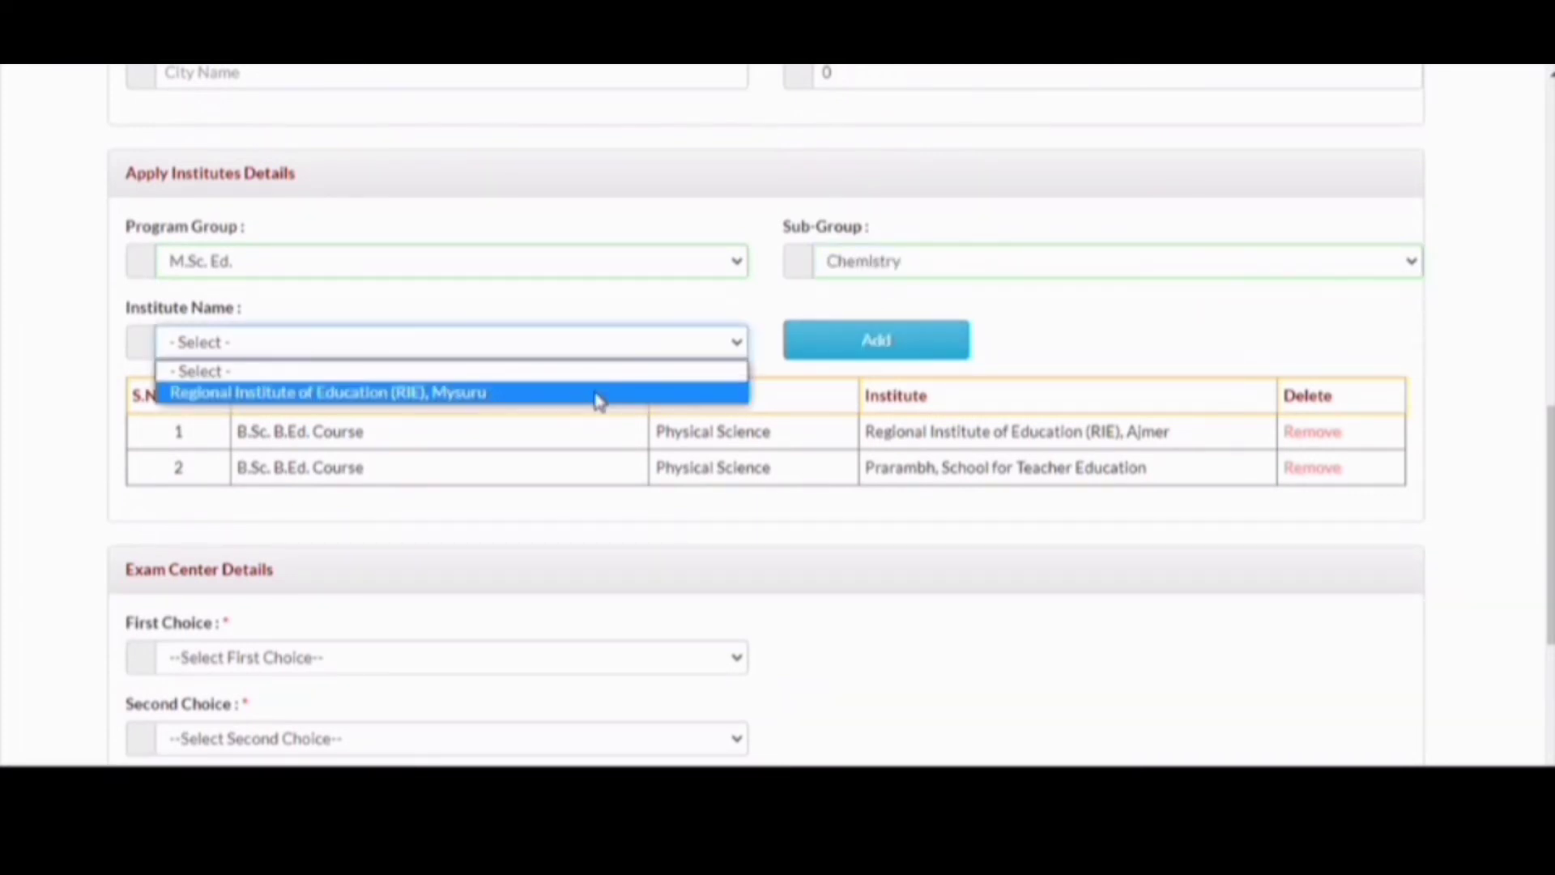
pyautogui.click(599, 395)
pyautogui.click(600, 395)
pyautogui.click(914, 341)
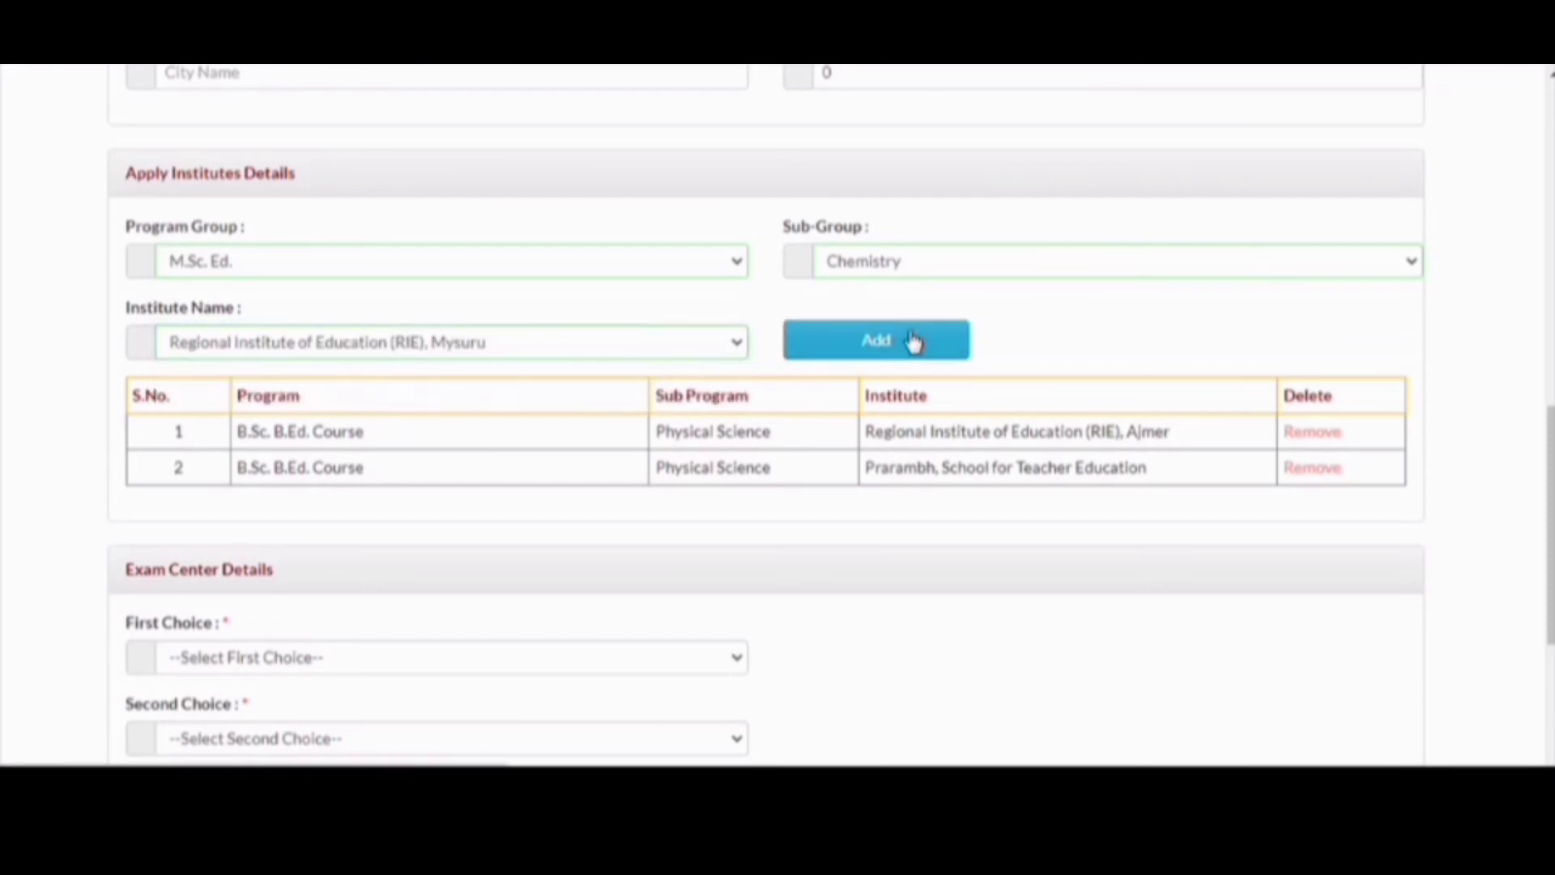
pyautogui.scroll(-4, 914, 341)
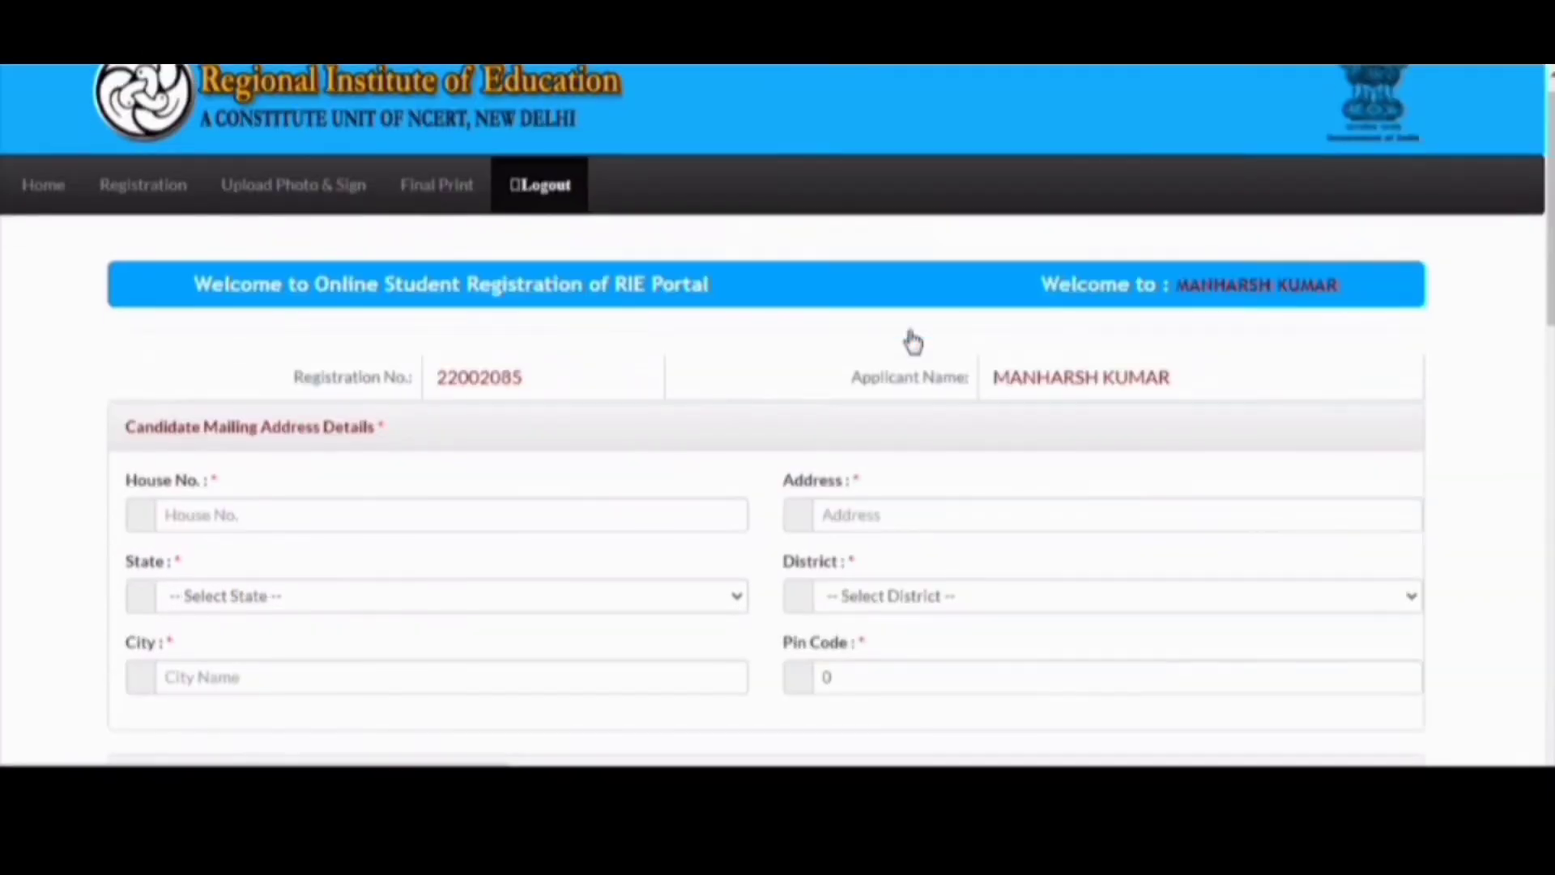
# - Choose Delhi as the first-choice exam centre
pyautogui.scroll(-10, 914, 341)
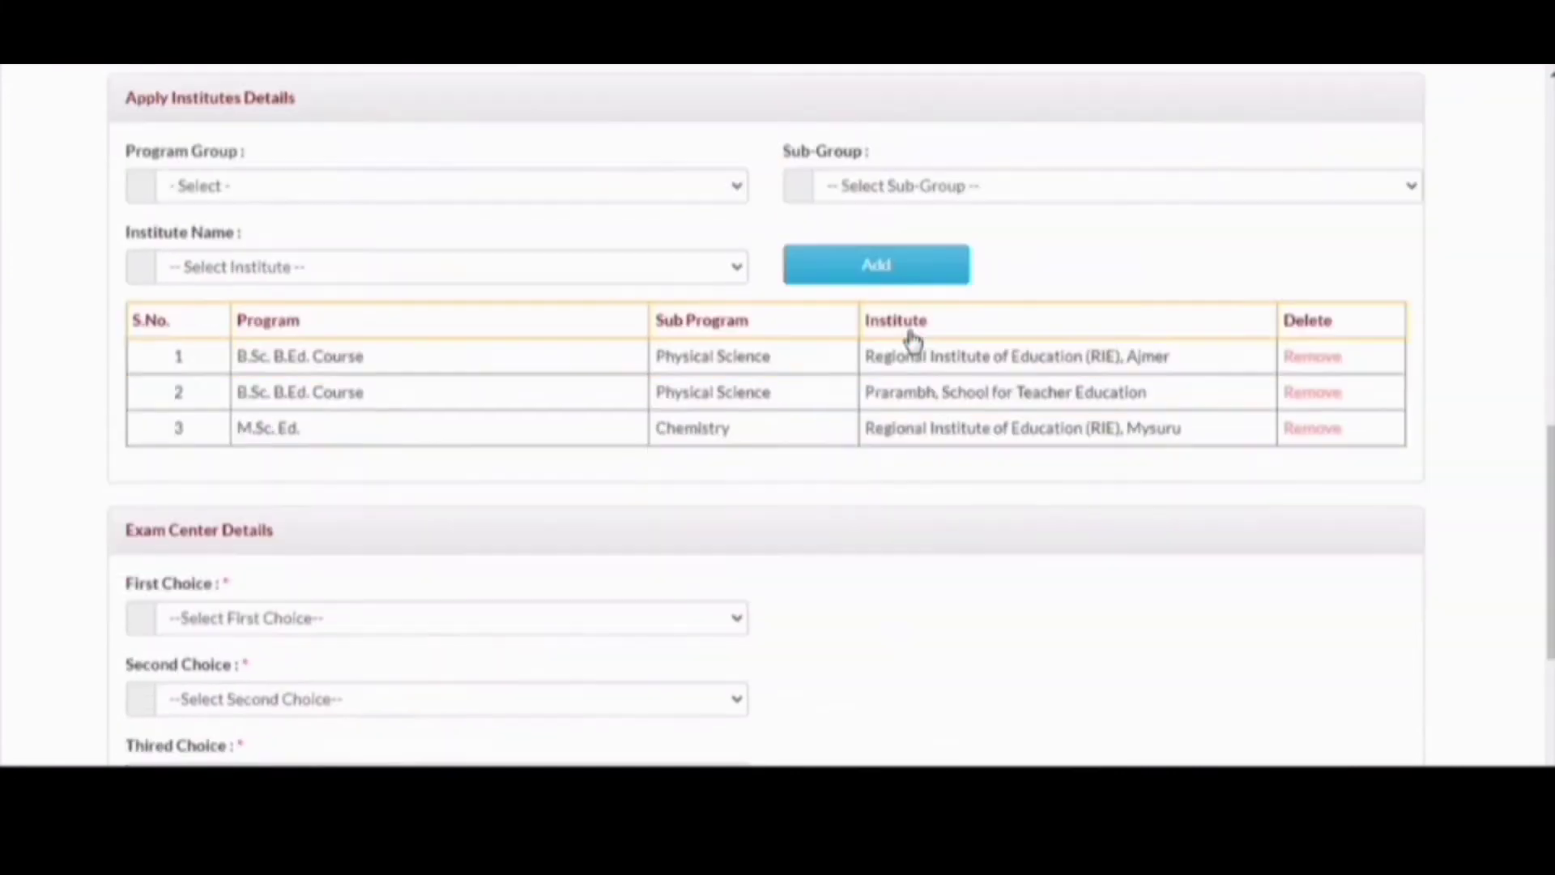
pyautogui.scroll(-2, 914, 341)
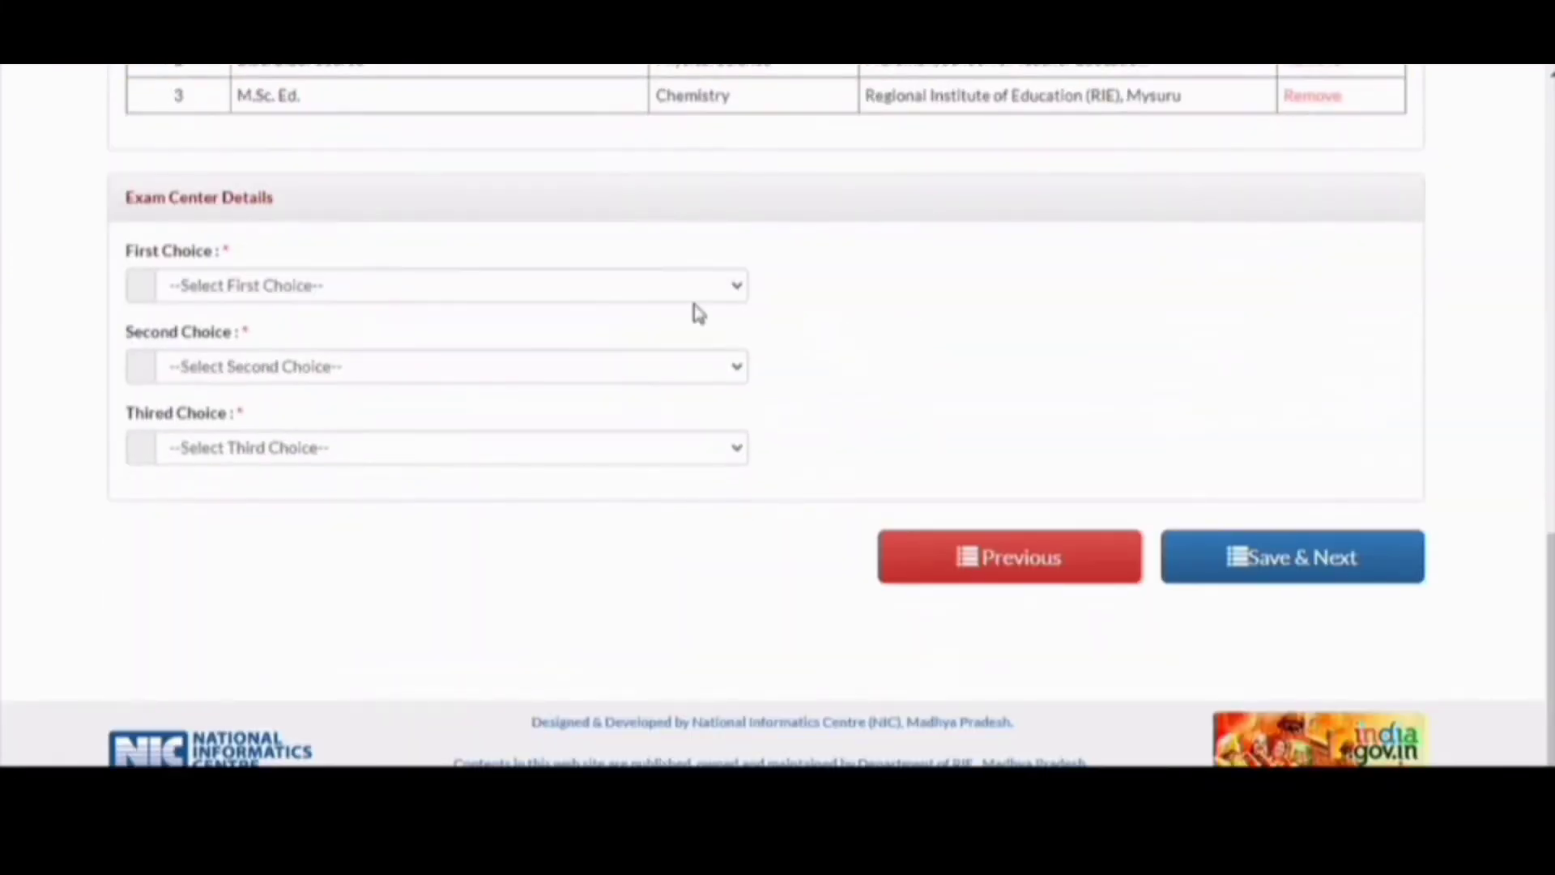
pyautogui.click(685, 288)
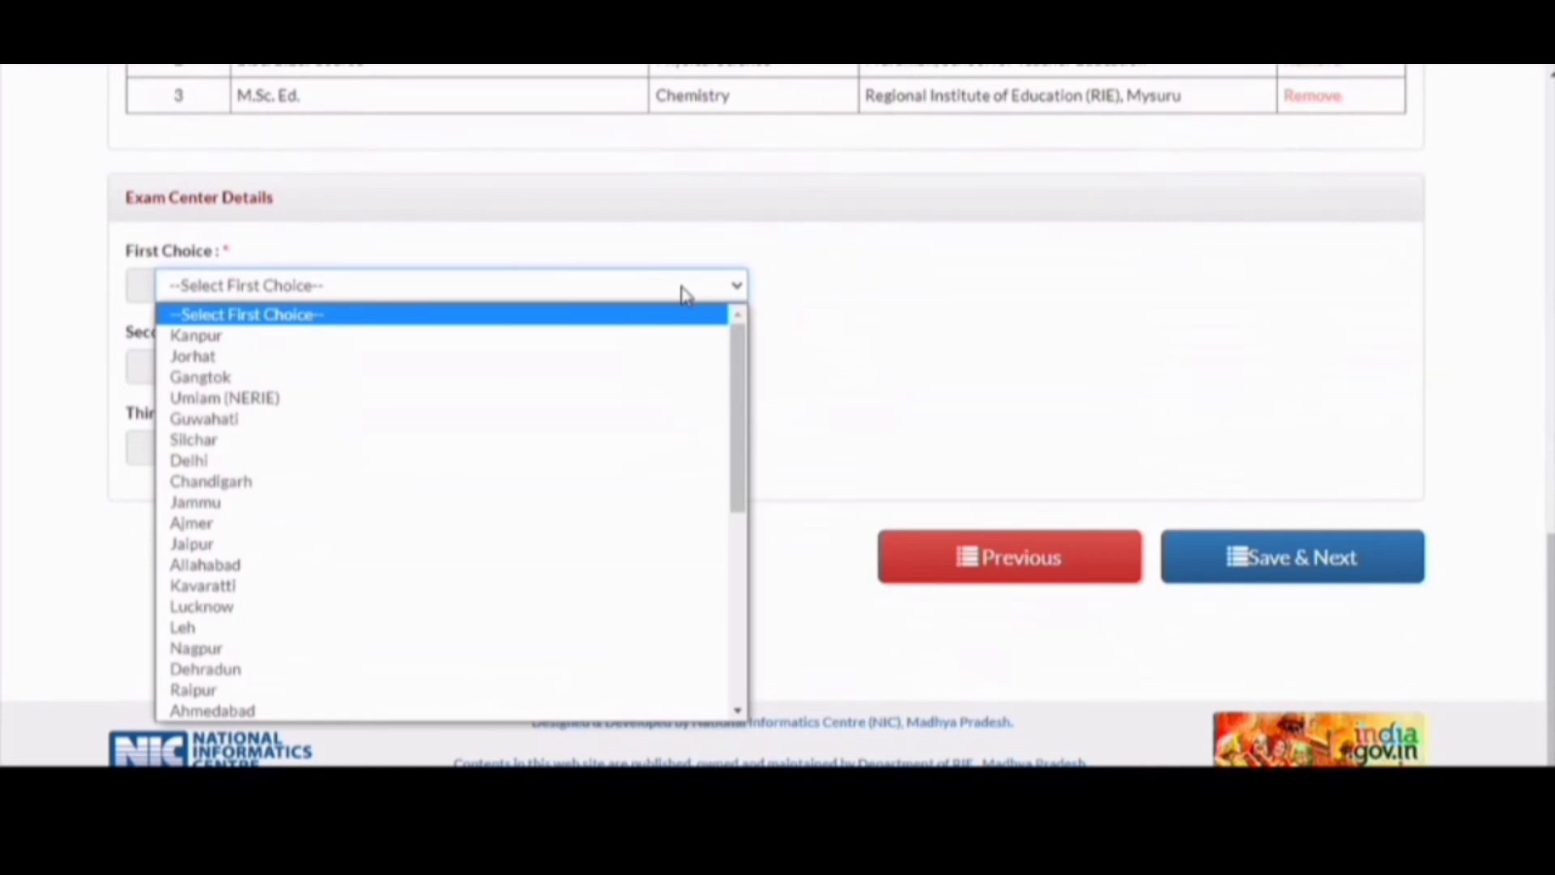
pyautogui.press('d')
pyautogui.press('Return')
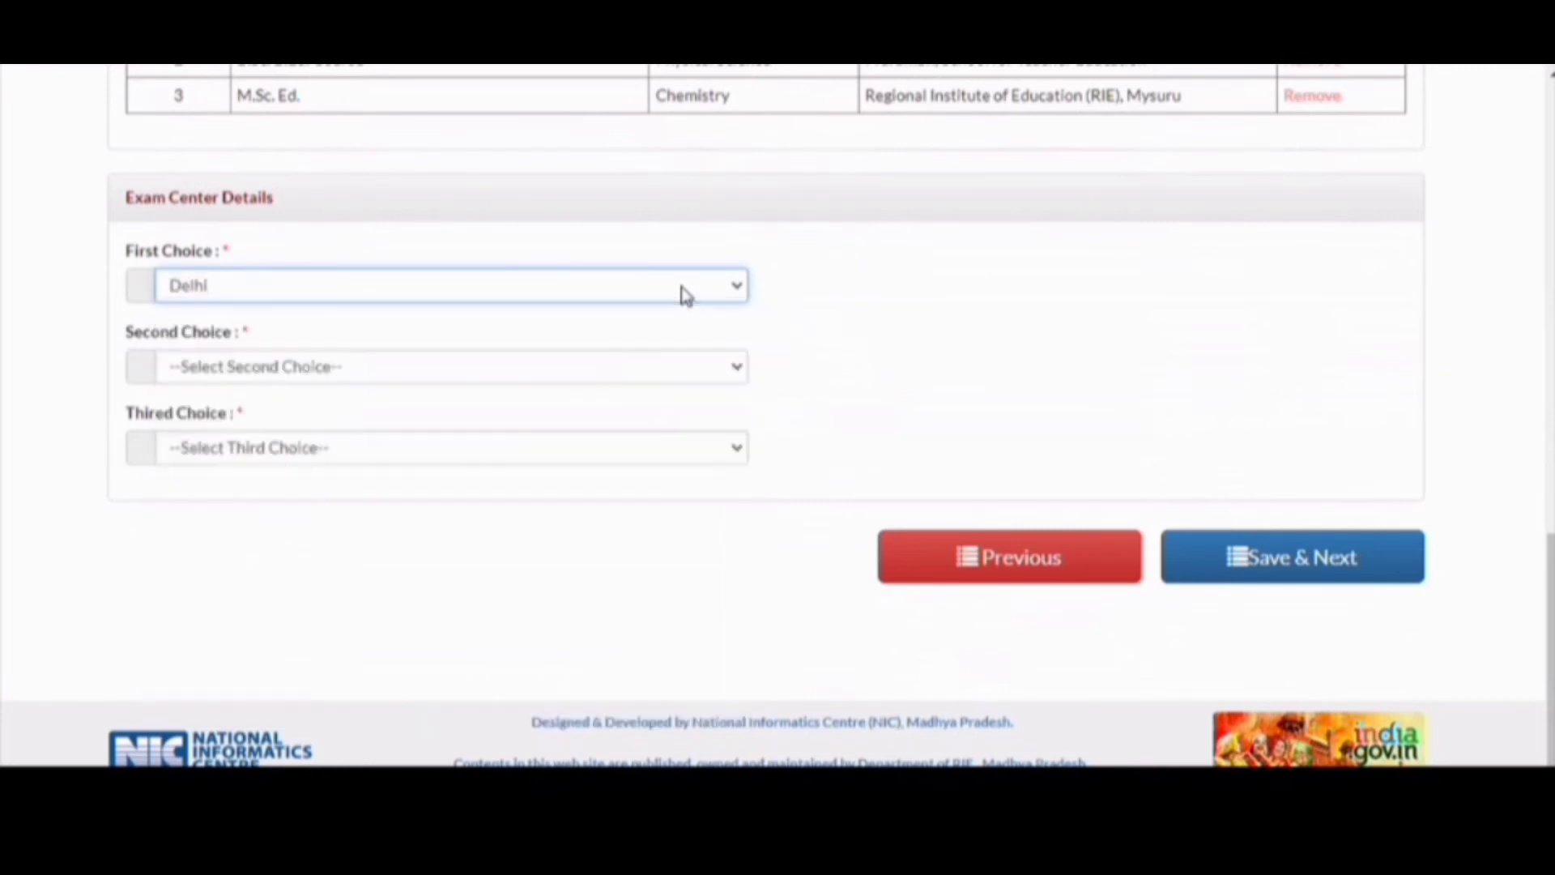
pyautogui.press('Tab')
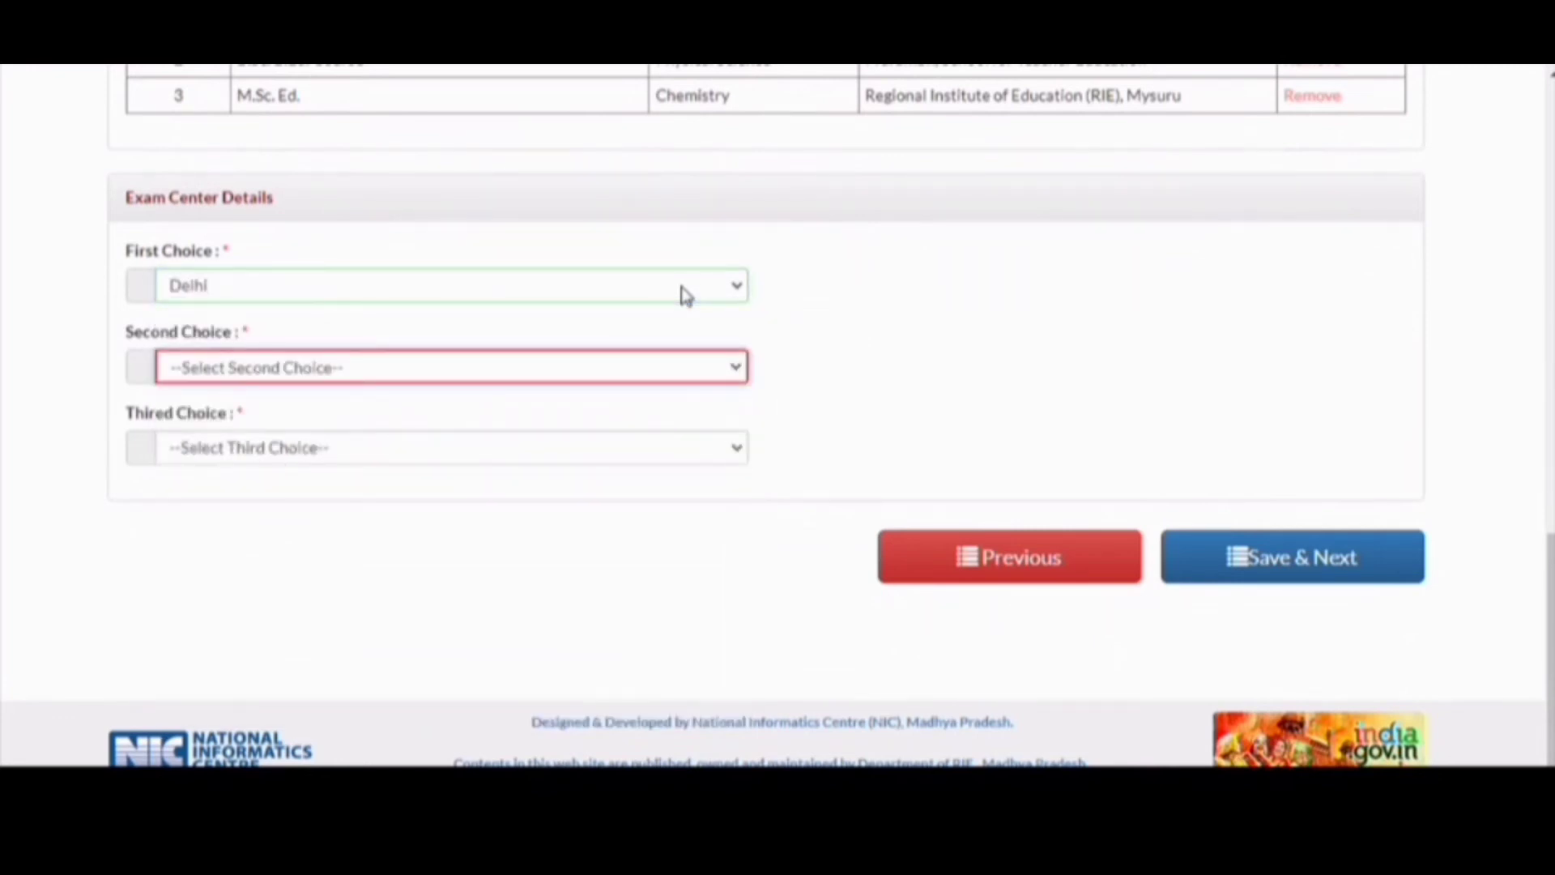
# - Choose Leh as second and Jammu as third exam centre, then Save & Next
pyautogui.hotkey('alt', 'Down')
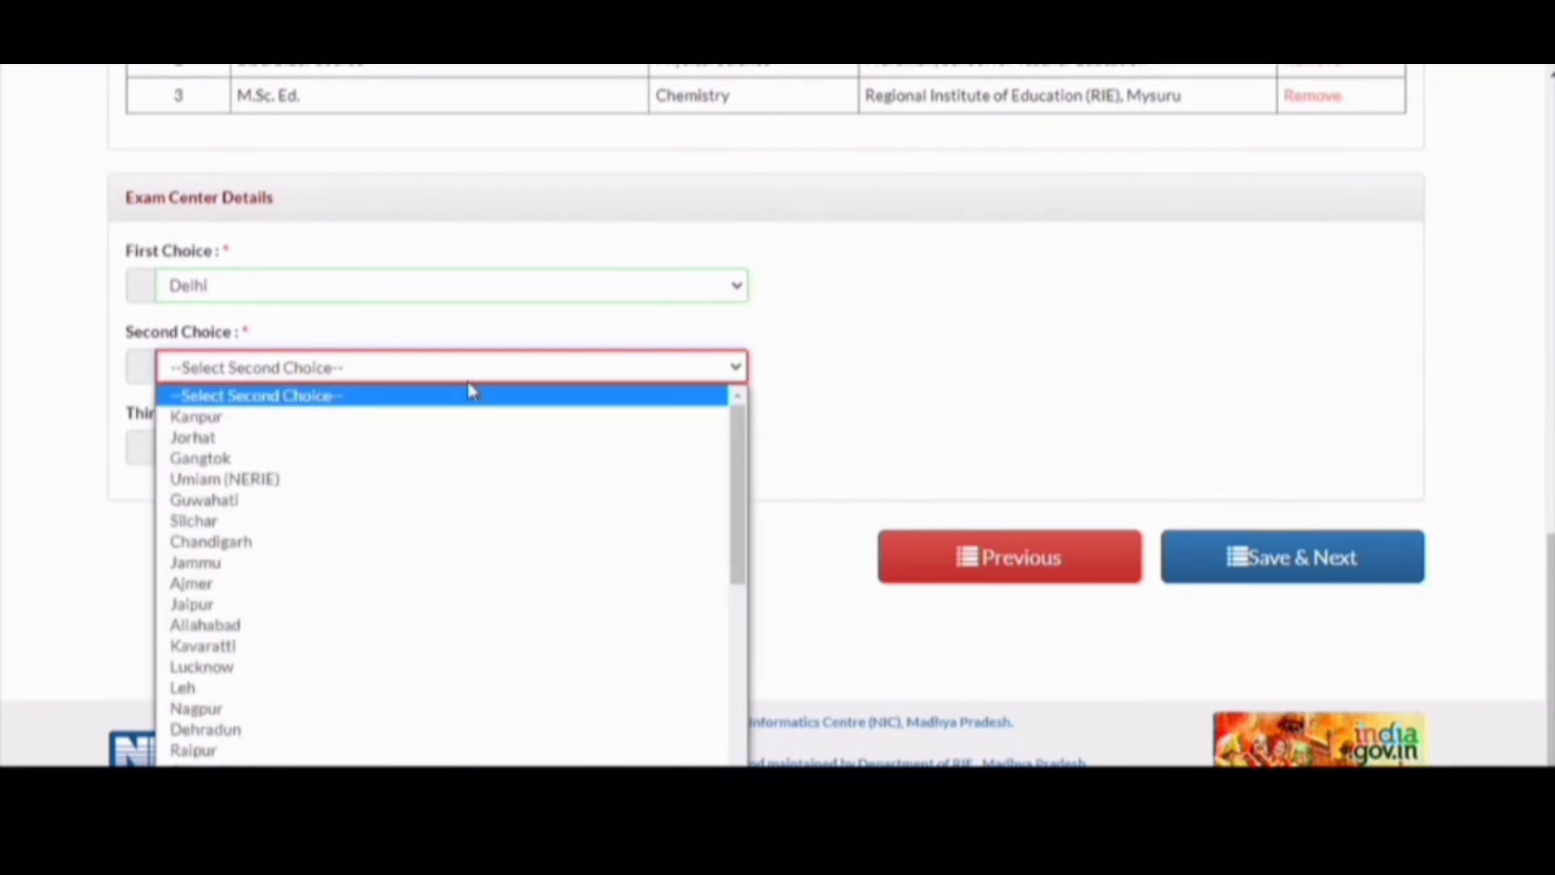
pyautogui.click(457, 375)
pyautogui.click(458, 377)
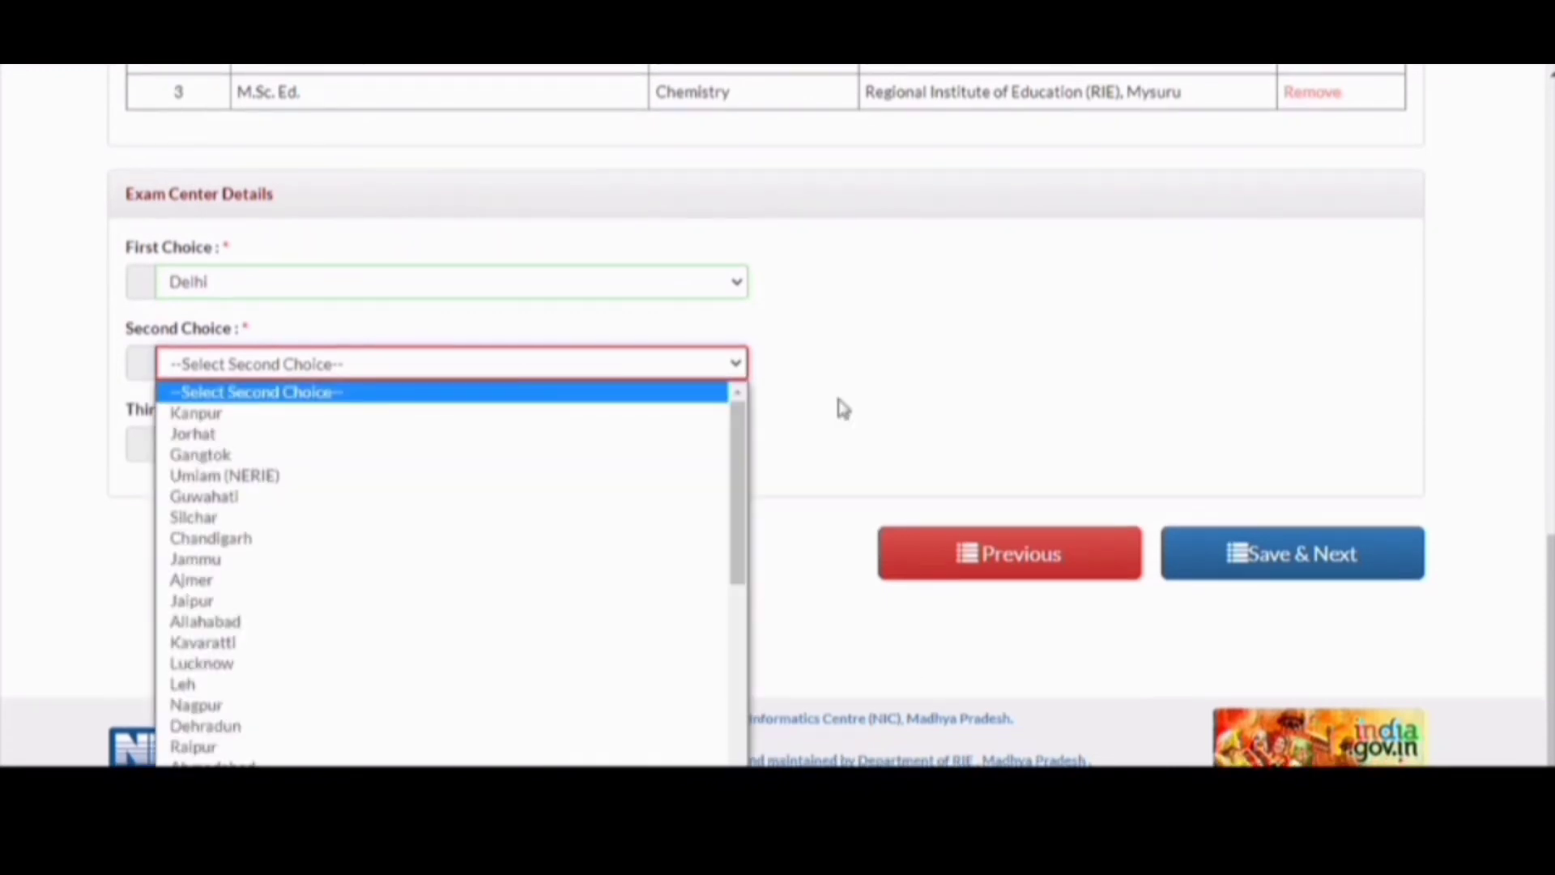
pyautogui.click(872, 399)
pyautogui.scroll(1, 877, 403)
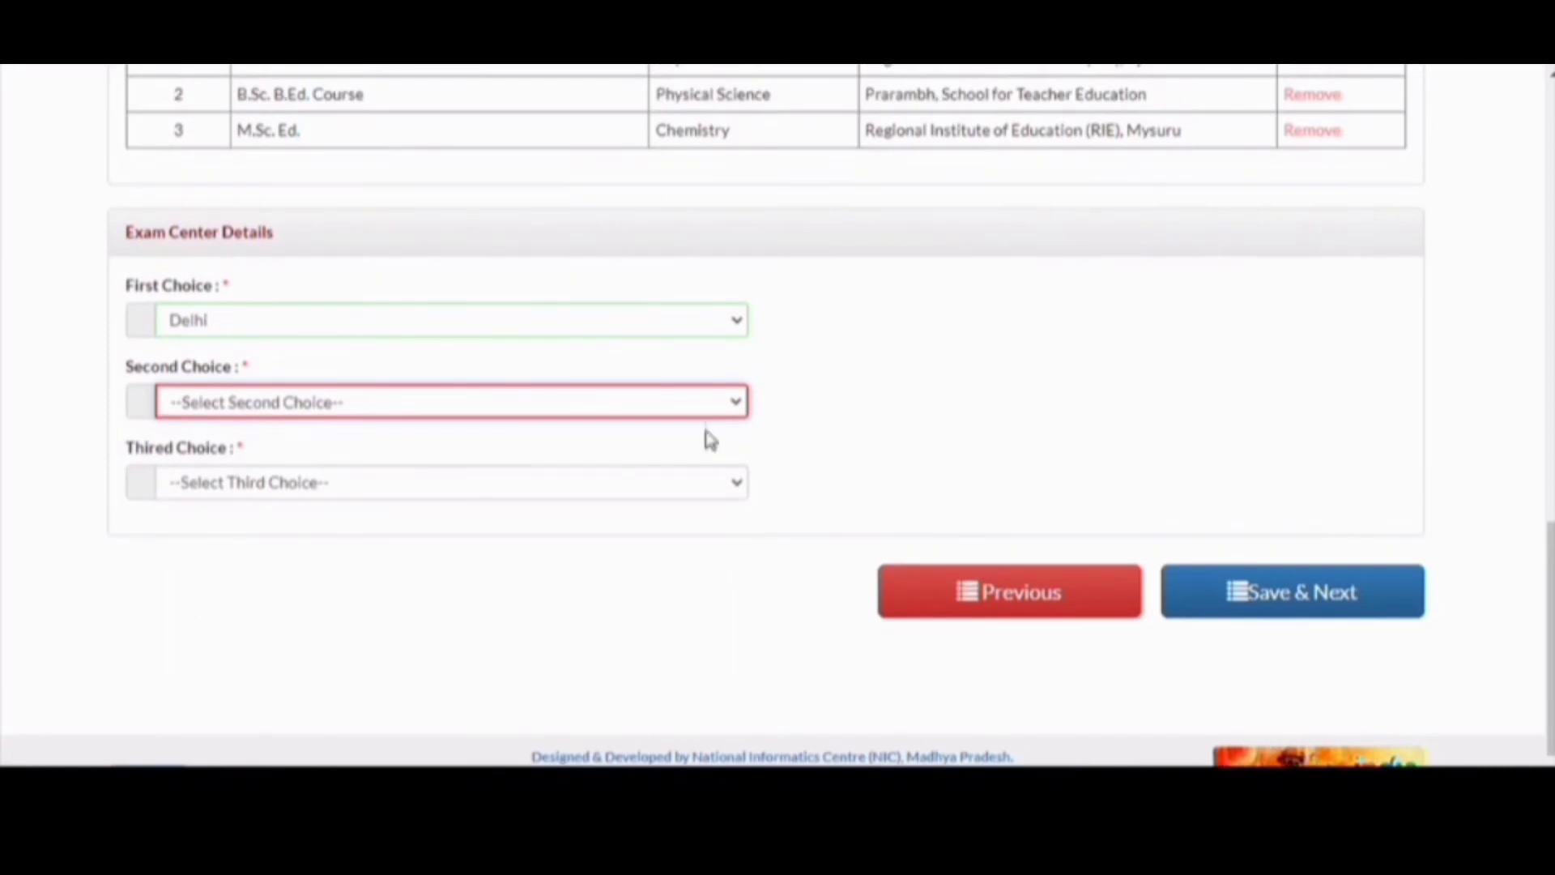
pyautogui.click(631, 409)
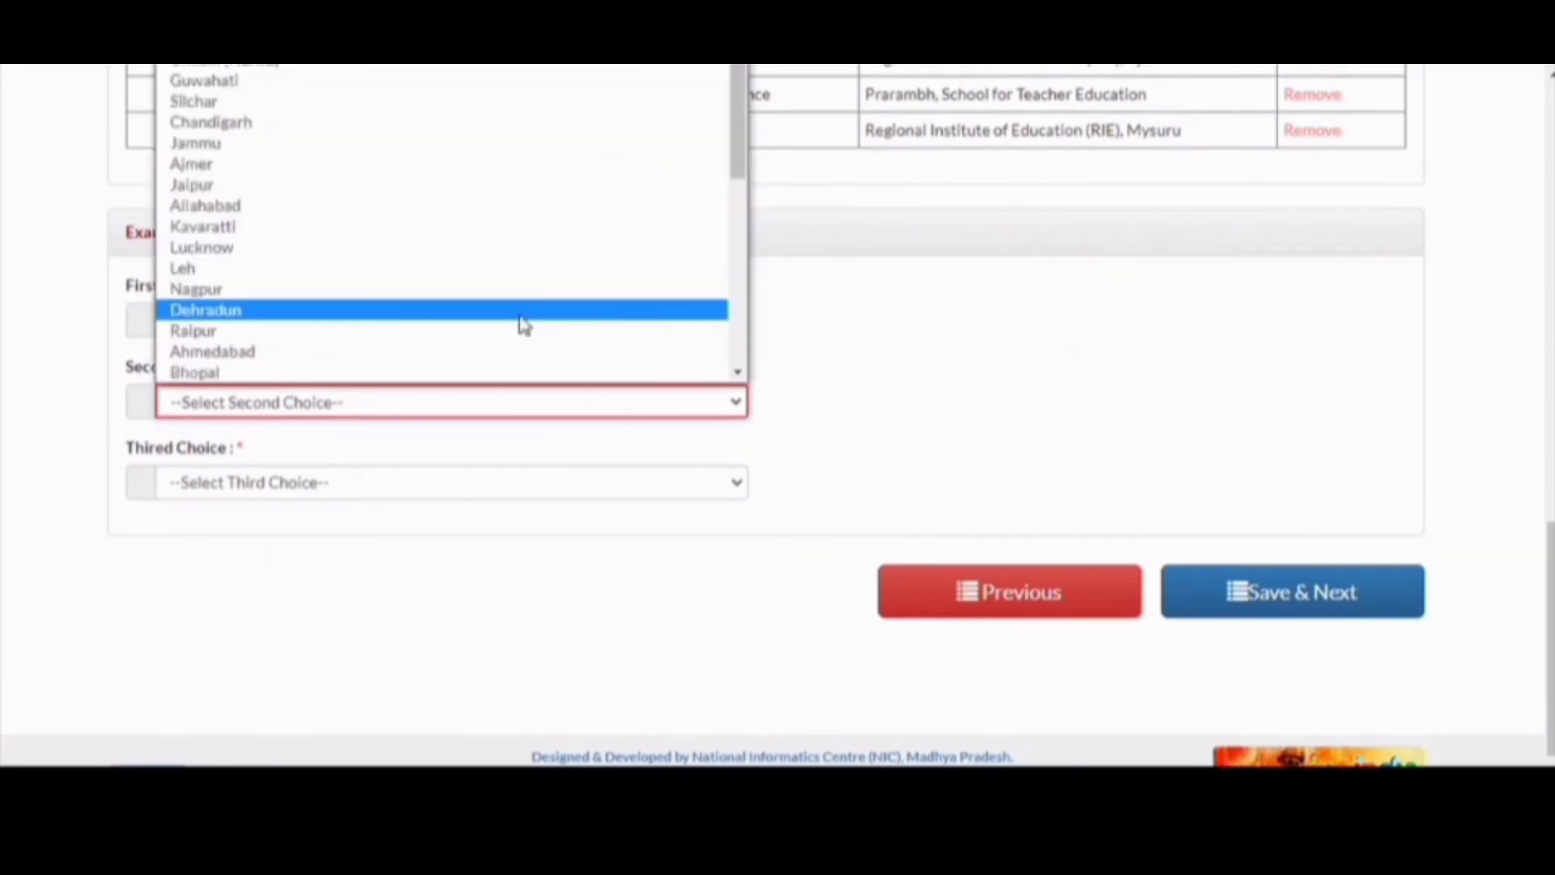
pyautogui.click(488, 269)
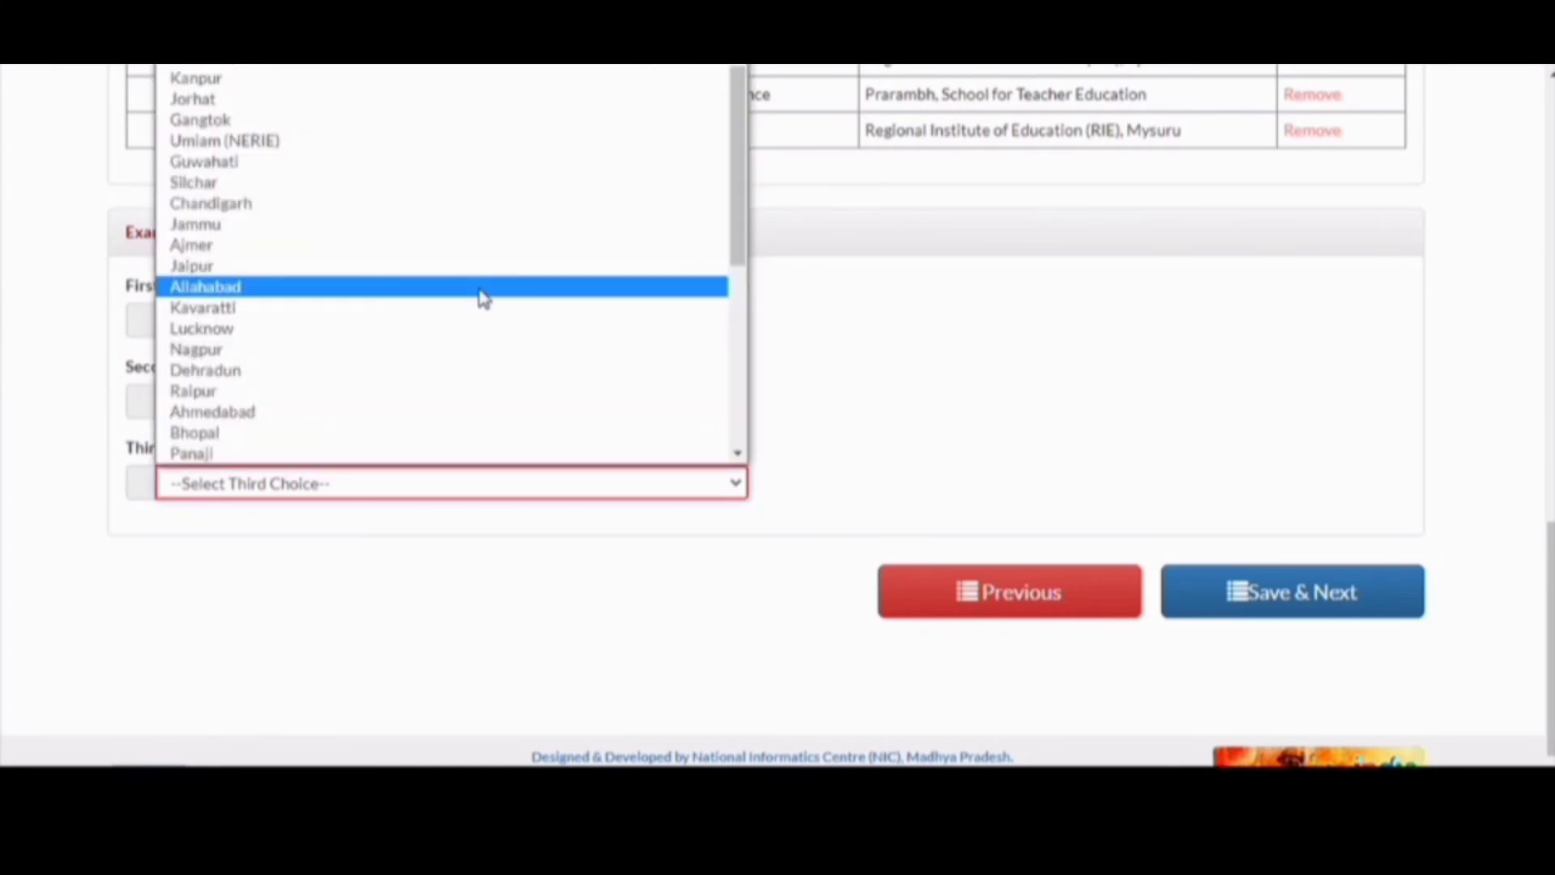
pyautogui.click(362, 227)
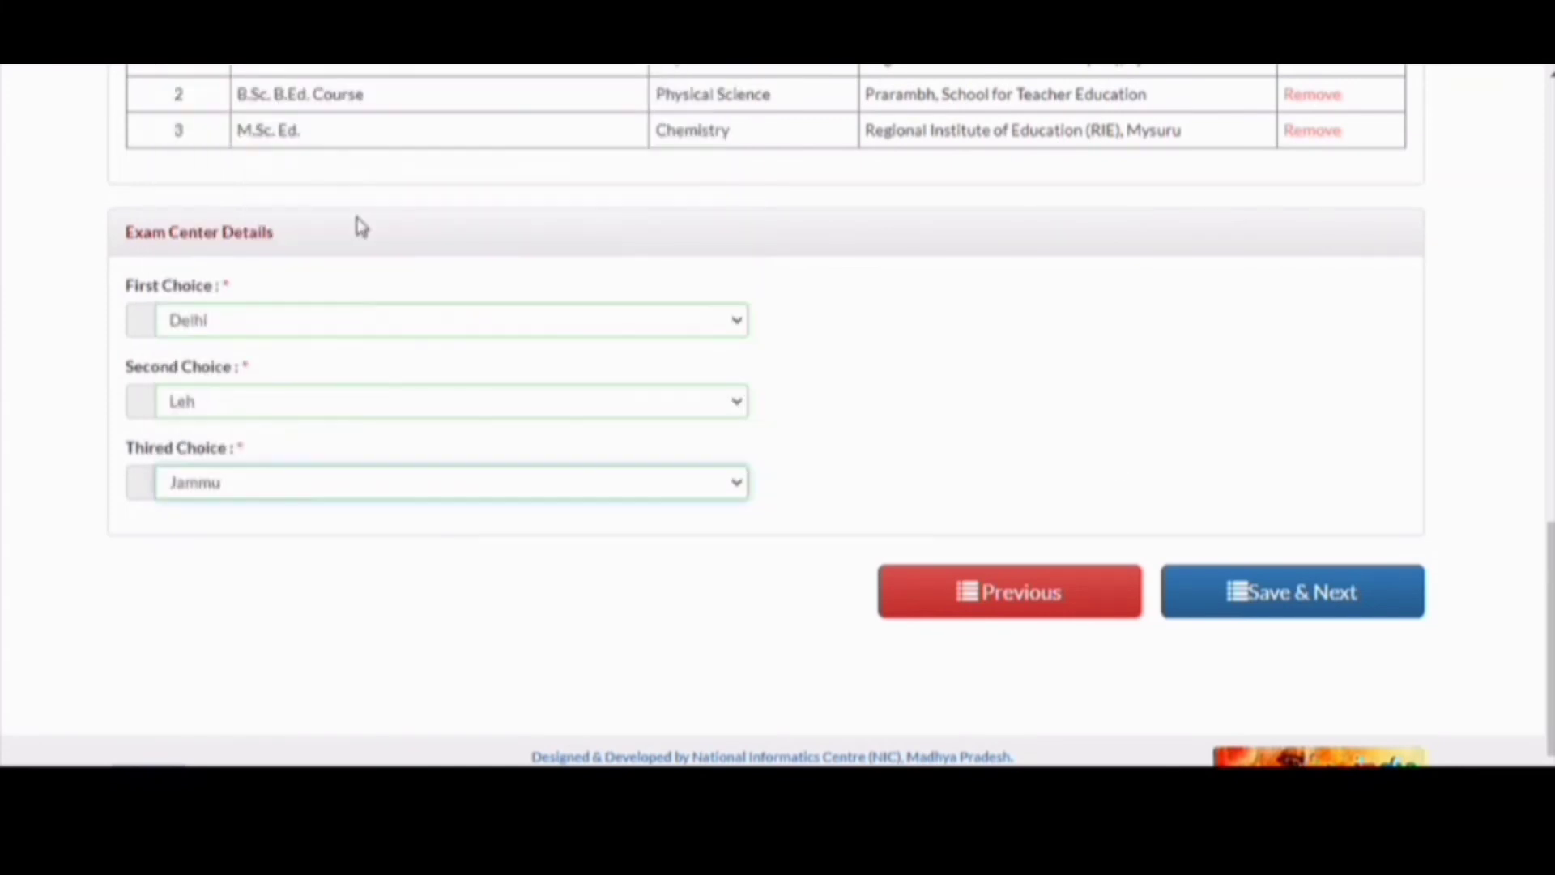
pyautogui.click(1246, 598)
# - Confirm saving the application details and dismiss the registration success message
pyautogui.press('Return')
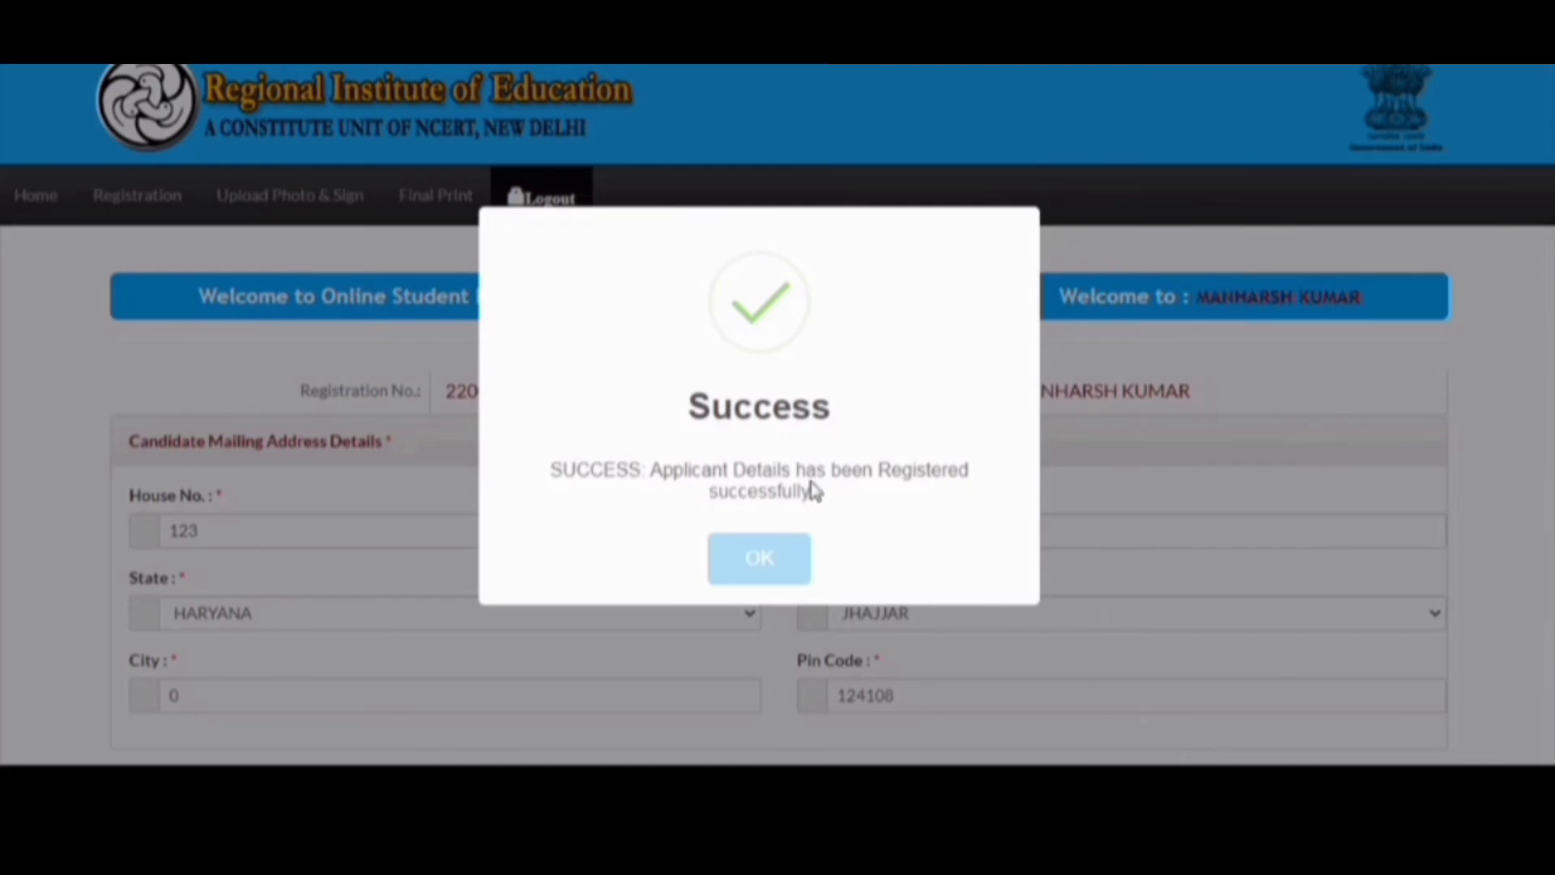
pyautogui.click(760, 567)
pyautogui.scroll(-5, 761, 575)
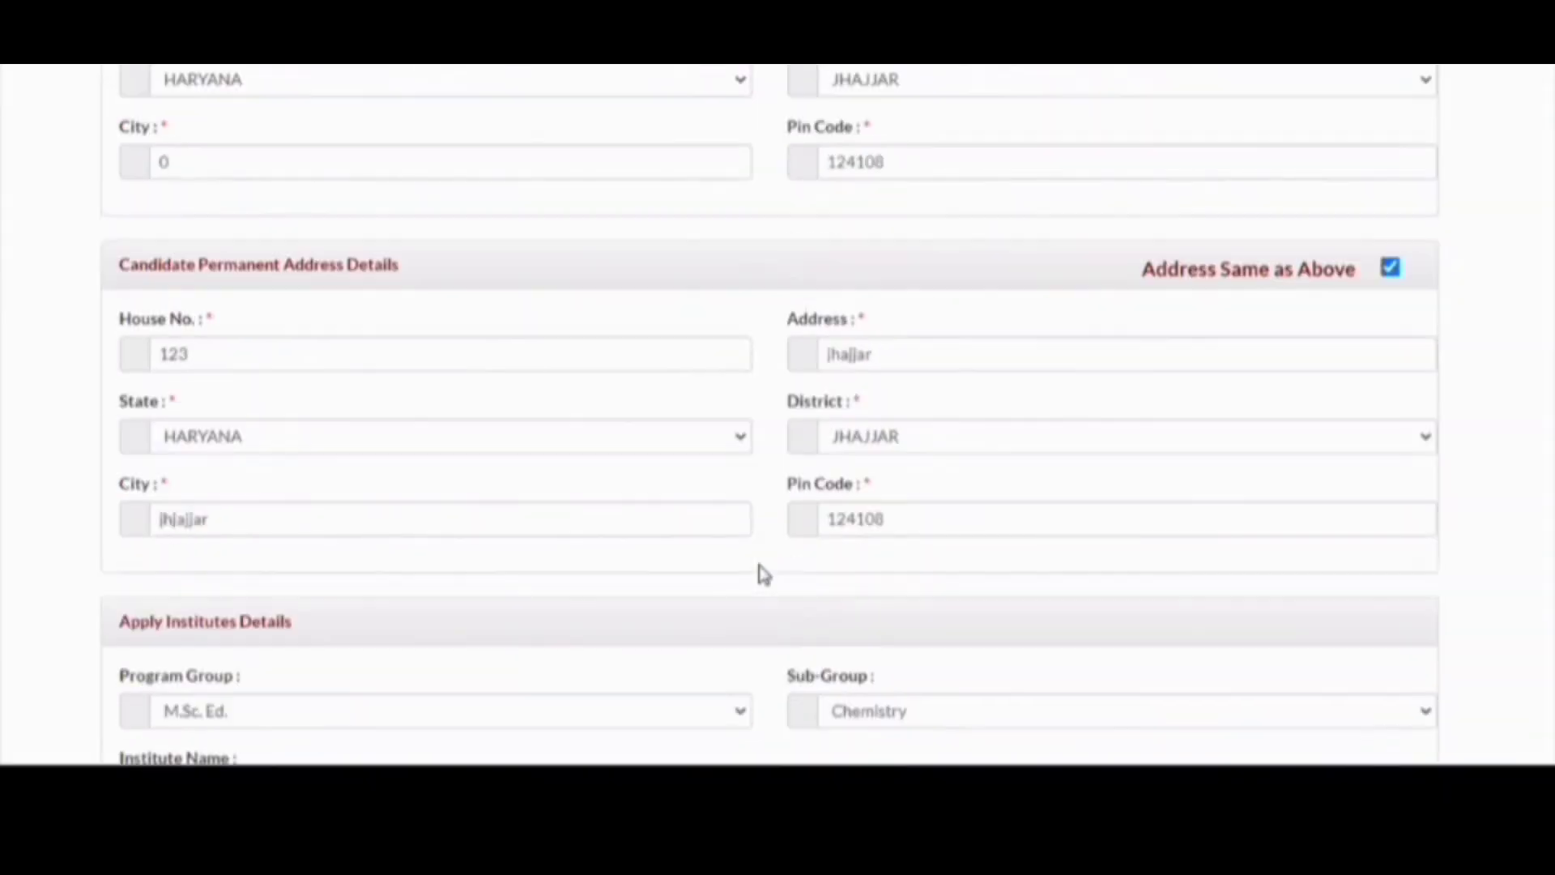
pyautogui.scroll(-10, 761, 575)
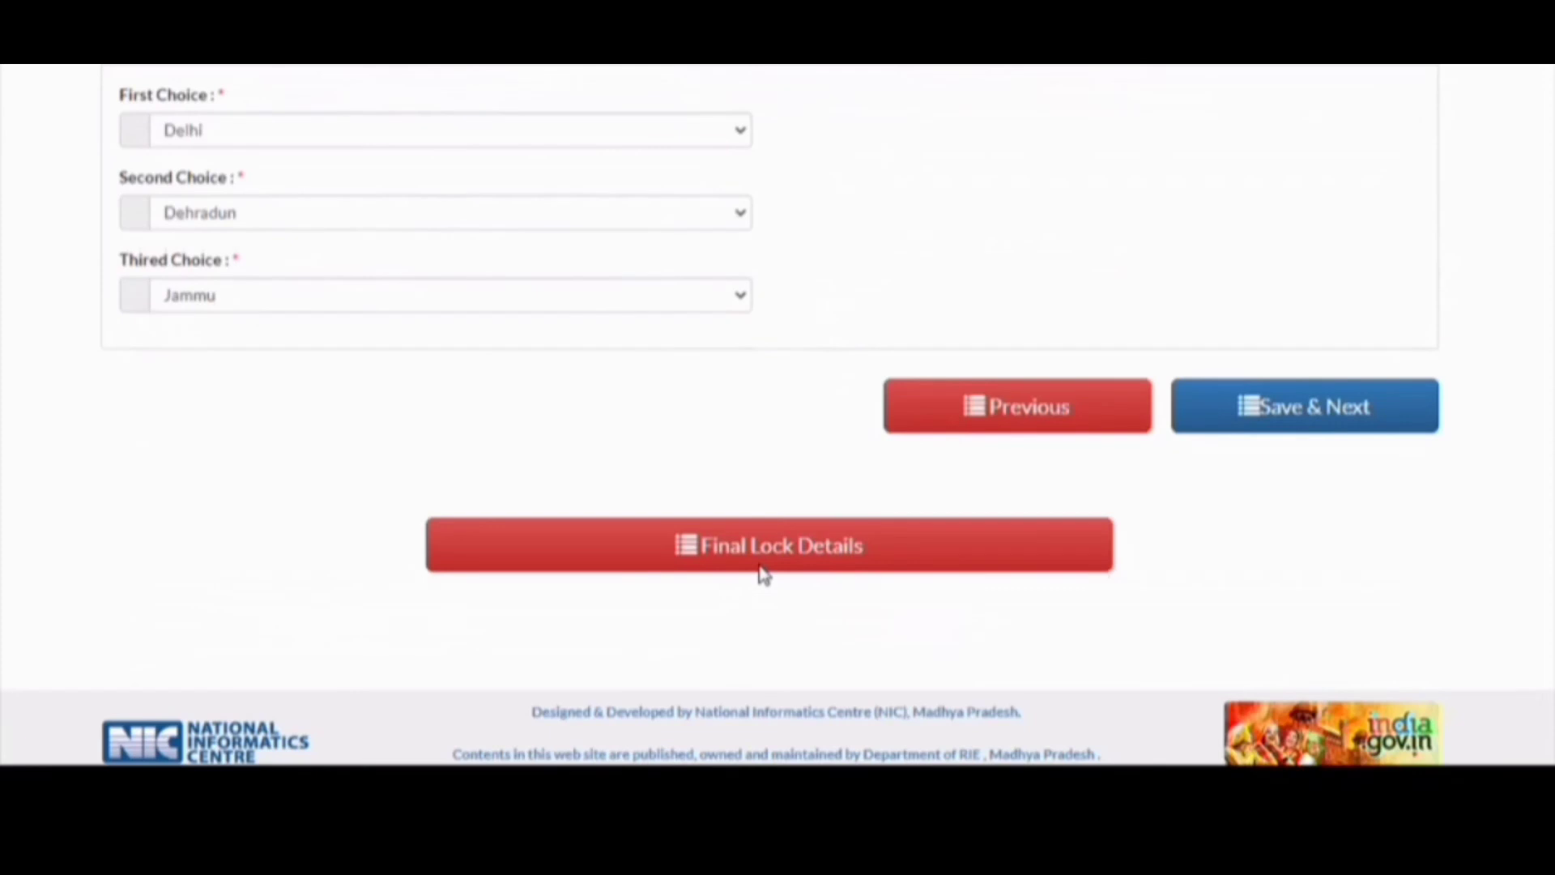
# - Save & Next again, confirm, and close the second success message
pyautogui.click(1288, 413)
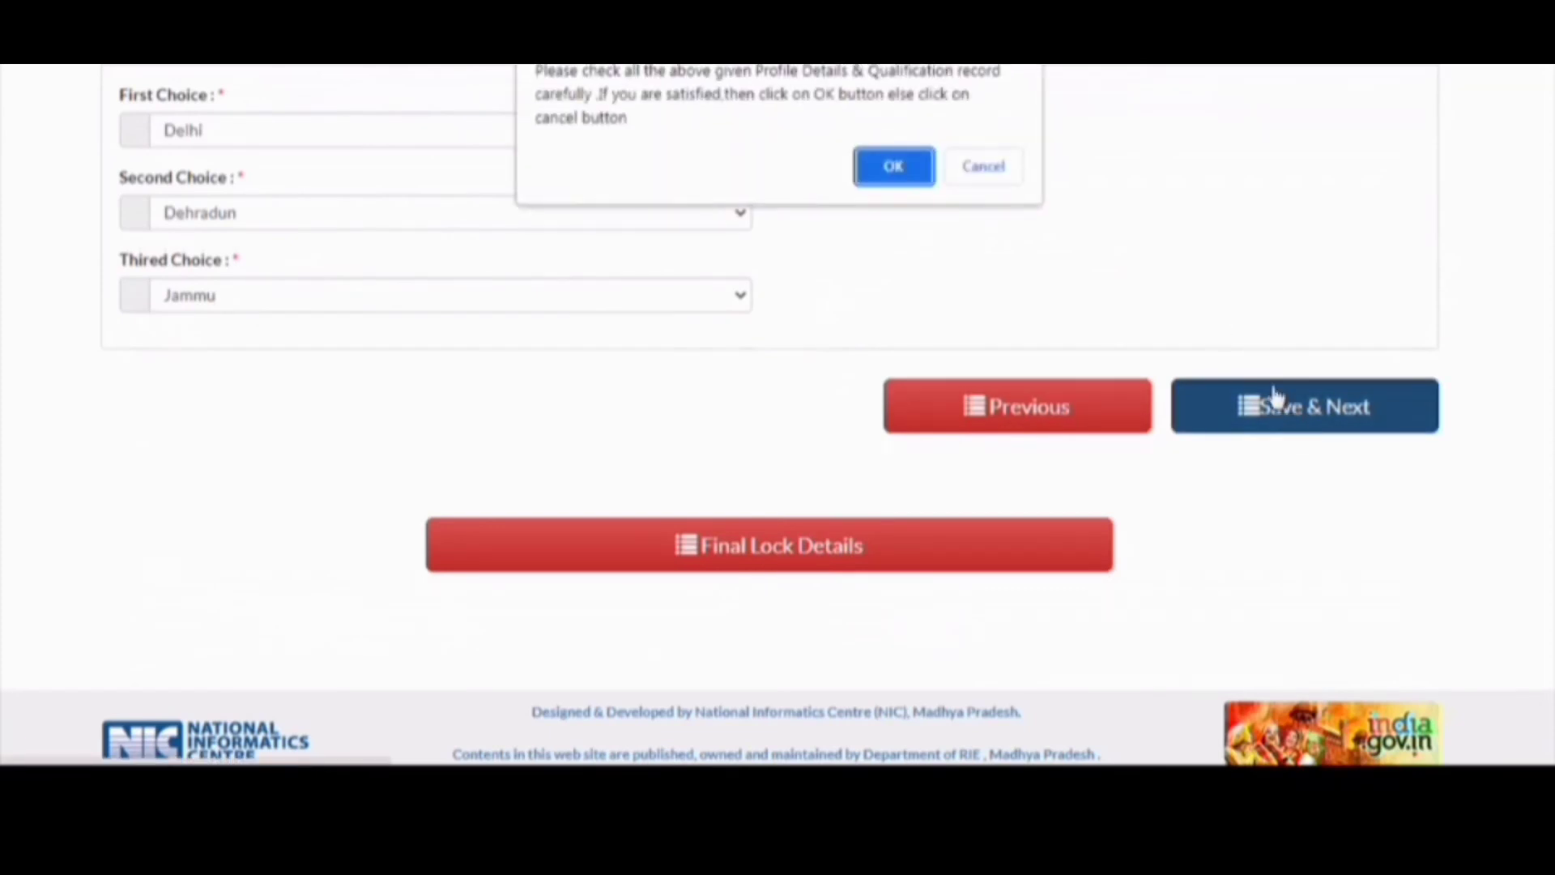
pyautogui.click(892, 160)
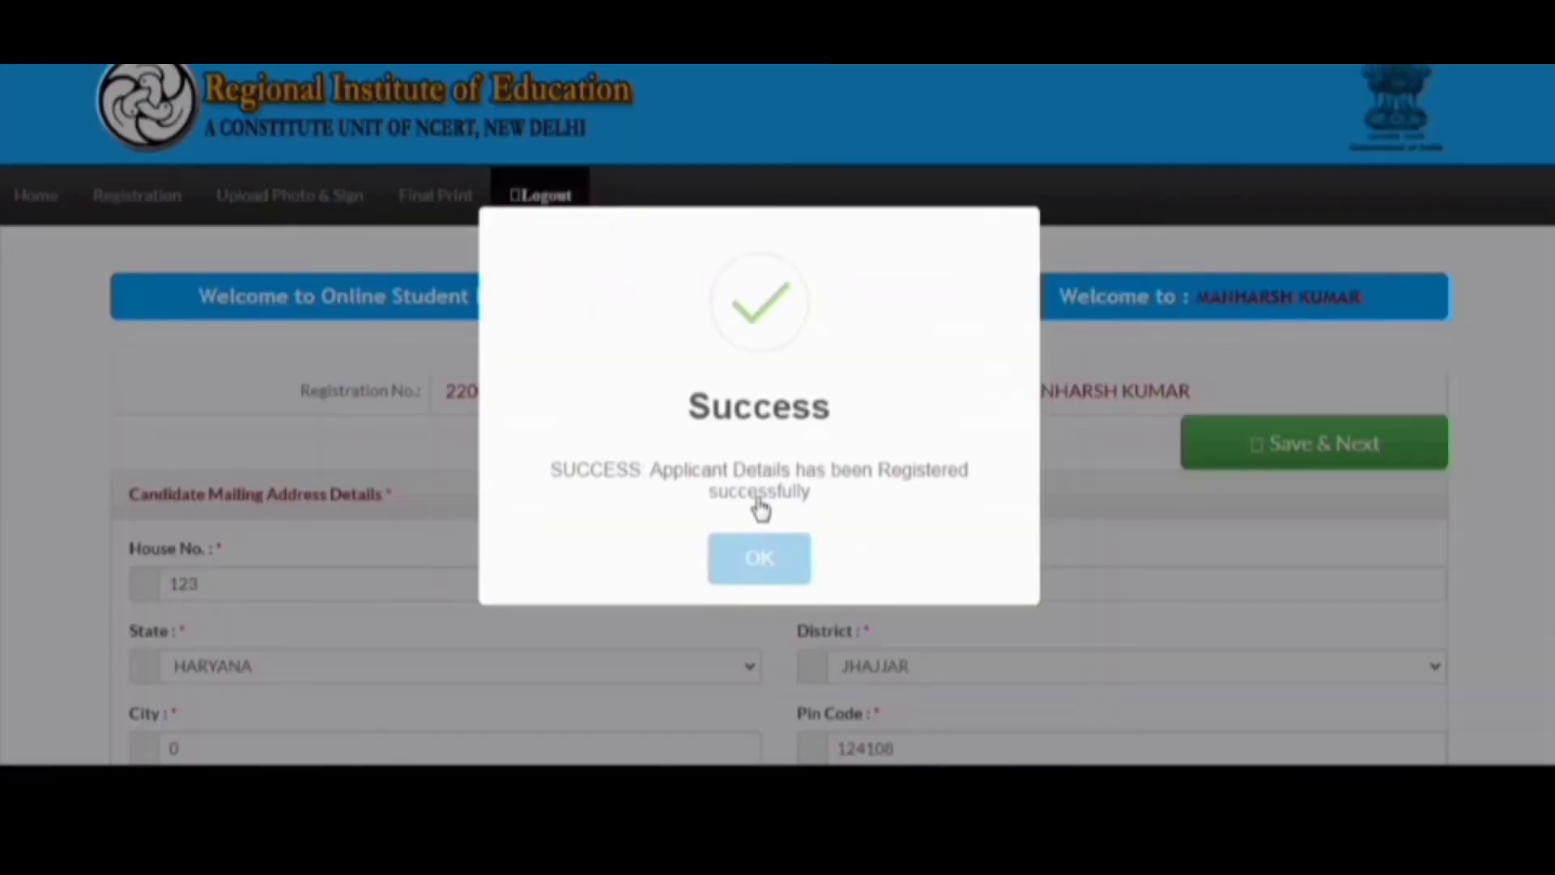
pyautogui.click(760, 568)
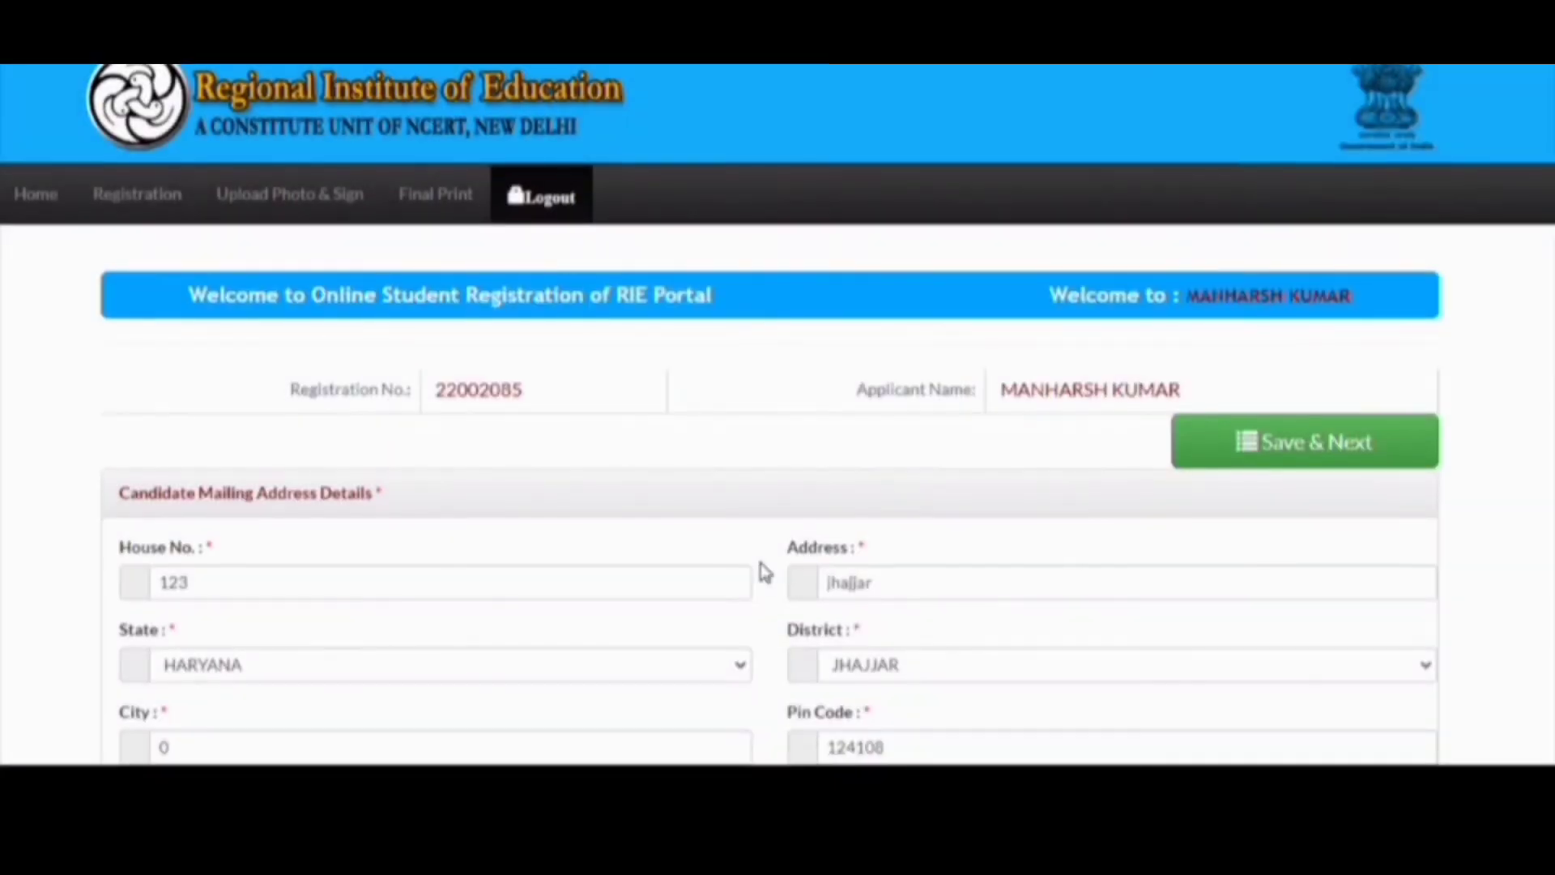
pyautogui.scroll(-12, 765, 572)
pyautogui.scroll(-6, 761, 570)
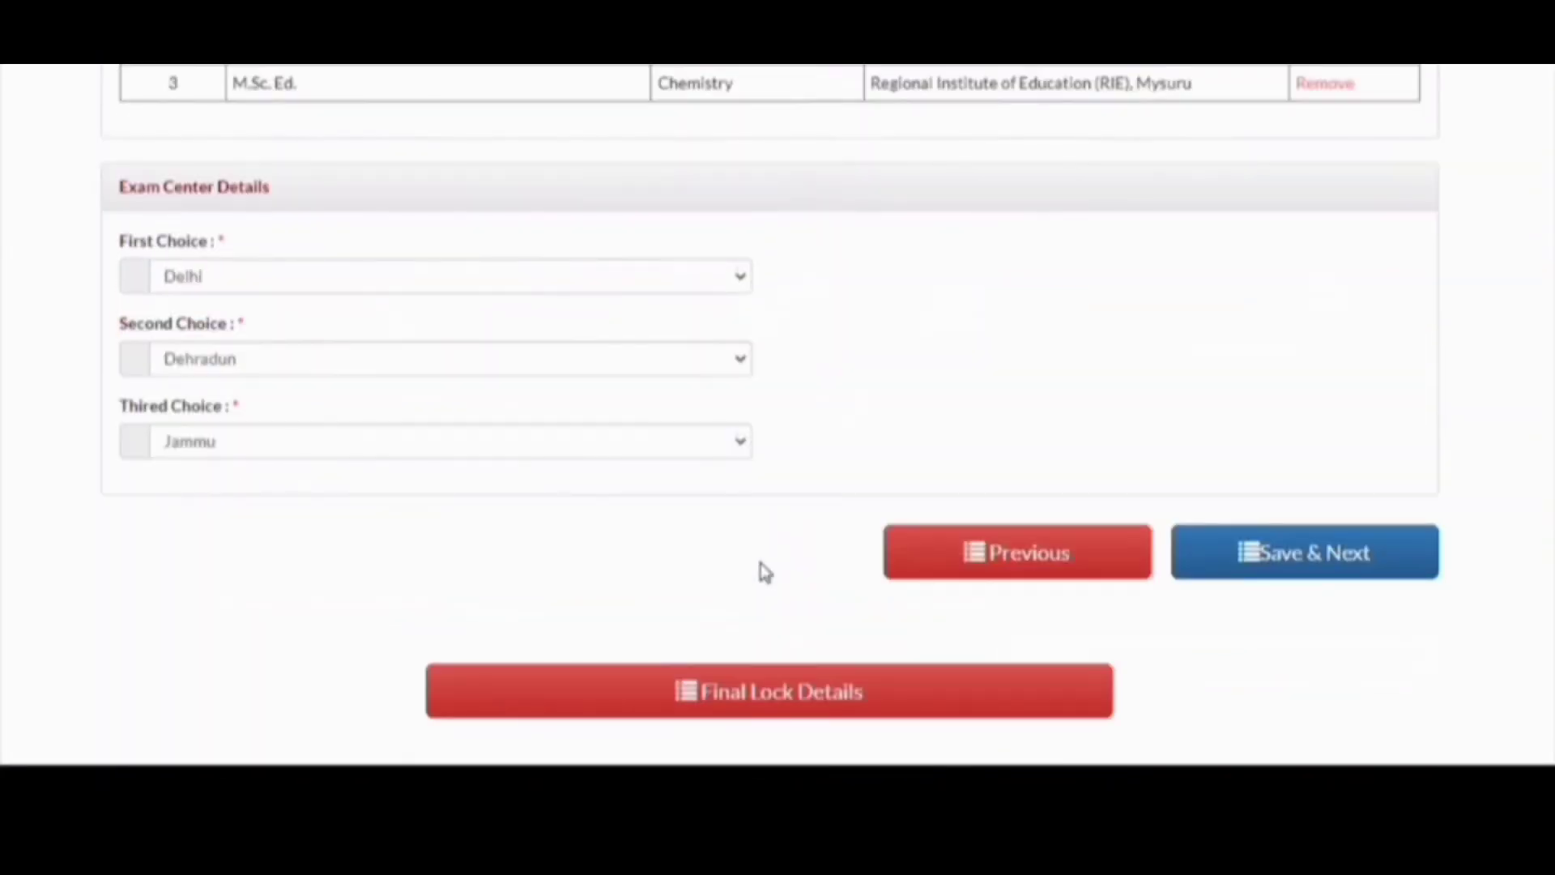
pyautogui.click(761, 566)
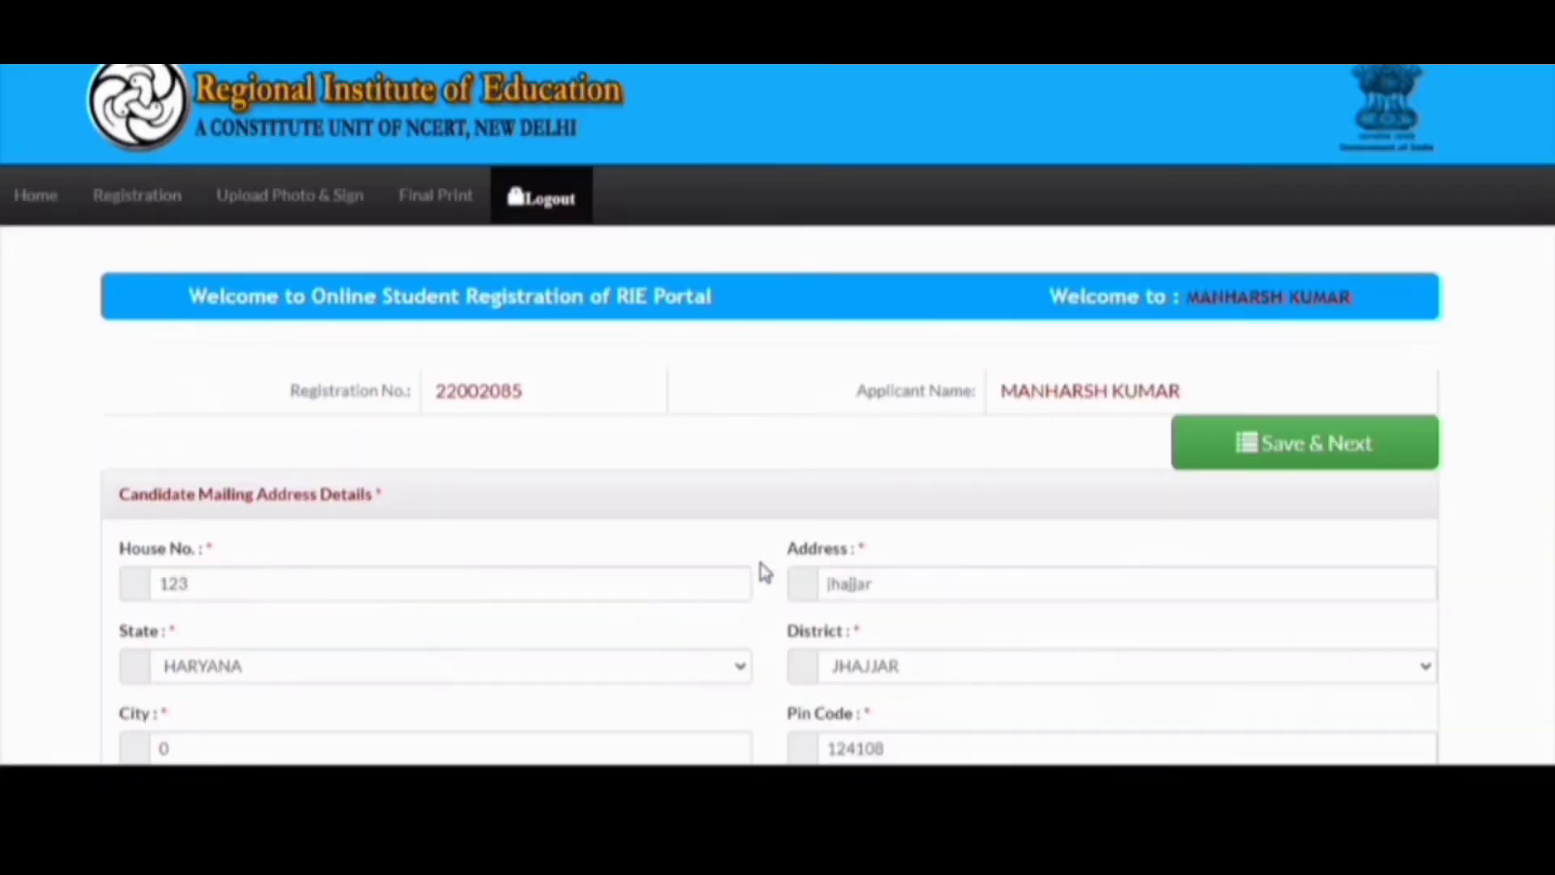
# - Attach the applicant's photo and parents sign.jpg to the photo and signature fields
pyautogui.click(349, 203)
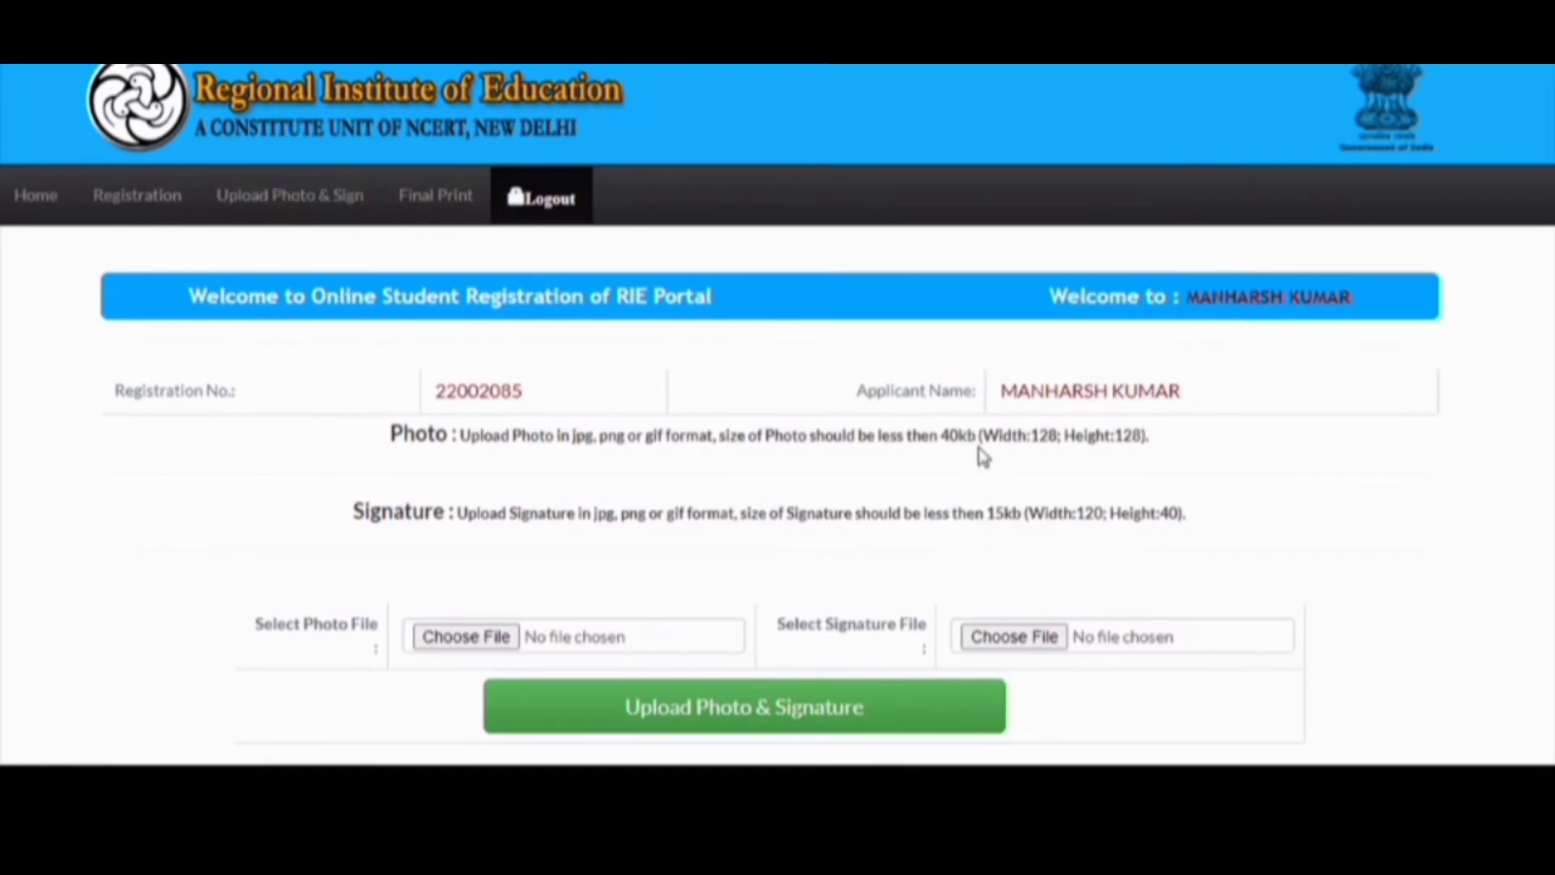
pyautogui.scroll(-1, 964, 457)
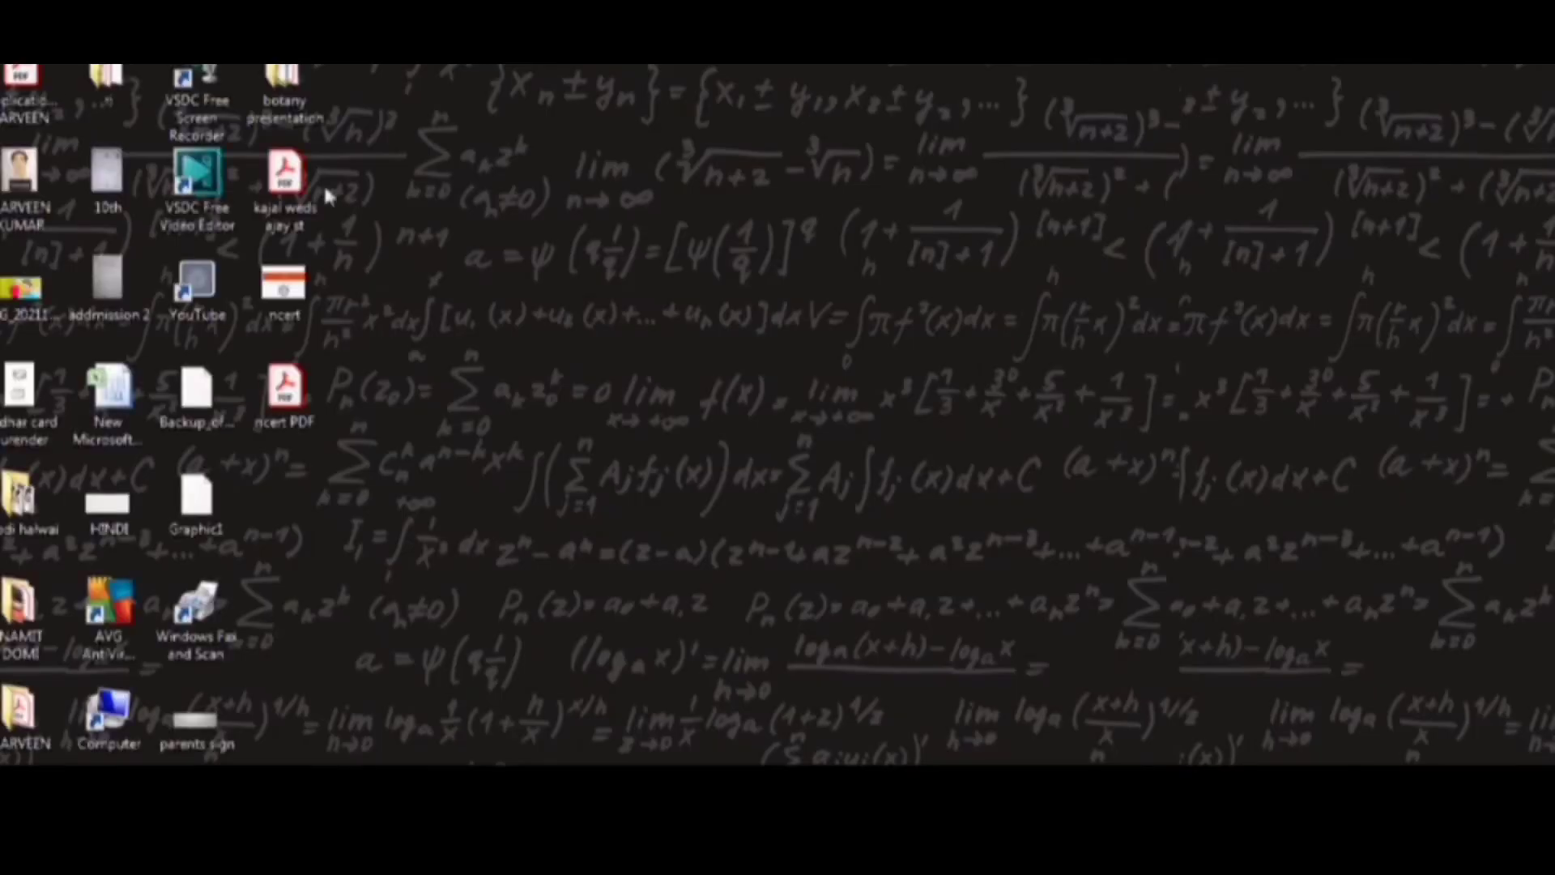
pyautogui.click(29, 182)
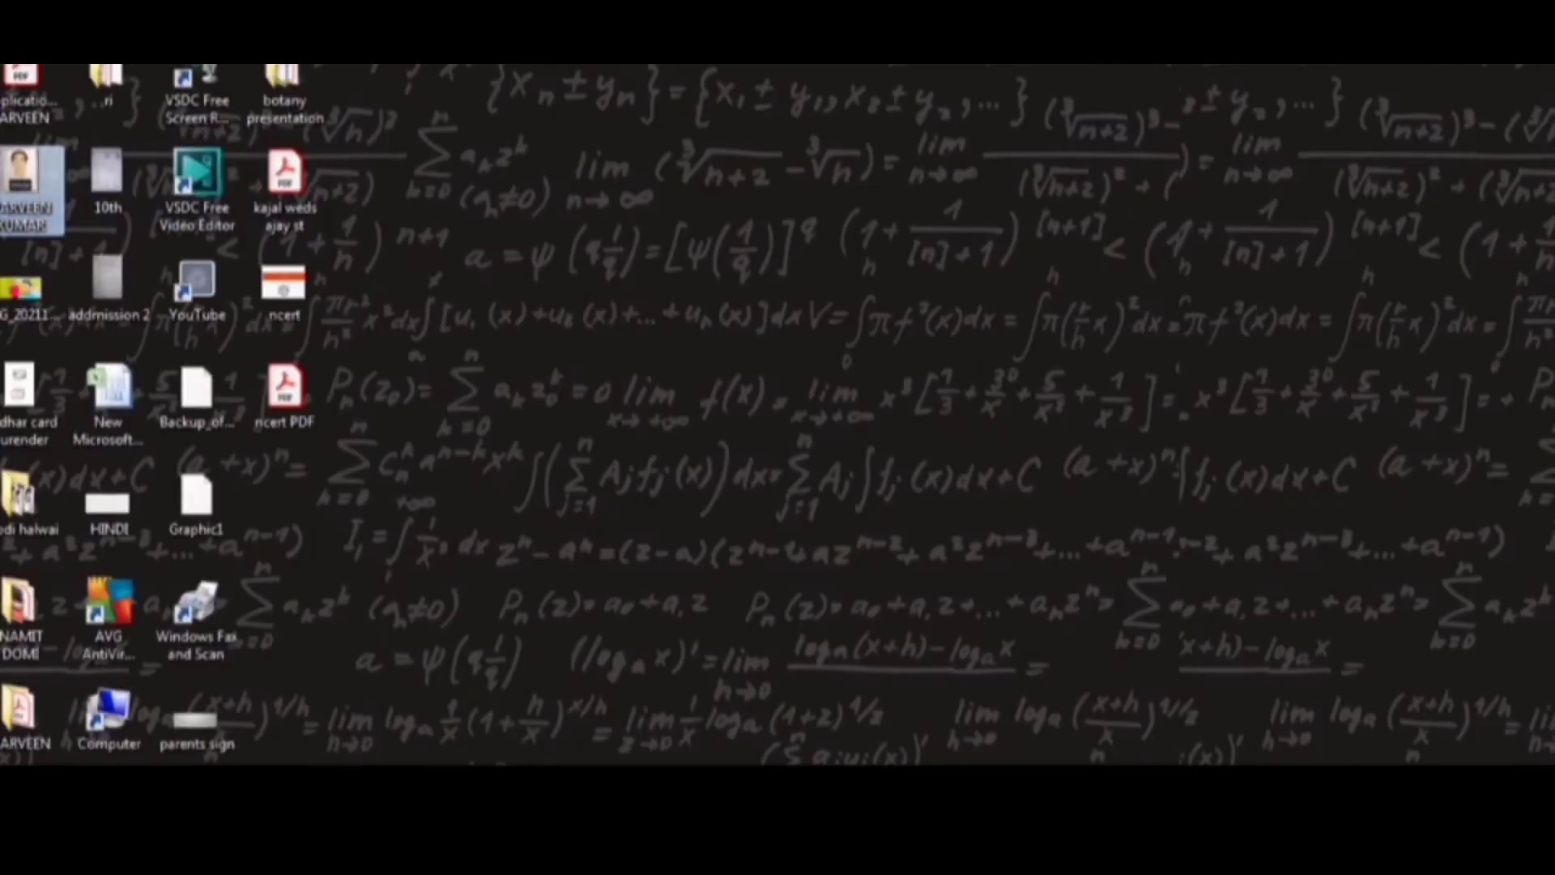
pyautogui.moveTo(29, 182); pyautogui.dragTo(469, 558)
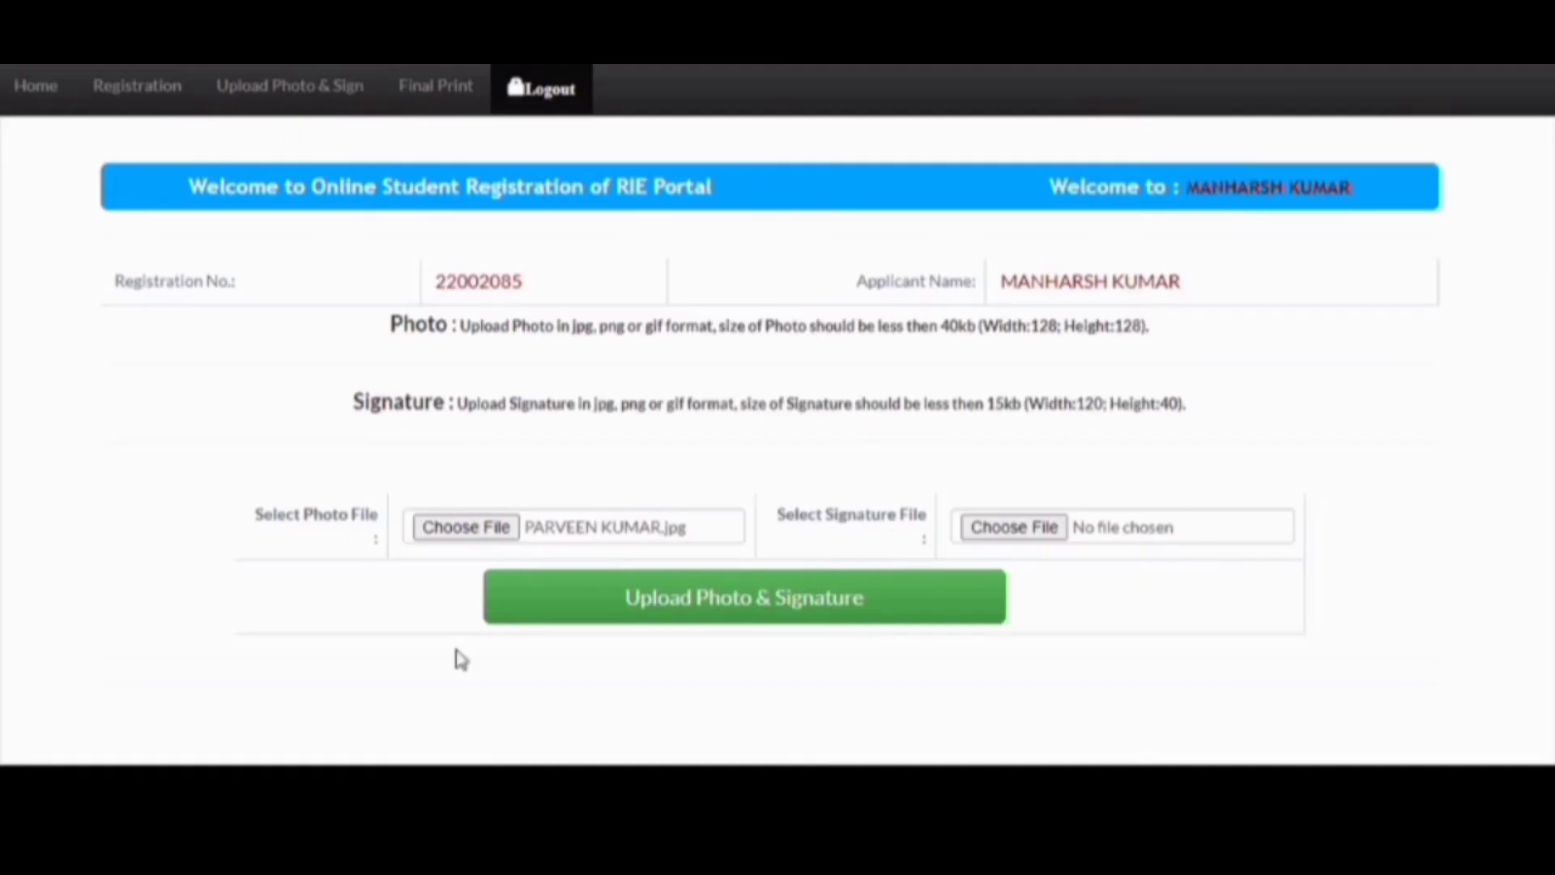
pyautogui.moveTo(455, 656)
pyautogui.mouseDown()
pyautogui.moveTo(1007, 545)
pyautogui.moveTo(1007, 528)
pyautogui.mouseUp()
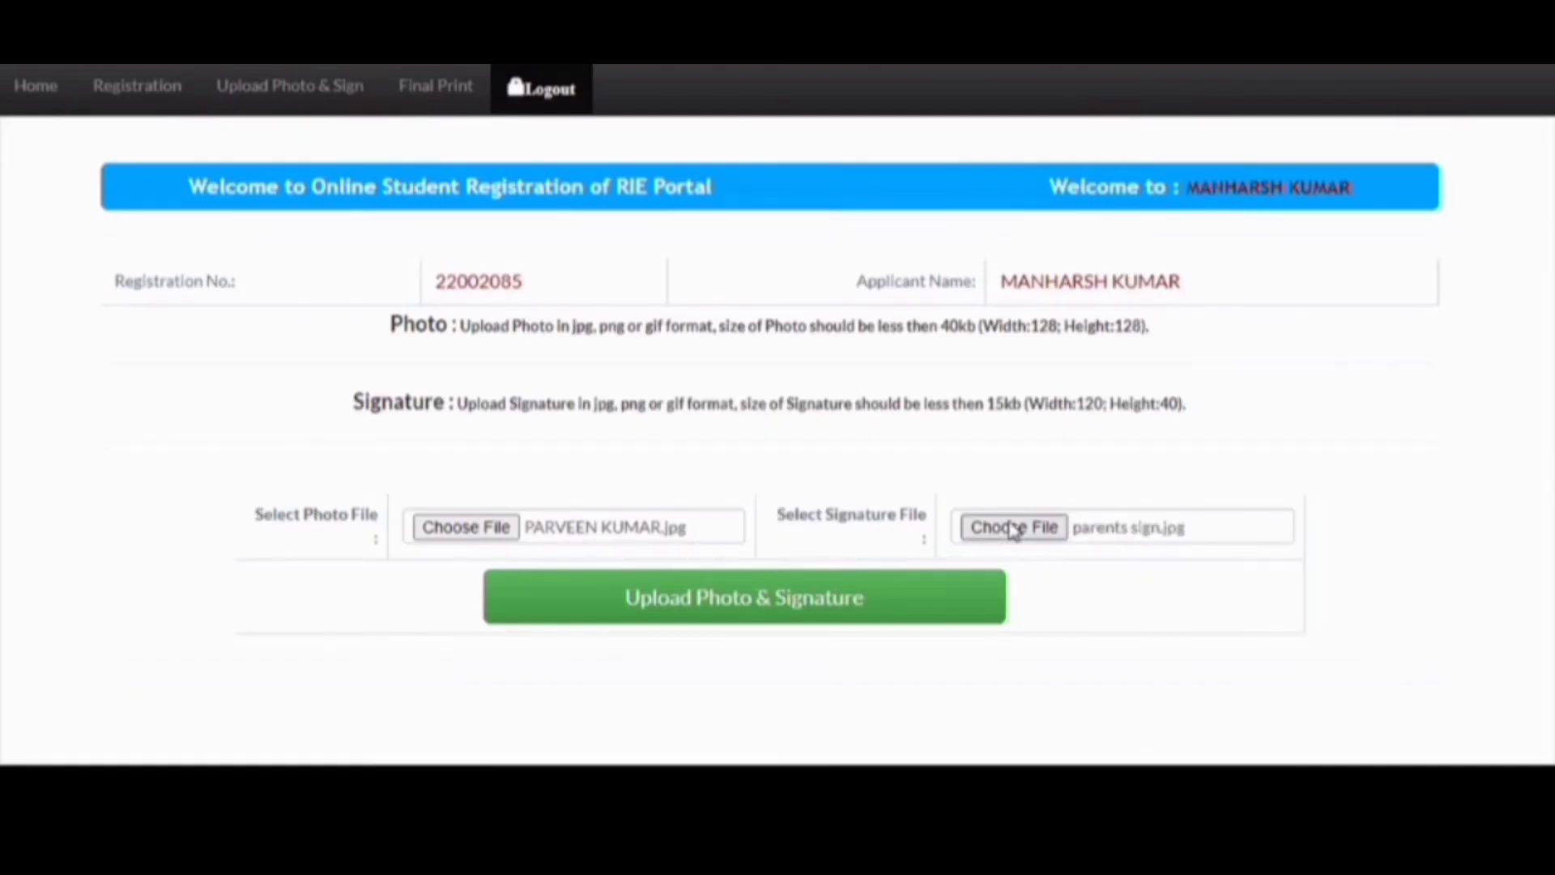
# - Upload the photo and signature and dismiss the success message
pyautogui.click(830, 609)
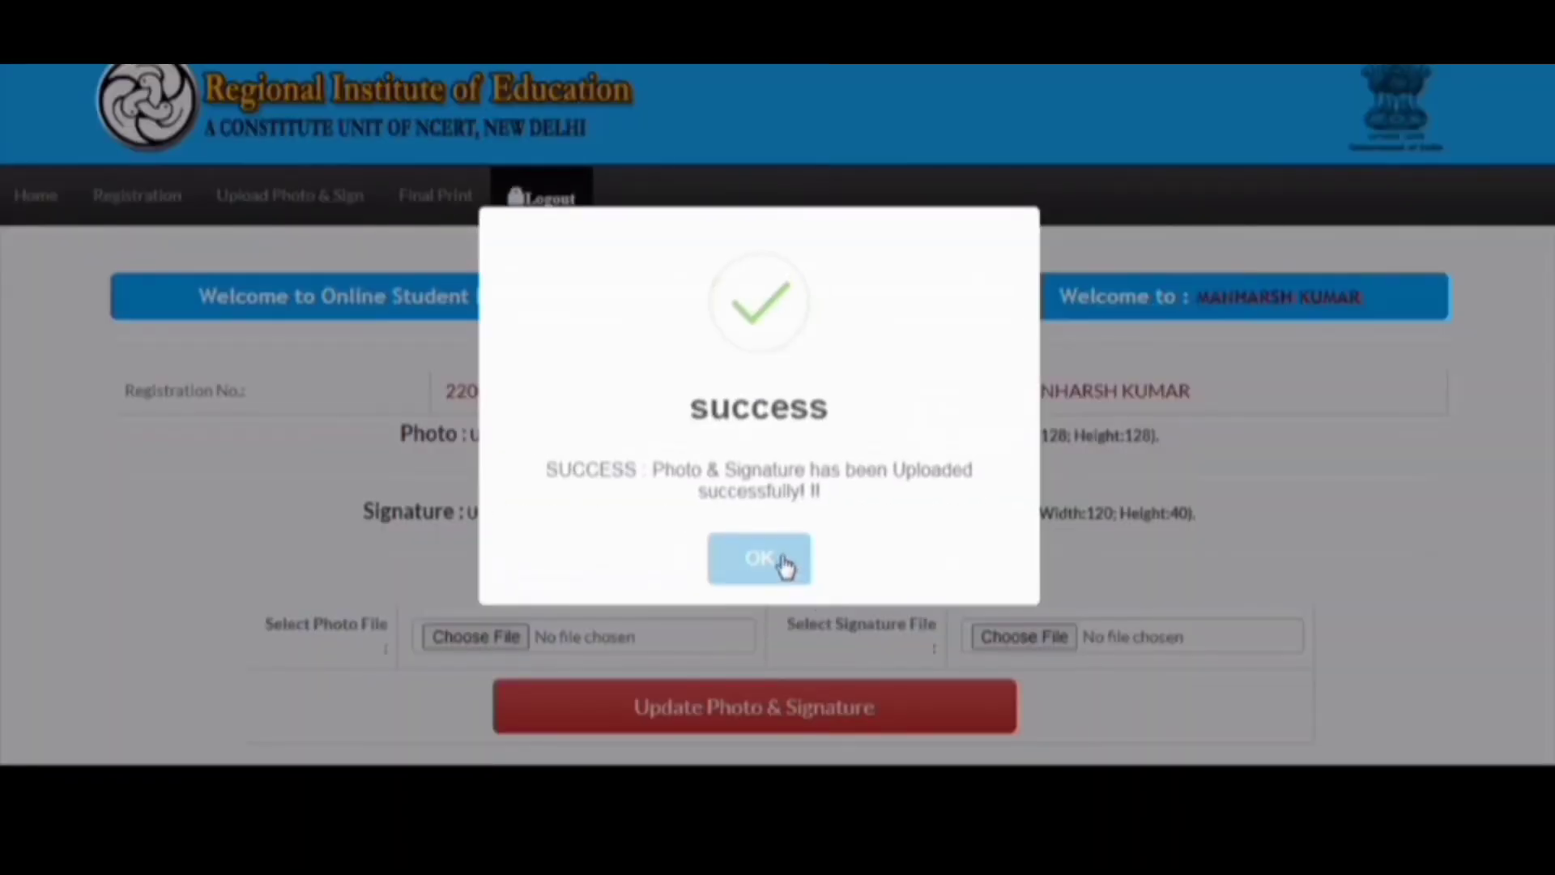
pyautogui.click(759, 559)
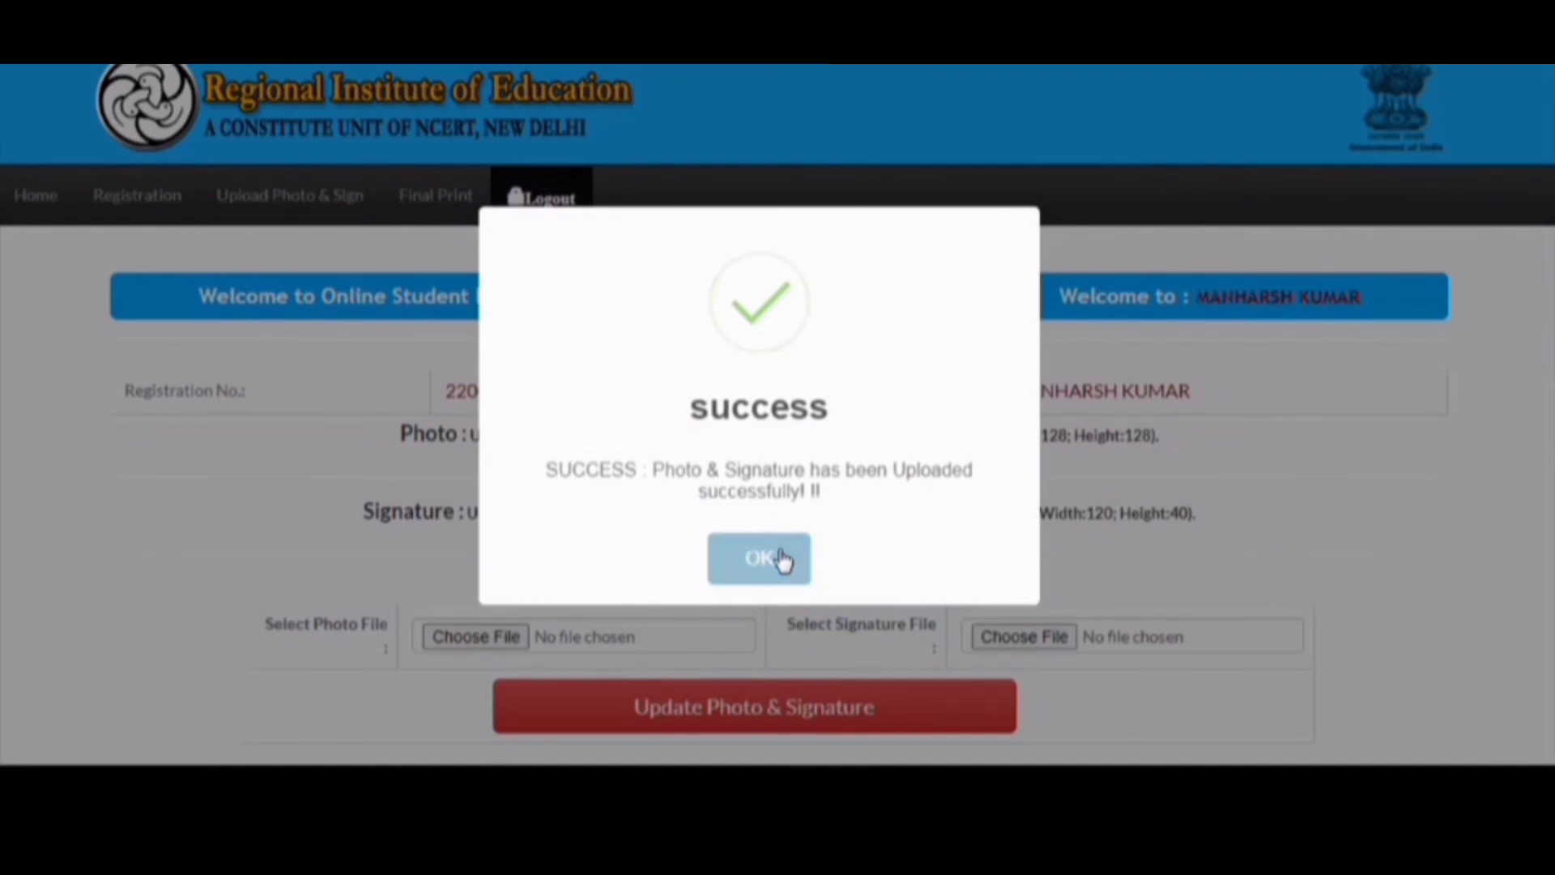
pyautogui.scroll(-2, 777, 542)
pyautogui.scroll(-4, 782, 557)
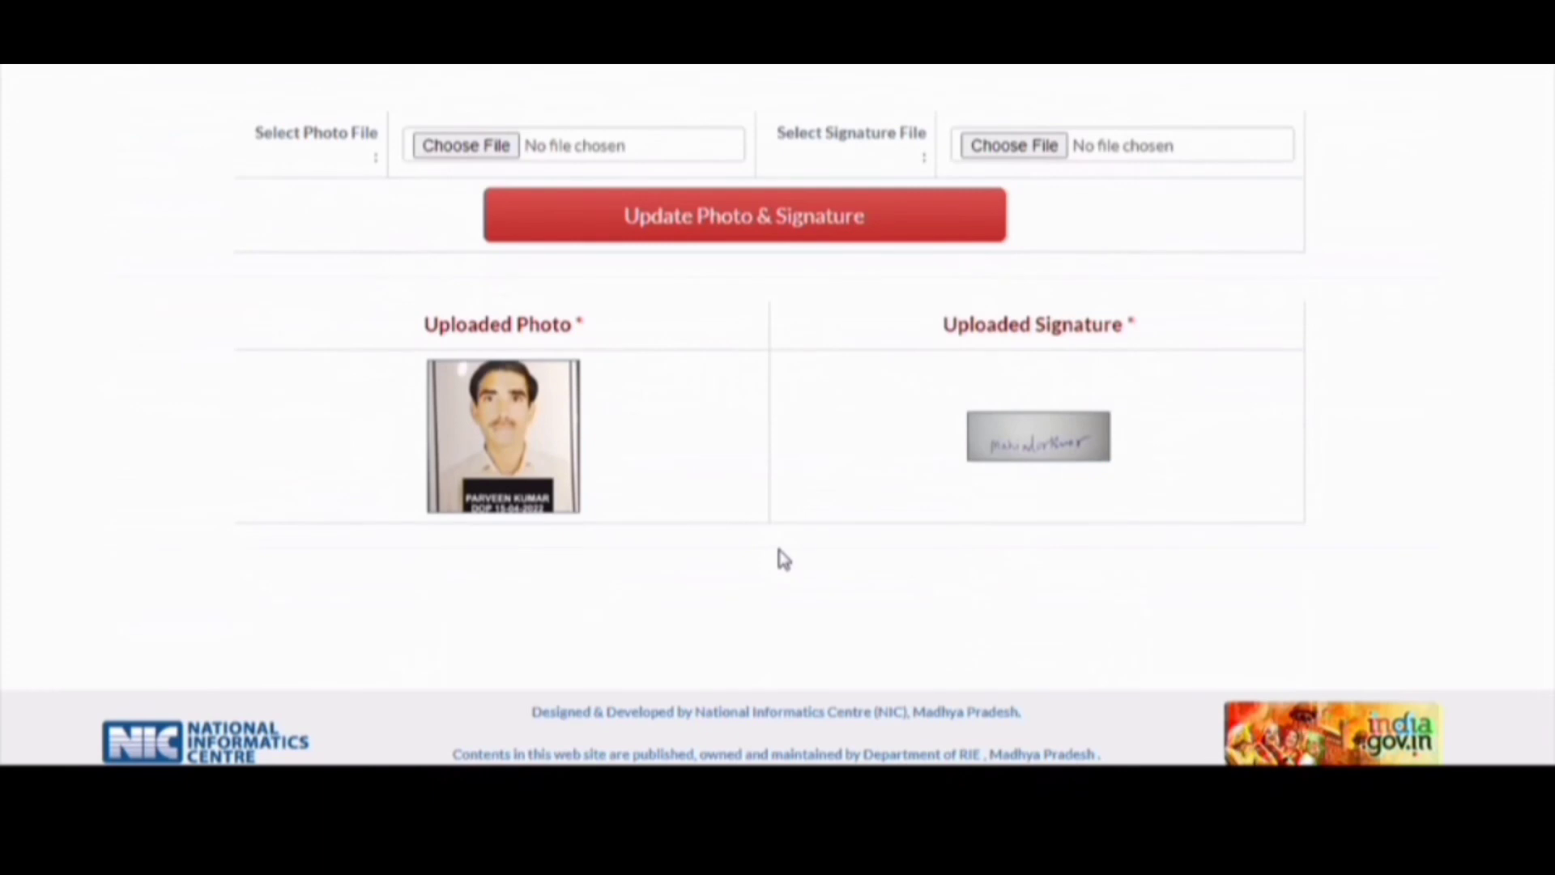
pyautogui.scroll(6, 784, 559)
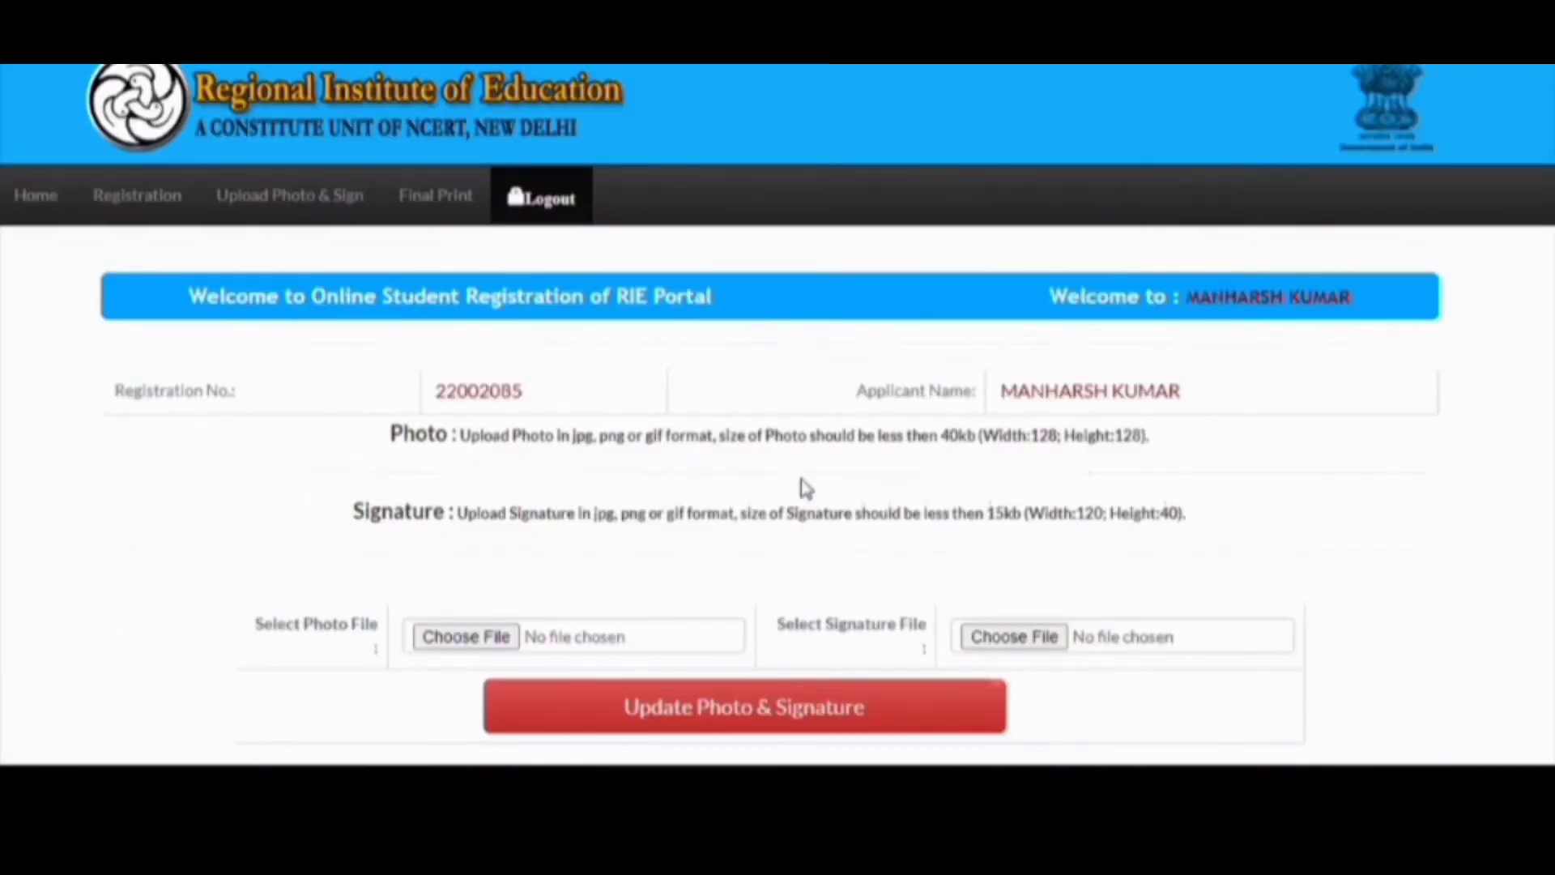
# - Try Final Print, acknowledge the lock-details-first warning, and go back
pyautogui.click(442, 197)
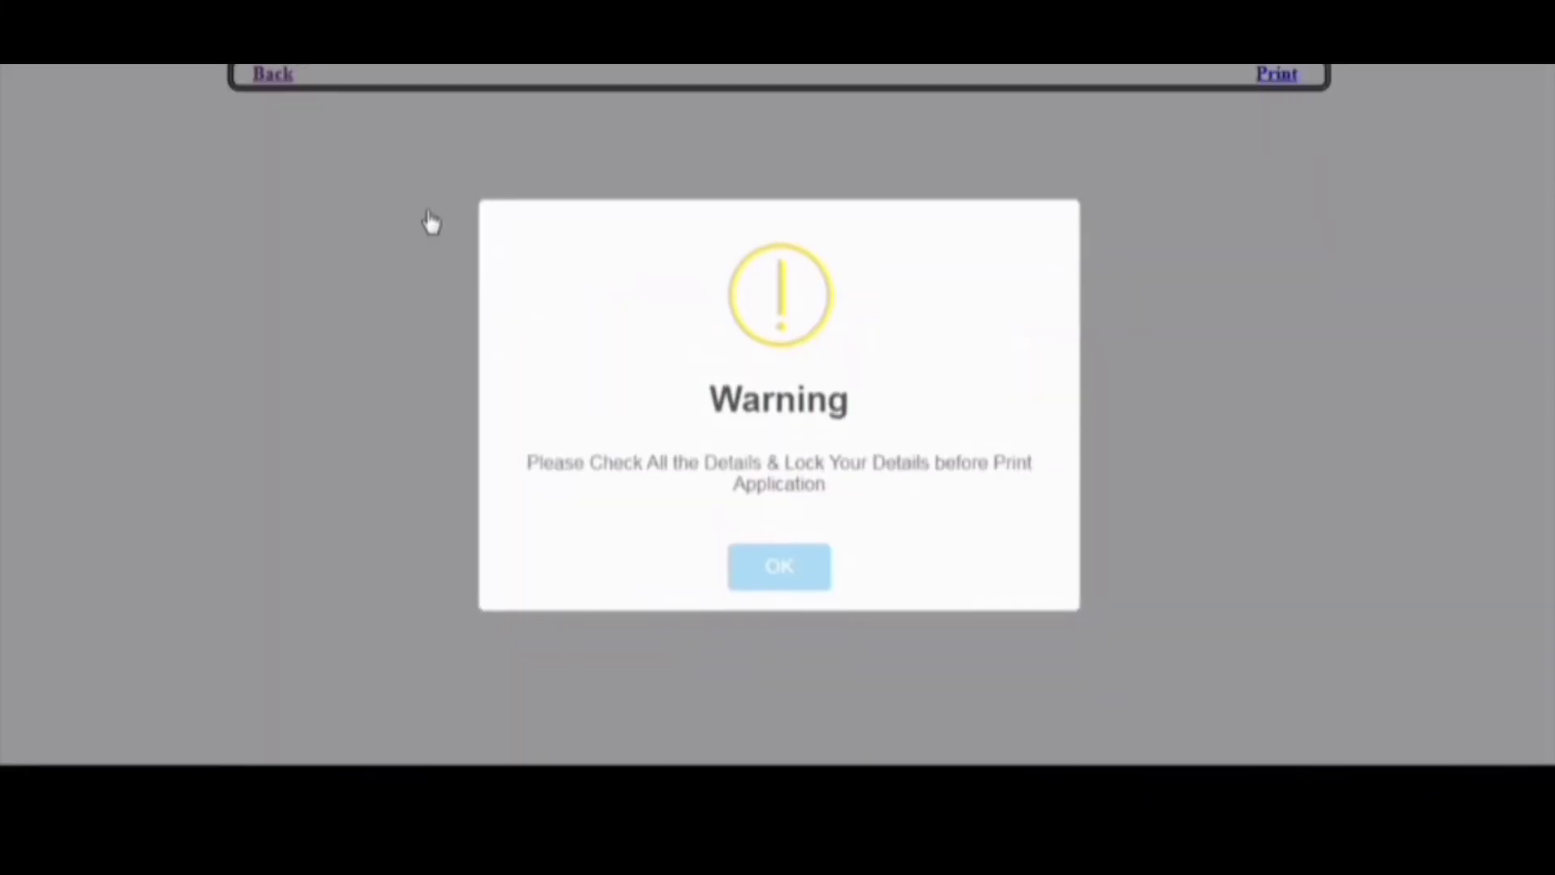
pyautogui.click(776, 572)
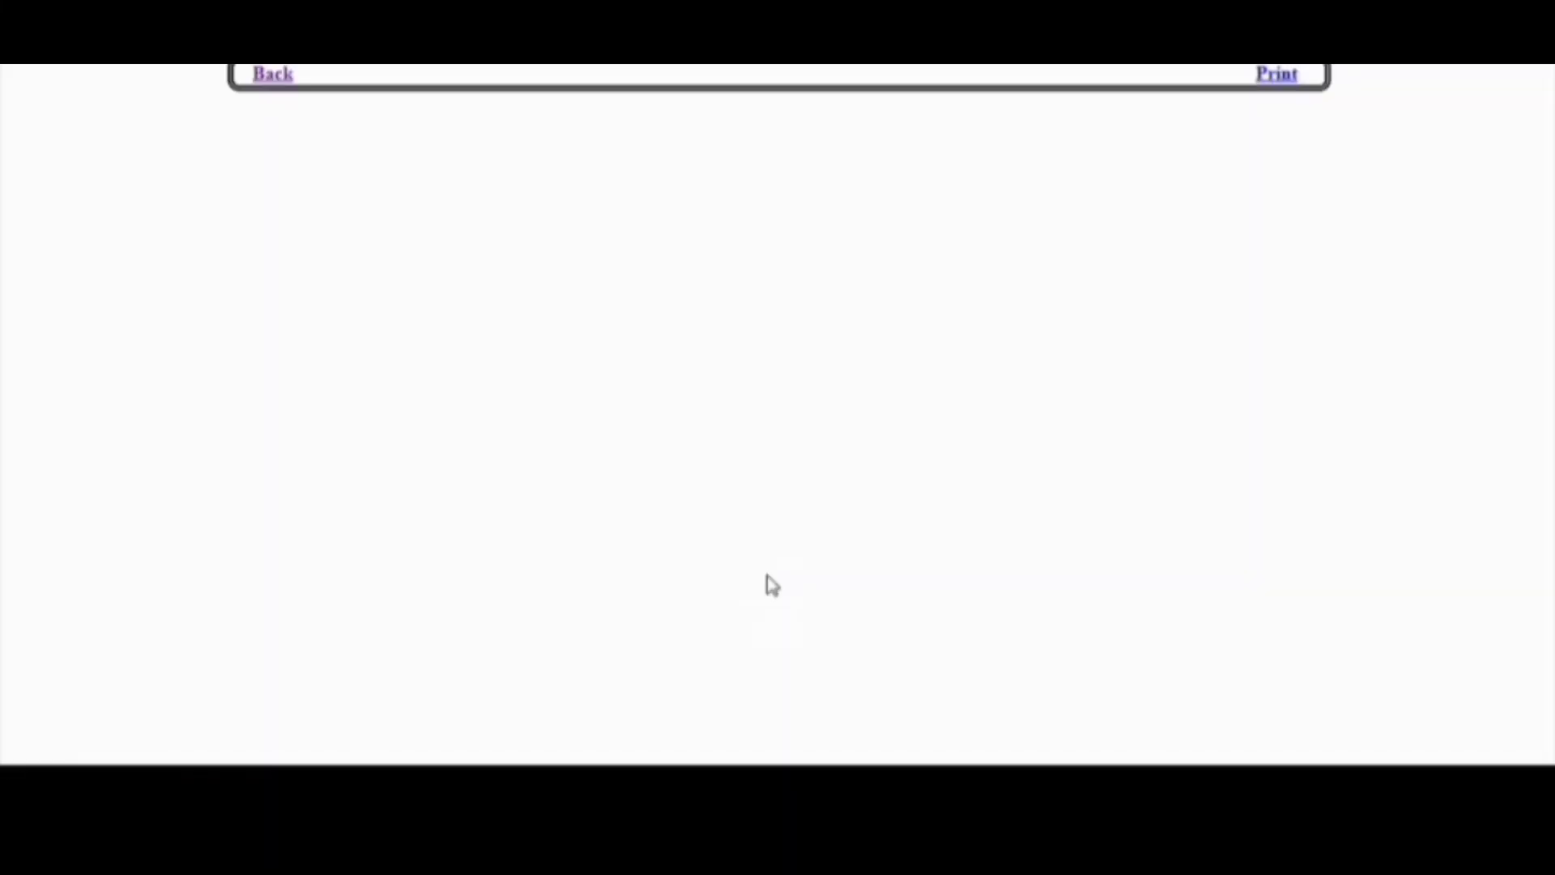
pyautogui.click(274, 79)
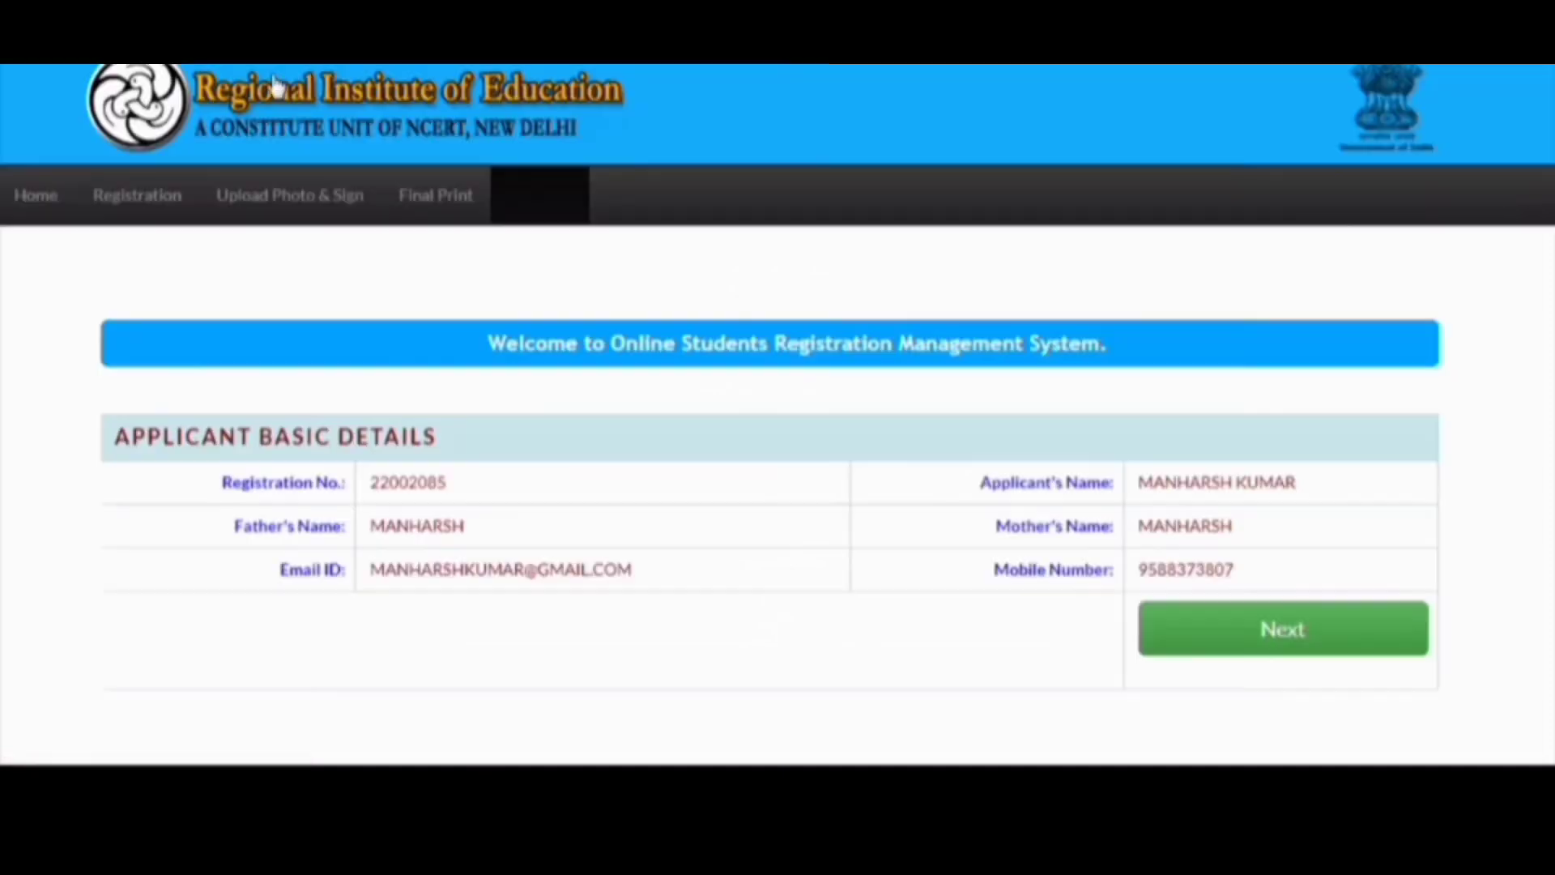
pyautogui.scroll(-3, 770, 451)
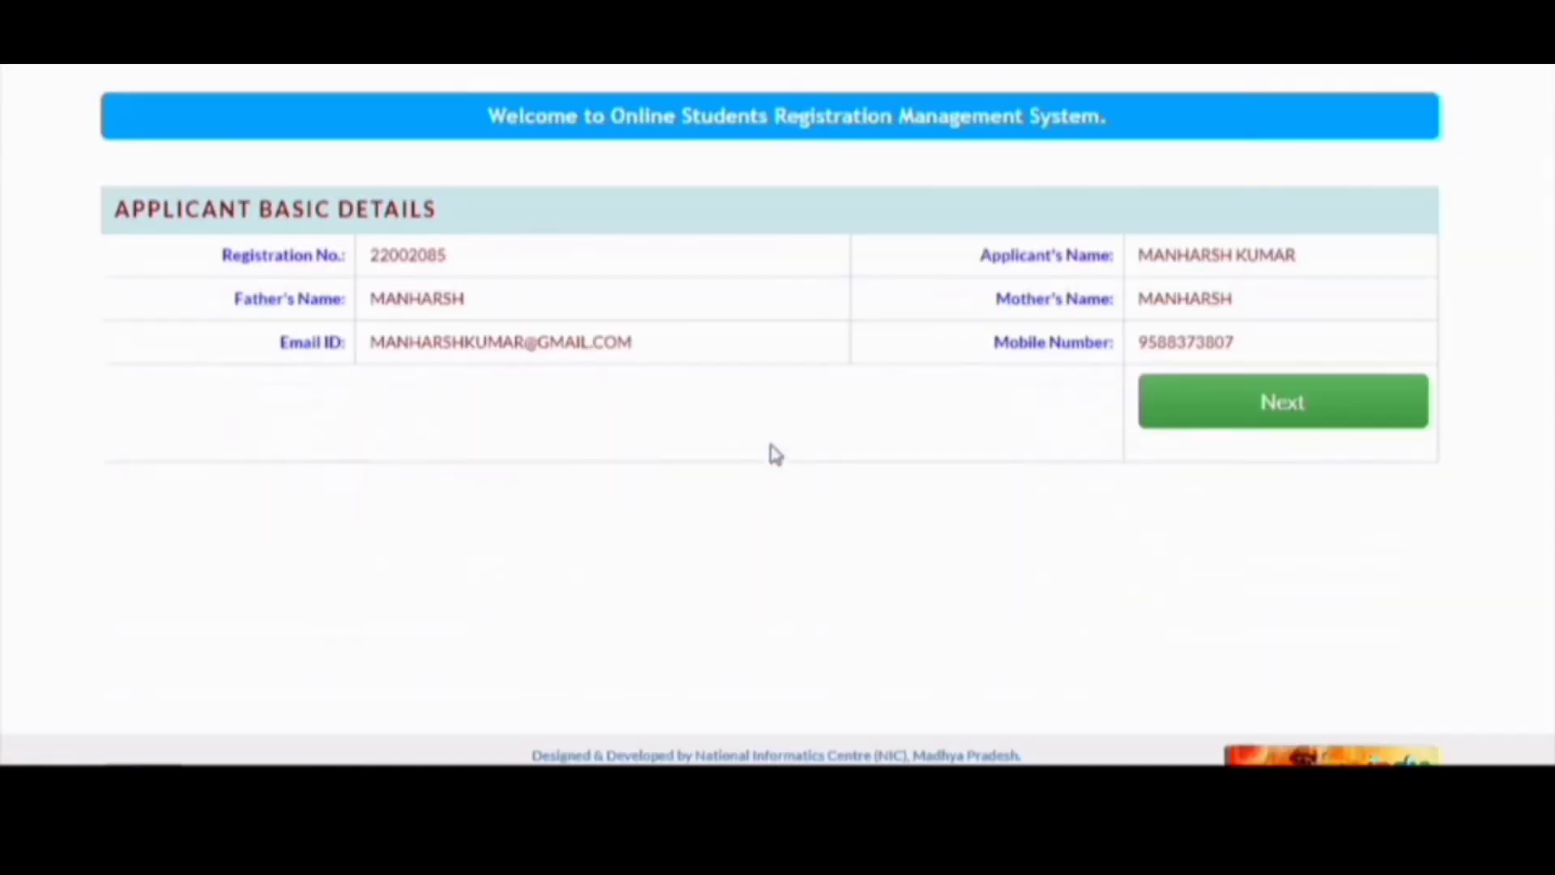
pyautogui.scroll(3, 770, 451)
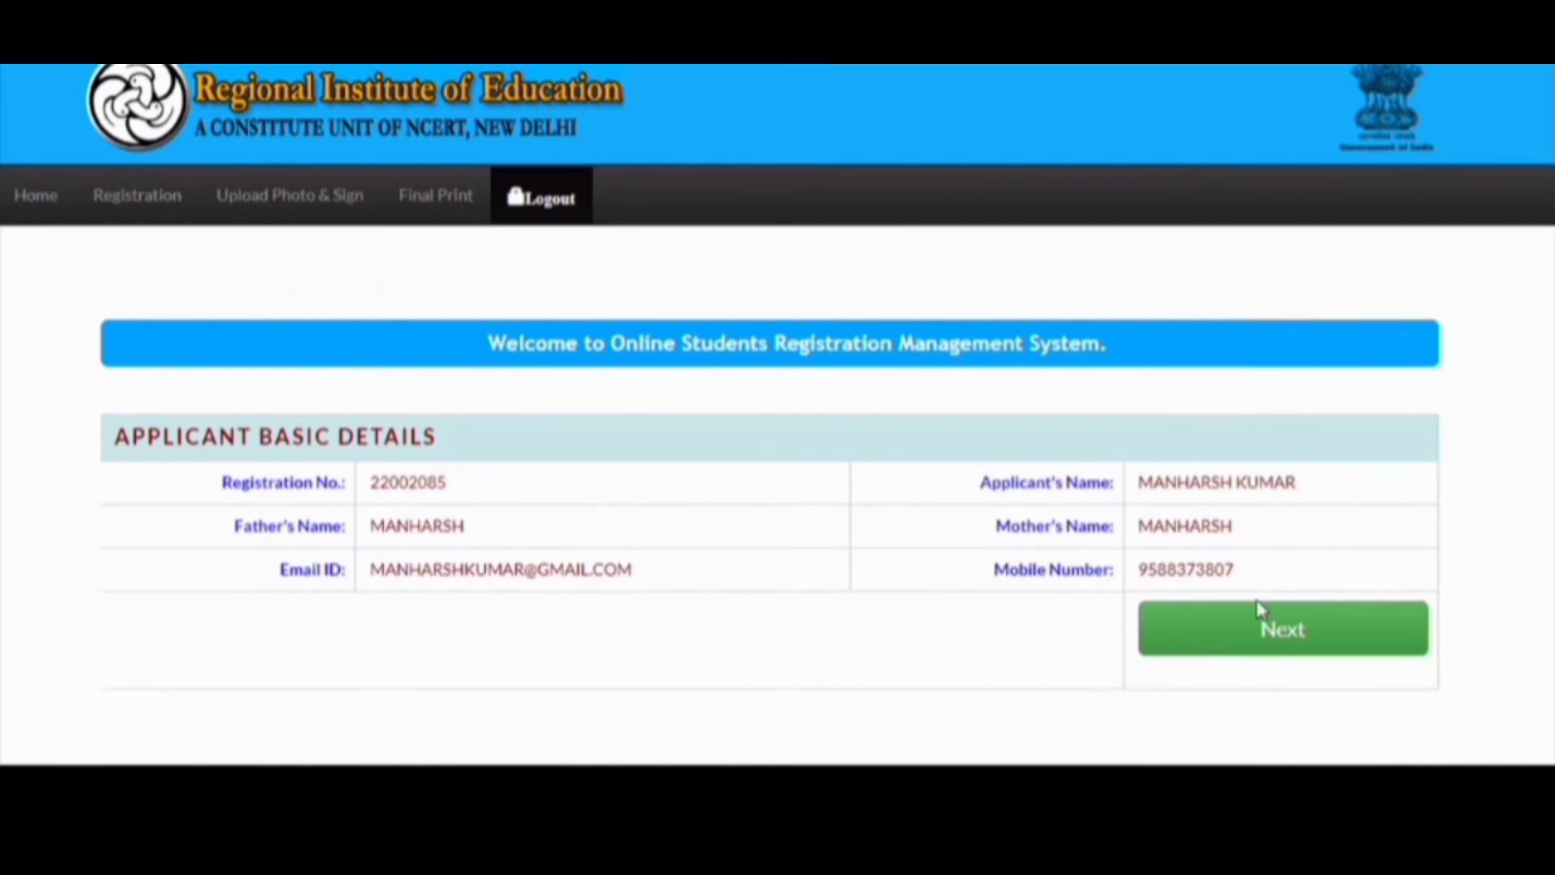
# - Re-save the profile, qualification and exam centre (Delhi, Dehradun, Jammu) pages, confirming each
pyautogui.click(1258, 627)
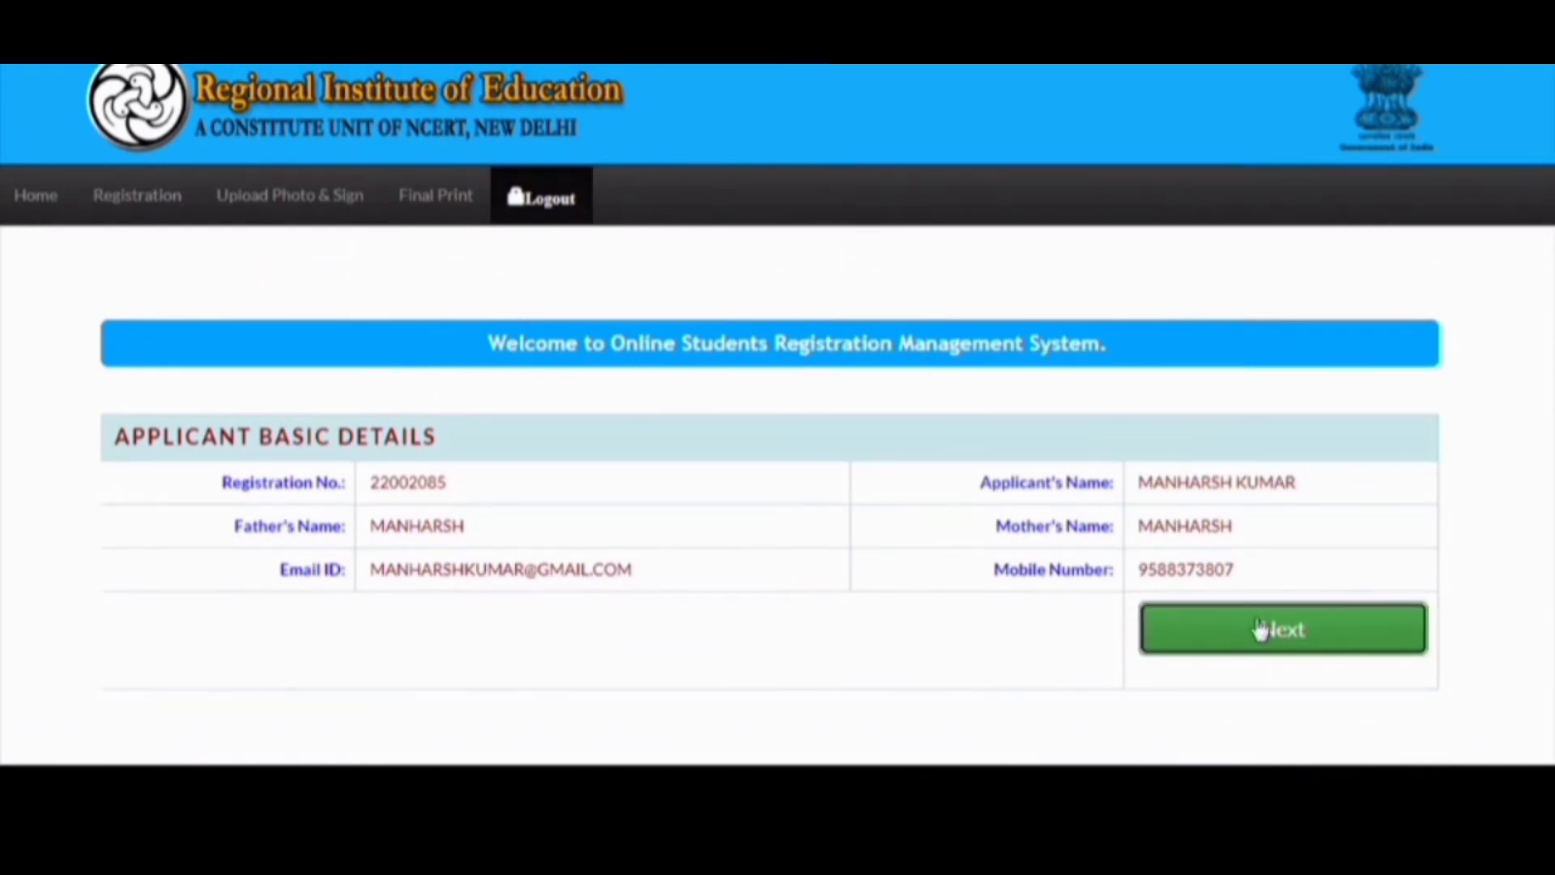
pyautogui.scroll(-15, 1007, 486)
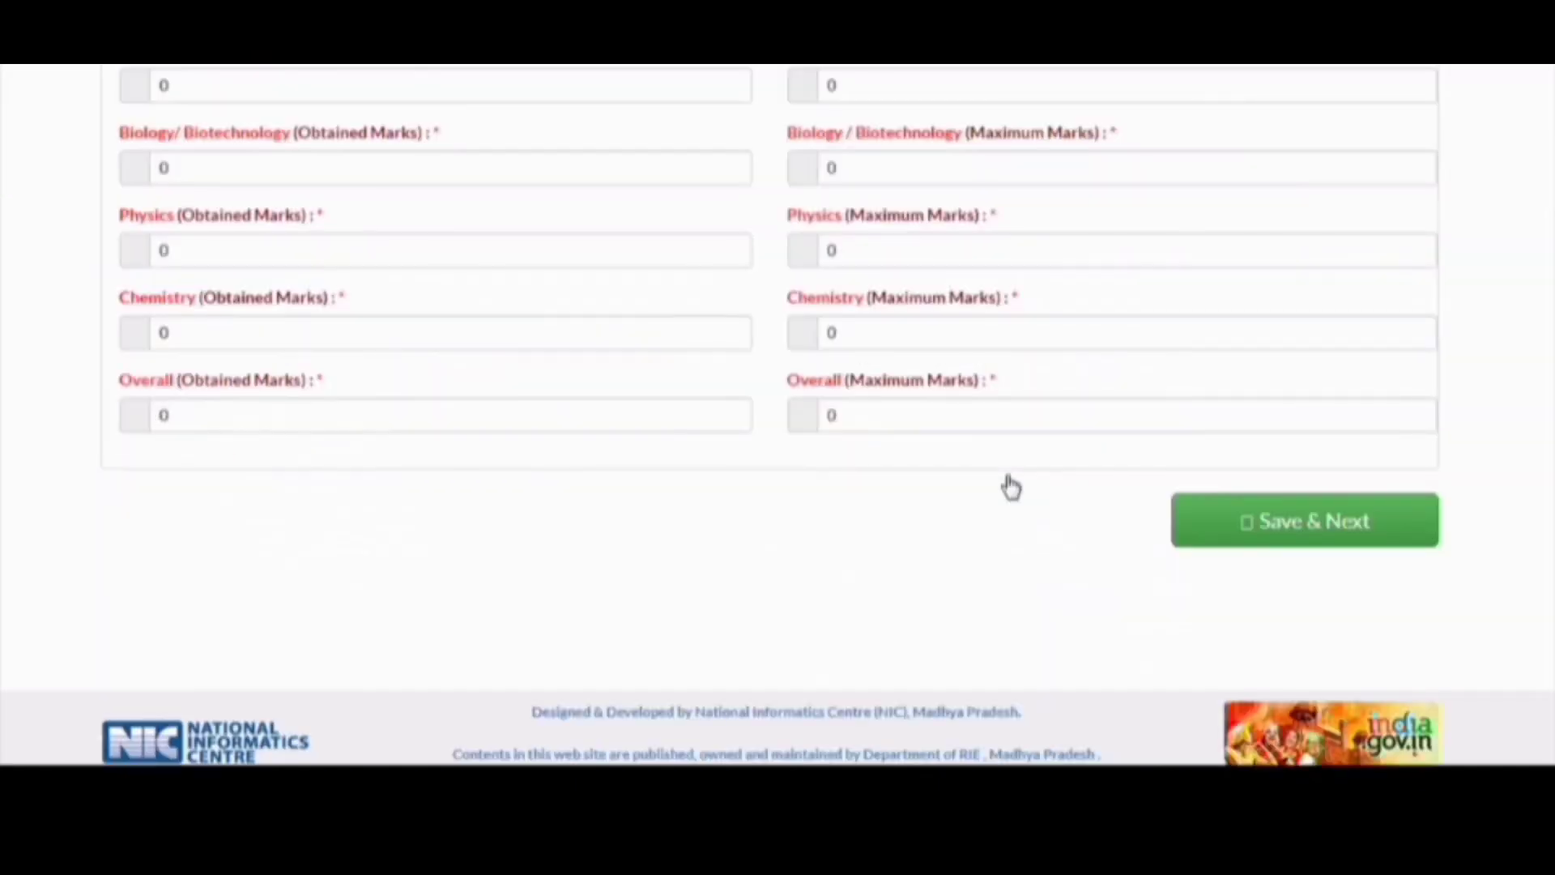
pyautogui.click(1243, 543)
pyautogui.scroll(-5, 1243, 557)
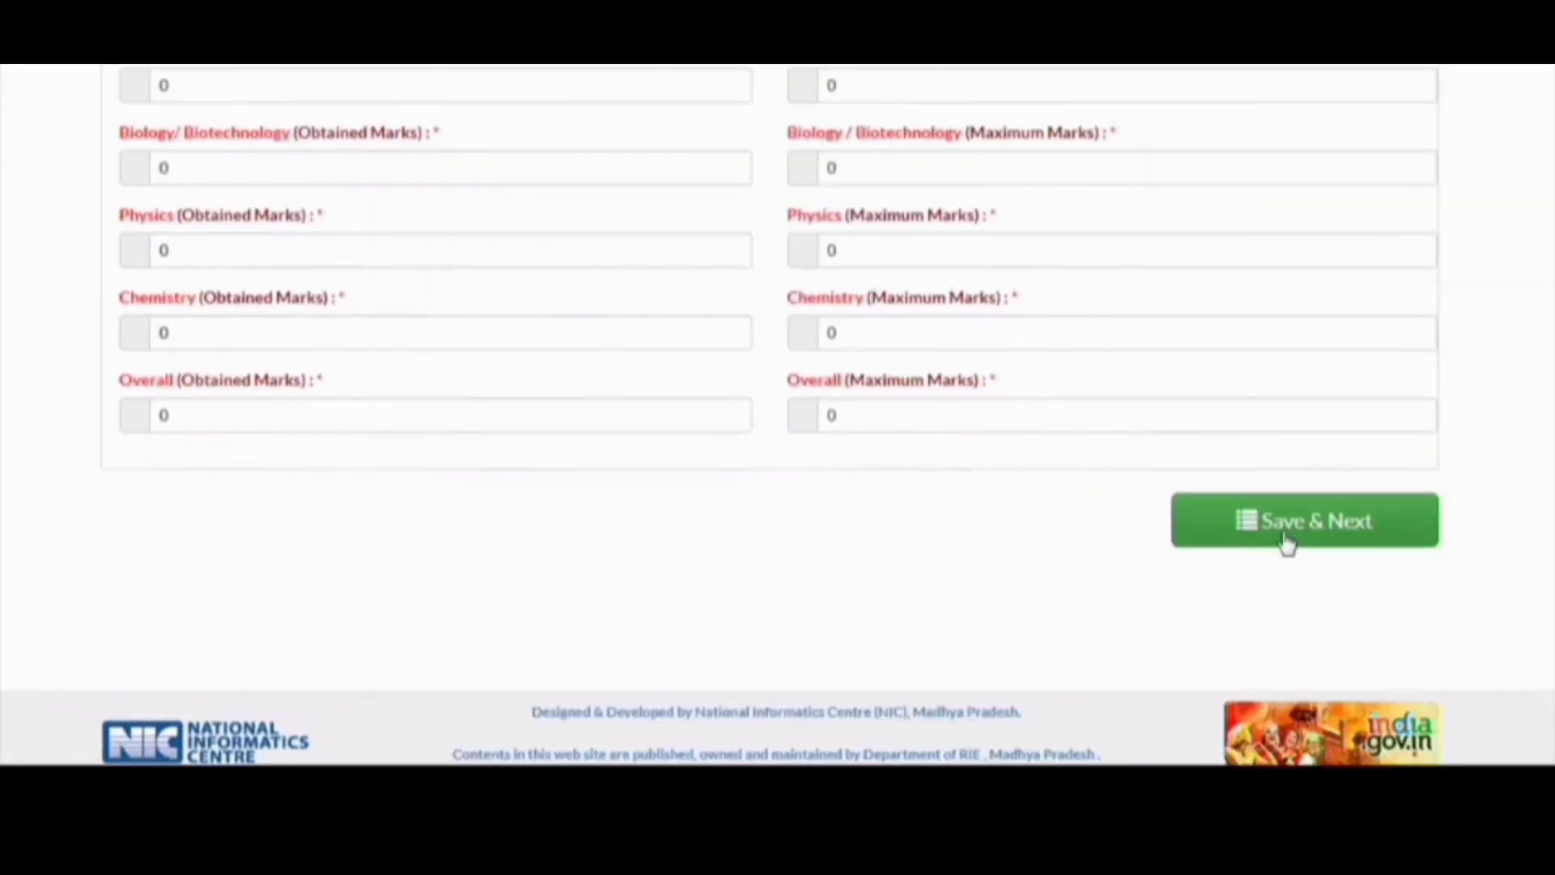
pyautogui.click(1288, 545)
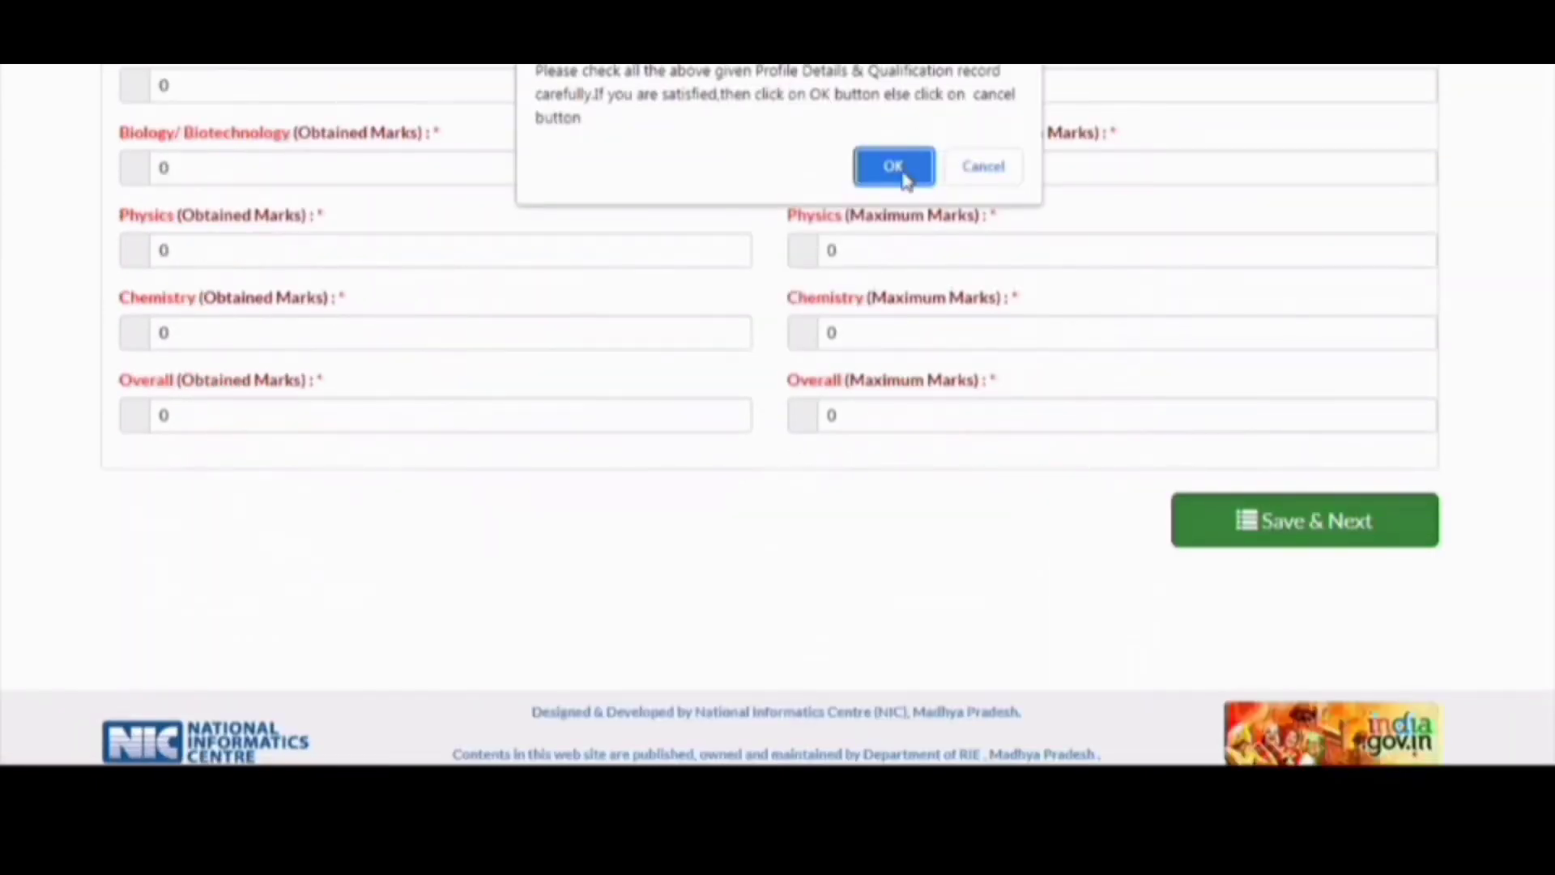
pyautogui.click(904, 172)
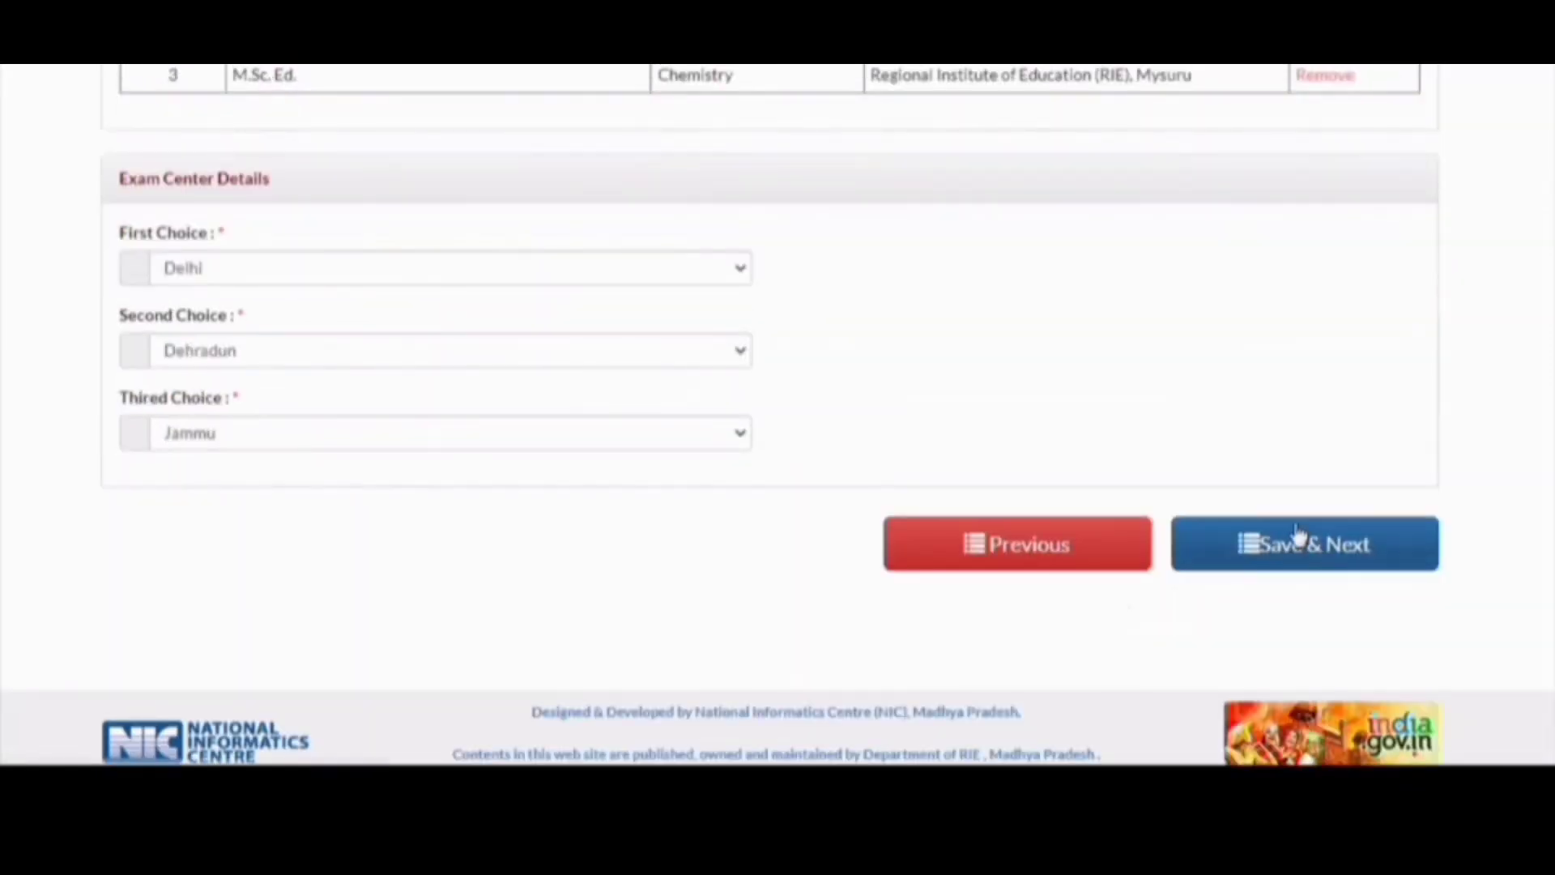
pyautogui.click(1298, 541)
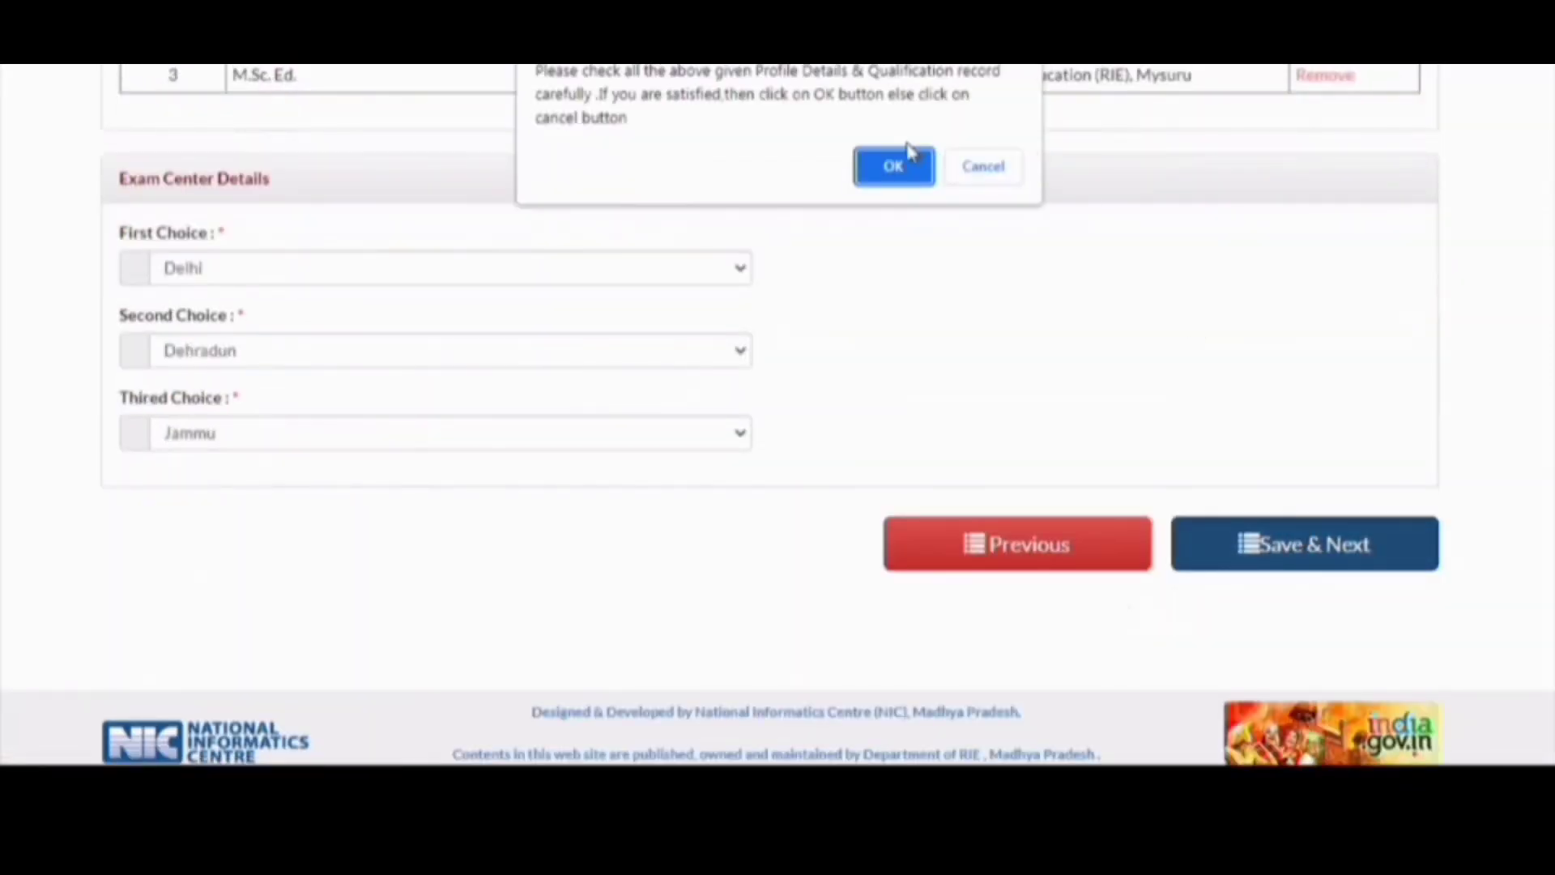
pyautogui.click(913, 163)
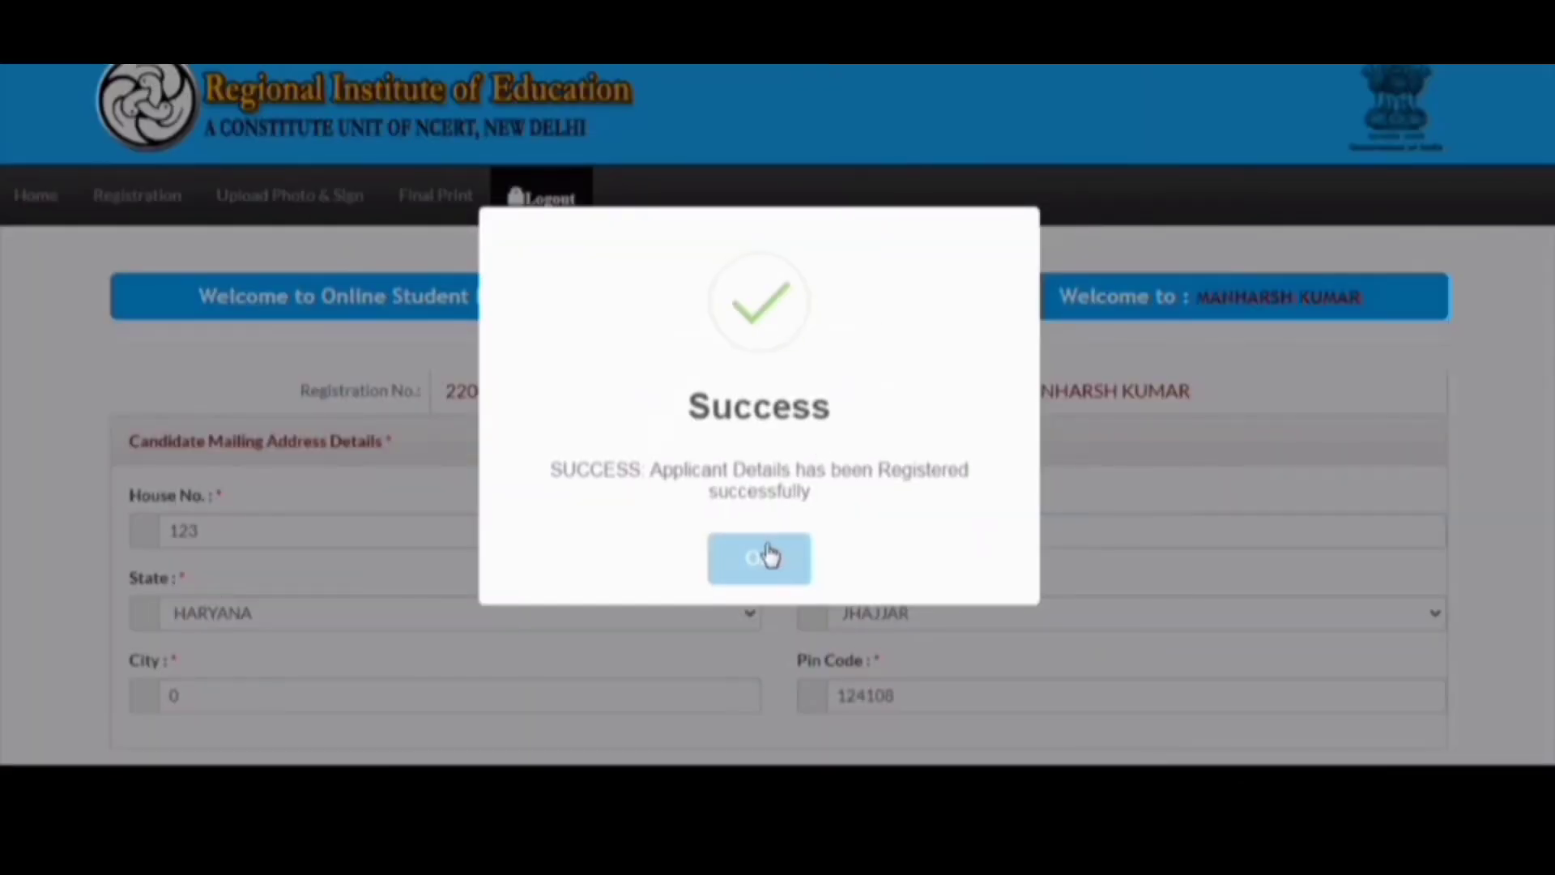
pyautogui.click(763, 556)
pyautogui.scroll(-10, 766, 544)
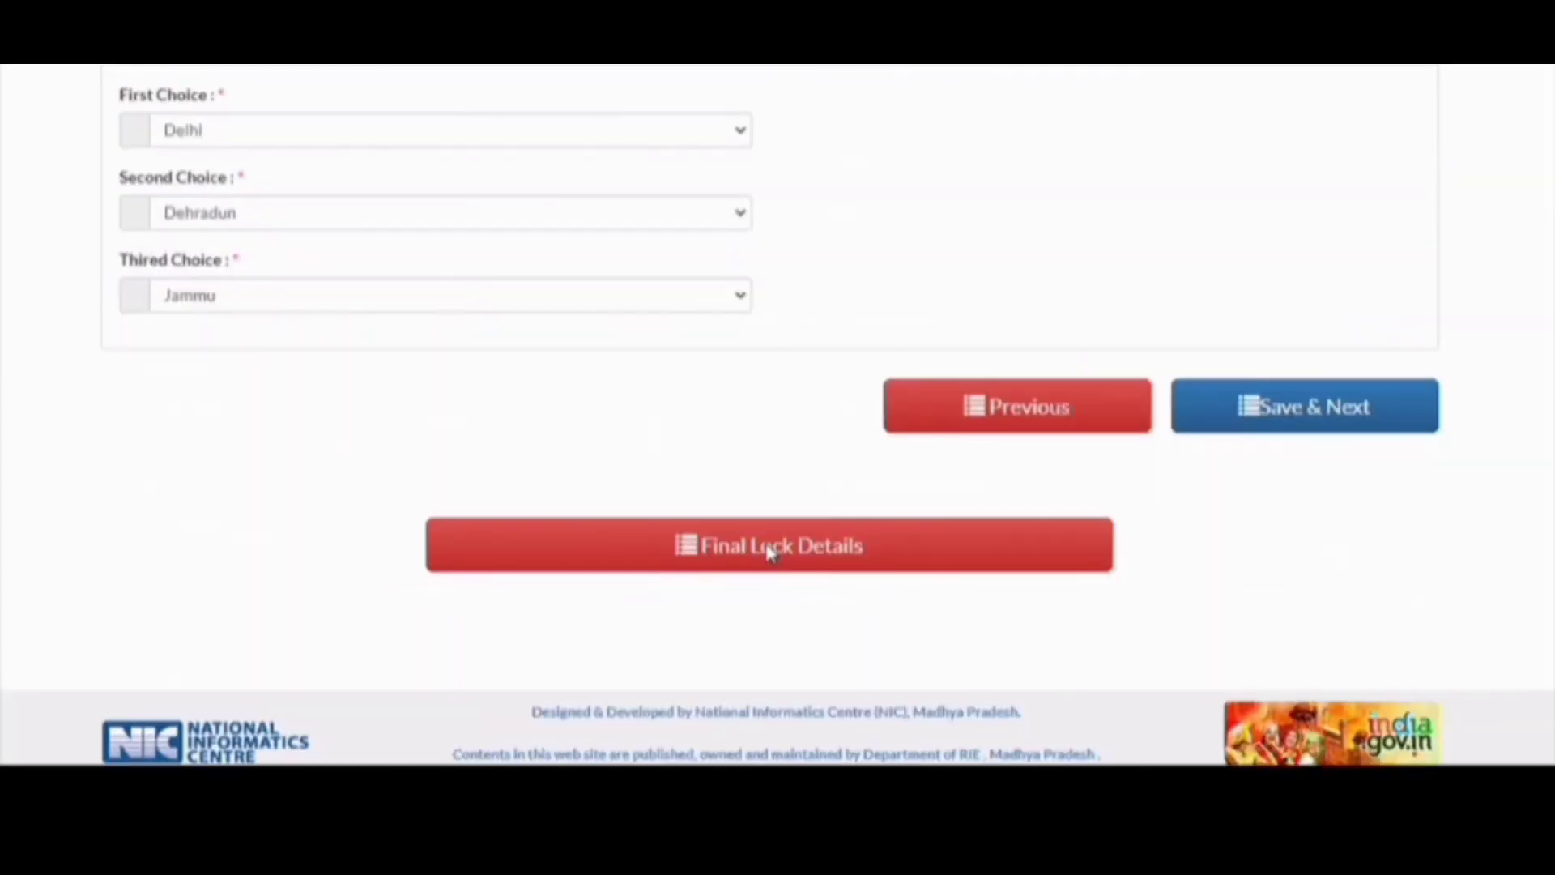
# - Final-lock the application details, confirming the lock and closing the success message
pyautogui.click(760, 551)
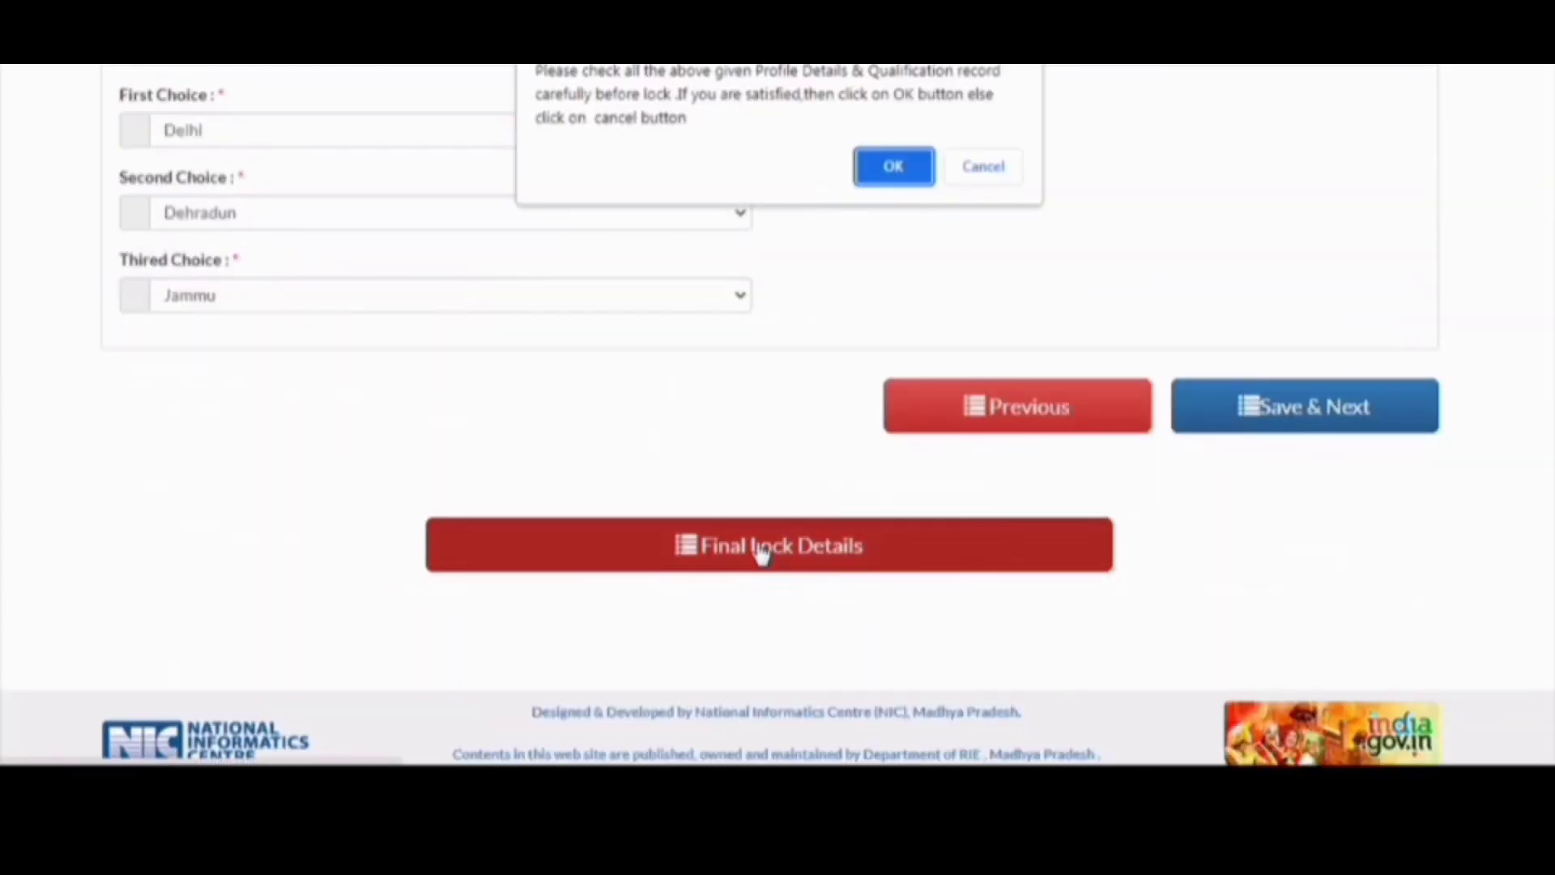
pyautogui.click(912, 170)
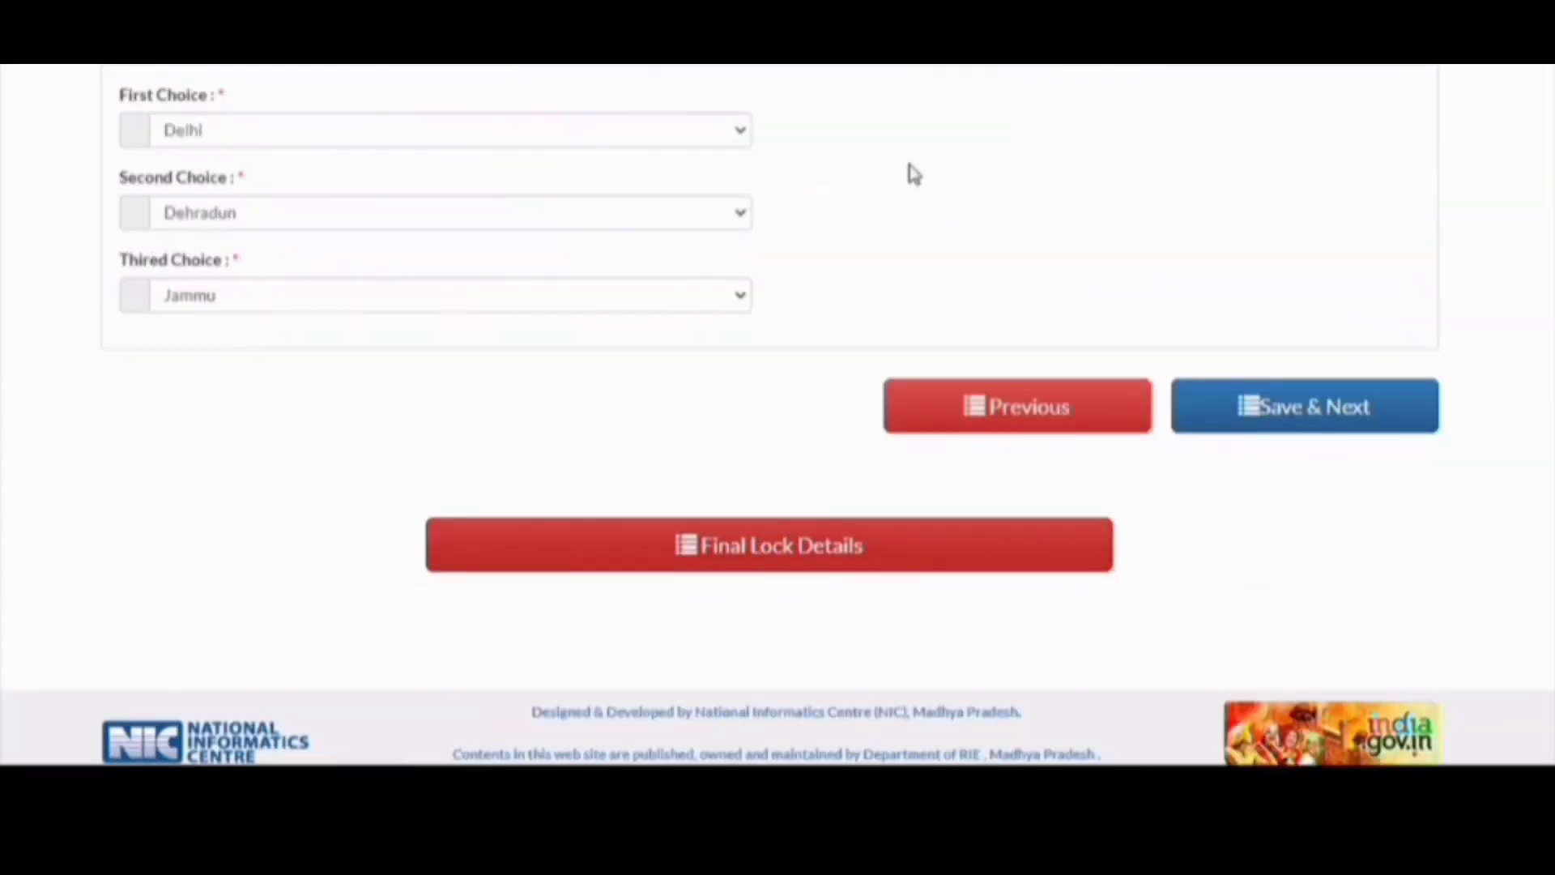
pyautogui.scroll(-5, 861, 285)
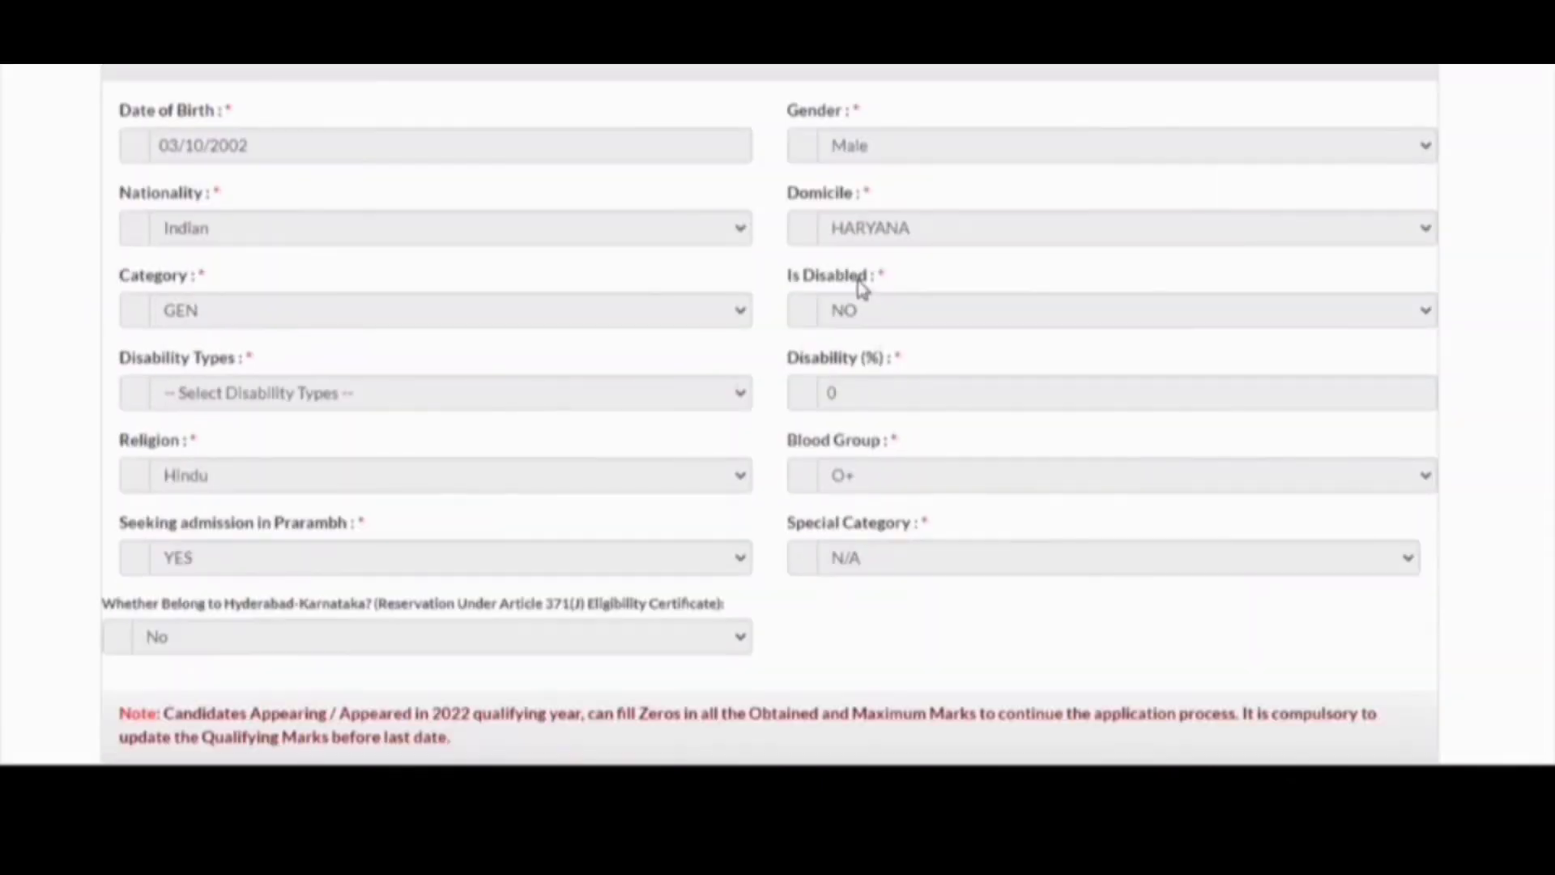
pyautogui.scroll(-5, 861, 285)
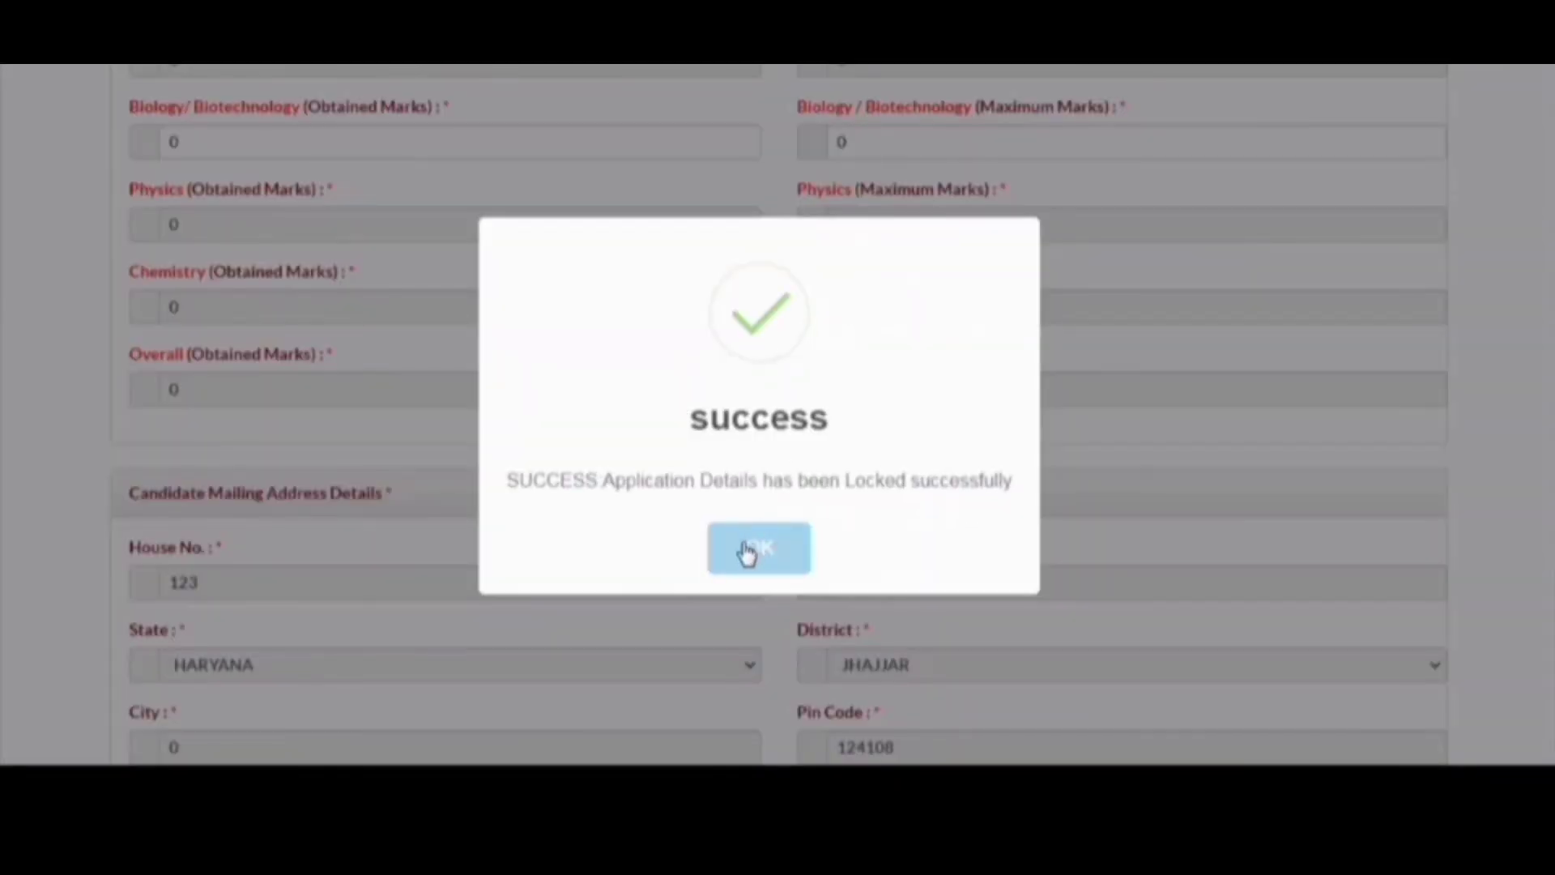
pyautogui.click(747, 553)
pyautogui.scroll(-10, 747, 552)
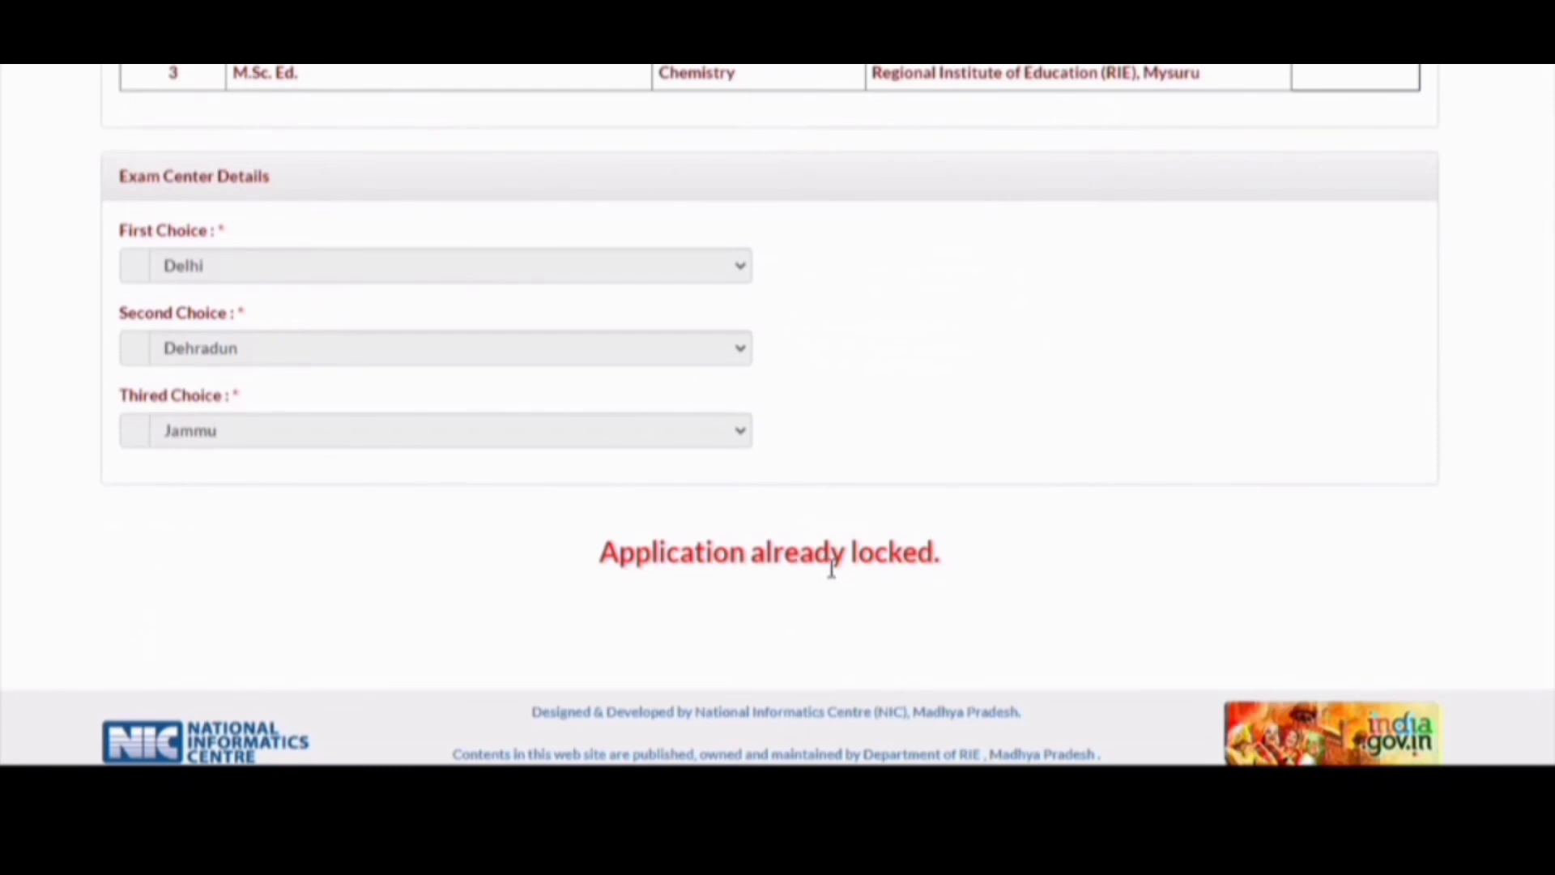
pyautogui.scroll(15, 831, 569)
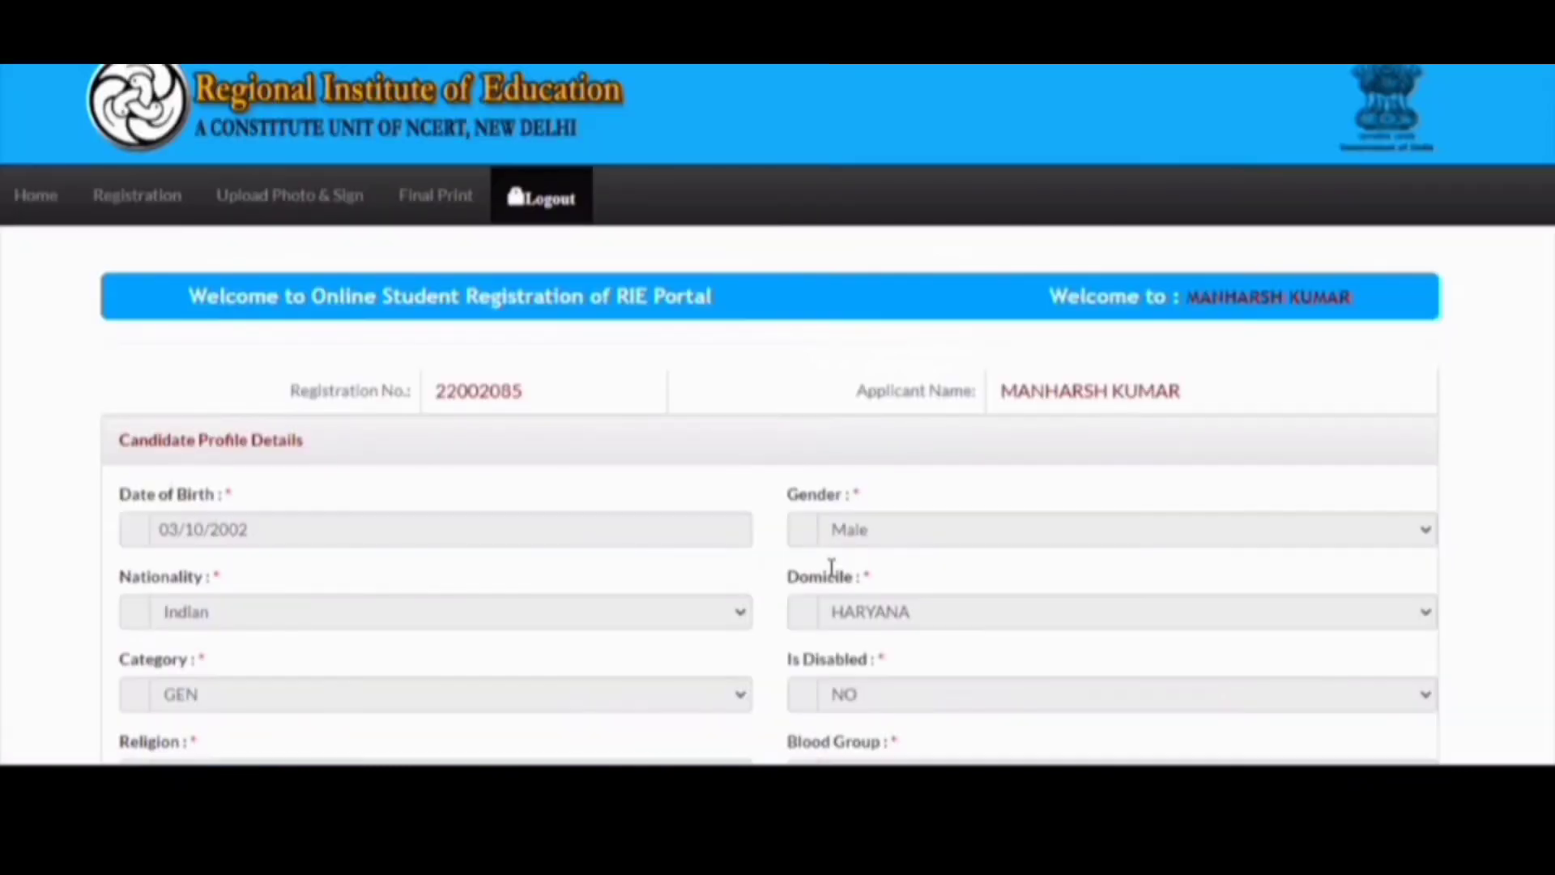
# - Attempt Final Print, acknowledge the registration-fee warning, and return to basic details
pyautogui.click(448, 202)
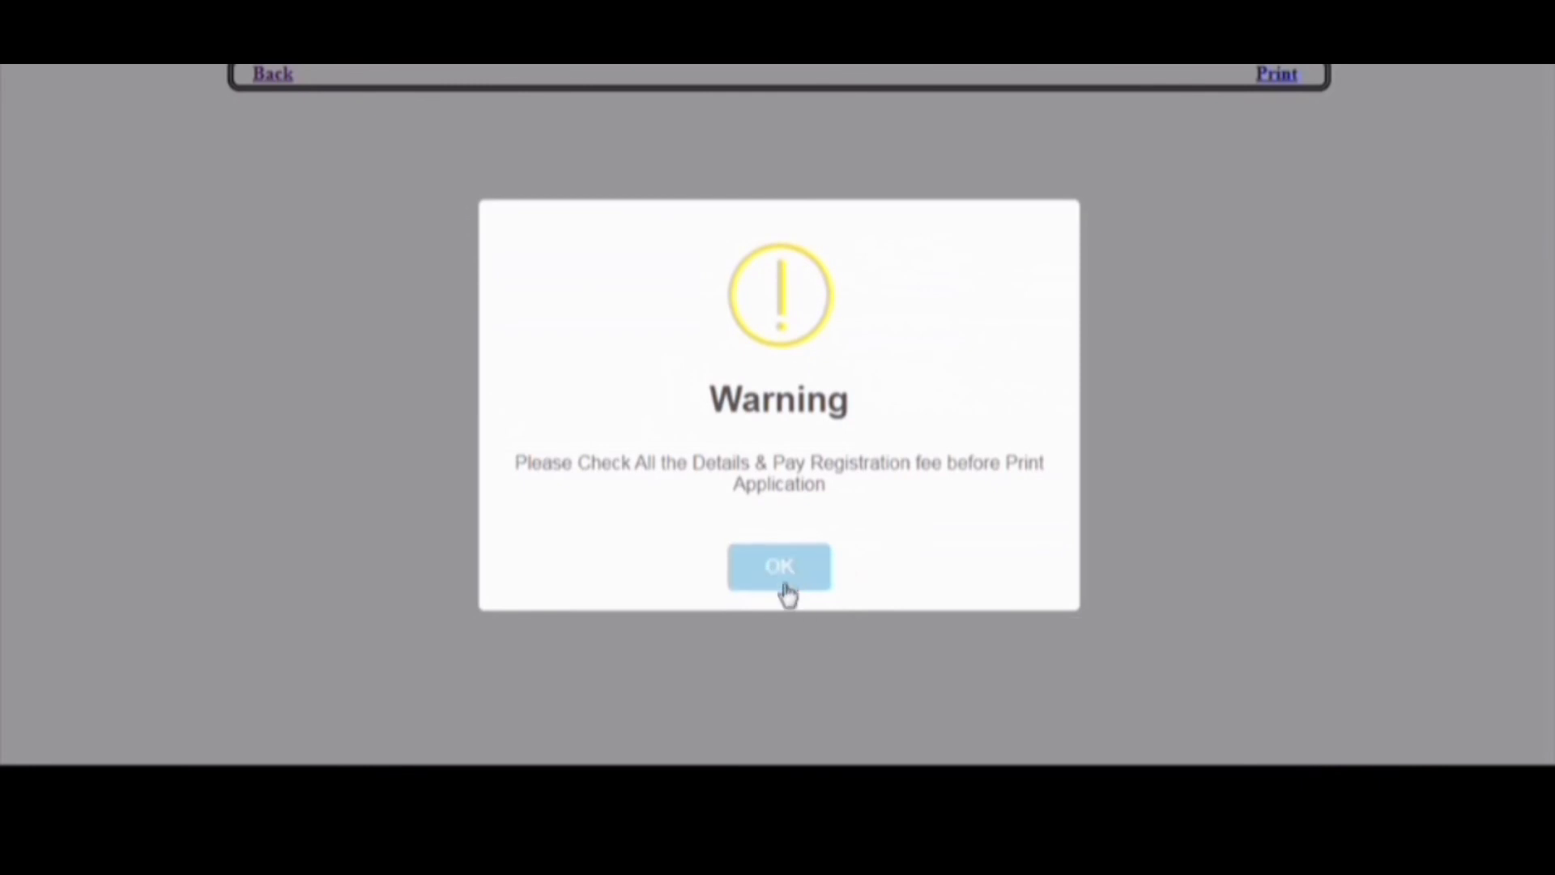
pyautogui.click(784, 568)
pyautogui.click(267, 75)
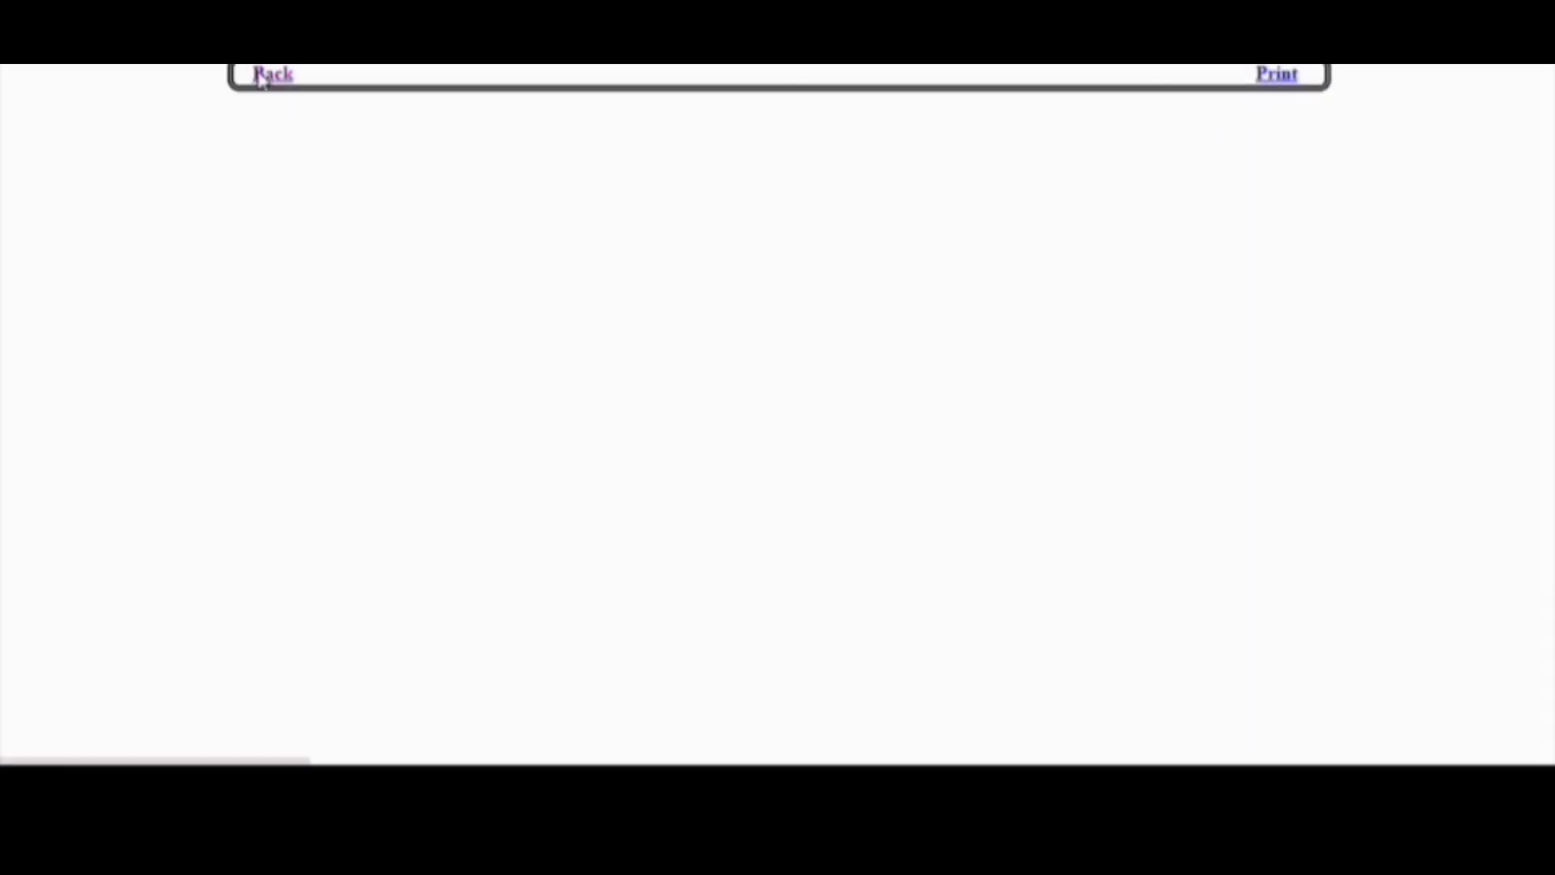